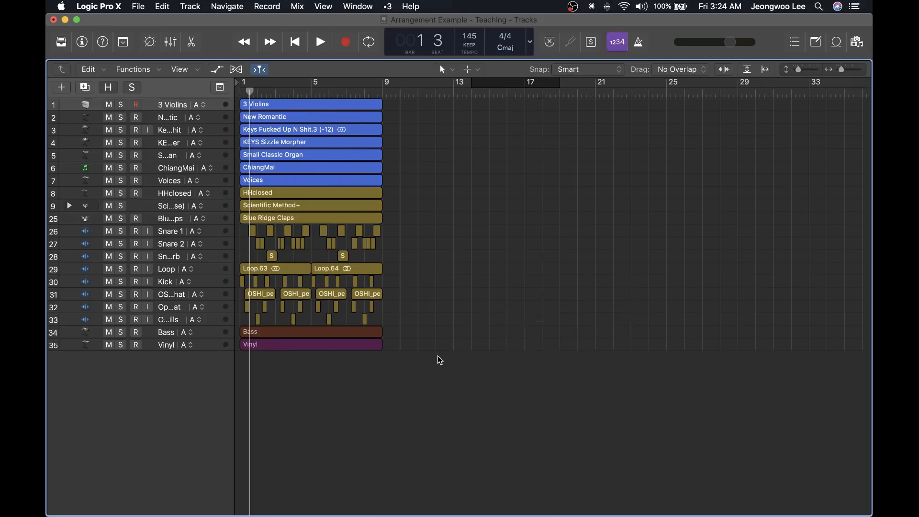
right_click(438, 355)
click(378, 396)
drag(403, 402, 180, 68)
click(558, 218)
Step: Set the cycle range to span all regions and play back the full eight-bar loop
key(cmd+a)
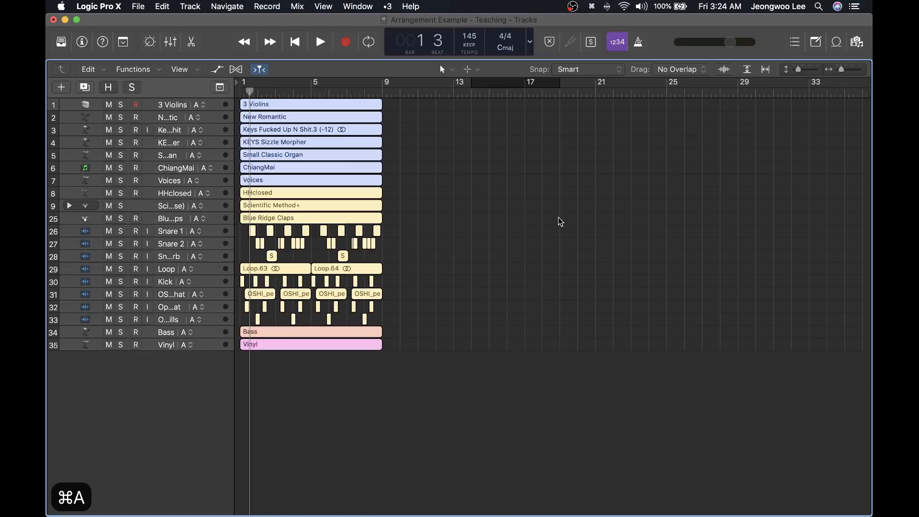
key(u)
key(space)
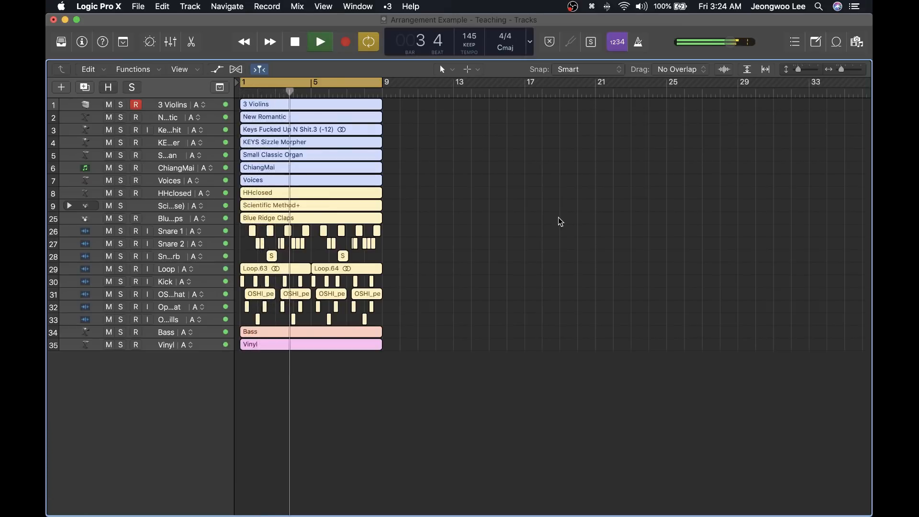
click(558, 221)
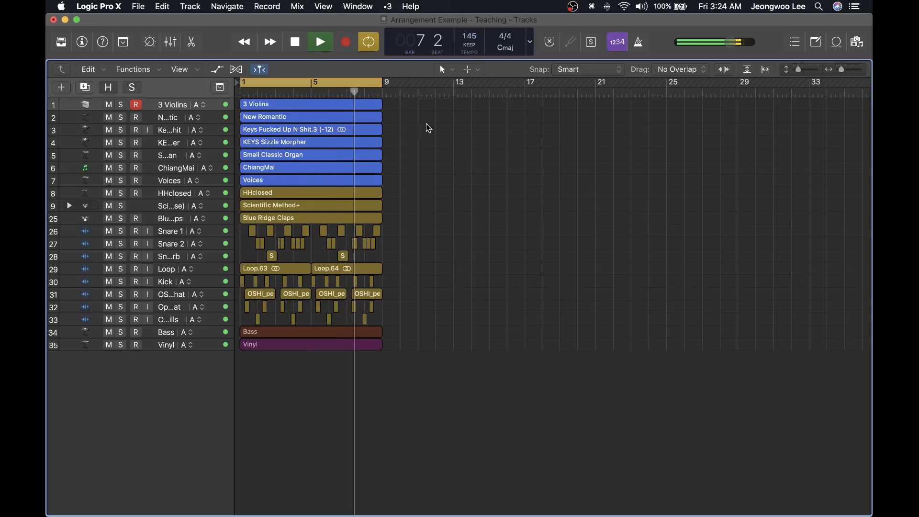
key(c)
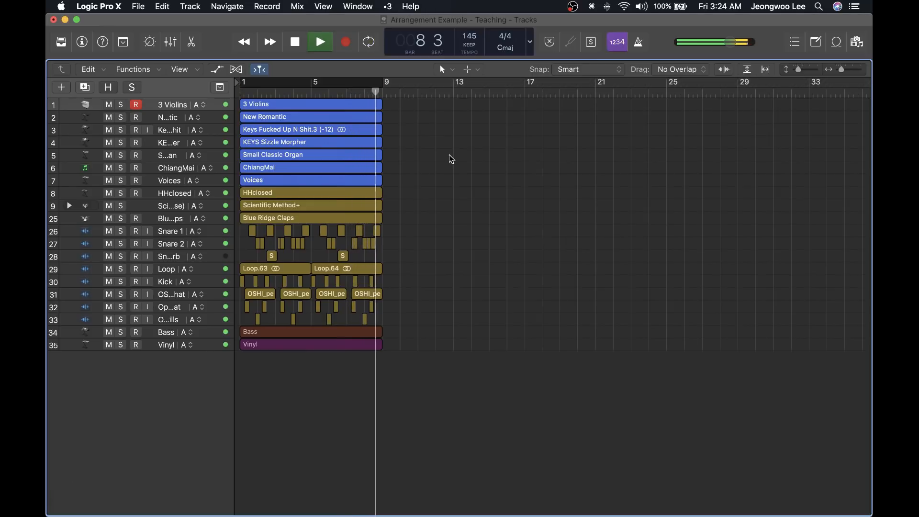
key(space)
key(c)
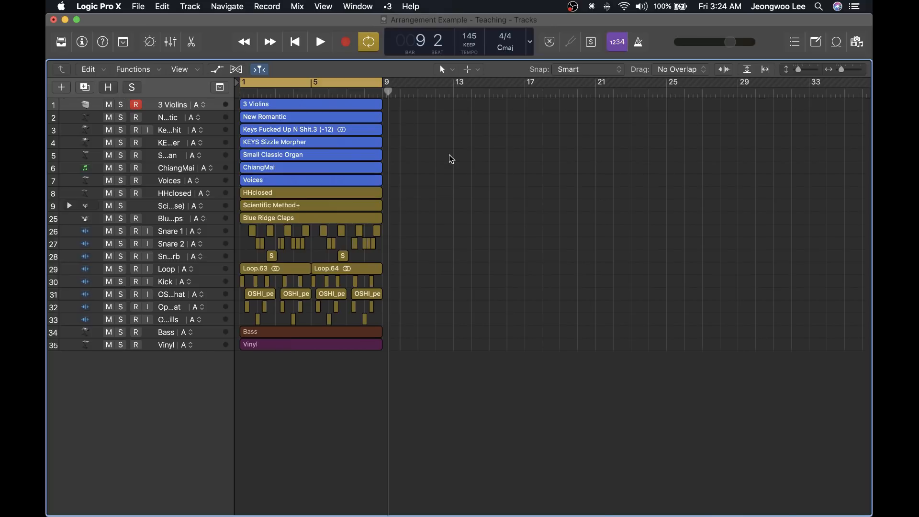
Step: Turn on solo mode for the 3 Violins region
click(348, 104)
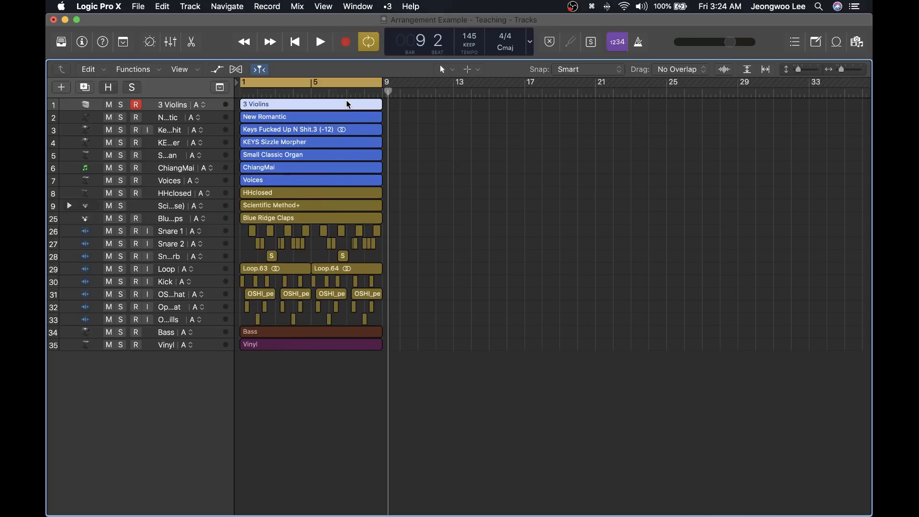
key(super+Right)
key(super+Right)
key(super+Down)
key(super+Down)
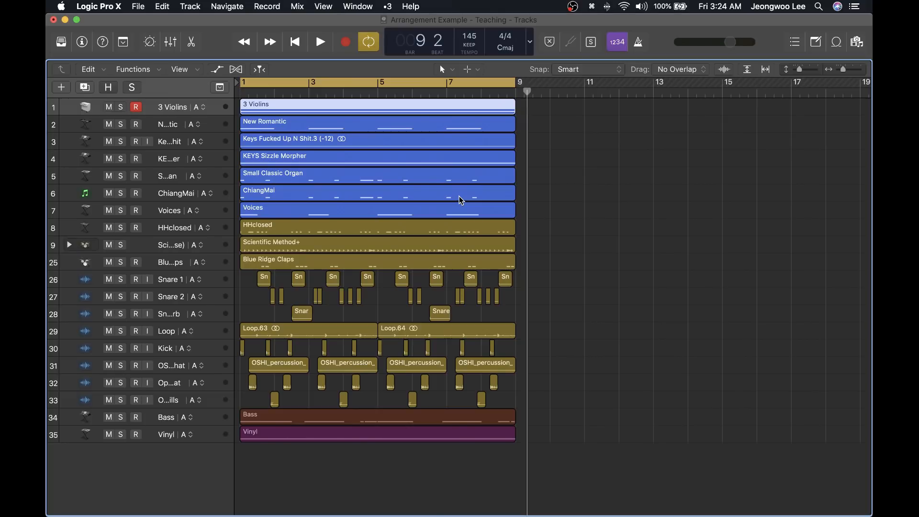
click(598, 216)
click(442, 111)
key(ctrl+s)
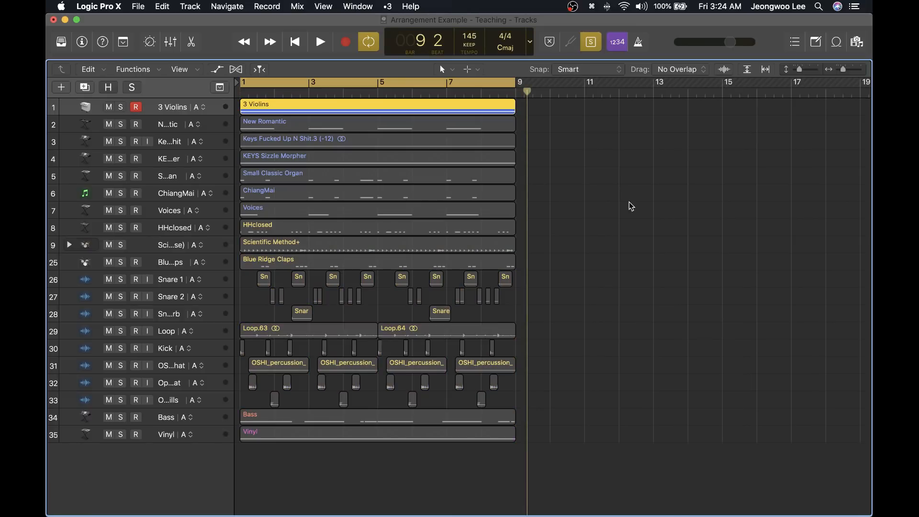
Step: Step the solo selection down to Snare 1 and back up through the tracks, and leave solo mode
key(Down)
key(Down)
key(Down)
key(Down)
key(Down)
key(Down)
key(Down)
key(Down)
key(Down)
key(Down)
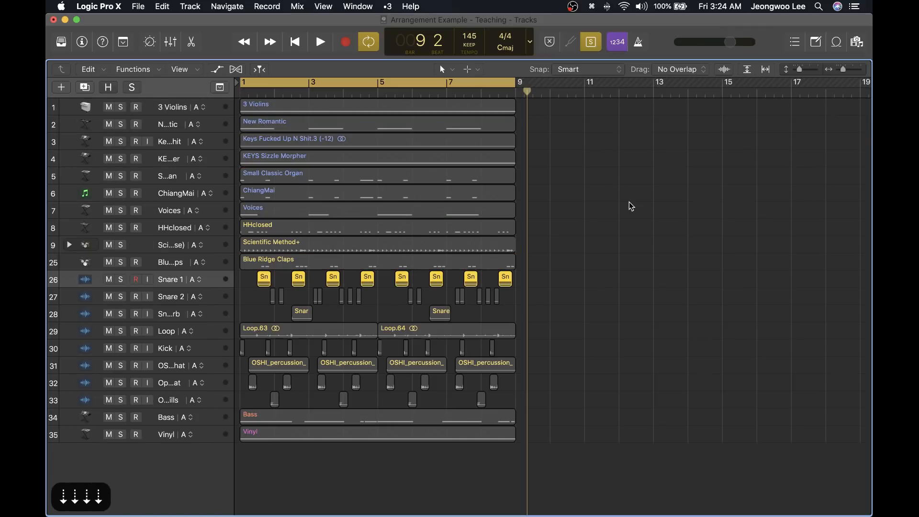
key(Up)
key(Up)
key(Up)
key(Up)
key(Up)
key(Up)
key(Up)
key(Up)
key(Up)
key(Up)
key(Down)
key(Down)
key(Down)
key(Down)
key(Down)
key(Down)
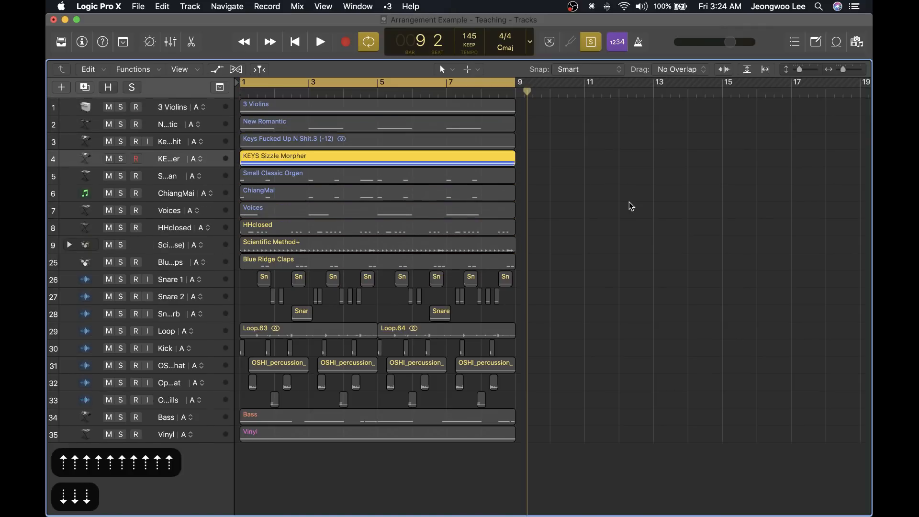
key(Up)
key(Up)
key(Up)
key(Up)
key(ctrl+s)
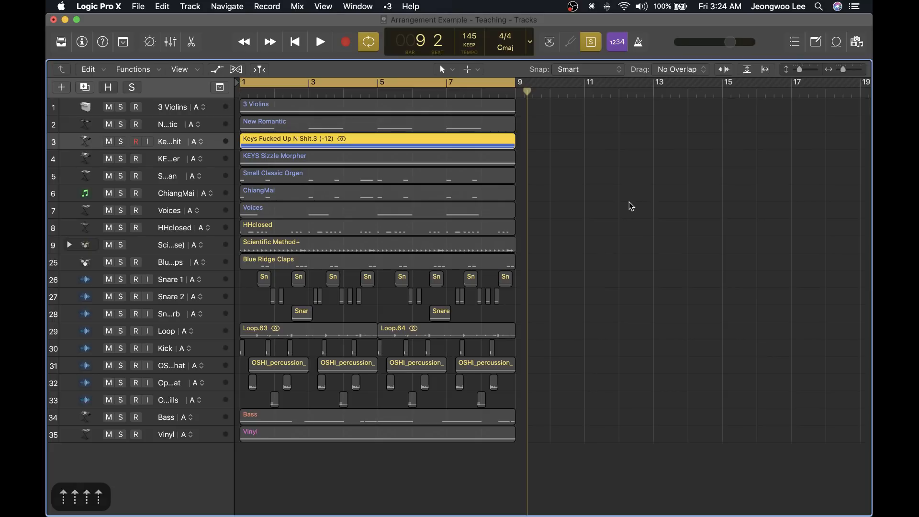
Step: Solo tracks 3 and 5 with their individual track solos, and clear both solos
click(121, 143)
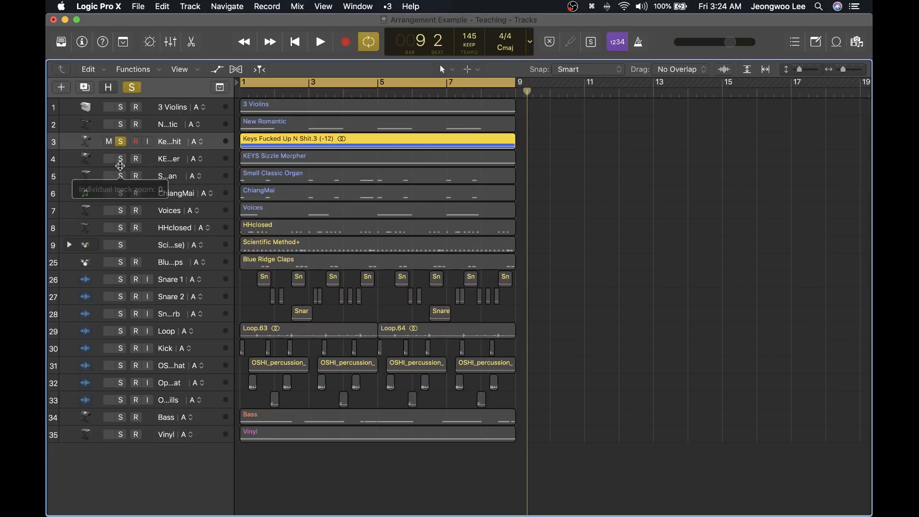
click(122, 176)
click(121, 142)
click(121, 176)
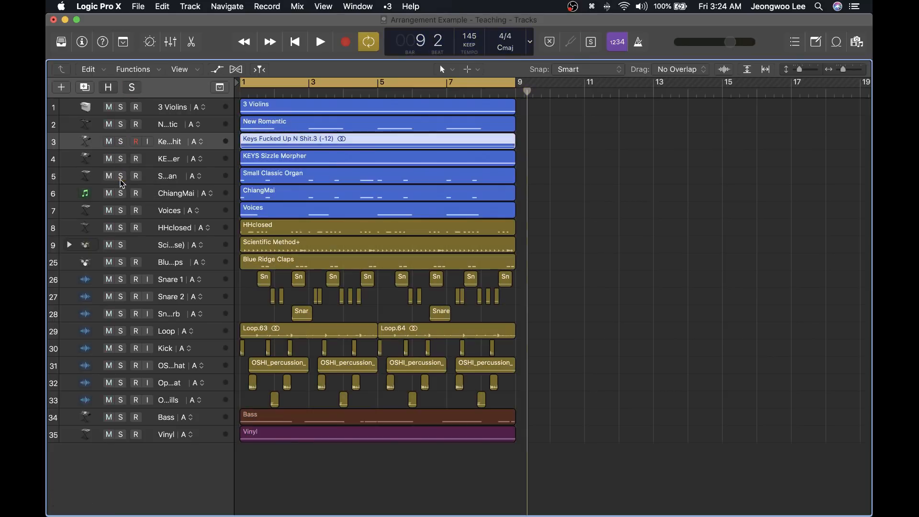
Step: Turn on solo mode for the 3 Violins region and listen to it on its own
click(743, 186)
click(401, 110)
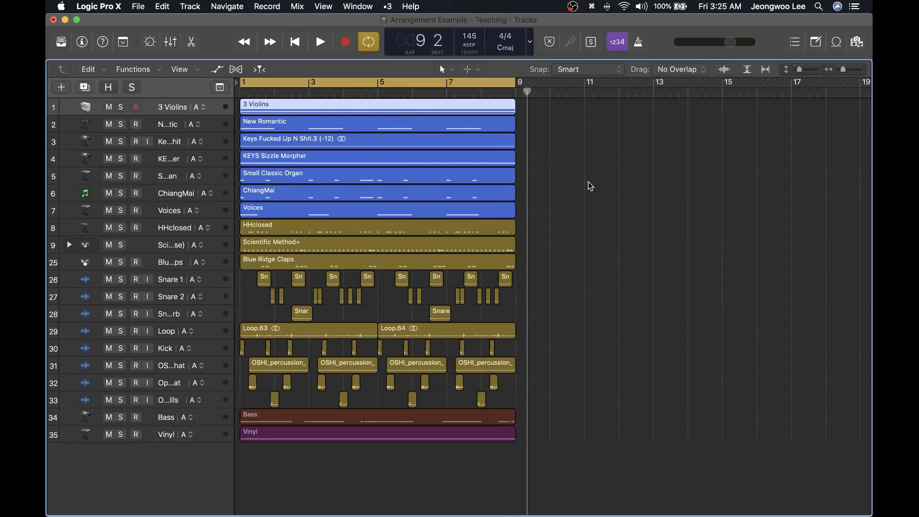
key(ctrl+s)
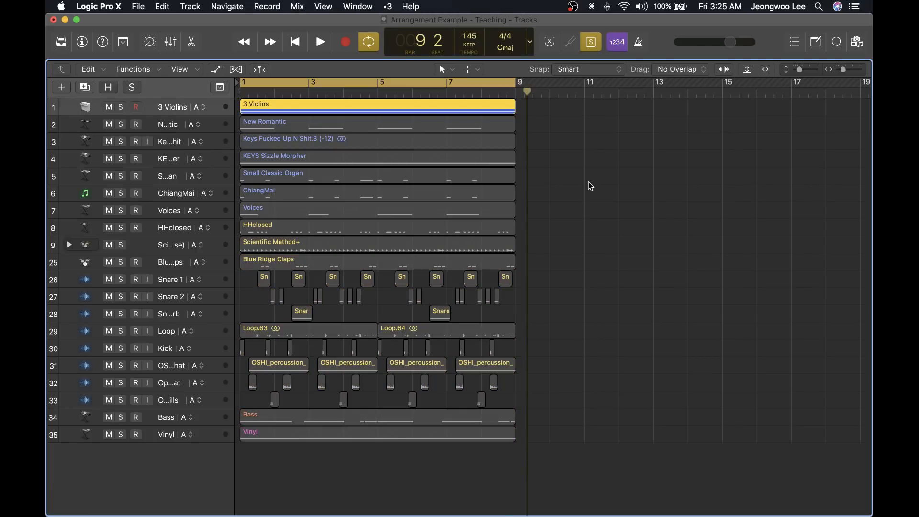
key(space)
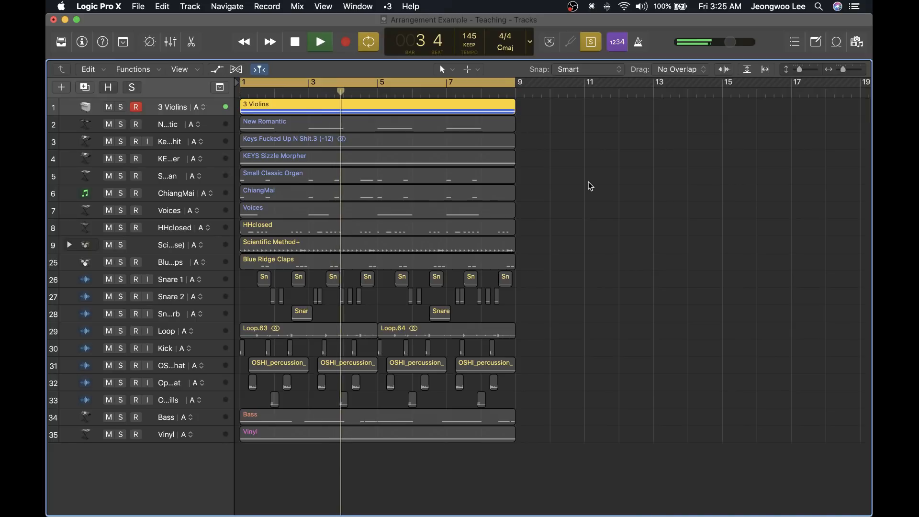
key(space)
Step: Move the solo to the New Romantic track and the keys on track 3, and audition each one
key(Down)
key(space)
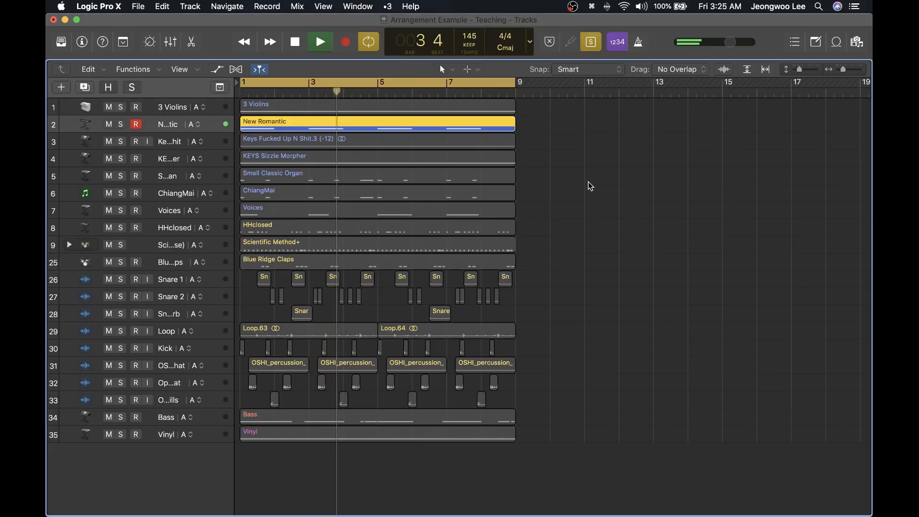
key(Down)
key(space)
key(space)
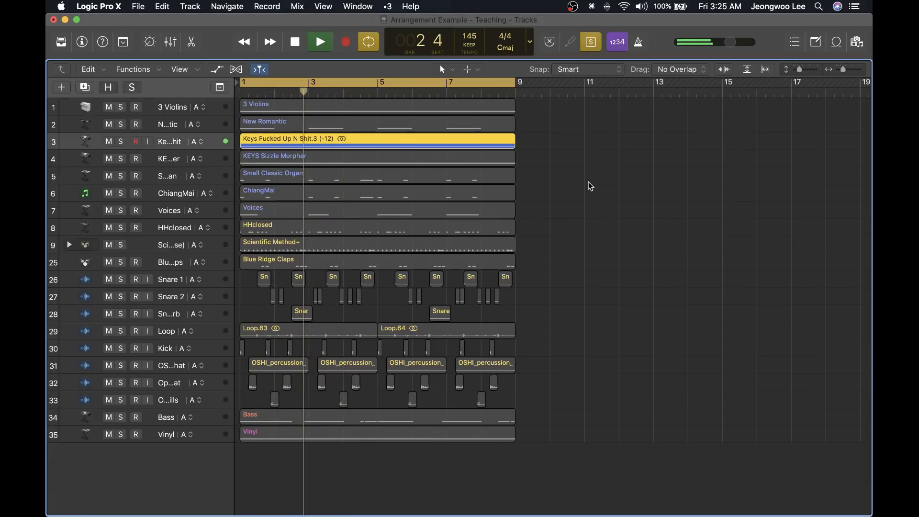
key(space)
Step: Audition the KEYS Sizzle Morpher and Small Classic Organ tracks one after the other in solo
key(Down)
key(space)
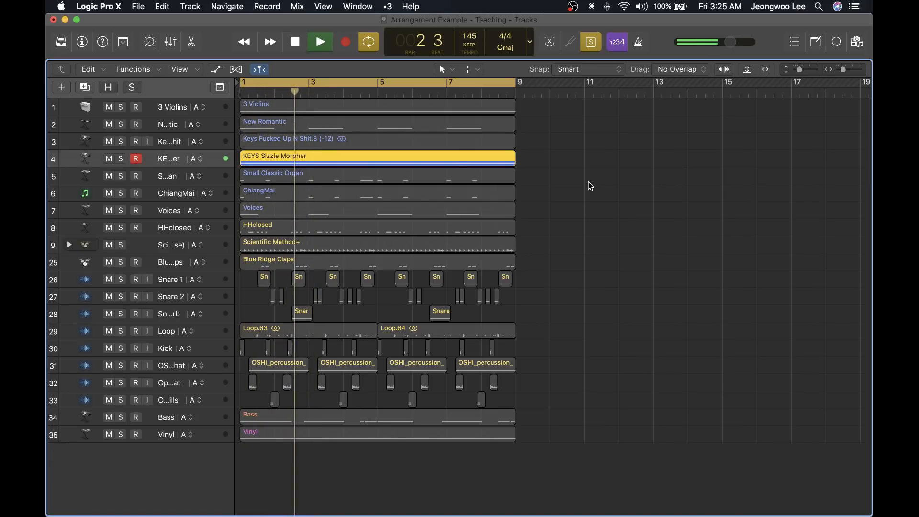
key(Down)
key(Return)
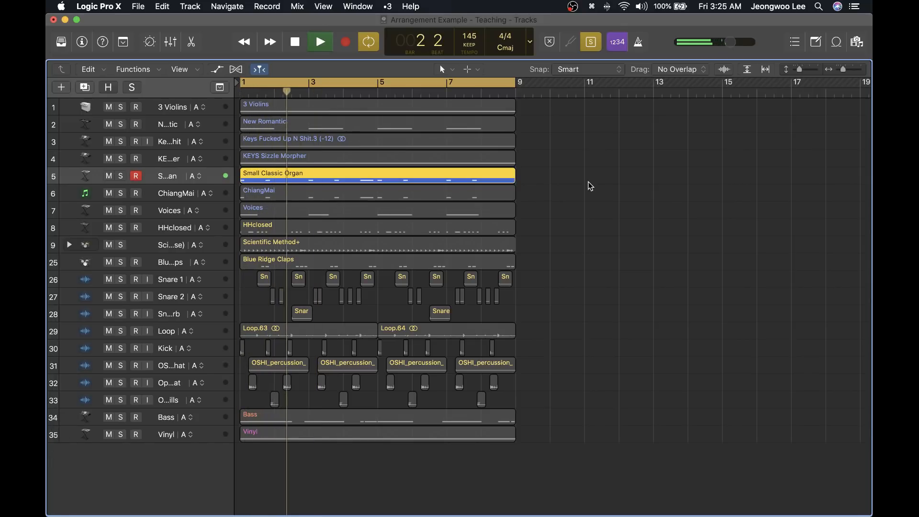
key(space)
Step: Audition the ChiangMai and Voices tracks in solo, playing each from the start of the loop
key(Down)
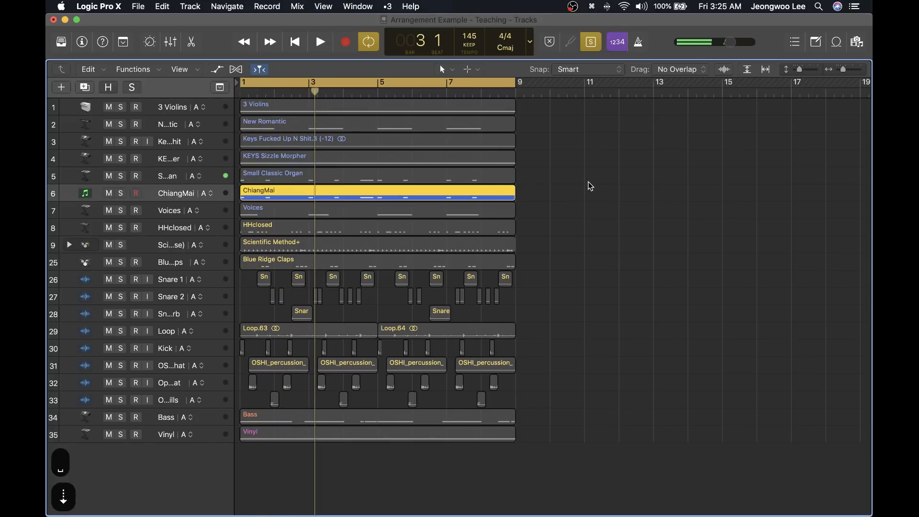
key(Return)
key(space)
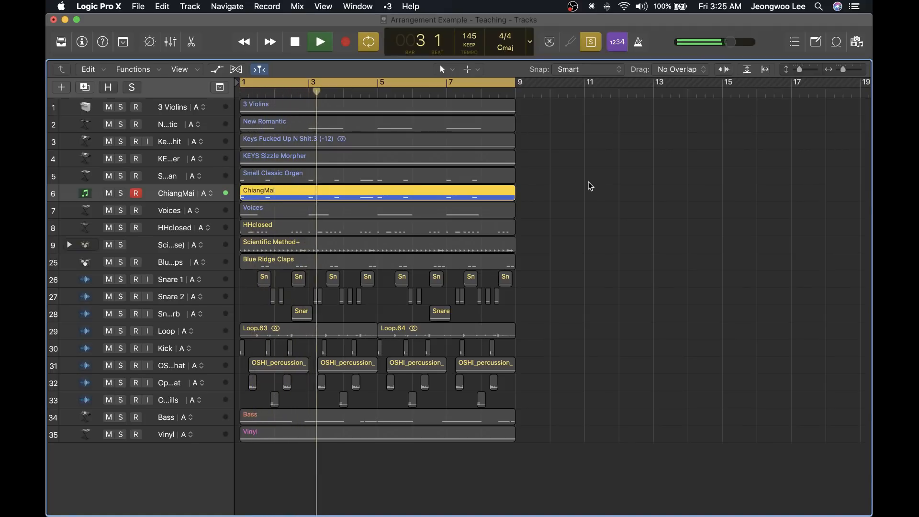
key(Down)
key(Return)
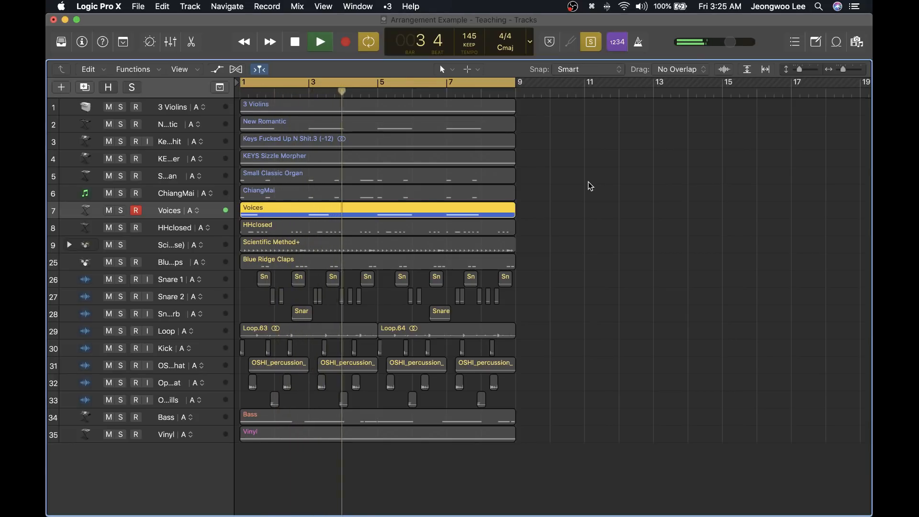
Step: Audition the HHclosed, Scientific Method and Blue Ridge Claps tracks in solo, one after another
key(Down)
key(Return)
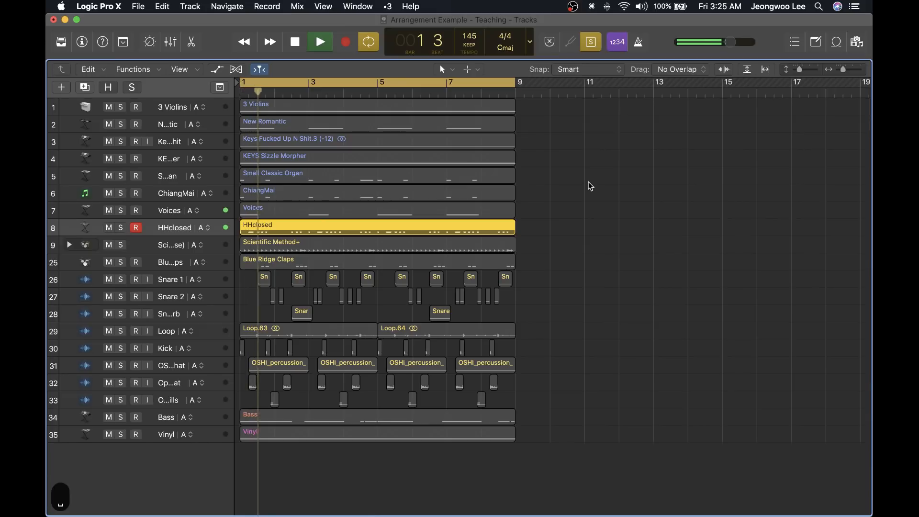
key(Down)
key(Return)
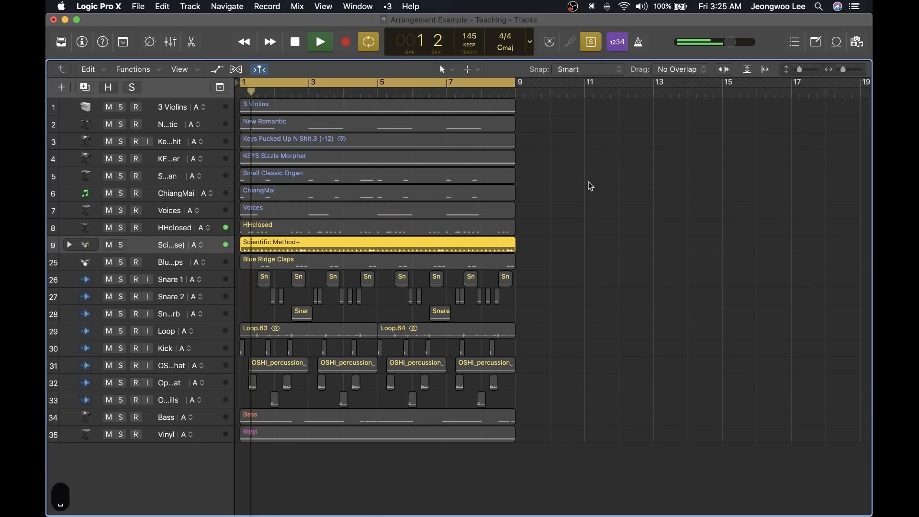
key(Down)
key(Return)
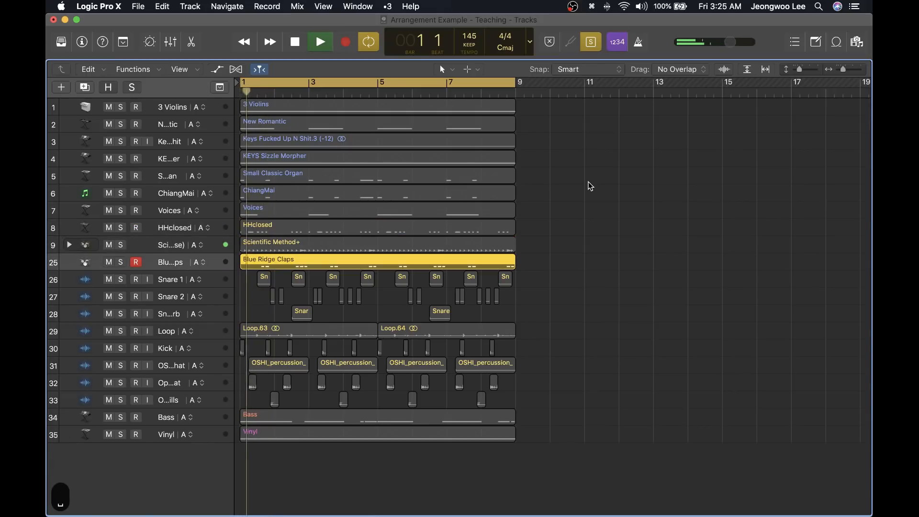
Step: Audition the Snare 1 and Snare 2 tracks in solo from the start of the loop
key(Down)
key(Return)
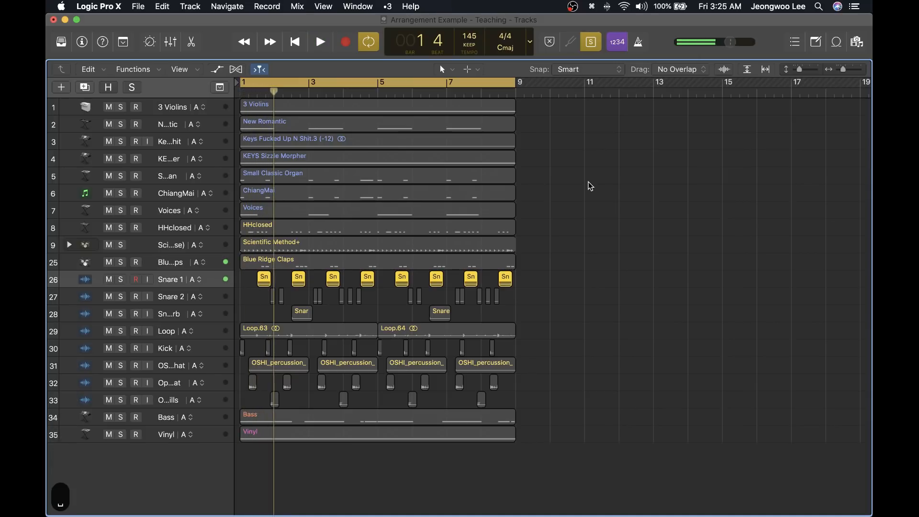
key(Down)
key(Return)
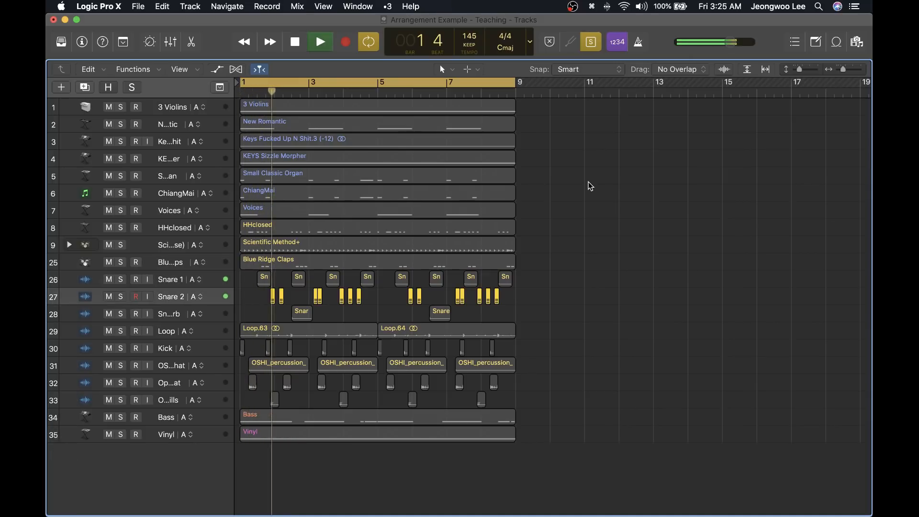
Step: Move the solo to the snare regions on track 28 and play them from the start of the loop
key(Down)
key(space)
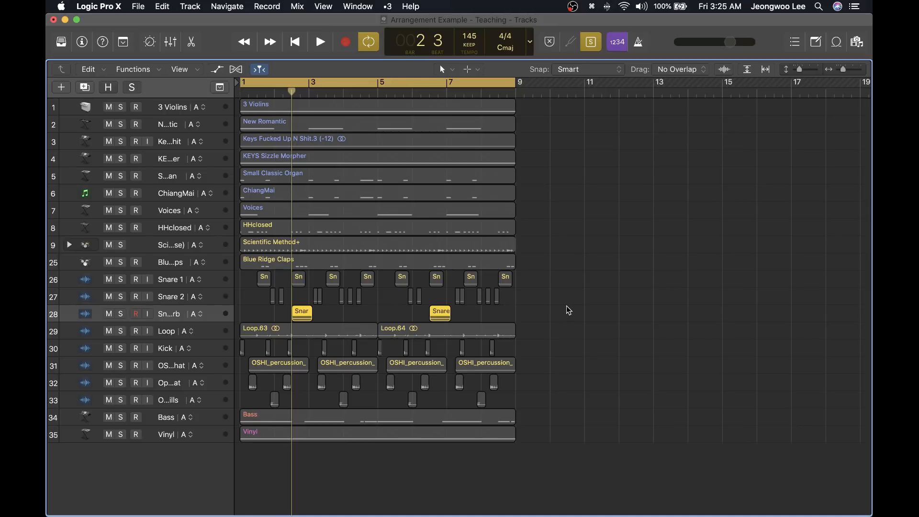
key(space)
key(space)
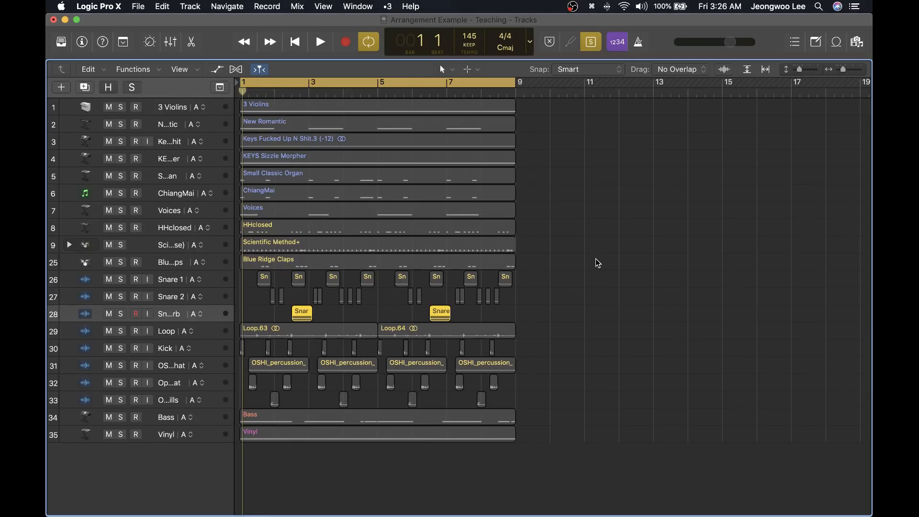
key(space)
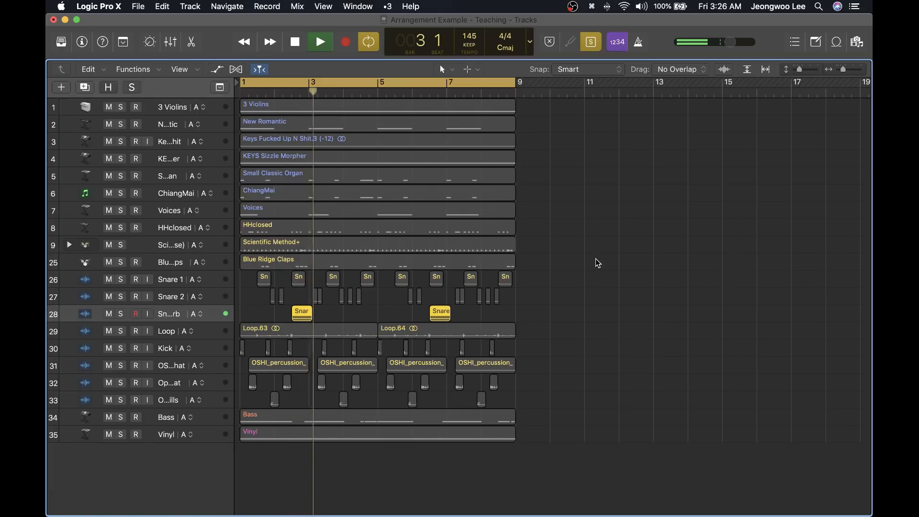
Step: Audition the Loop and Kick tracks in solo, restarting playback for each one
key(Down)
key(Return)
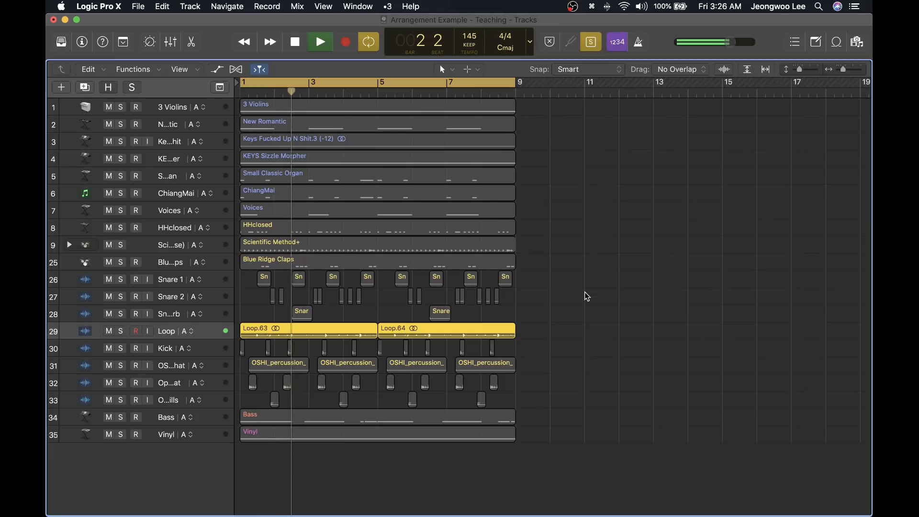
key(space)
key(Down)
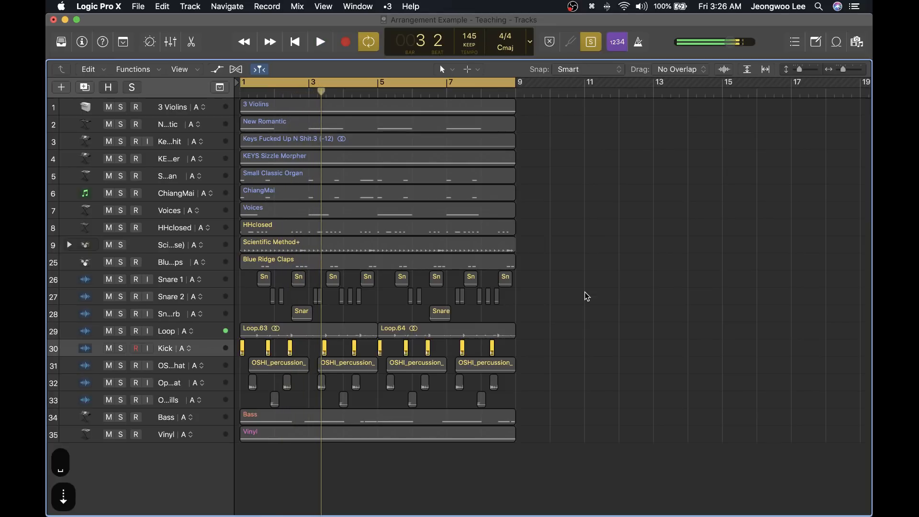
key(Return)
key(space)
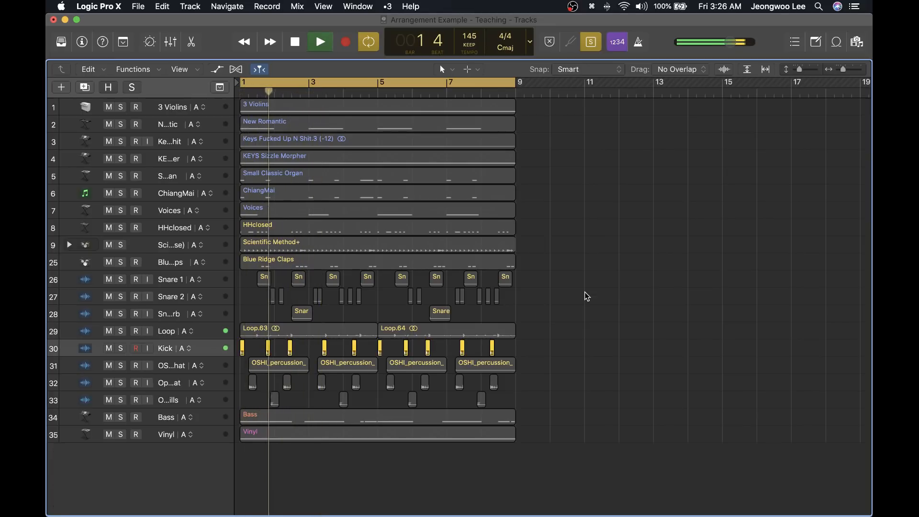
Step: Audition the percussion hat track 31 and the open hat track 32 in solo from the start of the loop
key(space)
key(Down)
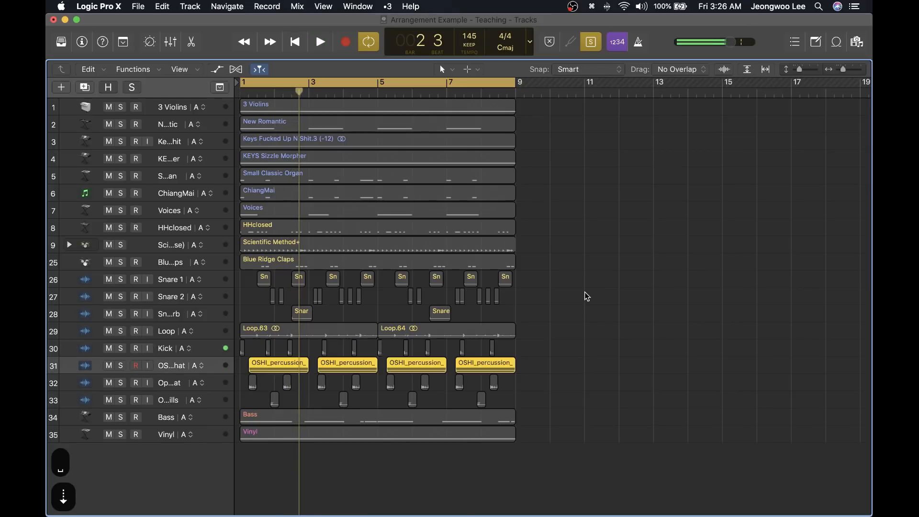
key(Return)
key(space)
key(space)
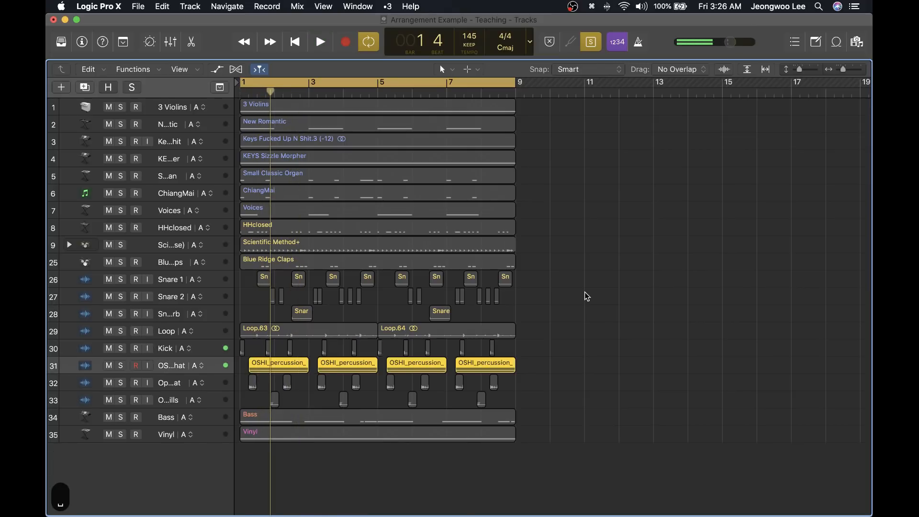
key(Down)
key(Return)
key(space)
key(space)
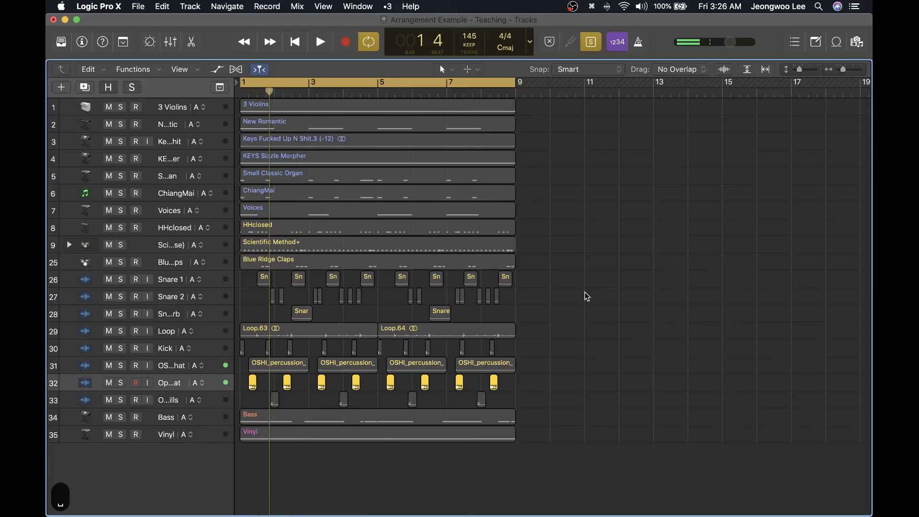
Step: Audition the fills track 33, the Bass track and the Vinyl track in solo, one after another
key(Down)
key(space)
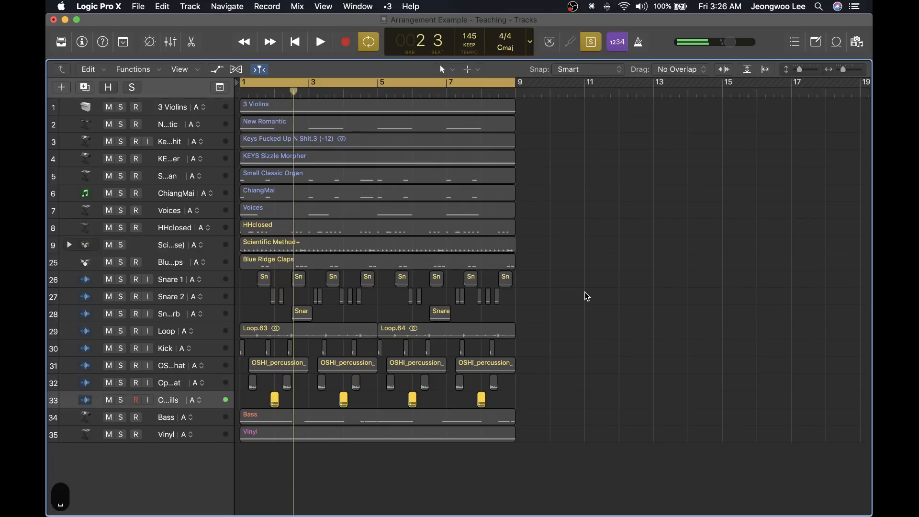
key(space)
key(Down)
key(Return)
key(space)
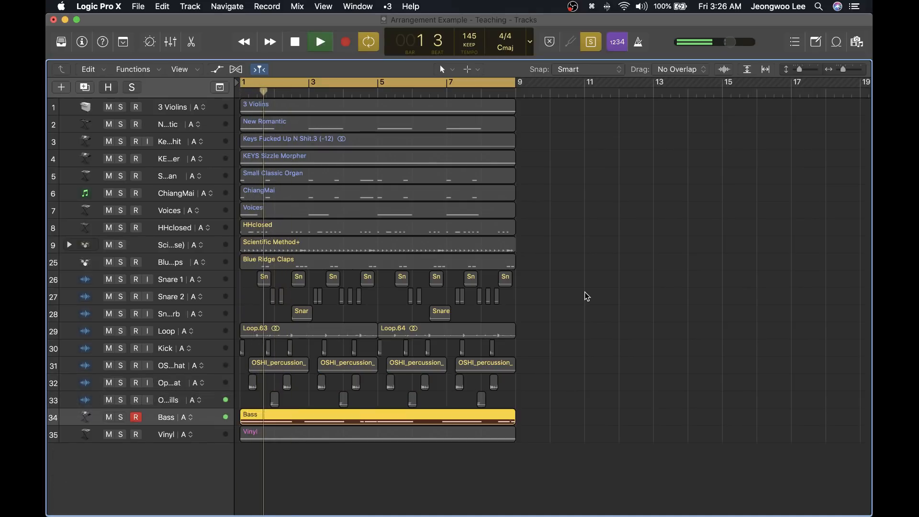
key(space)
key(Down)
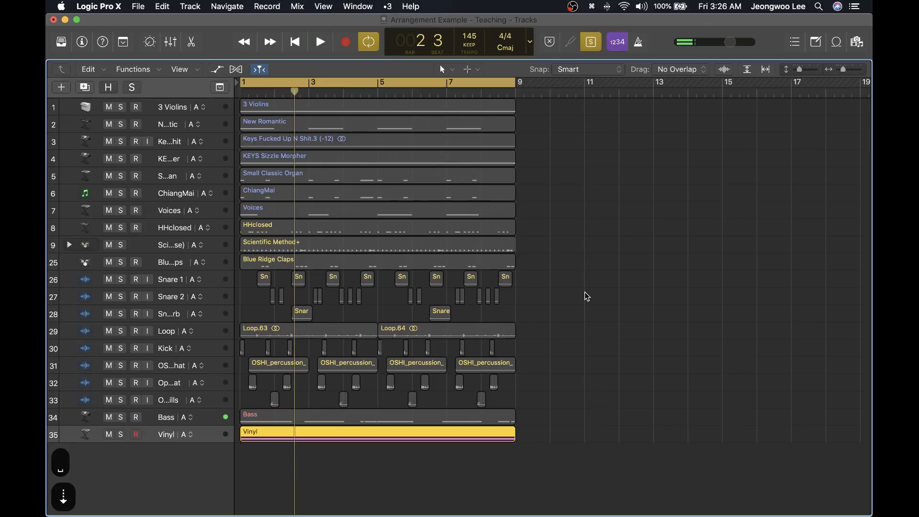
key(Return)
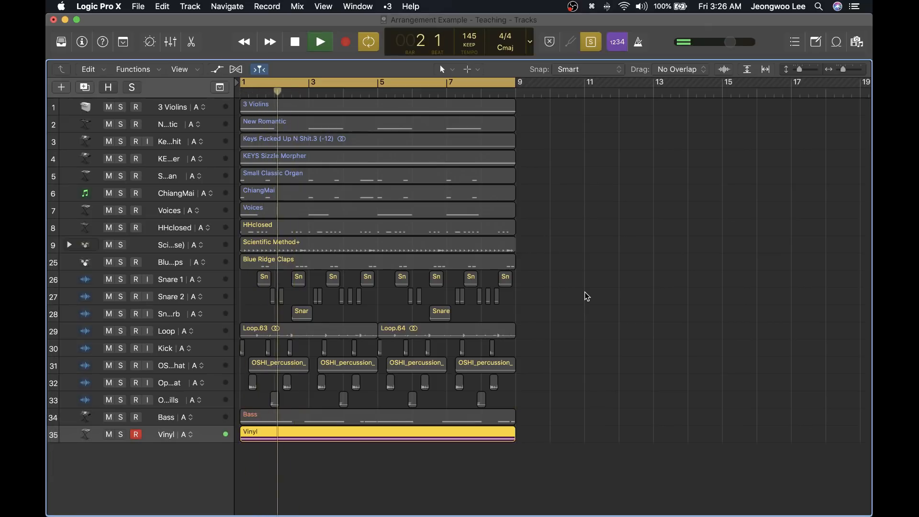
key(space)
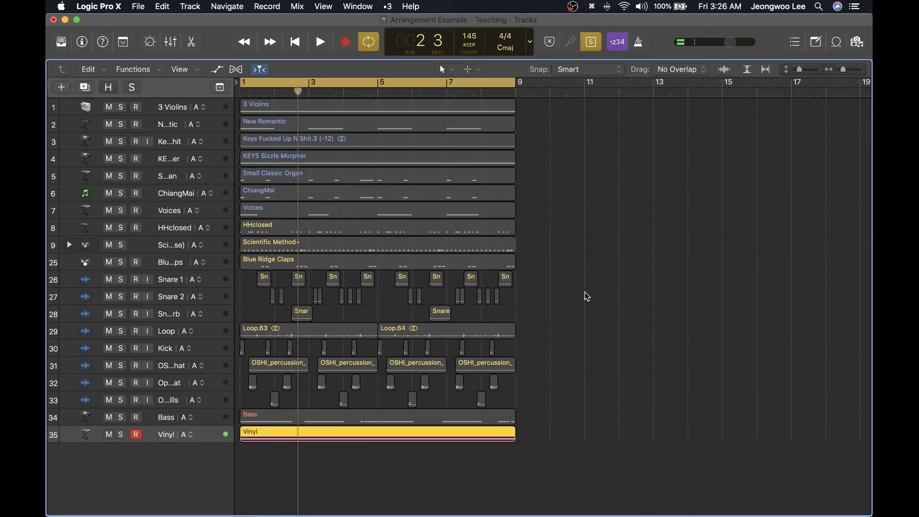
Step: Solo the melodic tracks from 3 Violins to Voices, play them together and clear the solo
key(super+a)
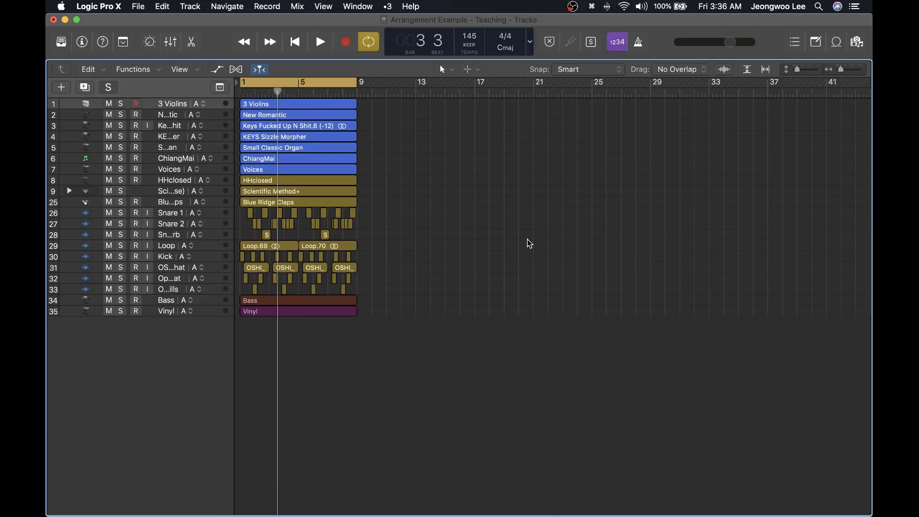
drag(392, 100, 251, 169)
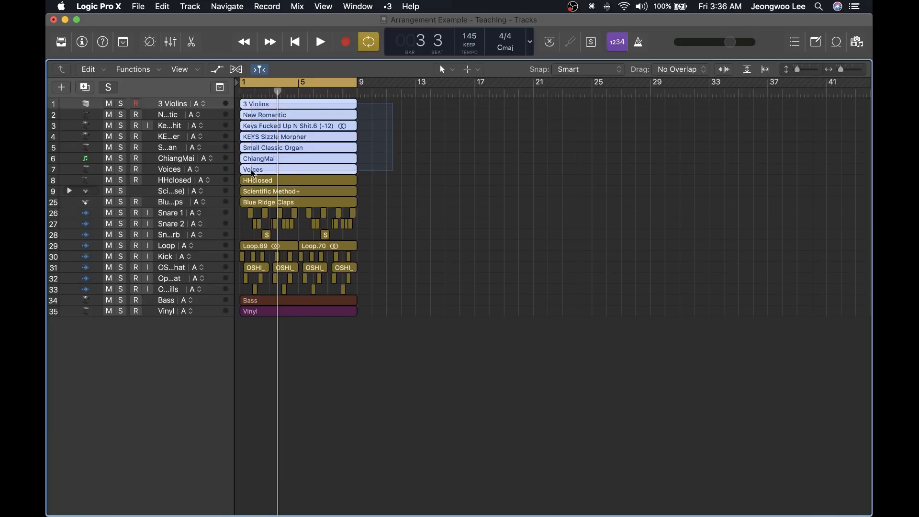
key(s)
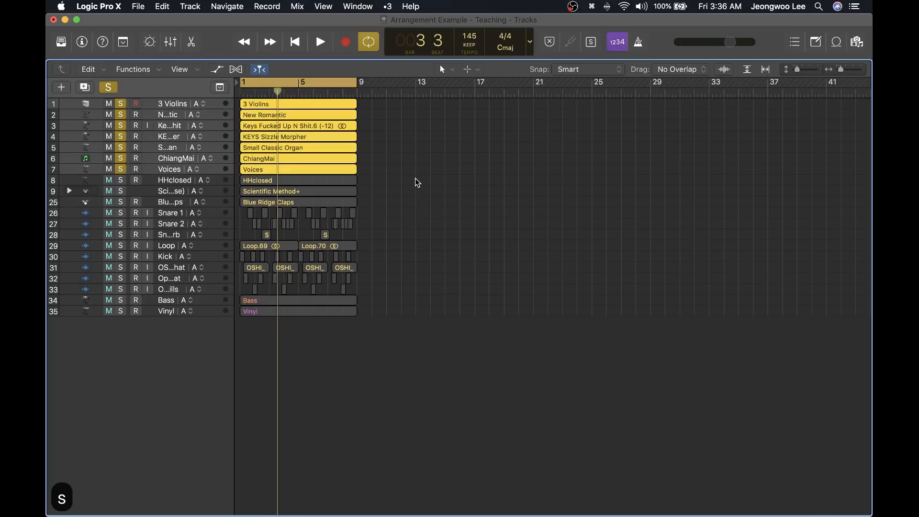
key(space)
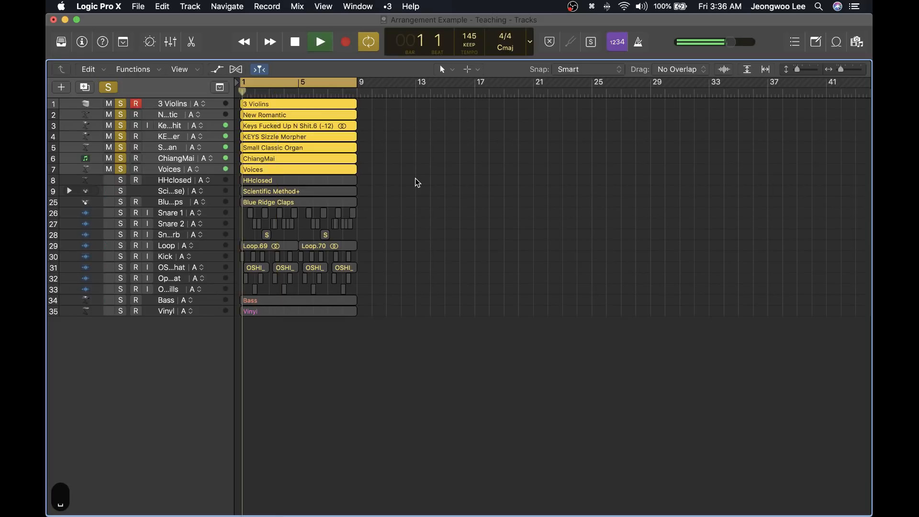
key(space)
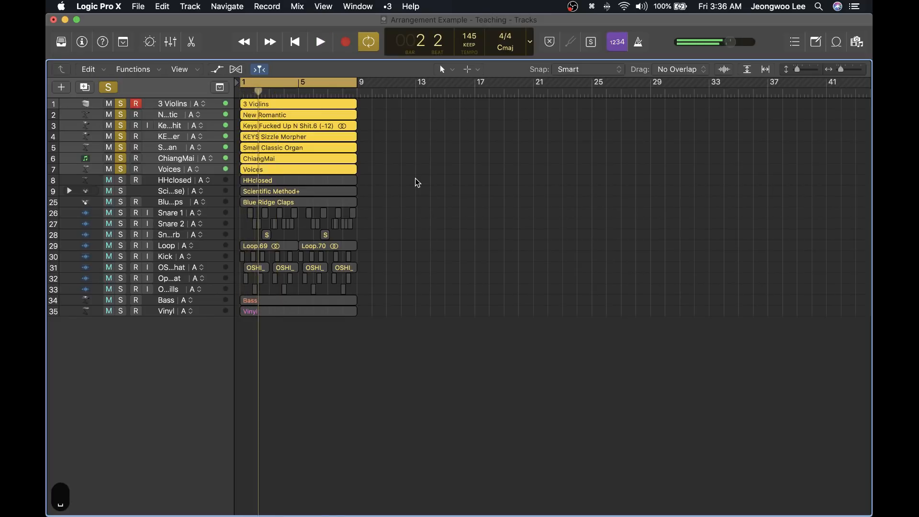
key(s)
Step: Audition the drum tracks from HHclosed to track 33 together in solo, and select the Bass and Vinyl tracks in turn
drag(402, 180, 217, 286)
key(s)
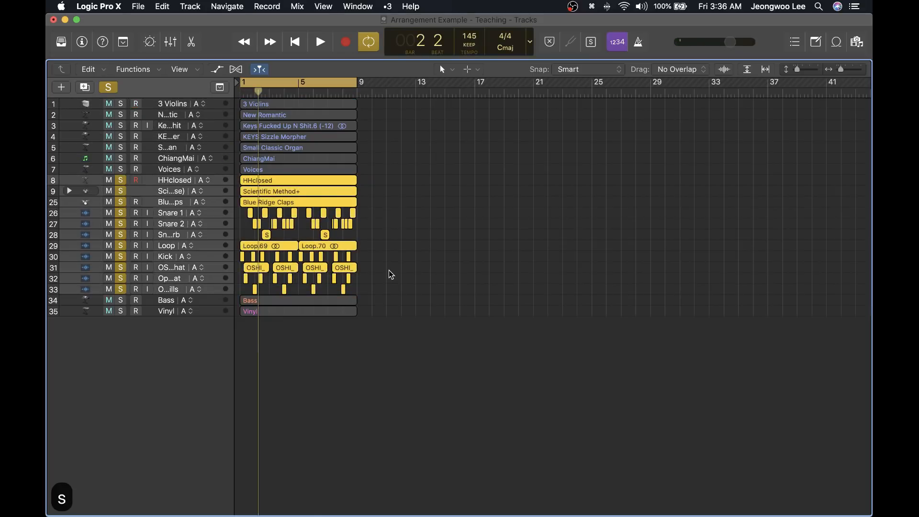
key(space)
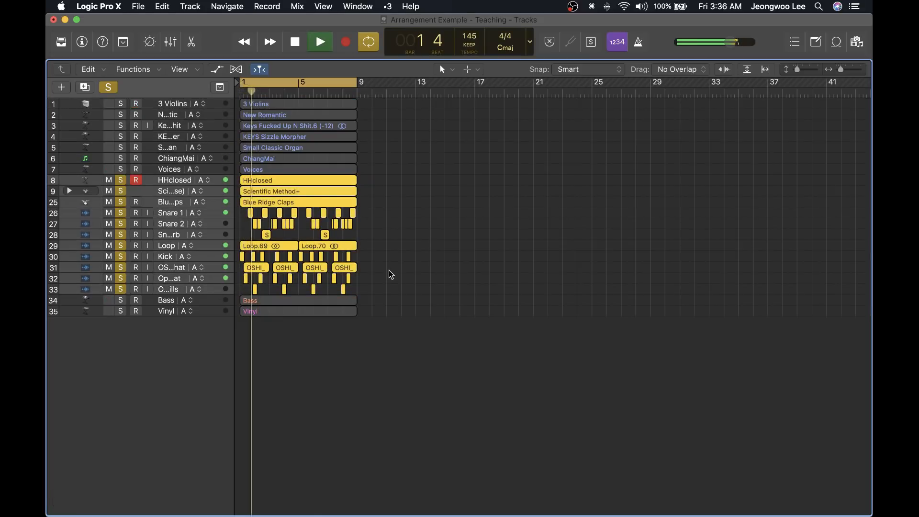
key(space)
key(s)
click(219, 303)
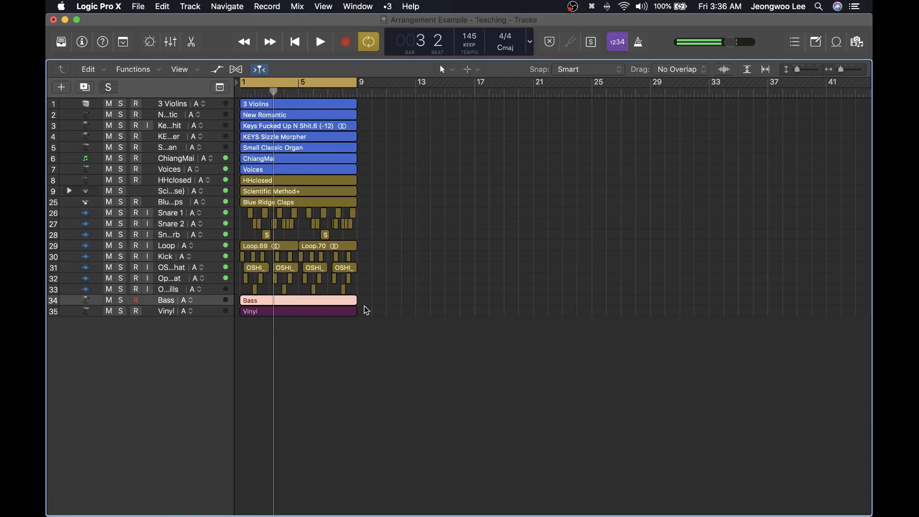
click(216, 311)
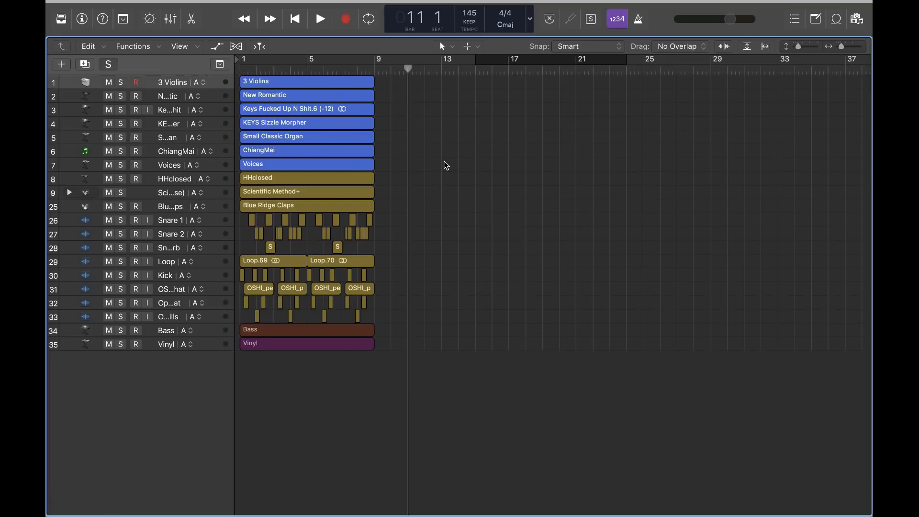
Step: Marquee-select the Snare 2 regions from bar 1 into bar 3, try to mute them and clear the selection
key(t)
key(r)
drag(240, 234, 285, 232)
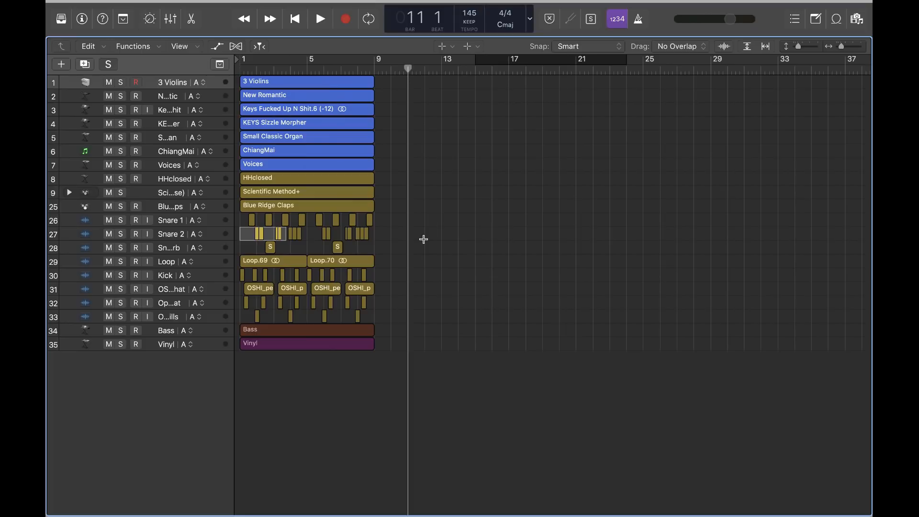
key(ctrl+m)
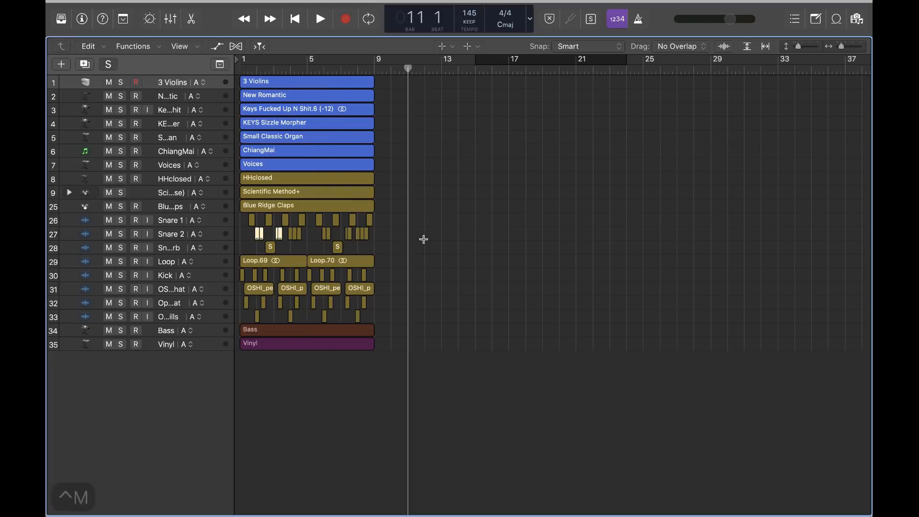
key(t)
key(t)
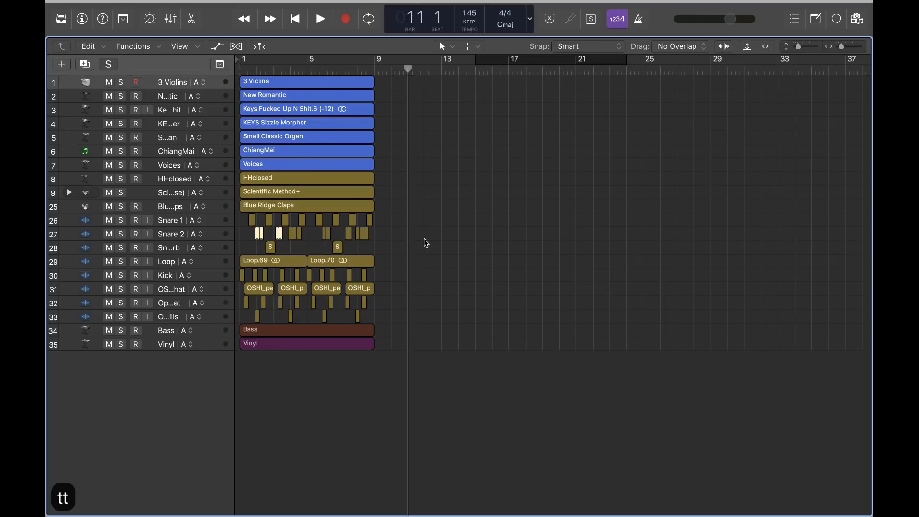
click(423, 239)
Step: Marquee-select the Snare 2 regions from bar 1 to bar 5 and mute them
scroll(423, 240, up, 5)
scroll(423, 240, left, 7)
drag(363, 236, 244, 237)
key(super+Left)
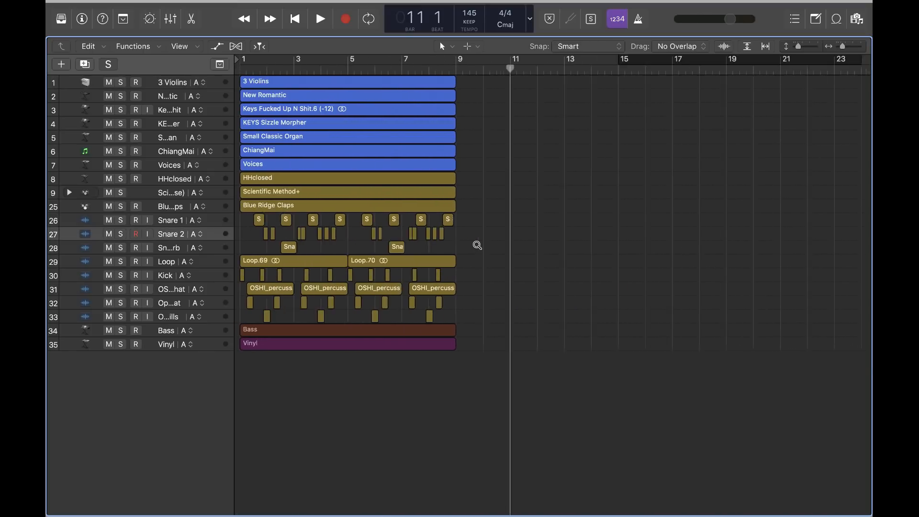
key(t)
key(r)
drag(238, 234, 350, 234)
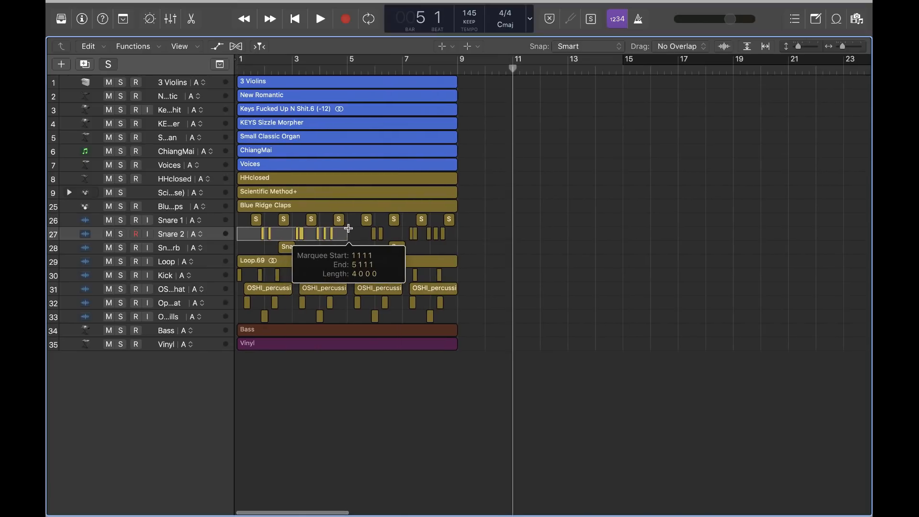
key(ctrl+m)
key(t)
key(t)
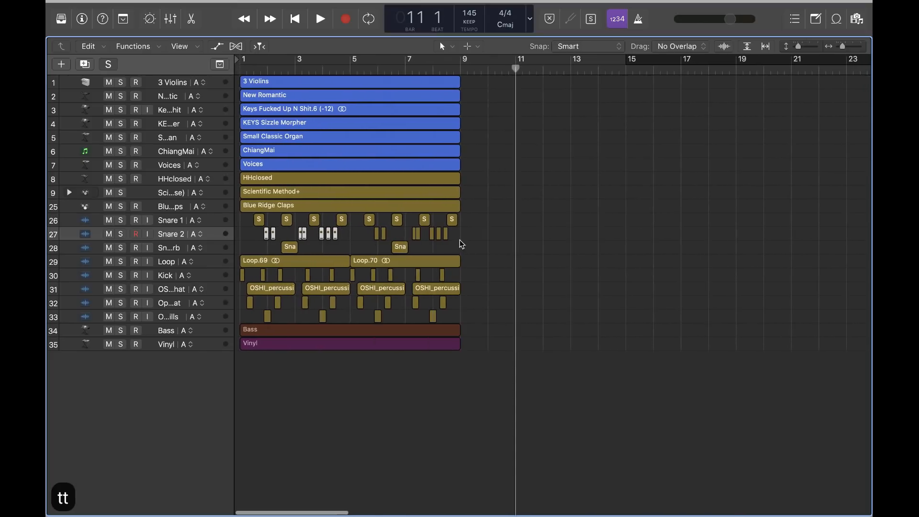
Step: Undo the last mute of the Snare 2 regions and clear the selection
key(super+z)
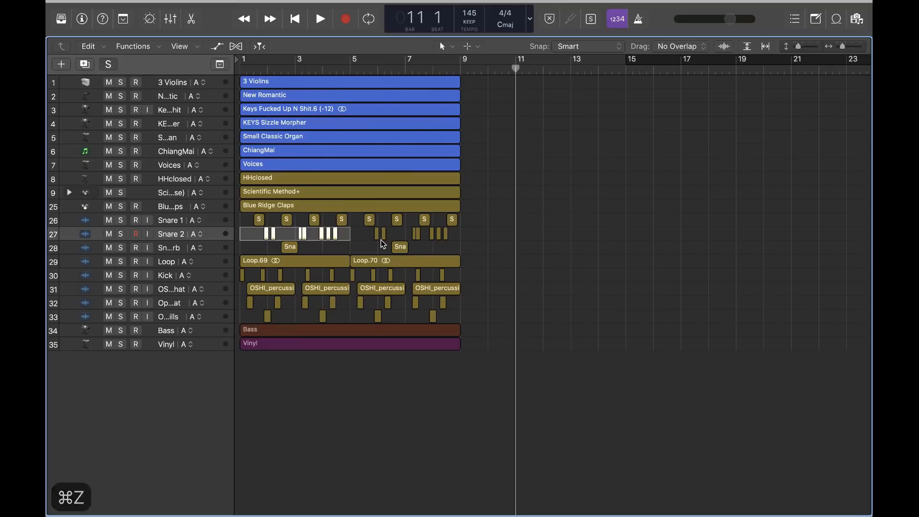
click(382, 240)
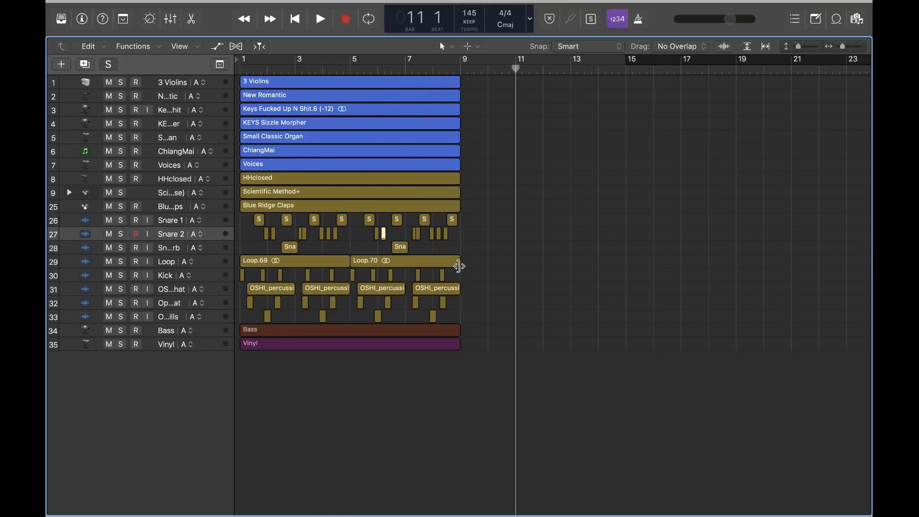
click(478, 261)
Step: Marquee-select the Snare 2 regions from 1 3 1 1 to 5 1 1 1 and mute them
scroll(478, 261, down, 2)
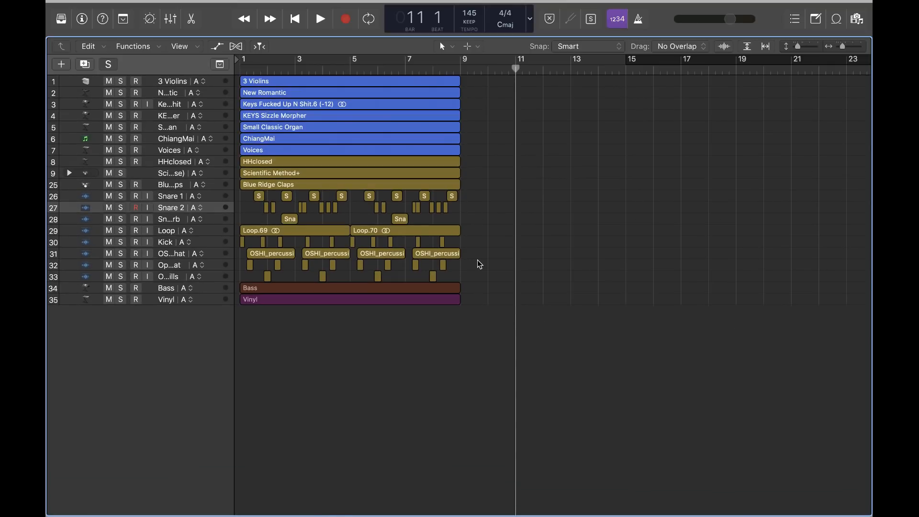
key(t)
key(r)
drag(350, 207, 253, 211)
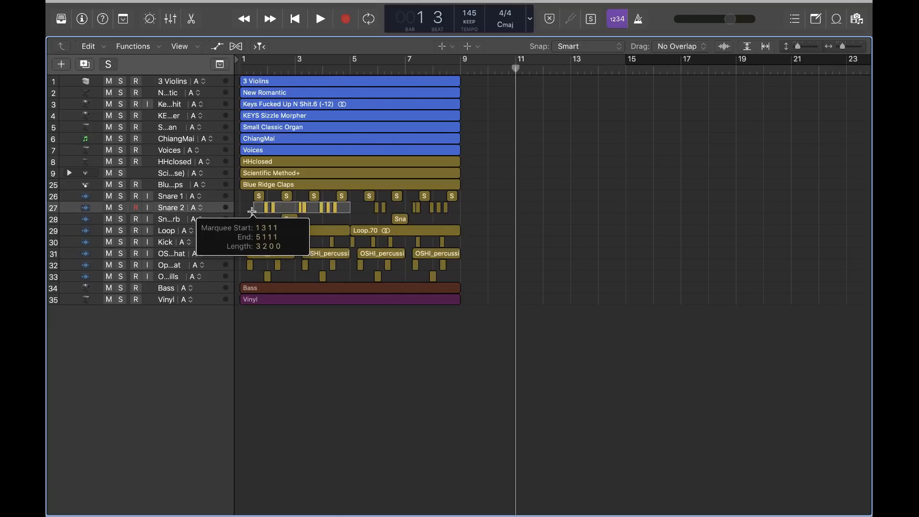
key(ctrl+m)
key(t)
key(t)
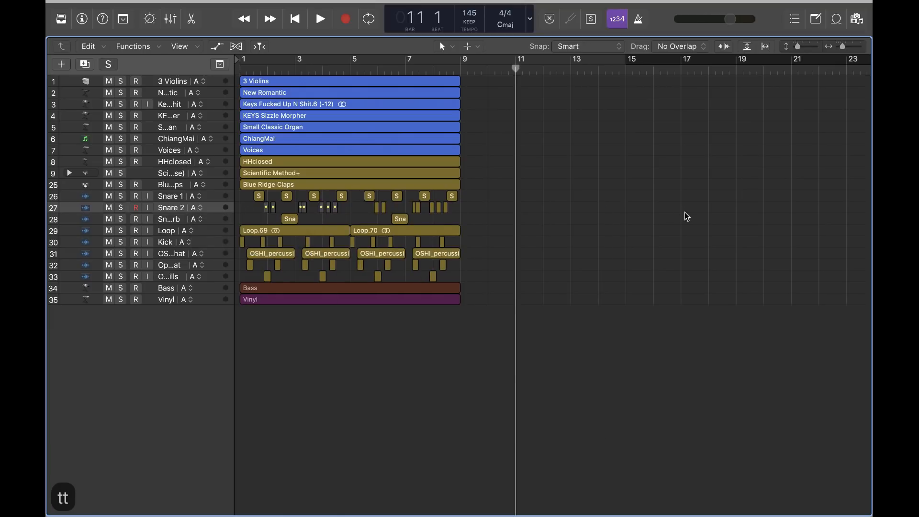
Step: Unmute the selected Snare 2 regions and mute them again
key(ctrl+m)
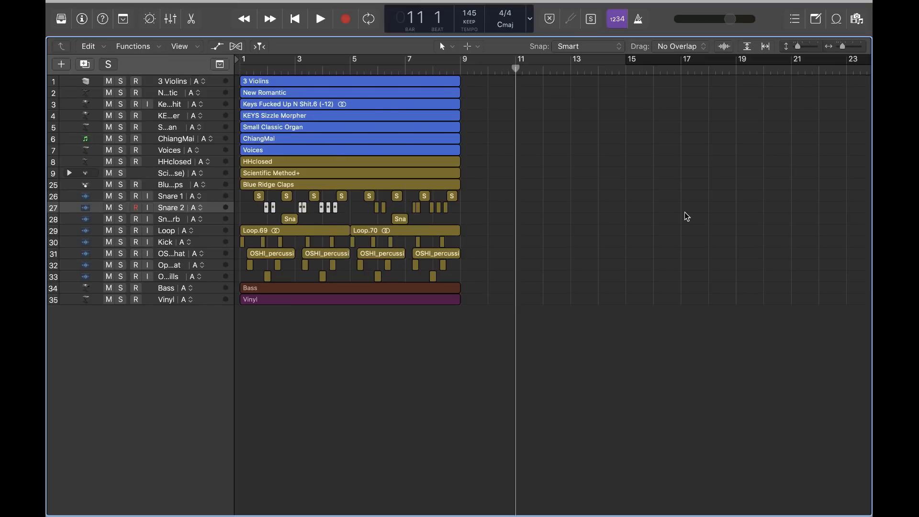
scroll(685, 212, down, 3)
key(ctrl+m)
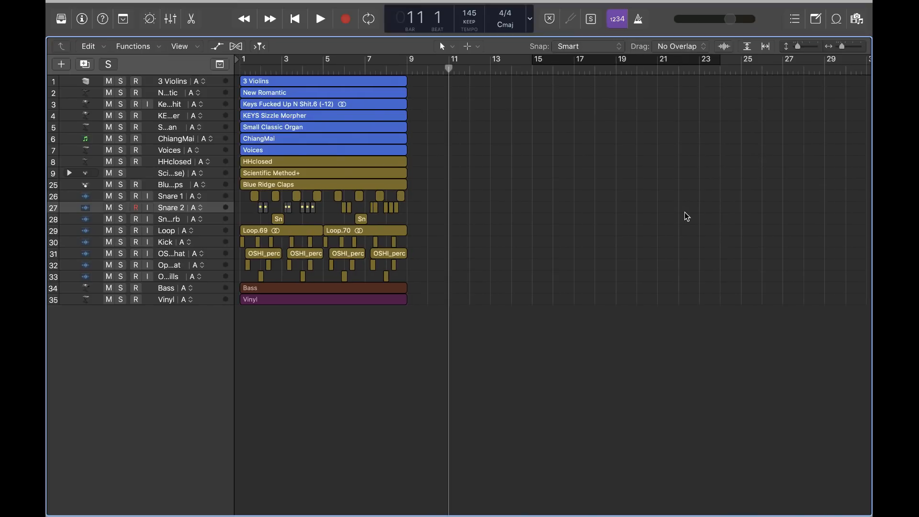
Step: Try deleting the muted Snare 2 regions, undo the deletion and the mute, and clear the selection
key(BackSpace)
key(super+z)
key(super+z)
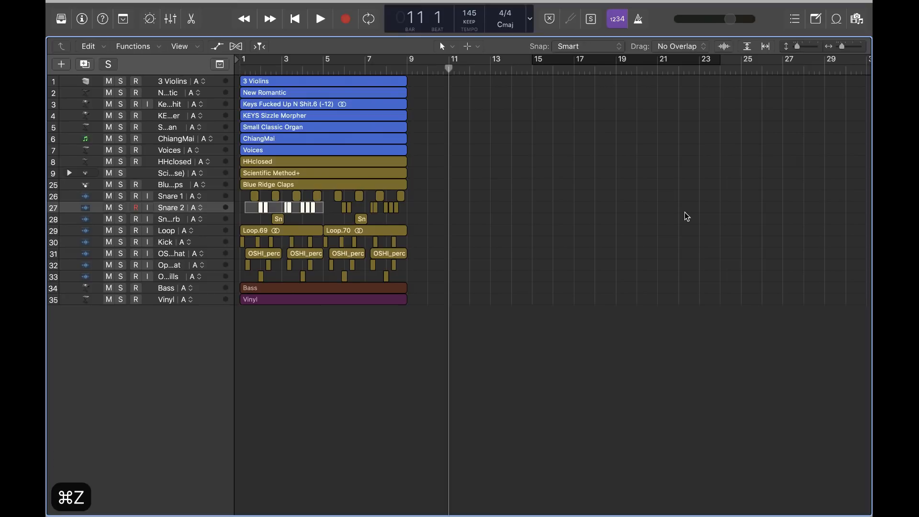
key(t)
key(t)
scroll(431, 194, left, 3)
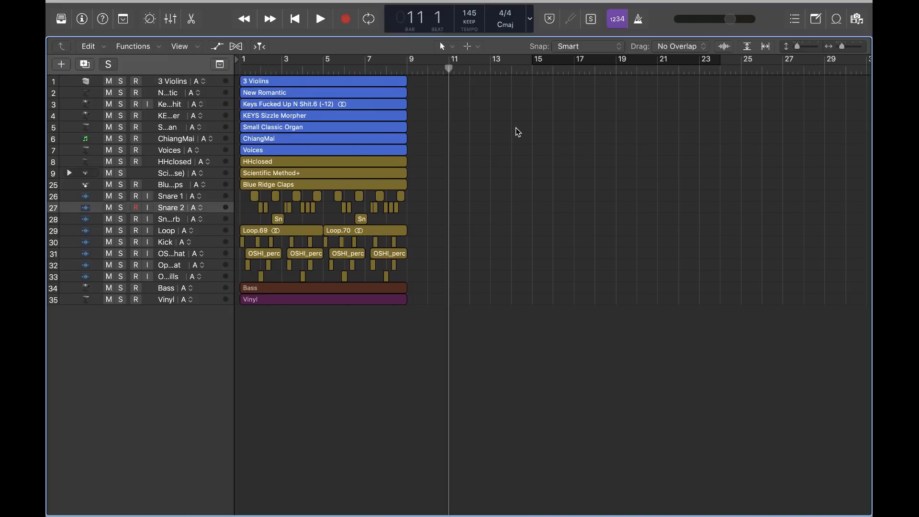
Step: Turn on the cycle, move its range to start at bar 9 and end at bar 18, and turn it off
click(536, 63)
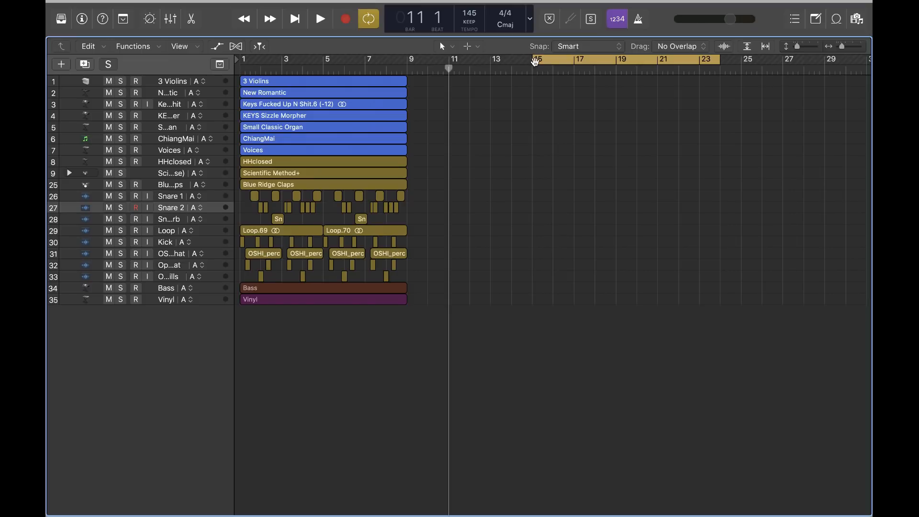
drag(606, 60, 483, 61)
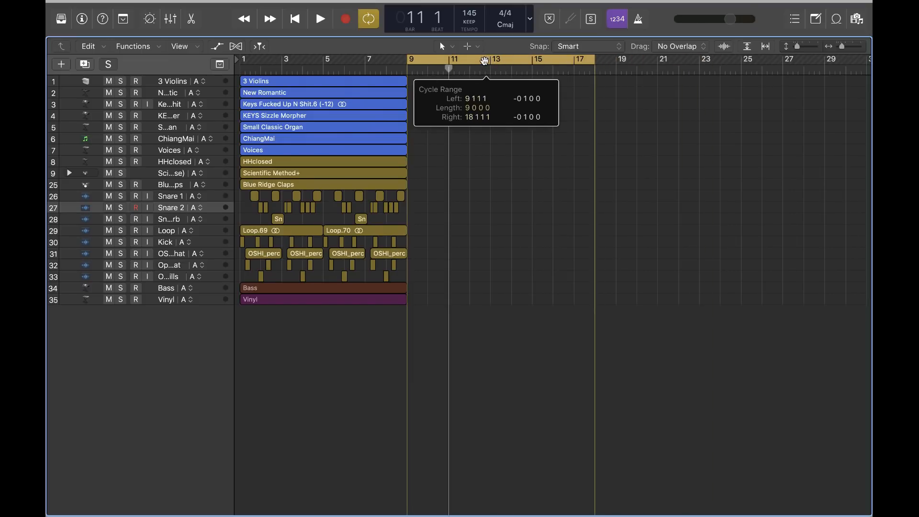
click(492, 61)
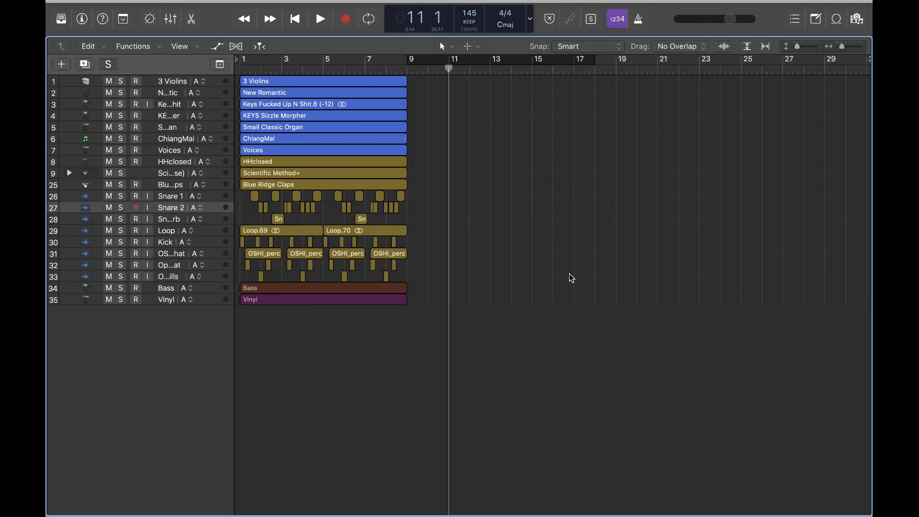
Step: Turn on the cycle, shorten its range to end at bar 17, and turn it off
click(492, 60)
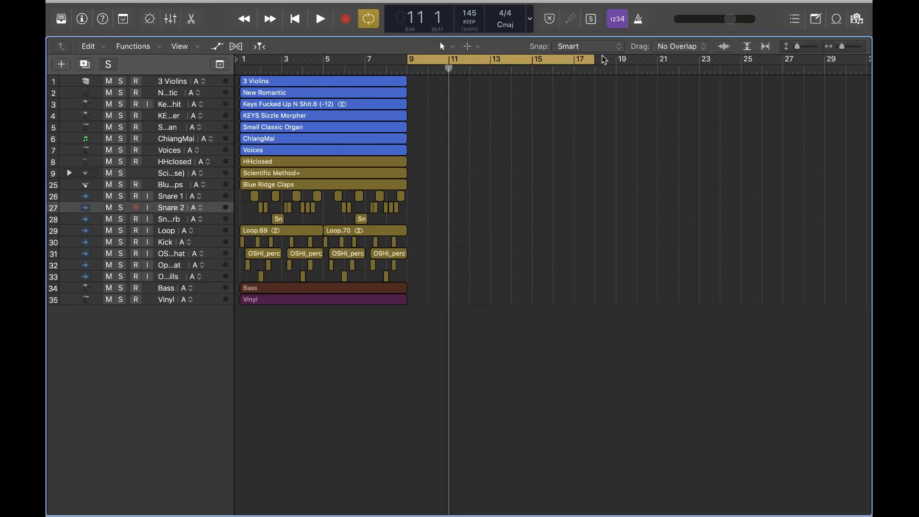
mouse_move(593, 60)
mouse_down()
mouse_move(491, 61)
mouse_move(580, 62)
mouse_up()
mouse_move(416, 60)
mouse_down()
mouse_move(424, 62)
mouse_move(353, 61)
mouse_move(434, 62)
mouse_move(340, 63)
mouse_move(438, 62)
mouse_move(399, 62)
mouse_up()
key(c)
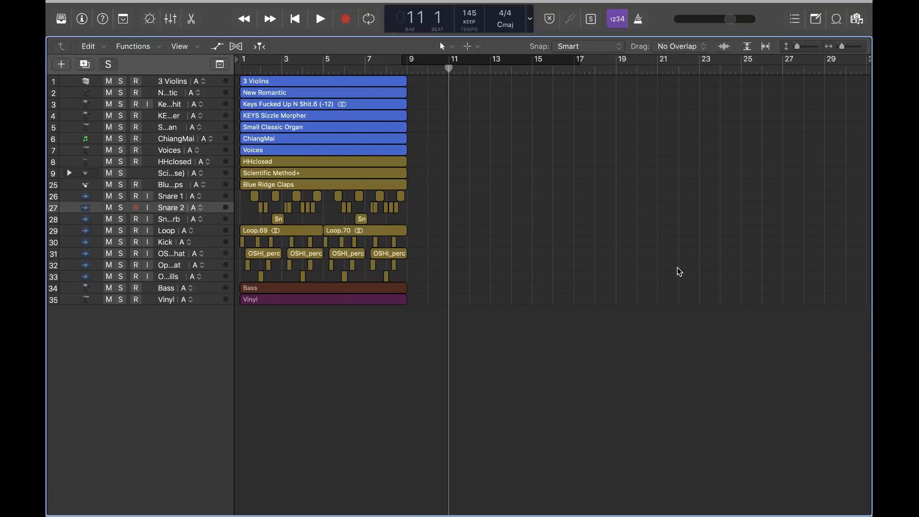
Step: Switch the cycle on and move its range to bars 1 to 9, with the 3 Violins region selected
key(c)
key(c)
key(c)
drag(489, 64, 314, 67)
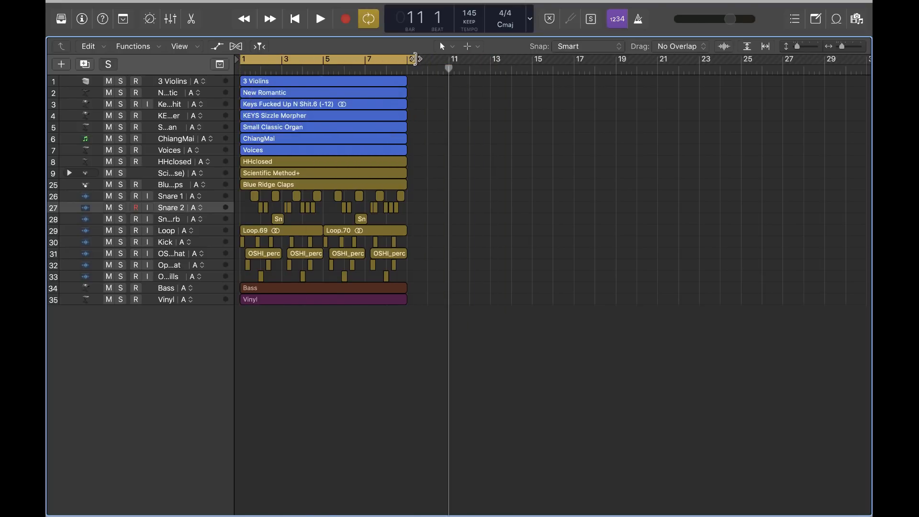
drag(414, 58, 404, 58)
click(380, 82)
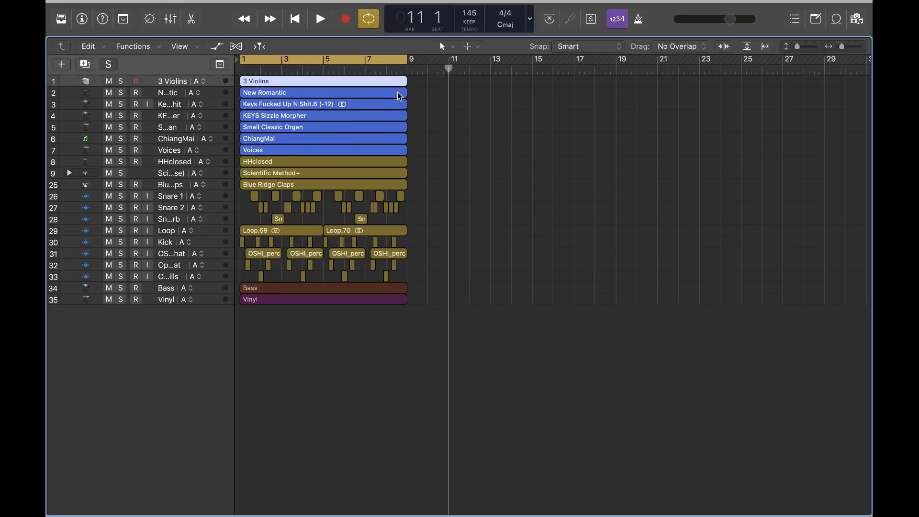
Step: Move the cycle range to bars 7 to 15 and toggle the cycle off and on
click(345, 59)
click(344, 60)
drag(362, 60, 535, 64)
key(c)
key(c)
click(496, 79)
key(c)
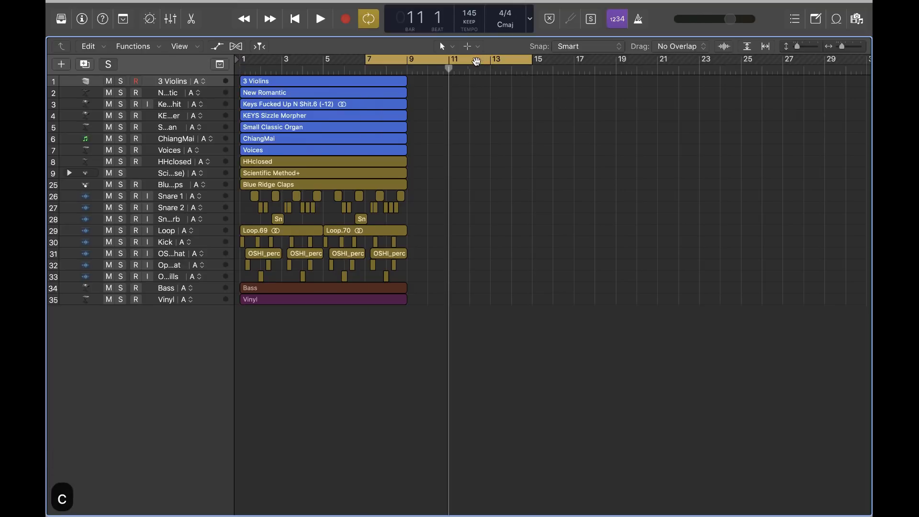
Step: Return the cycle range to bars 1 to 9, redraw it from bar 14 to 17, and turn it off
key(c)
drag(477, 61, 407, 59)
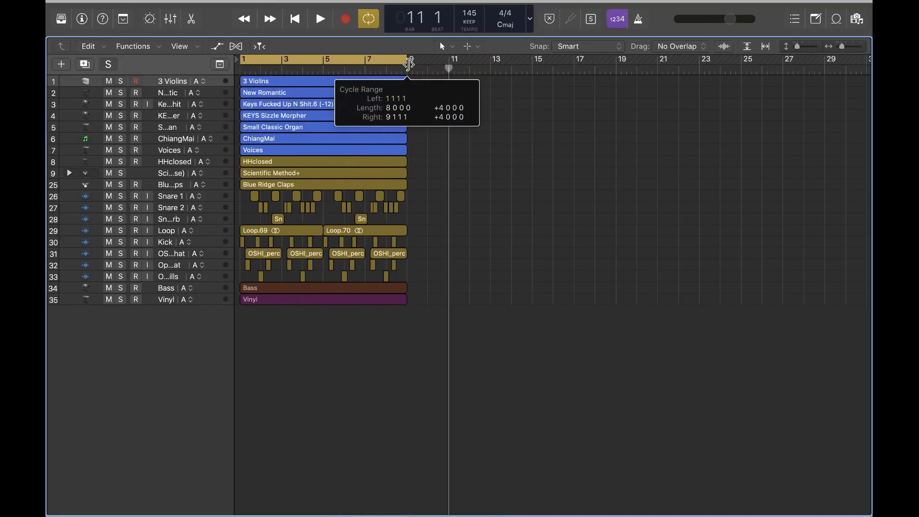
key(c)
drag(515, 62, 575, 63)
key(c)
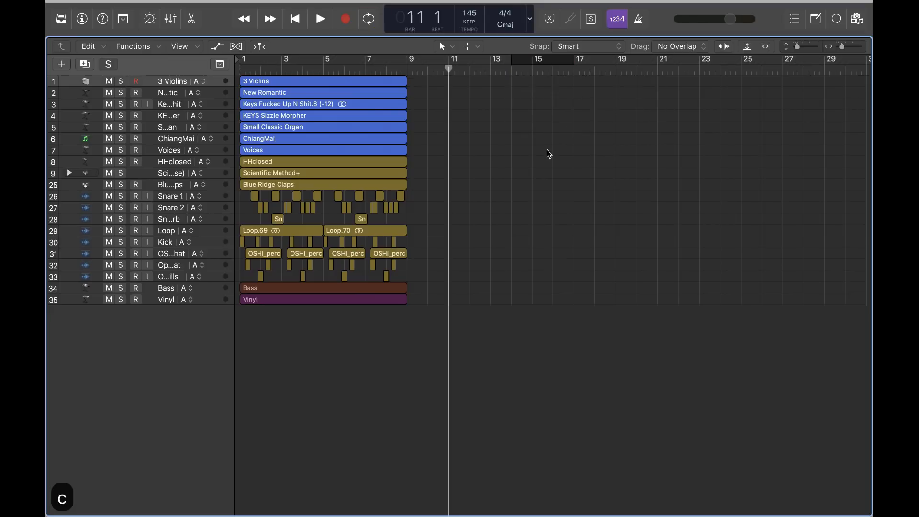
Step: Set the cycle range to the selected 3 Violins region, and turn the cycle off
click(317, 81)
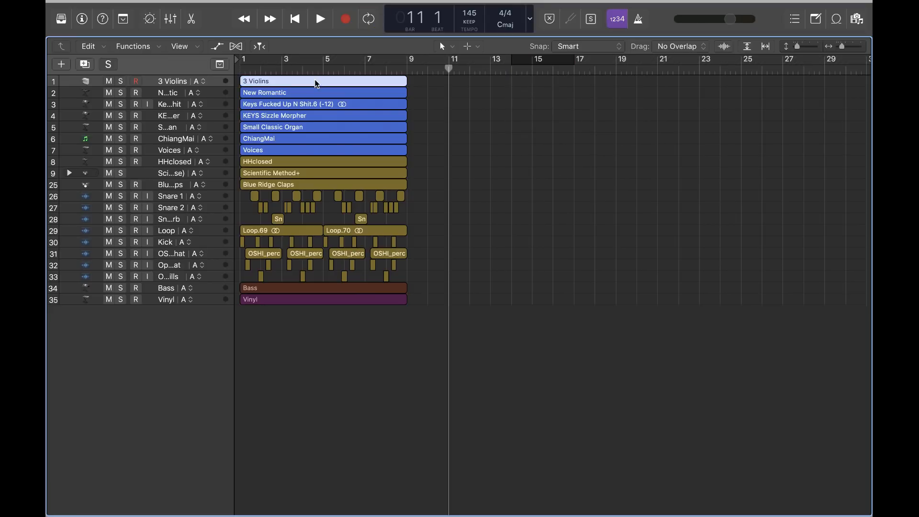
key(u)
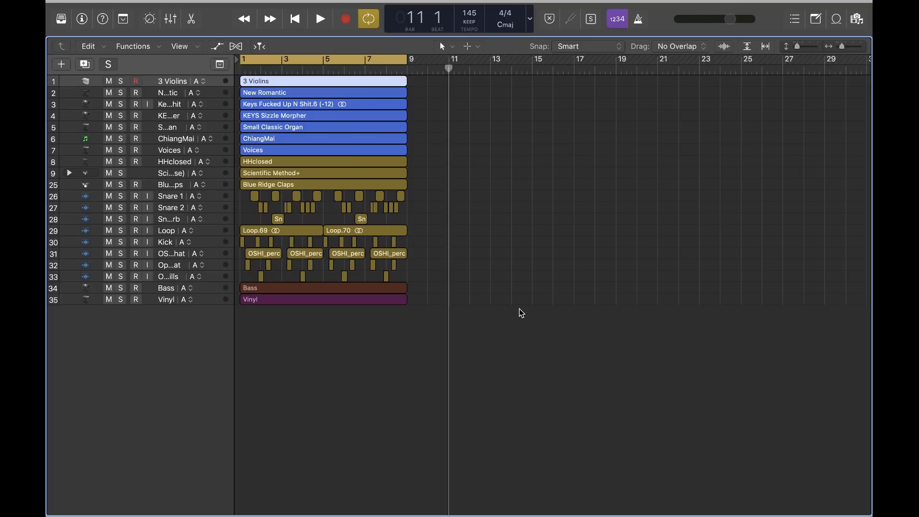
key(c)
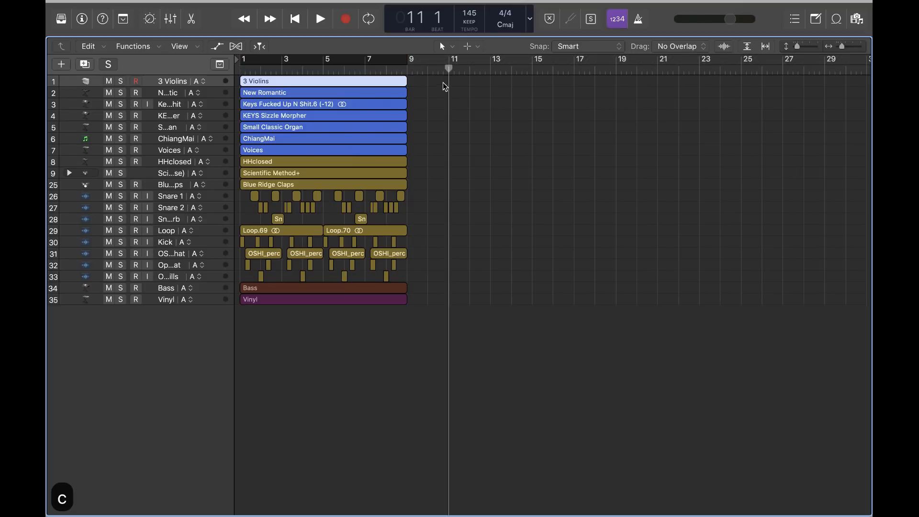
Step: Select the regions on all tracks, clear the selection, and select them all again
drag(435, 81, 218, 391)
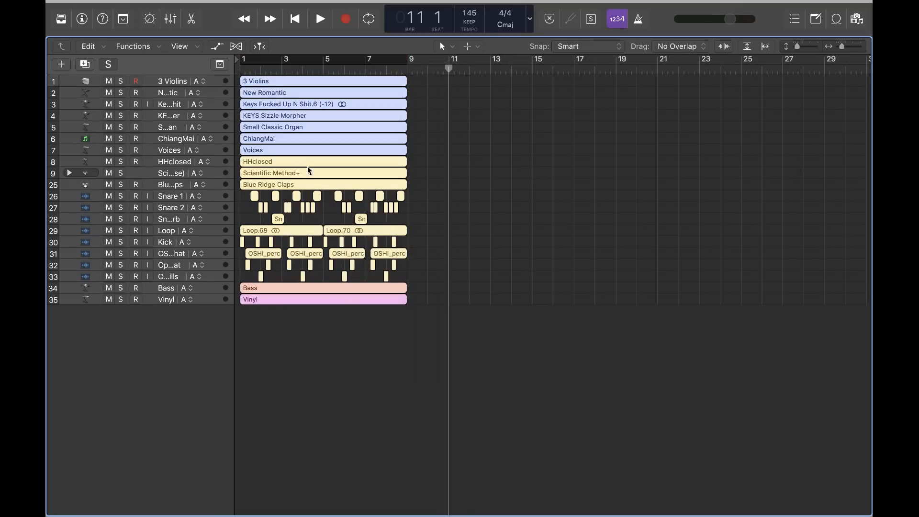
click(554, 408)
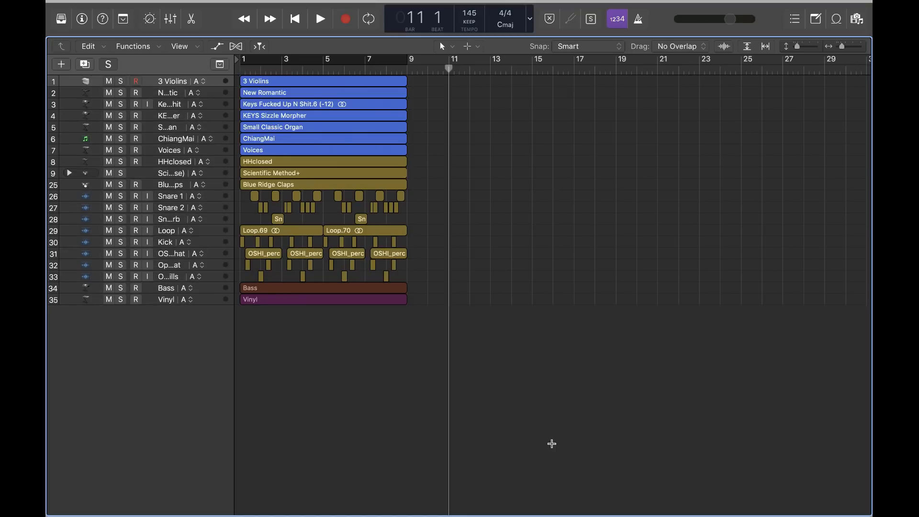
key(super+a)
drag(547, 391, 194, 83)
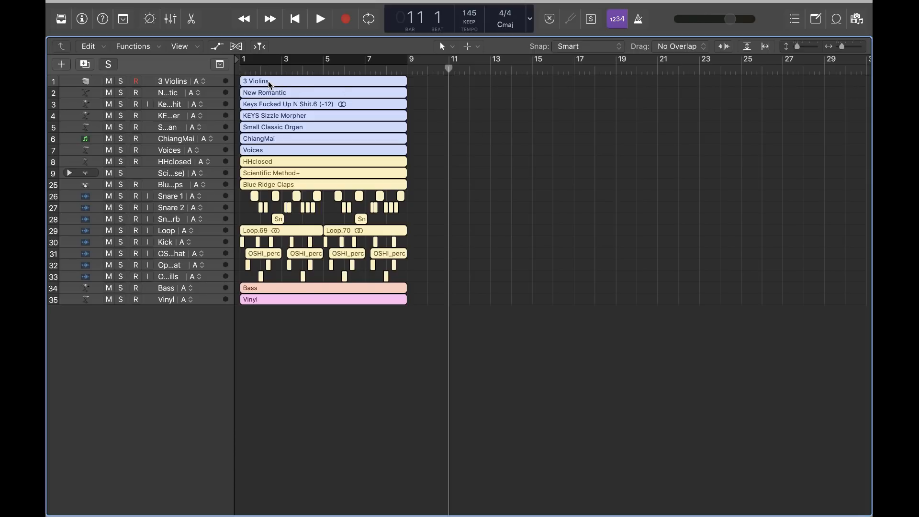
Step: Copy all the regions to start at bar 9 and repeat the copied block twice
alt+drag(269, 81, 436, 83)
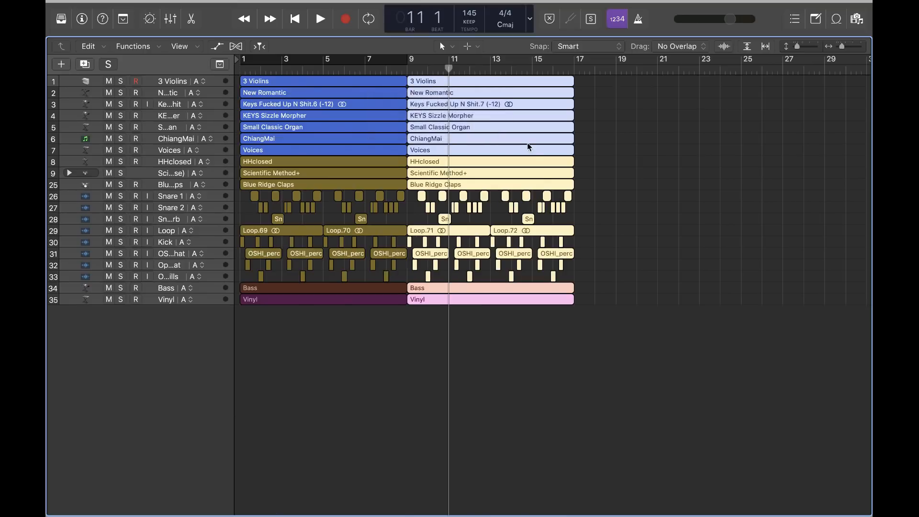
key(super+r)
key(super+r)
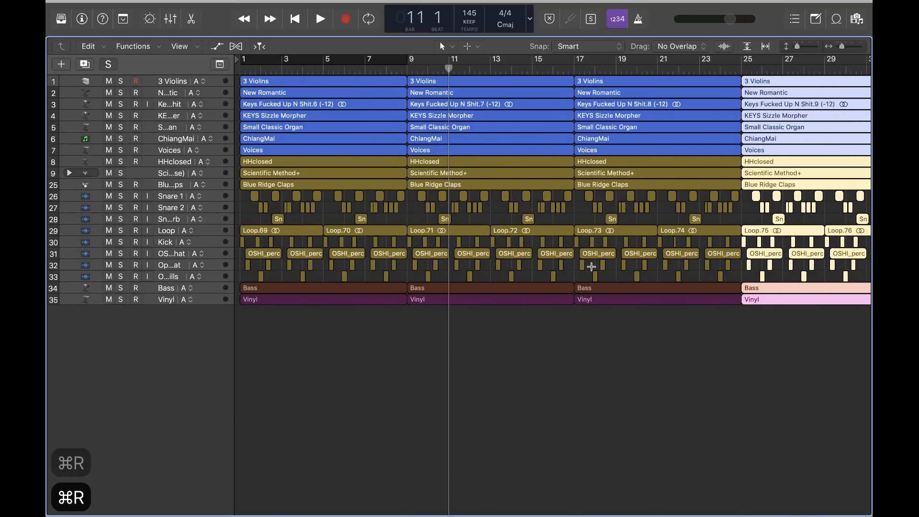
Step: Undo the two repeats and the copy of the regions at bar 9
key(super+z)
key(super+z)
key(super+z)
key(super+z)
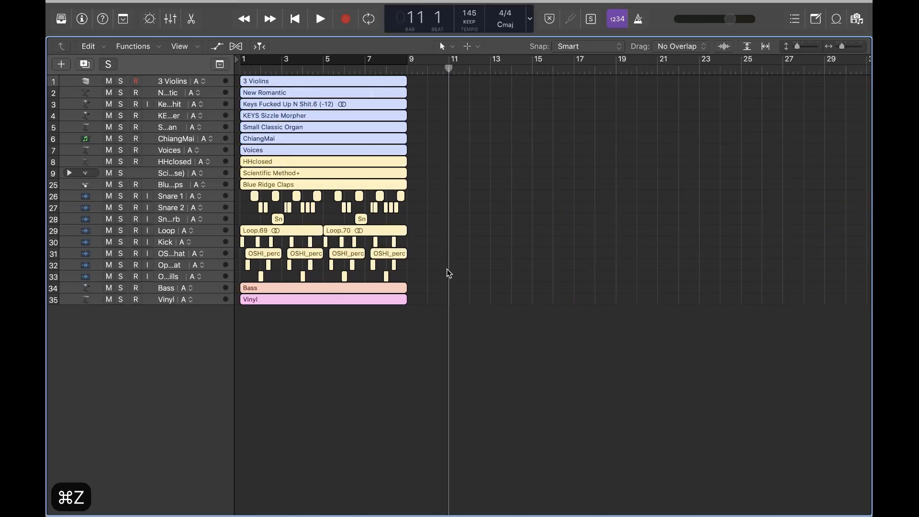
Step: Turn the cycle on, show and hide the mixer, and clear the region selection
key(x)
key(c)
key(z)
key(z)
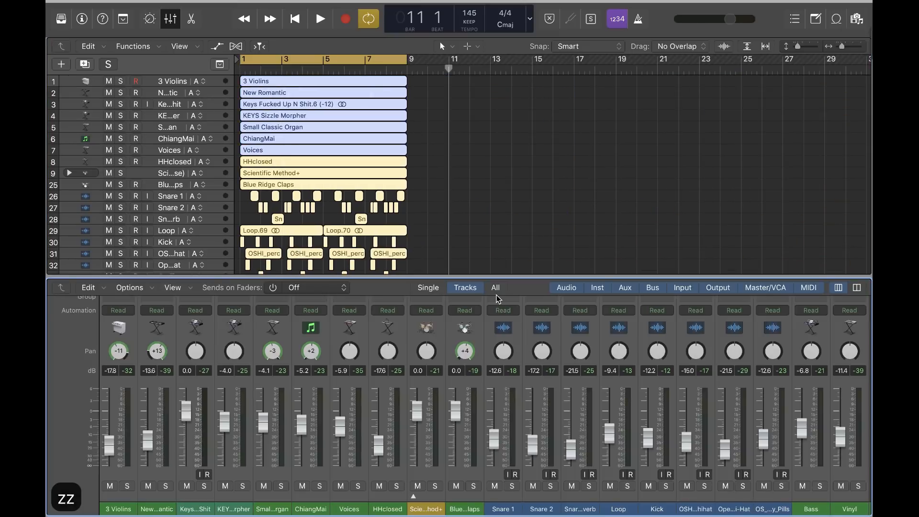
key(x)
key(x)
click(479, 261)
key(x)
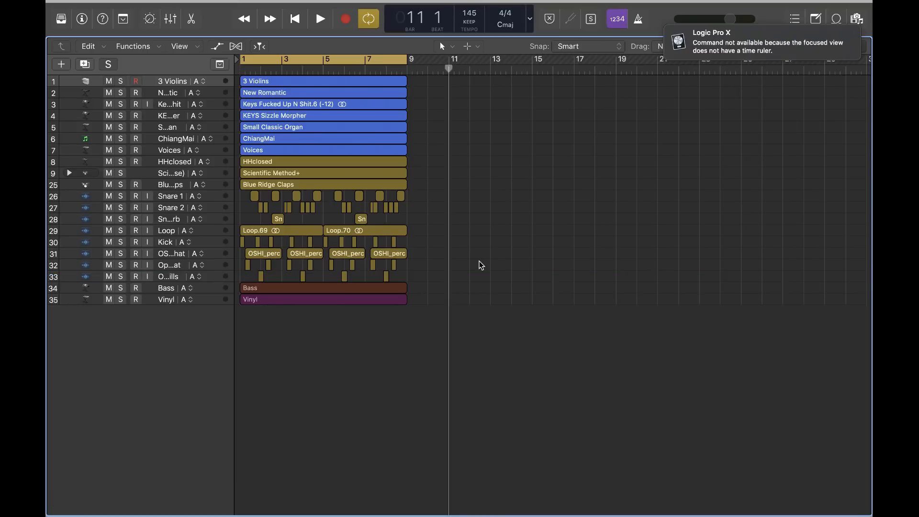
Step: Select all regions, try to shift them eight bars to bar 9, and undo the change
drag(486, 361, 139, 44)
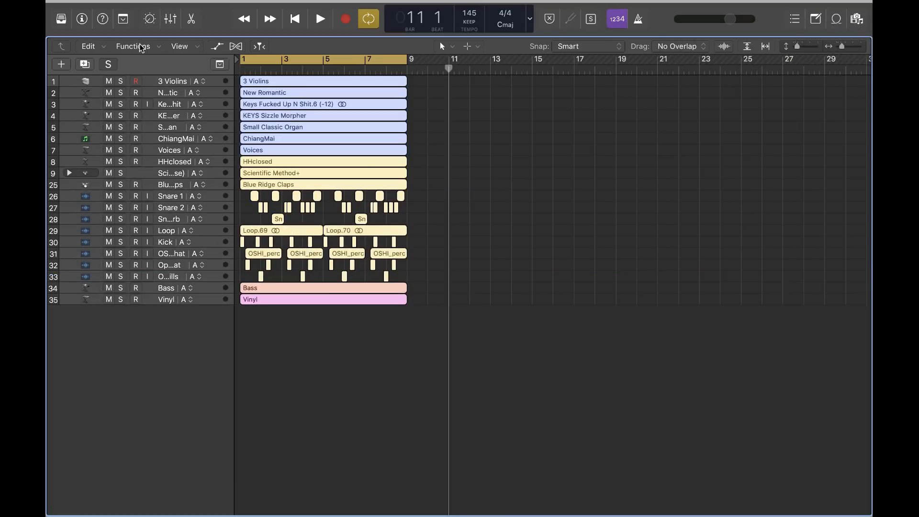
drag(254, 78, 422, 79)
key(super+z)
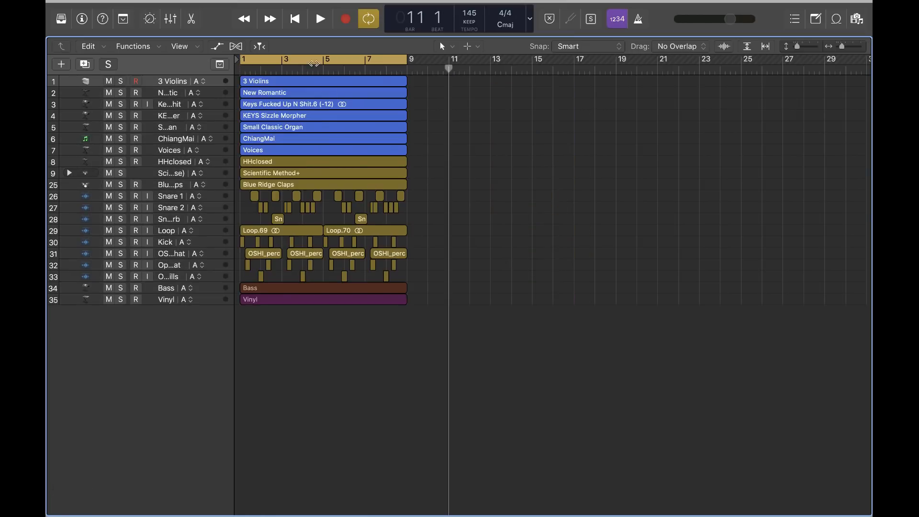
Step: Toggle the cycle off and on, select all regions, clear the selection, and turn the cycle off
click(276, 60)
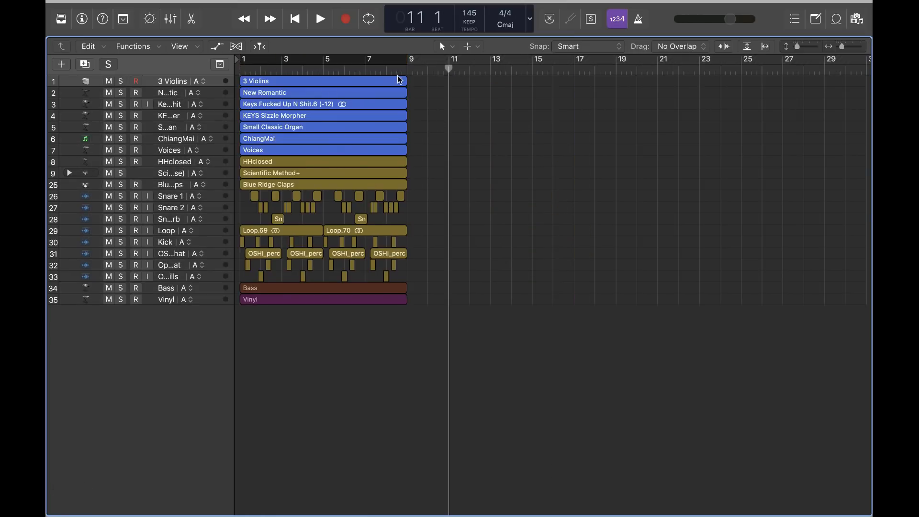
key(c)
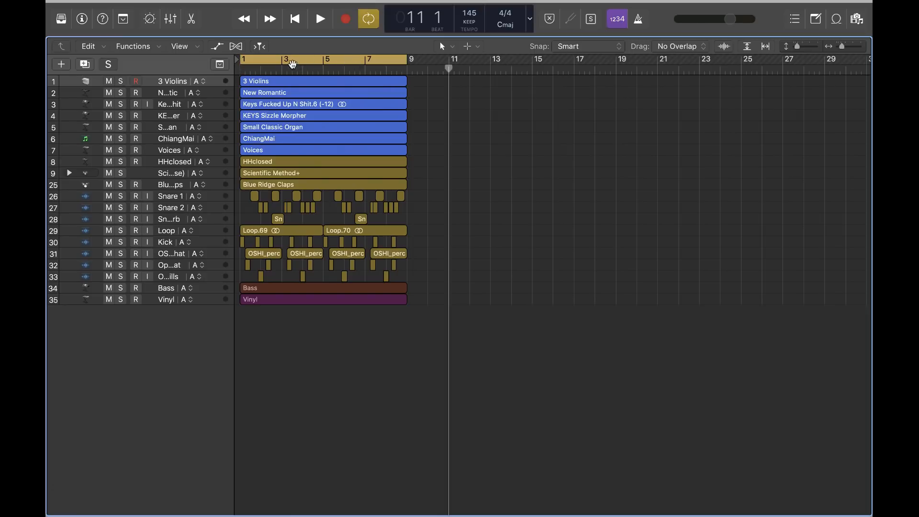
click(277, 80)
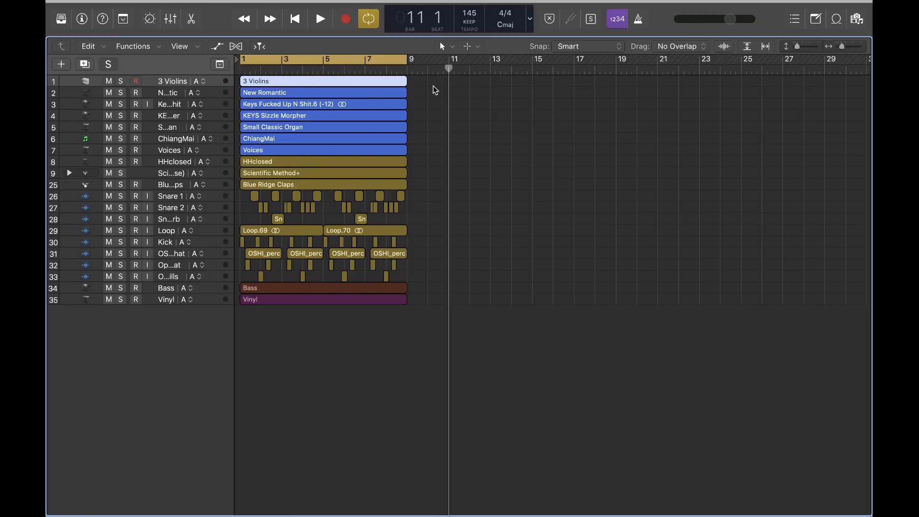
drag(433, 85, 164, 478)
click(648, 223)
key(c)
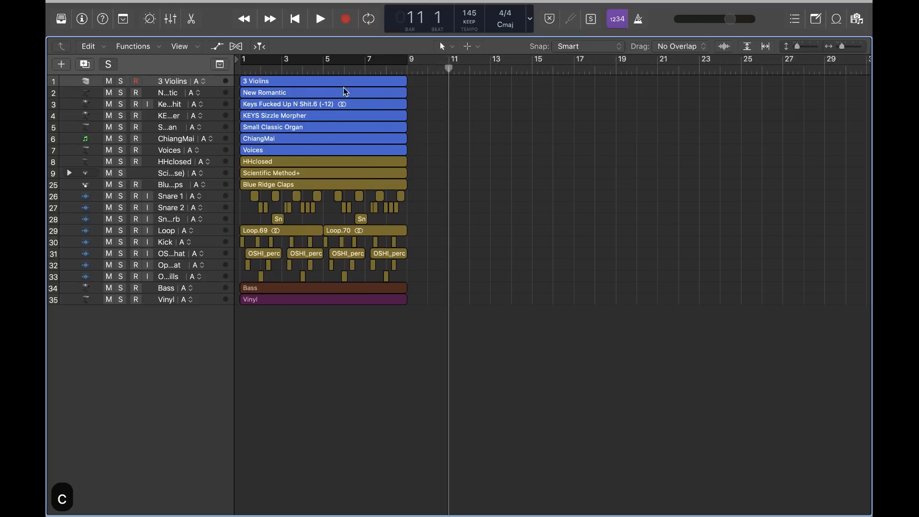
Step: Draw a cycle range from bar 13 to 15, turn it off, and set the cycle to the 3 Violins region instead
drag(490, 61, 524, 61)
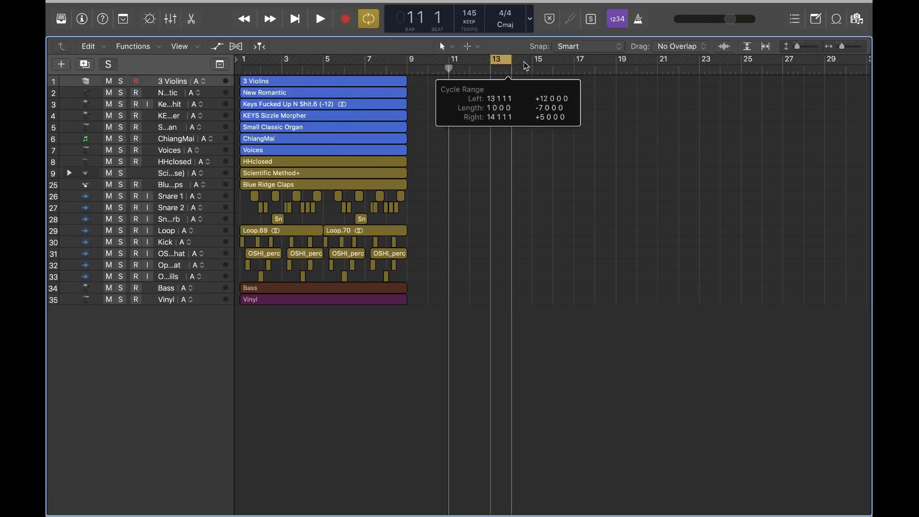
key(c)
click(349, 84)
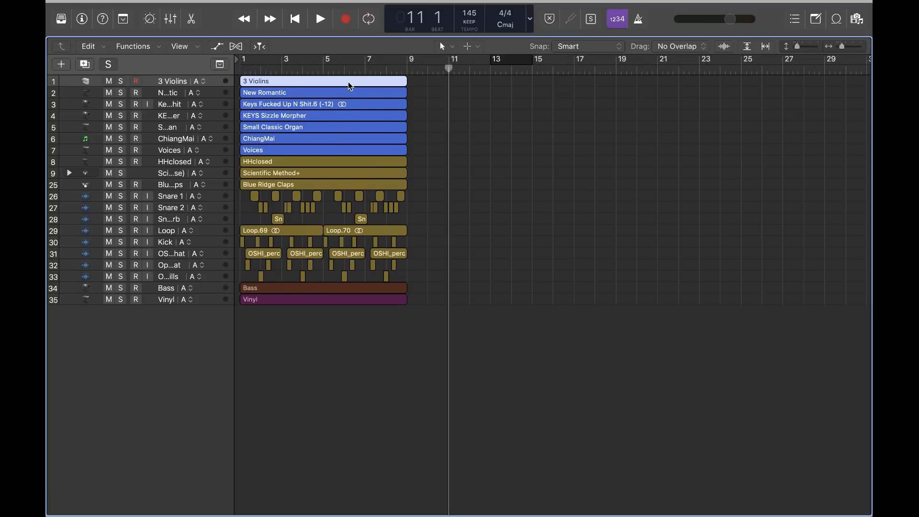
key(u)
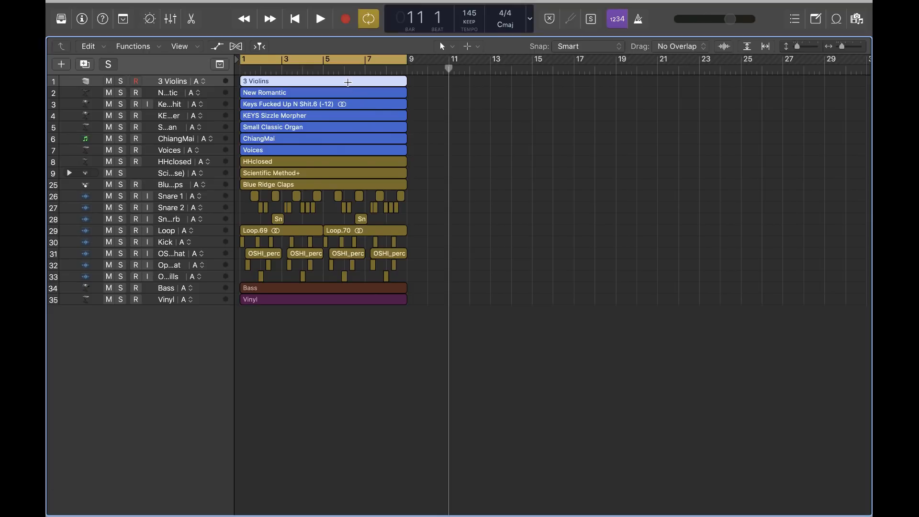
Step: Repeat the section between the locators, undo the repeat, and toggle the cycle off and on
key(ctrl+super+r)
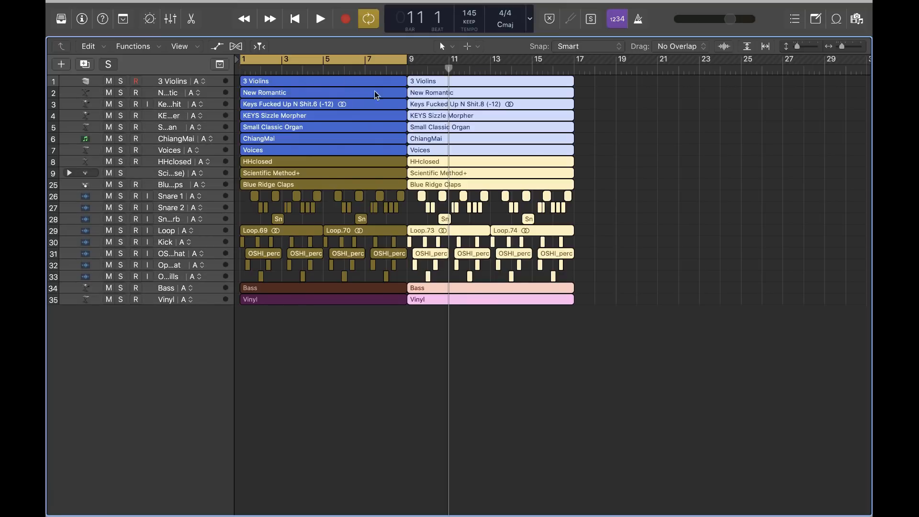
key(super+z)
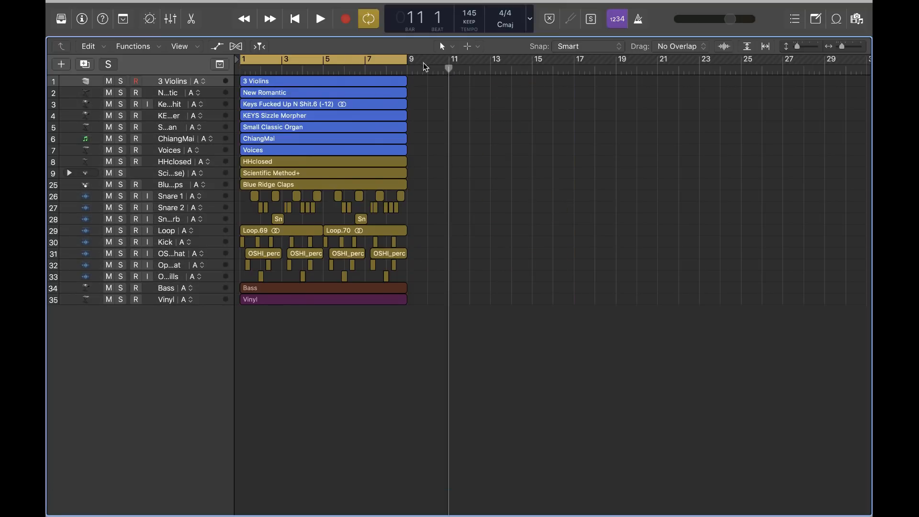
key(c)
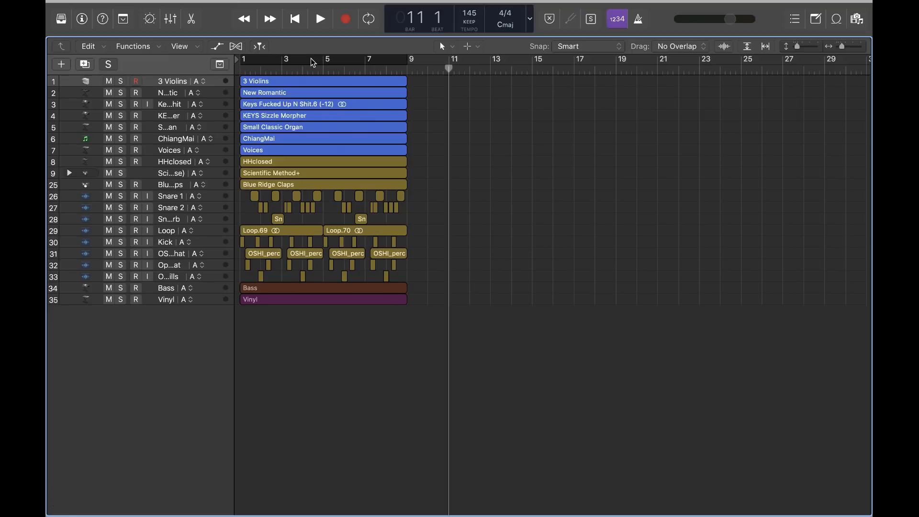
click(313, 58)
Step: Select all regions, try to drag them past the end of the cycle range, and undo the change
key(super+a)
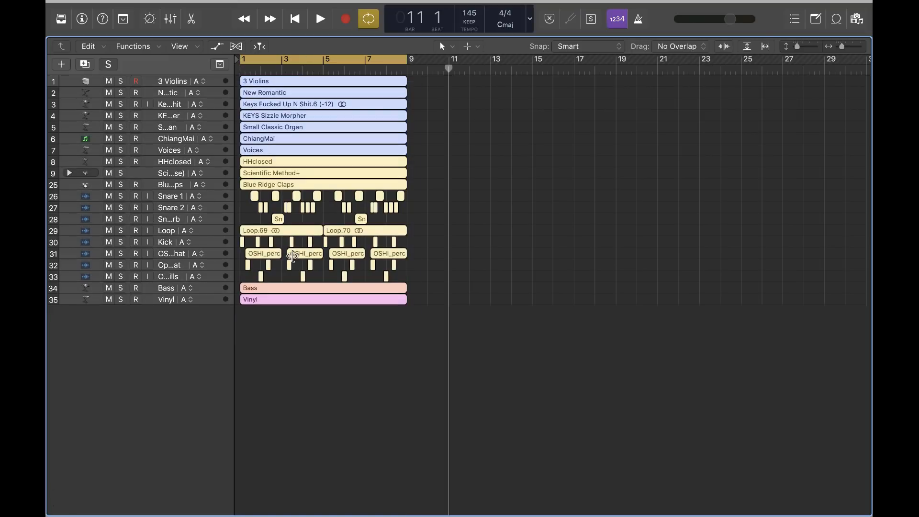
drag(330, 291, 436, 295)
key(super+z)
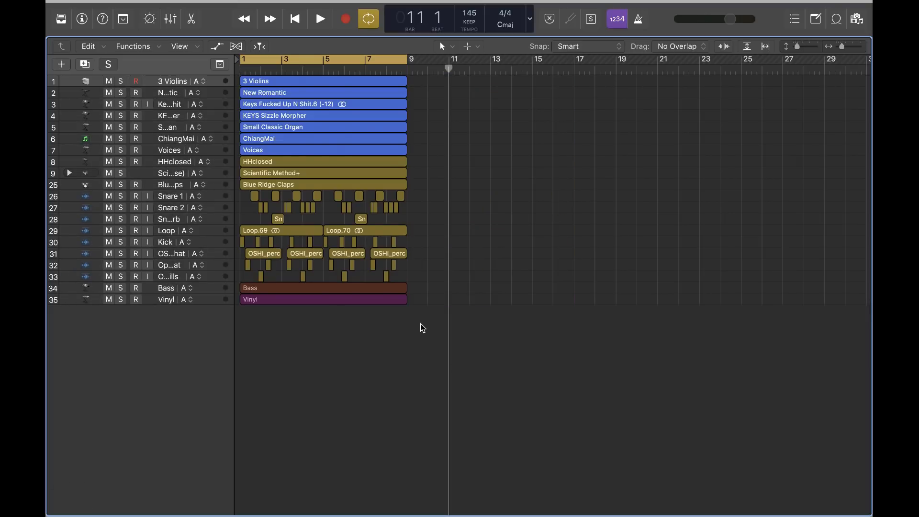
Step: Move the regions on all tracks to start at bar 9, undo the move, and clear the selection
drag(420, 358, 424, 79)
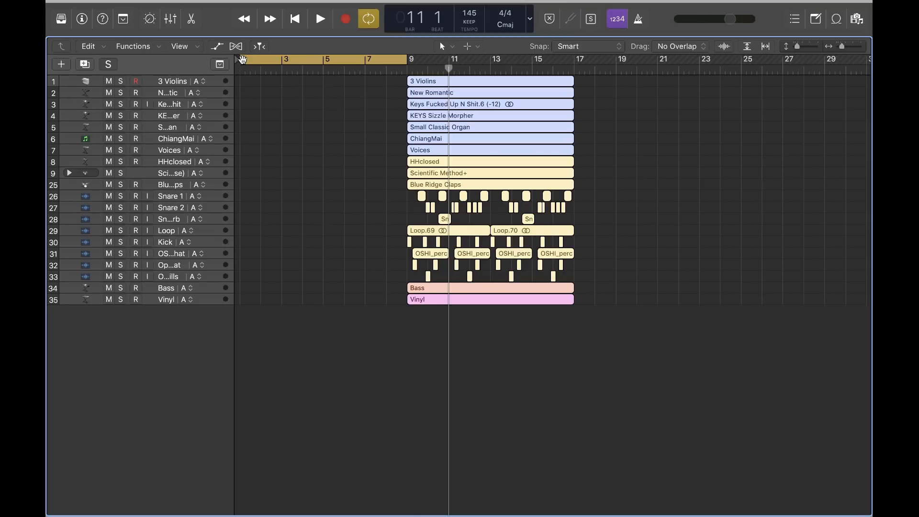
key(super+z)
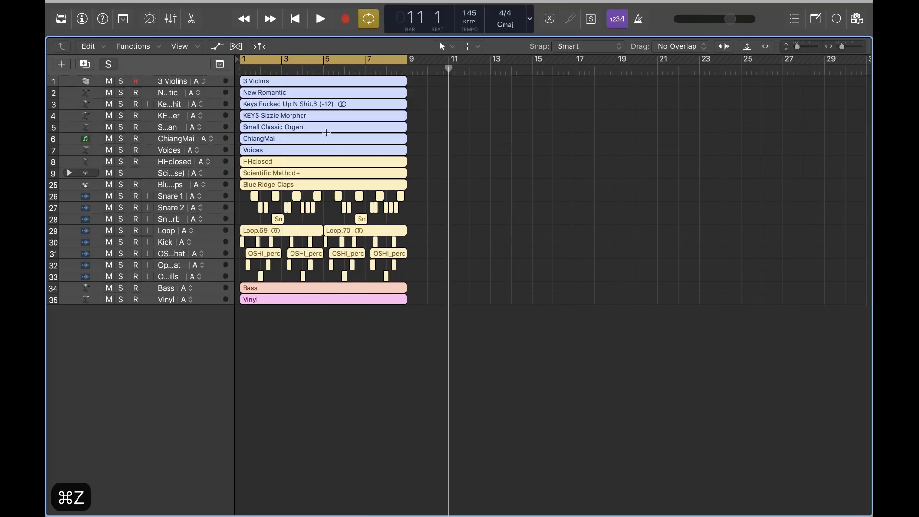
click(464, 220)
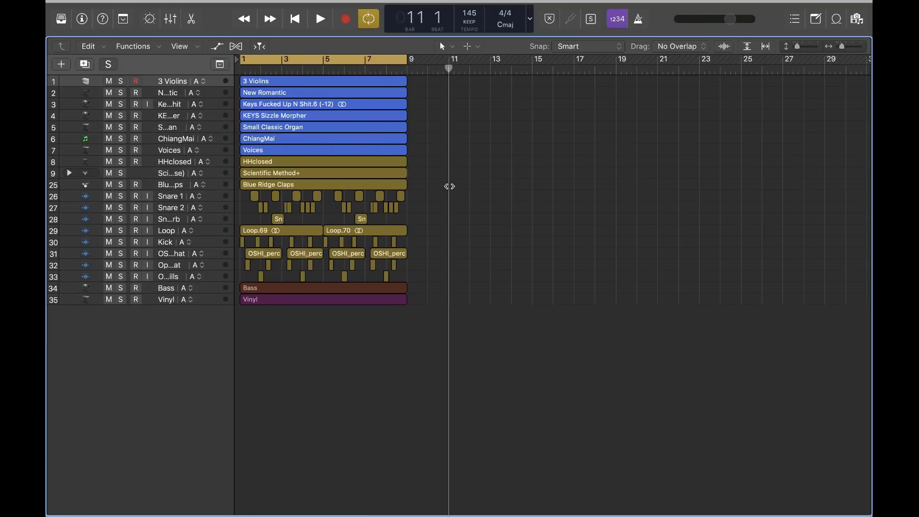
Step: Insert silence between the locators across all tracks, undo the insertion, and turn the cycle off
key(ctrl+super+z)
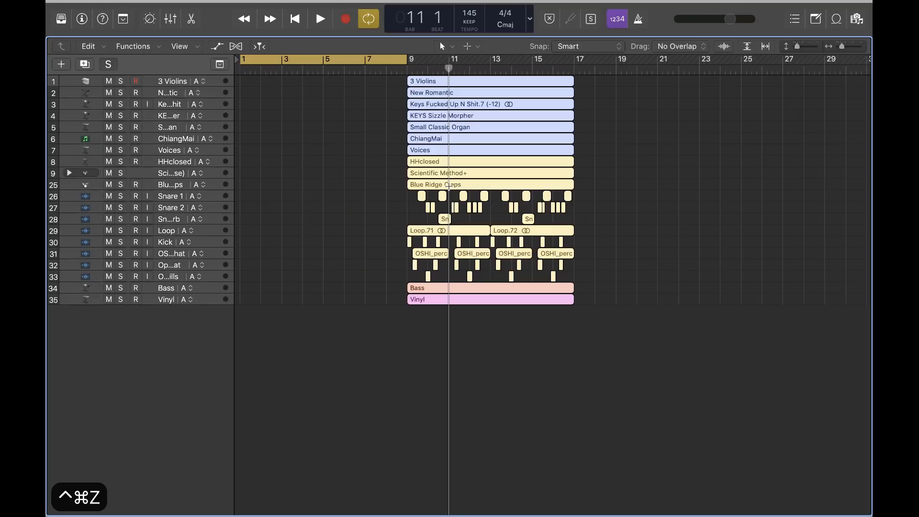
key(super+z)
key(c)
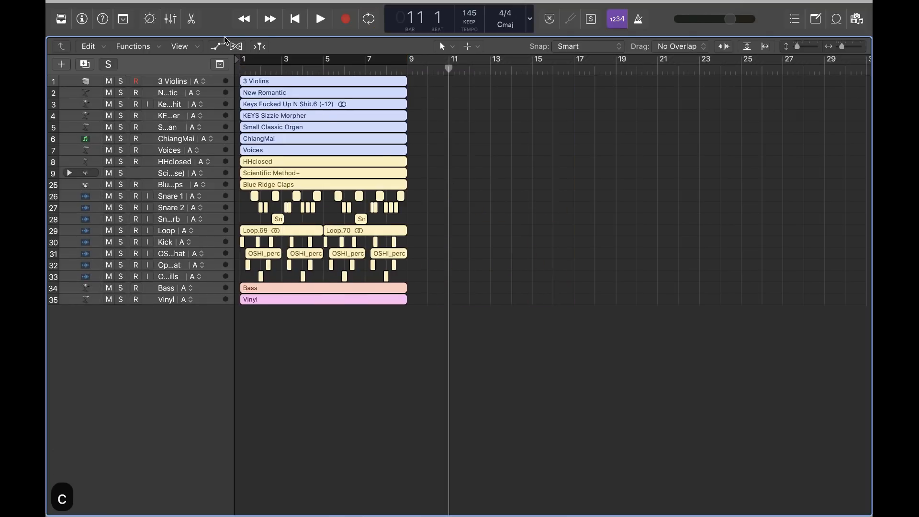
Step: Set the cycle range to bars 1 to 3, insert silence between the locators on all tracks, and clear the selection
drag(283, 60, 237, 68)
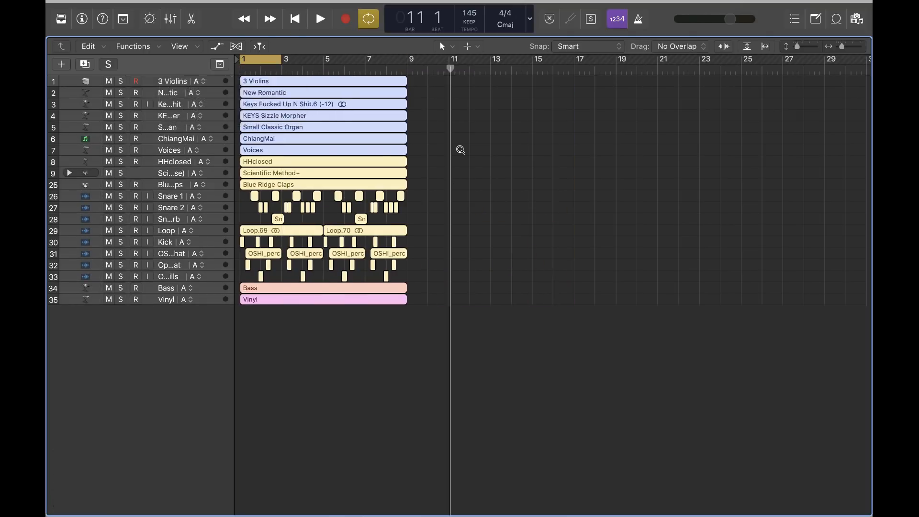
scroll(460, 149, up, 5)
scroll(459, 152, down, 3)
click(558, 163)
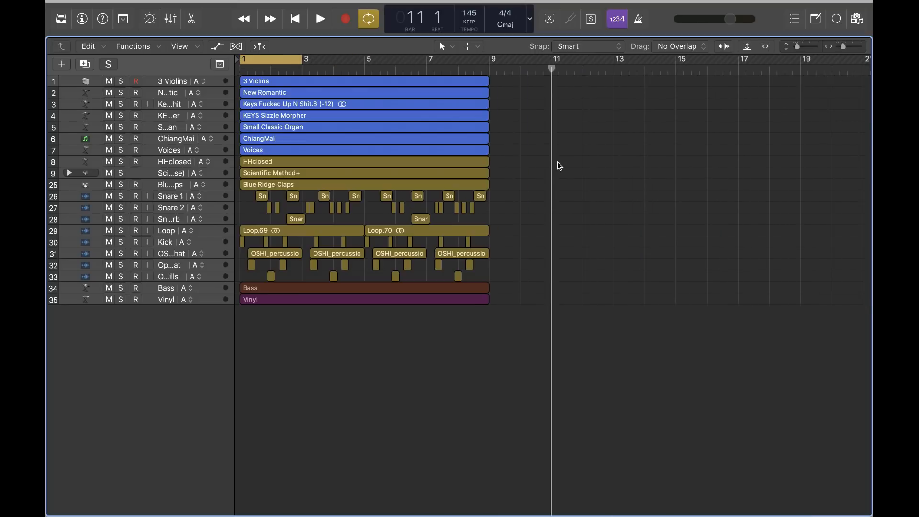
scroll(538, 339, down, 3)
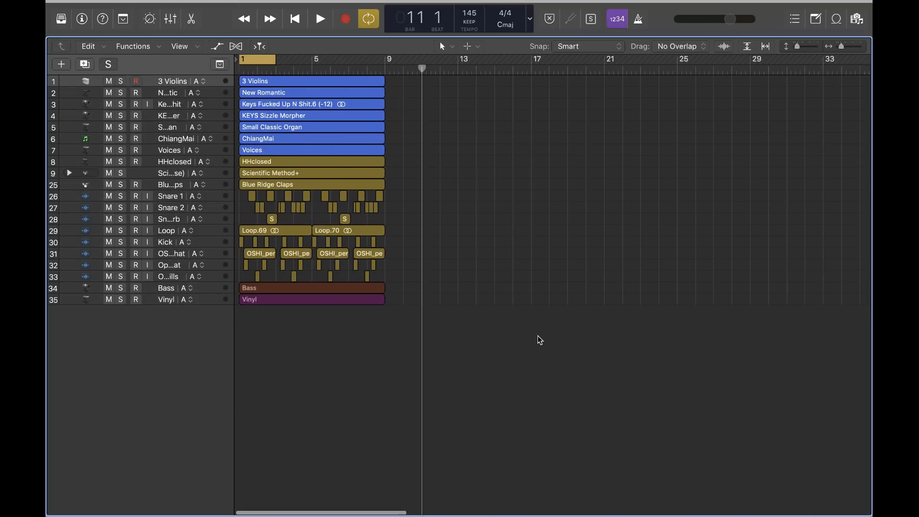
key(ctrl+super+z)
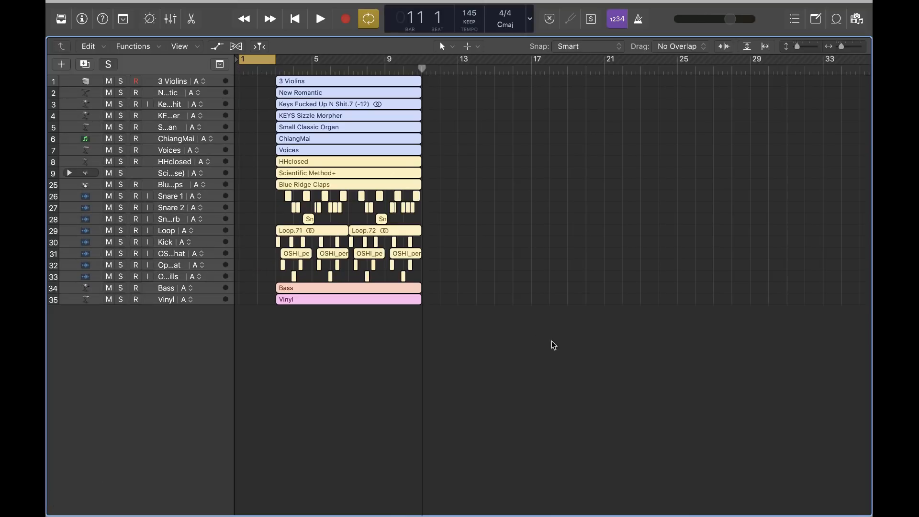
scroll(551, 341, up, 3)
click(551, 341)
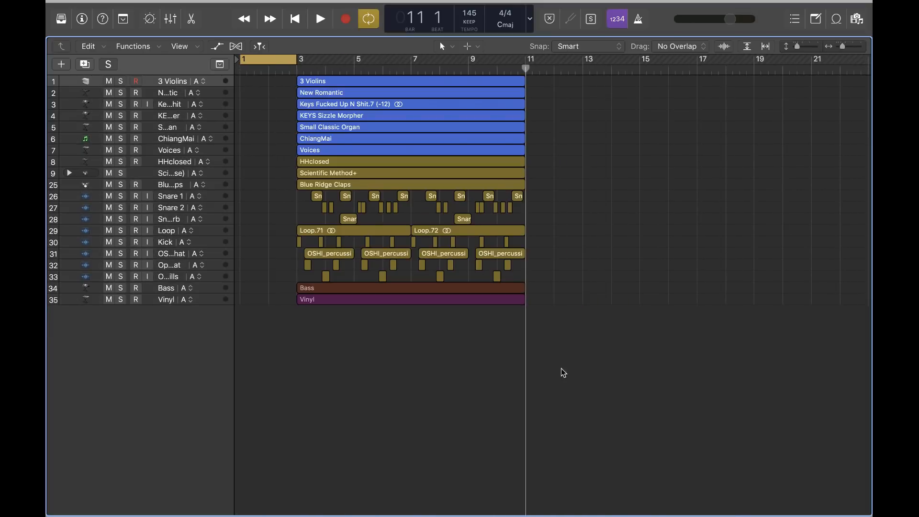
Step: Set the cycle range to the full length of all regions, bars 3 to 11, and clear the selection
key(super+a)
key(super+u)
click(592, 424)
scroll(590, 423, down, 2)
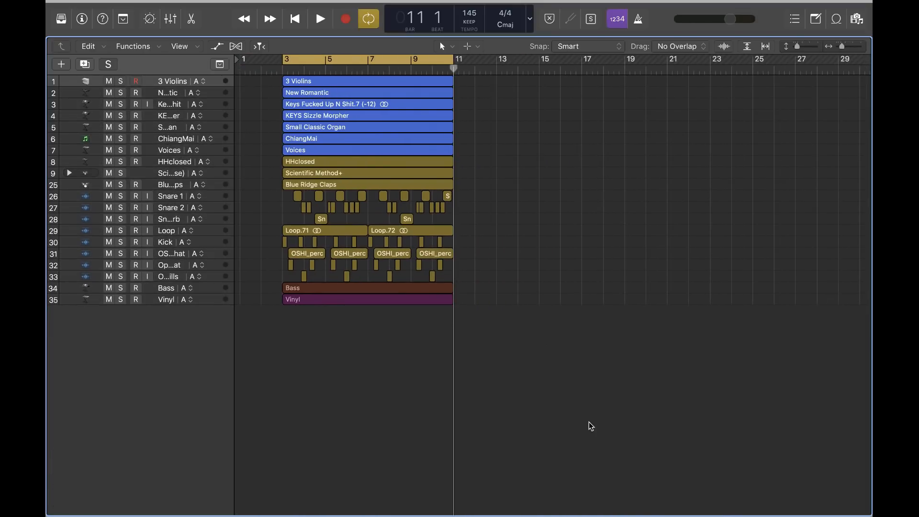
Step: Cut the section between the locators, undo the cut, and return all regions and the cycle range to bars 1 to 9
key(ctrl+super+x)
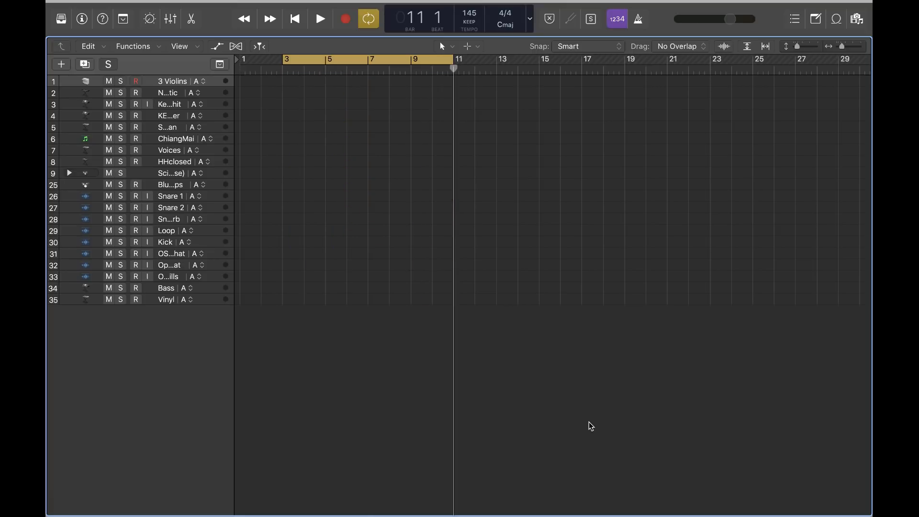
key(super+z)
click(518, 283)
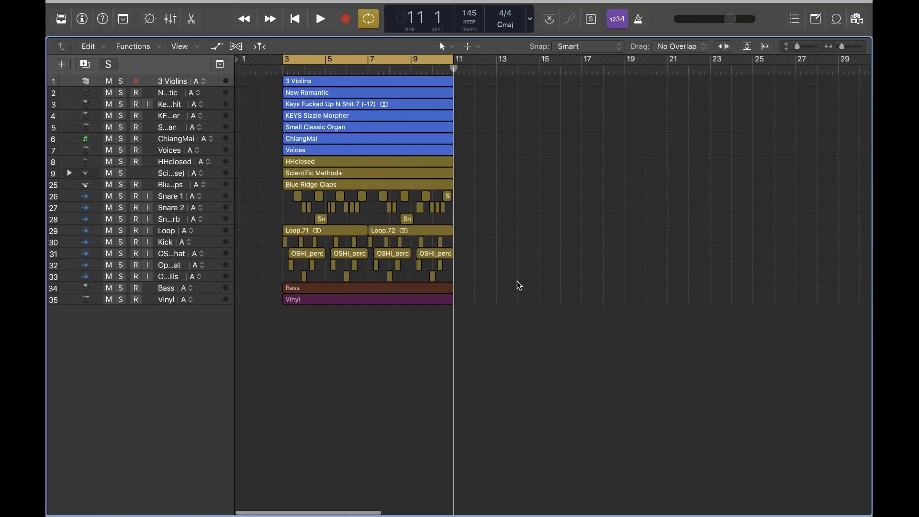
key(shift+super+z)
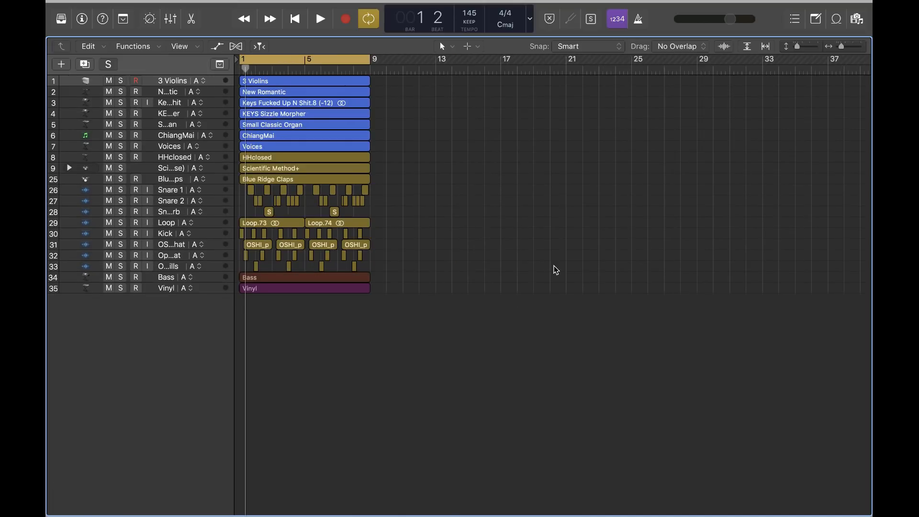
Step: Show and hide the global tracks, and turn on the track Hide view
key(g)
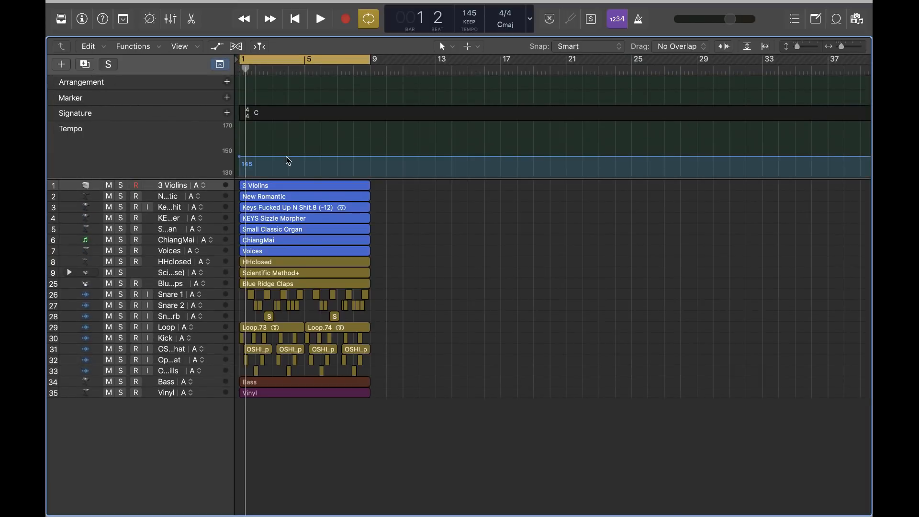
key(g)
key(h)
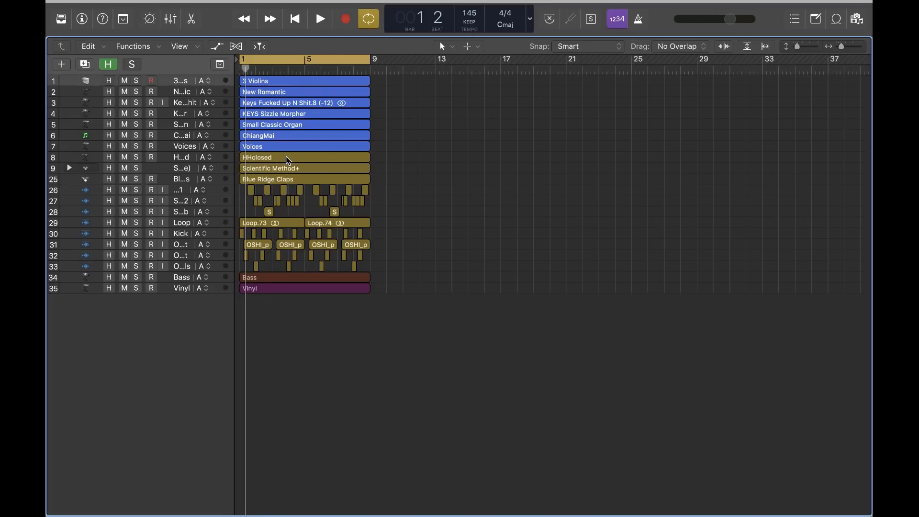
click(377, 166)
key(super+z)
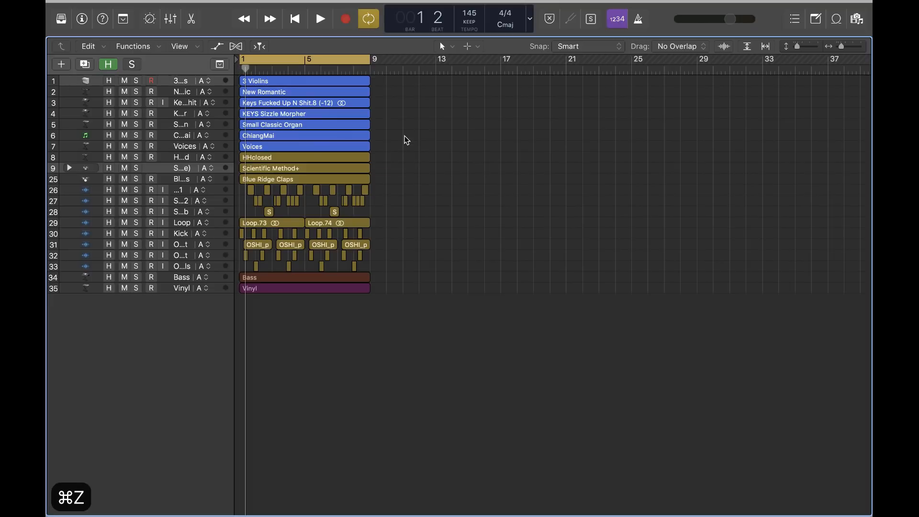
click(326, 146)
scroll(419, 153, up, 5)
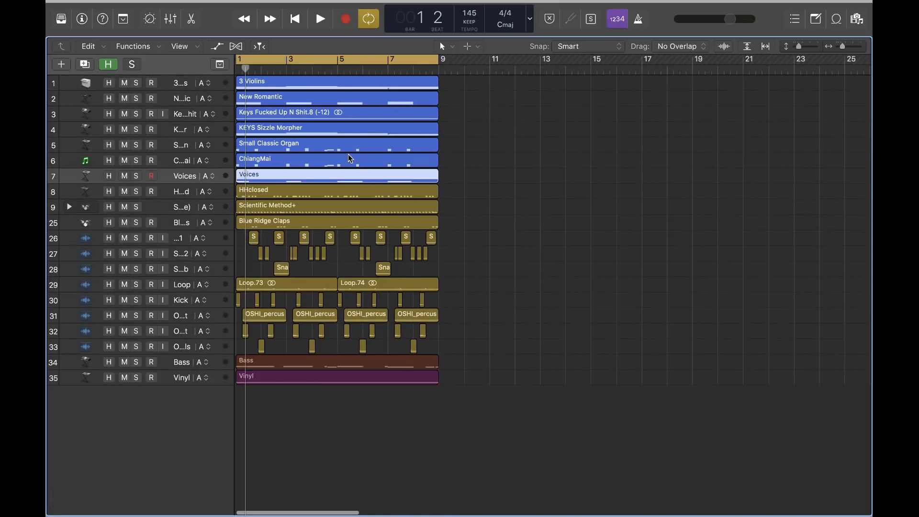
key(super+Up)
key(super+Up)
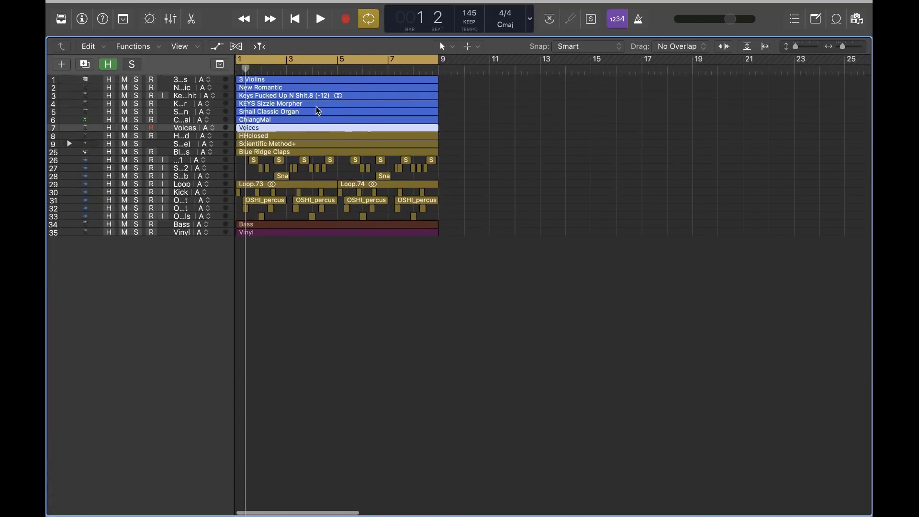
Step: Create a new software instrument track directly below the 3 Violins track
click(223, 78)
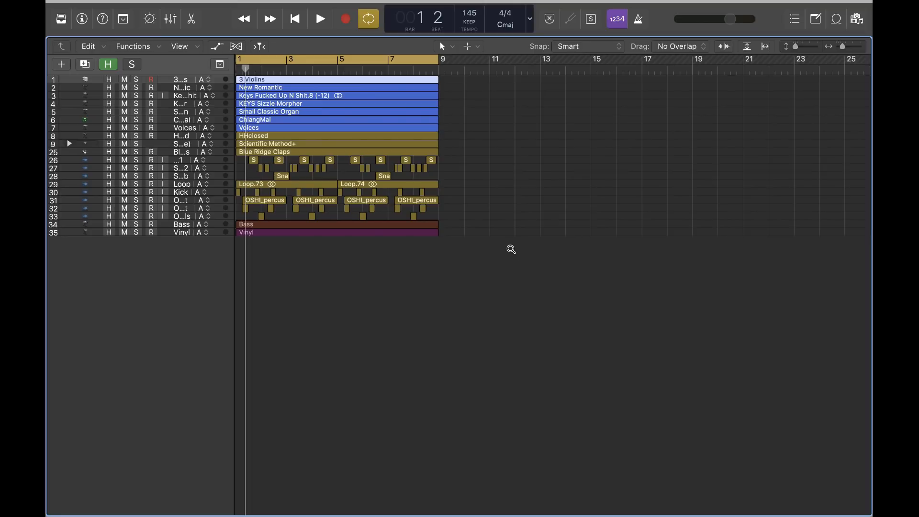
key(alt+super+s)
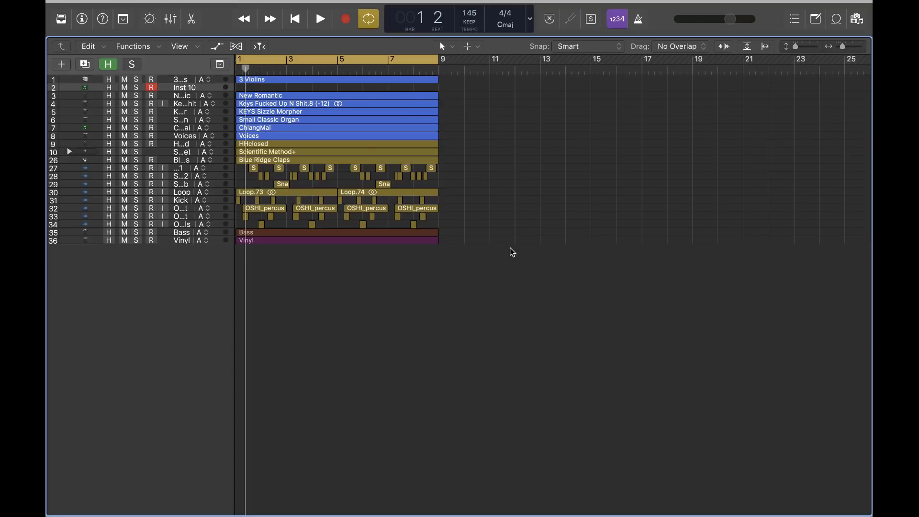
scroll(512, 249, up, 5)
scroll(511, 249, left, 3)
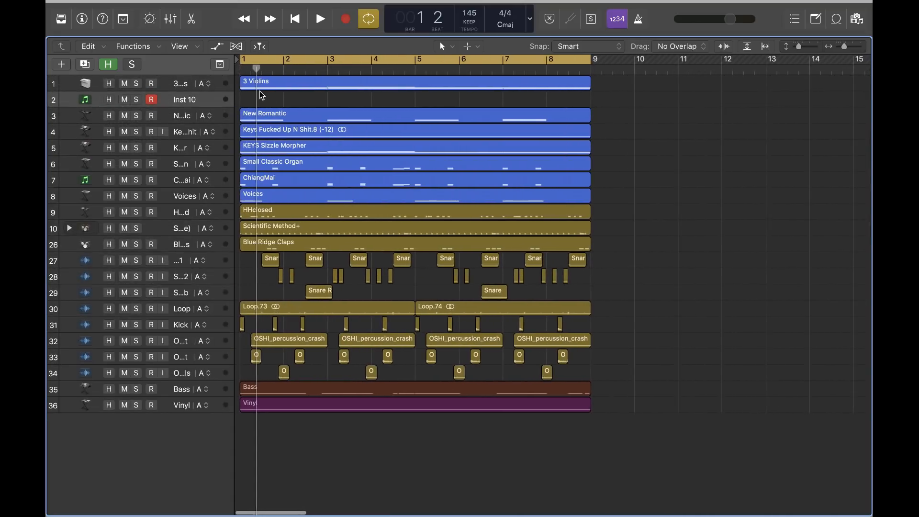
Step: Draw an empty one-bar region at bar 1 on the Inst 10 track with the Pencil tool and switch back to the Pointer
key(t)
key(p)
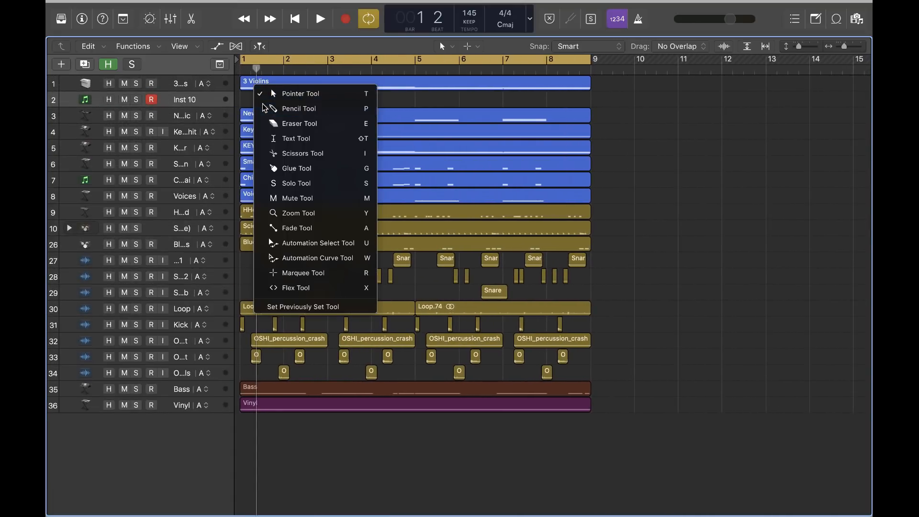
click(258, 101)
key(t)
key(t)
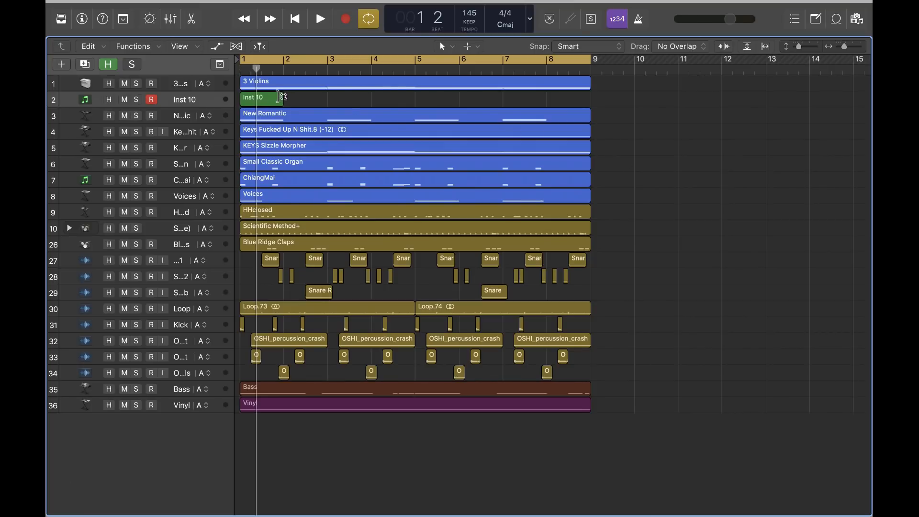
mouse_move(870, 256)
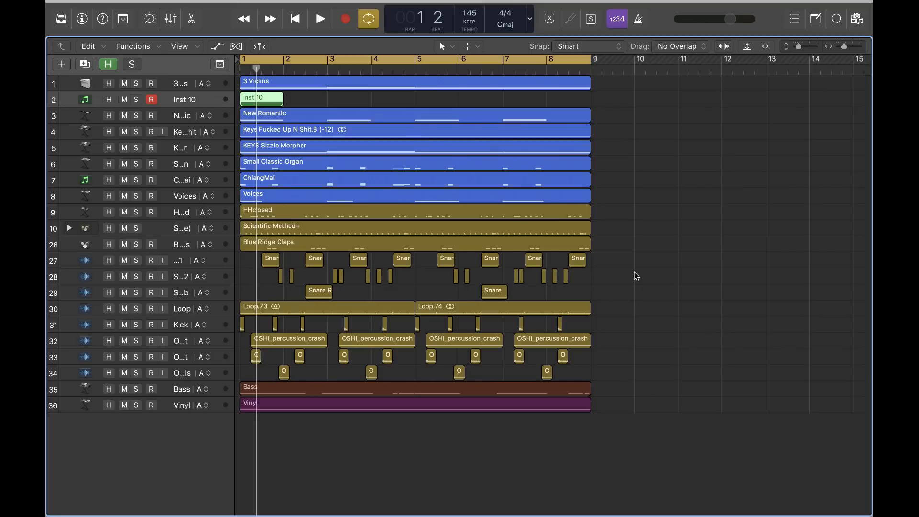
key(alt+super+k)
key(alt+super+l)
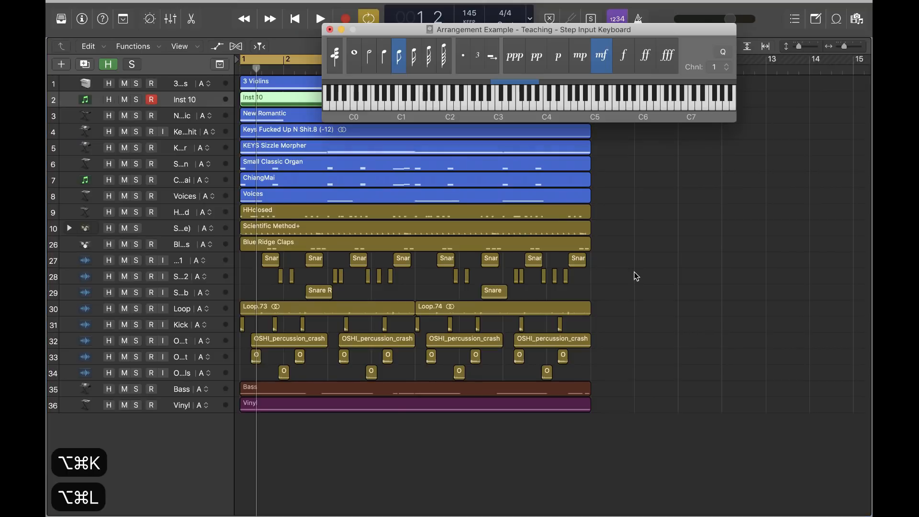
click(330, 31)
key(super+z)
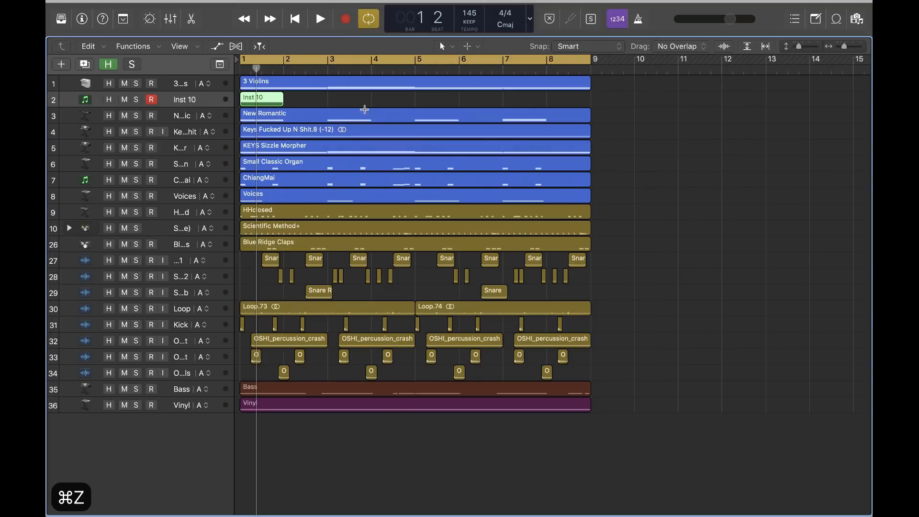
Step: Extend the Inst 10 region to fill the locators from bar 1 to 9 and move its track above 3 Violins
key(alt+super+l)
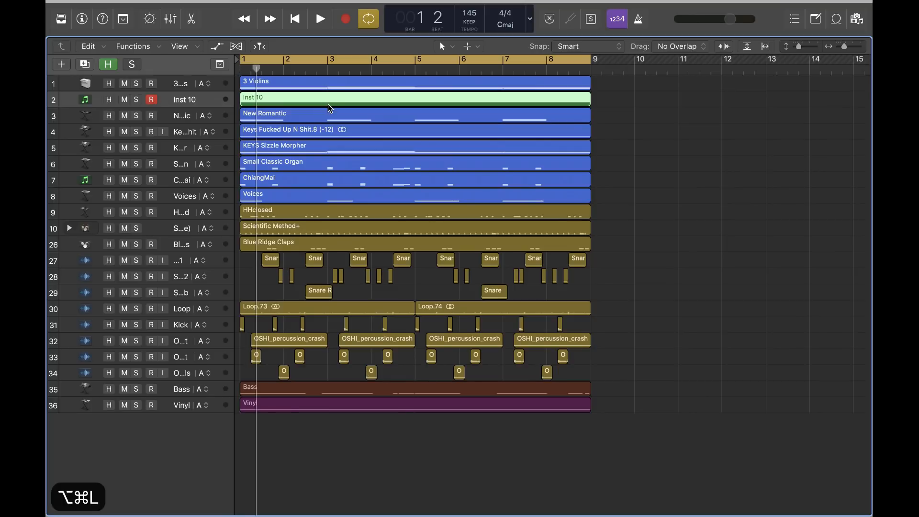
click(714, 144)
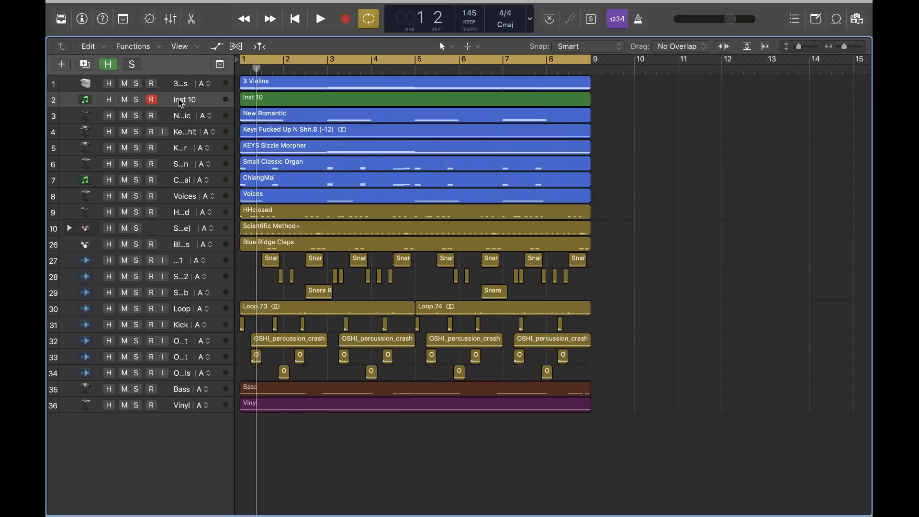
drag(181, 103, 177, 79)
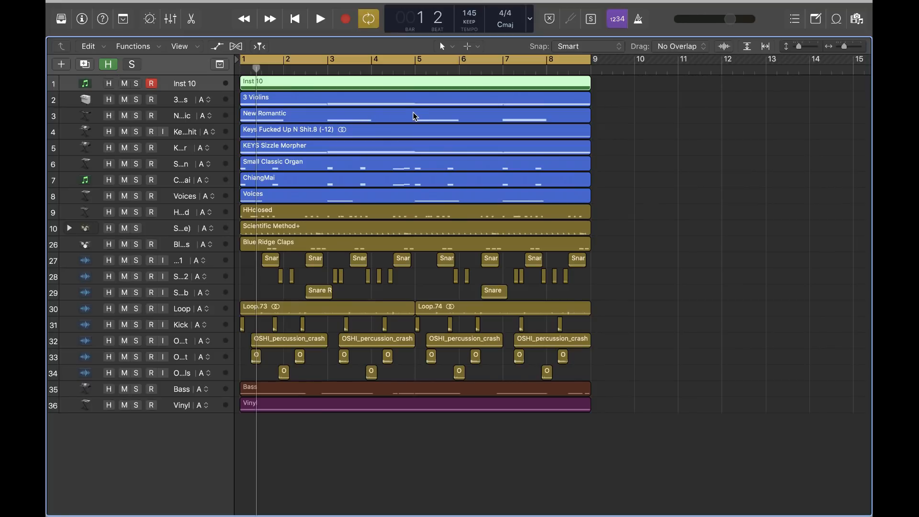
Step: Color the Inst 10 region bright red
key(alt+c)
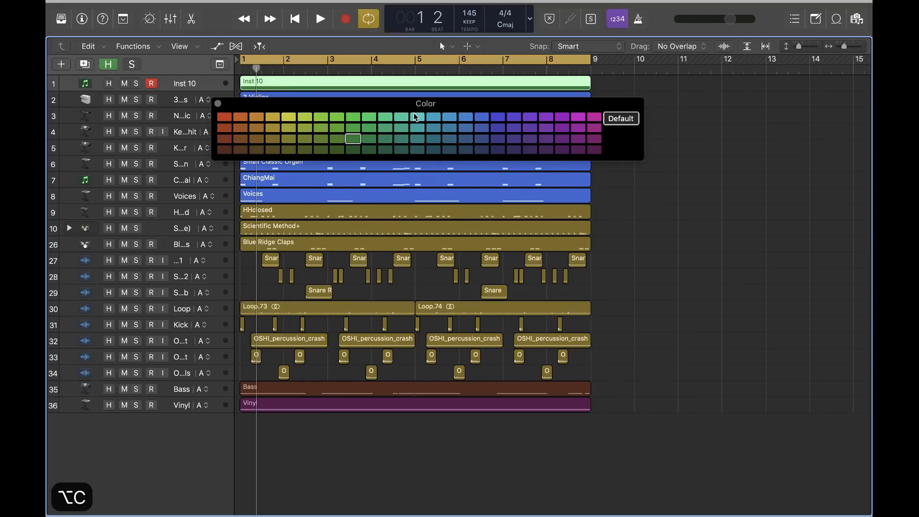
click(222, 118)
key(alt+c)
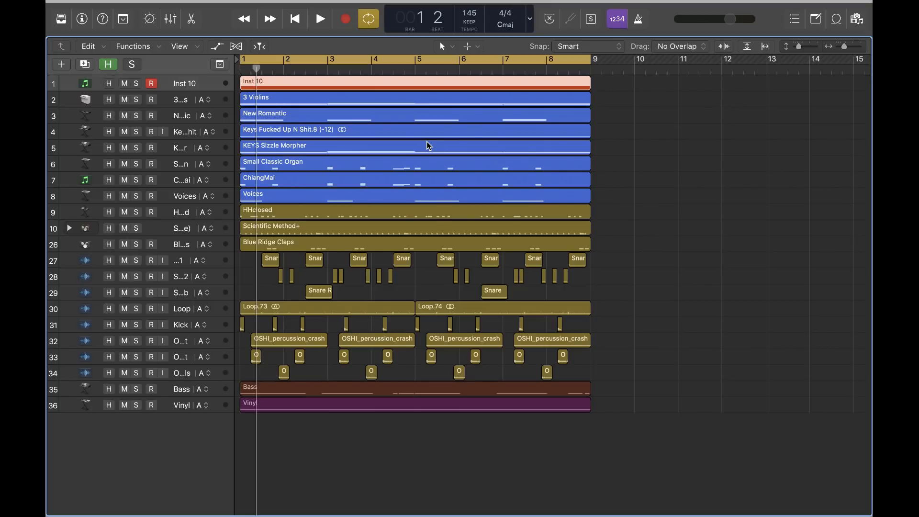
Step: Rename the Inst 10 track "8 BARS" and give its region the same name
key(alt+shift+n)
text(8)
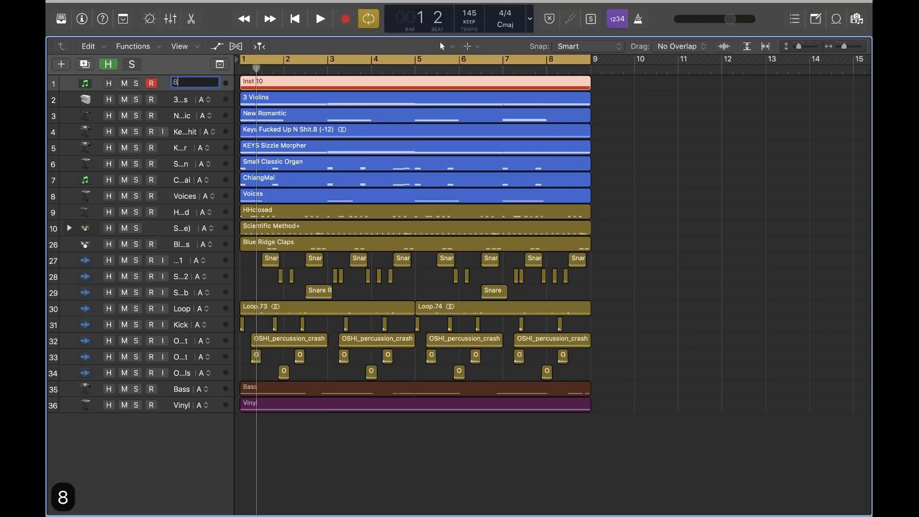
text( BARS)
key(Return)
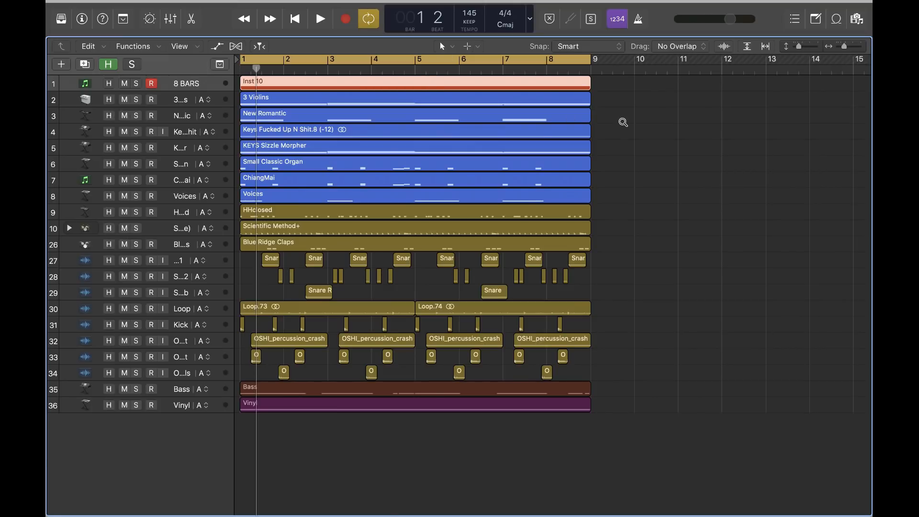
scroll(622, 121, up, 5)
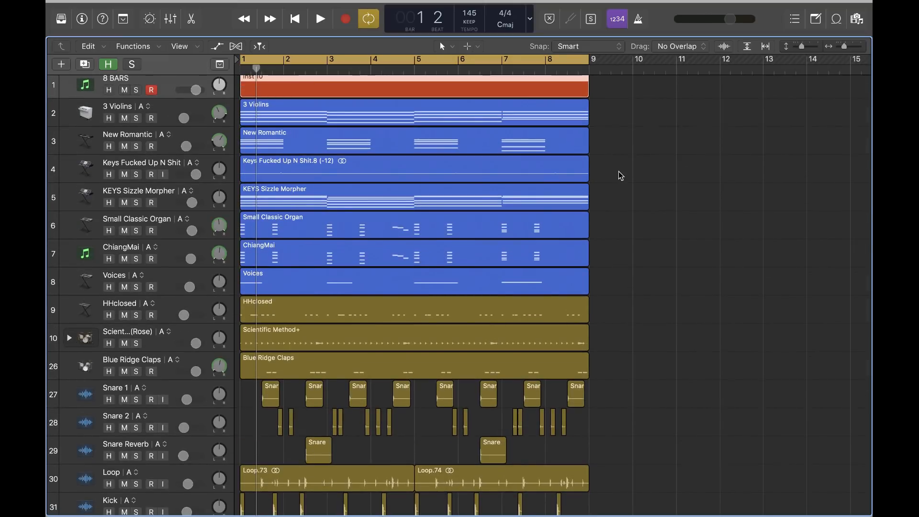
scroll(503, 144, up, 2)
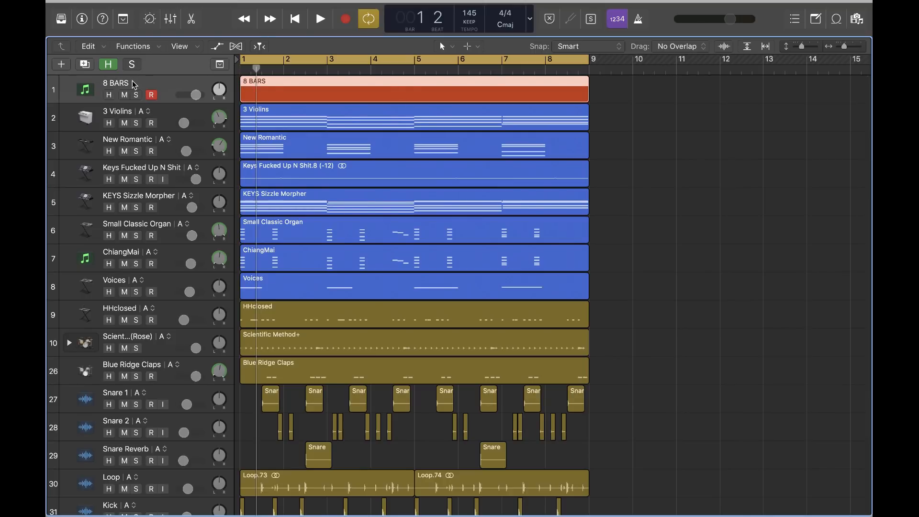
Step: Repeat the section between the locators so a copy of all regions fills bars 9 to 17
scroll(532, 137, down, 5)
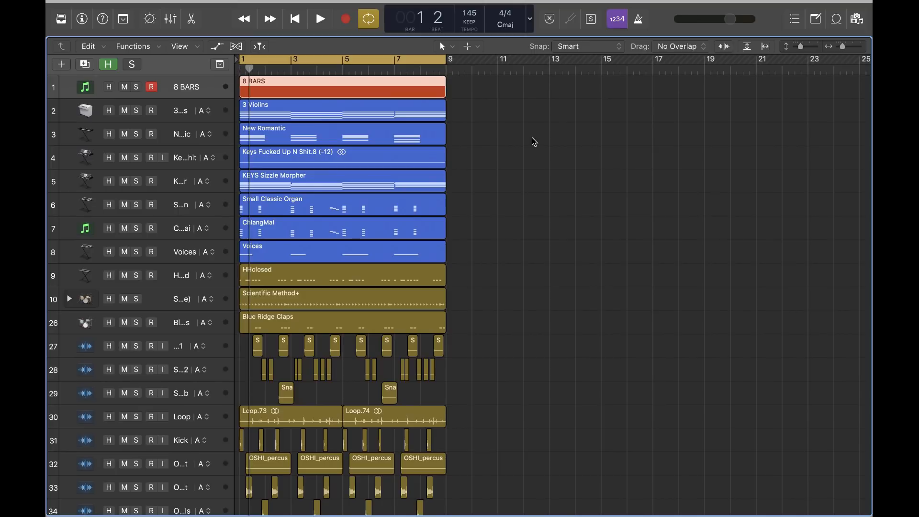
key(super+r)
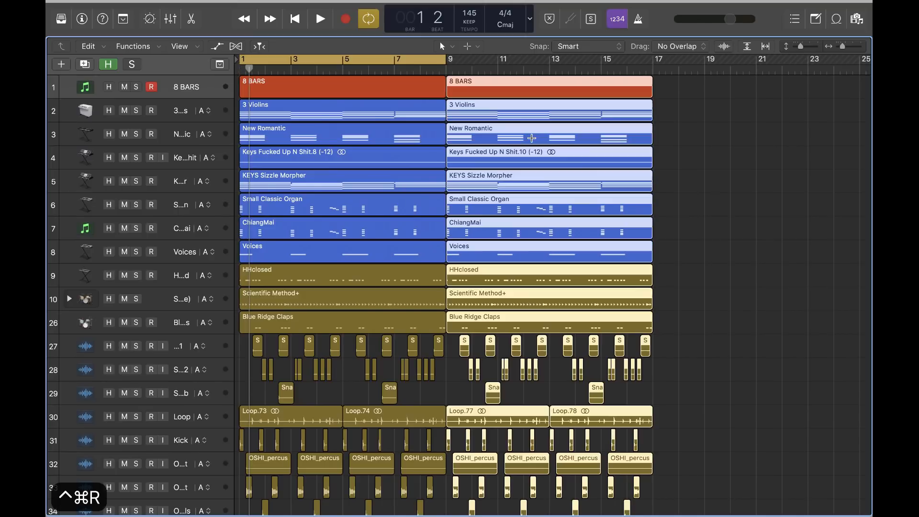
Step: Examine the overall layout of all tracks and how the two 8 BARS regions mark the eight-bar sections
scroll(533, 143, down, 3)
click(736, 182)
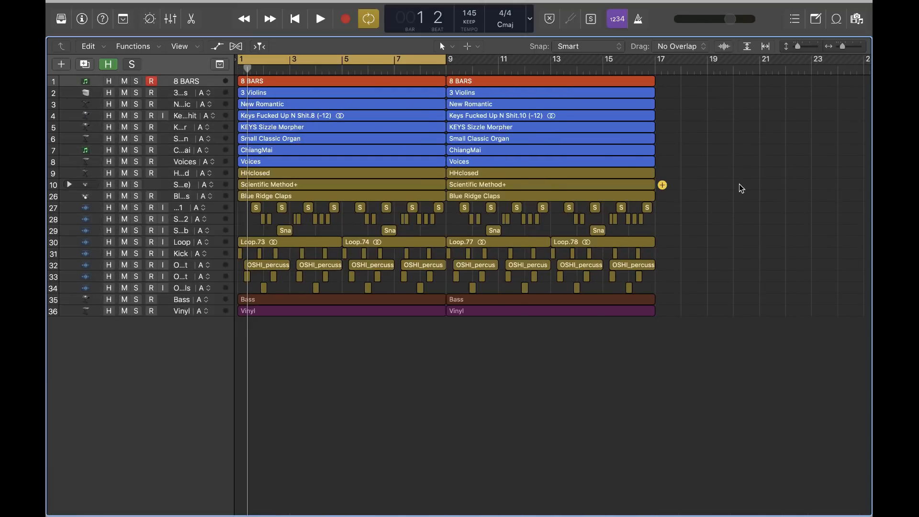
drag(734, 455, 251, 85)
click(772, 144)
key(super+Up)
drag(712, 276, 249, 81)
click(751, 139)
click(506, 80)
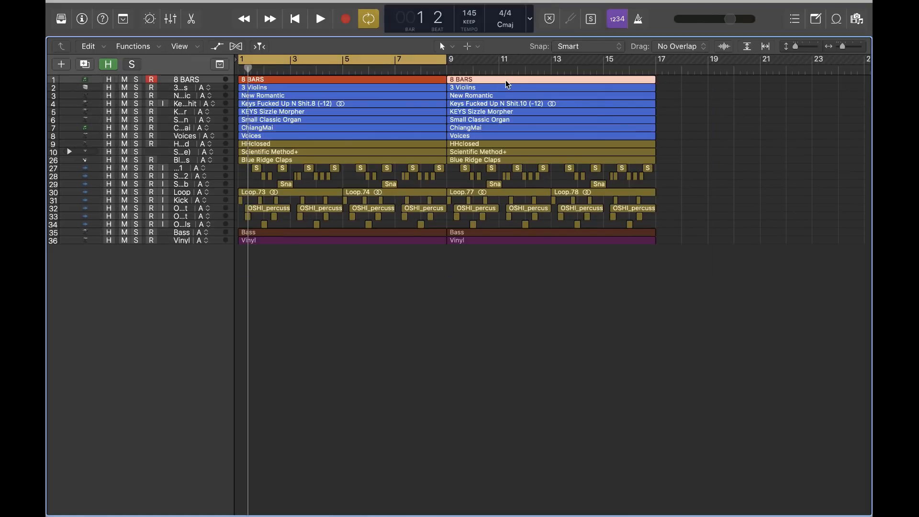
click(405, 77)
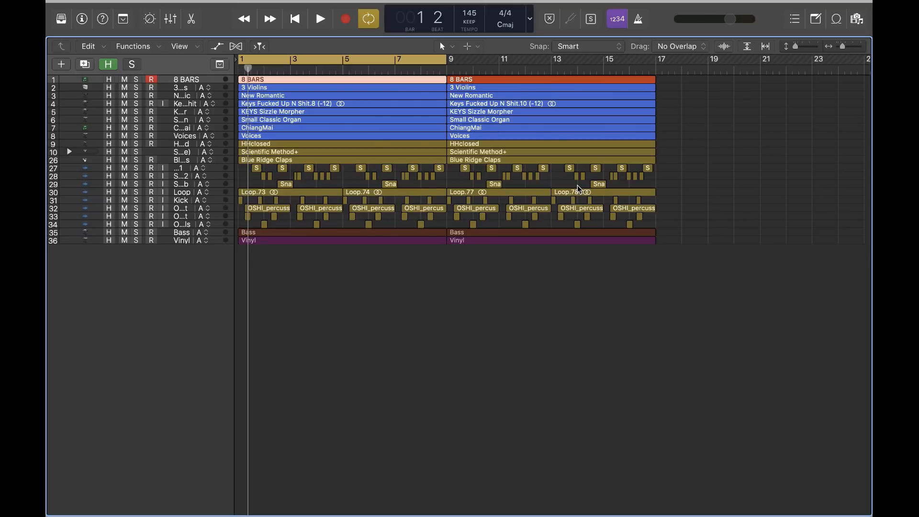
click(688, 342)
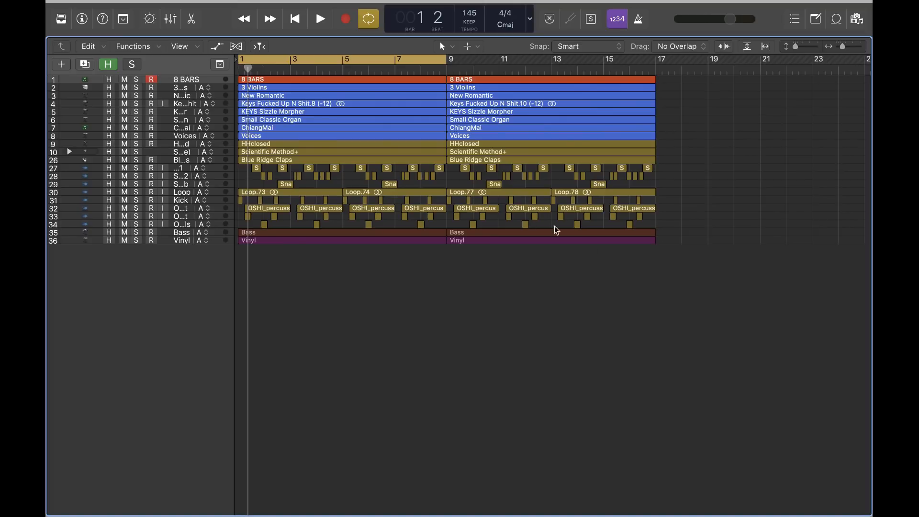
Step: Set the cycle range to span all regions from bar 1 to bar 17 and fit them in view
key(cmd+a)
key(u)
click(621, 278)
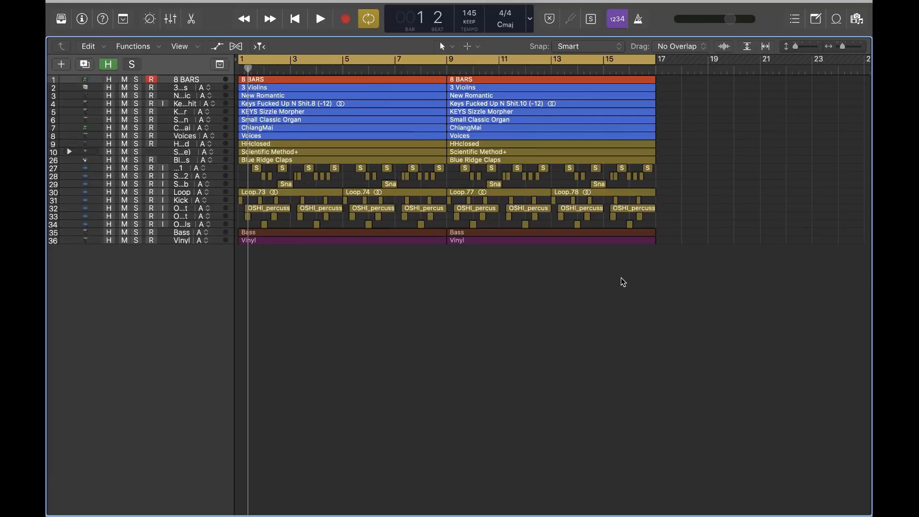
key(z)
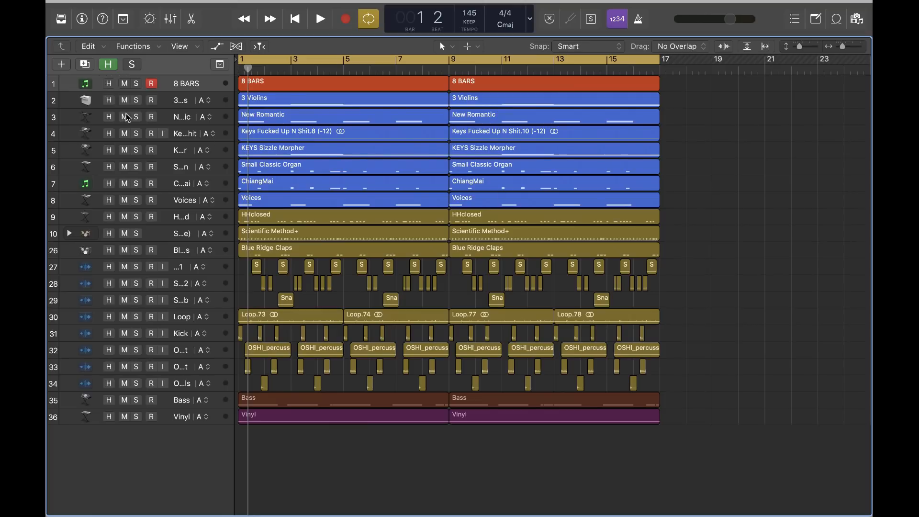
Step: Select the melodic tracks from 3 Violins to Voices, followed by the drum tracks from HHclosed to track 34, to review each group
click(203, 103)
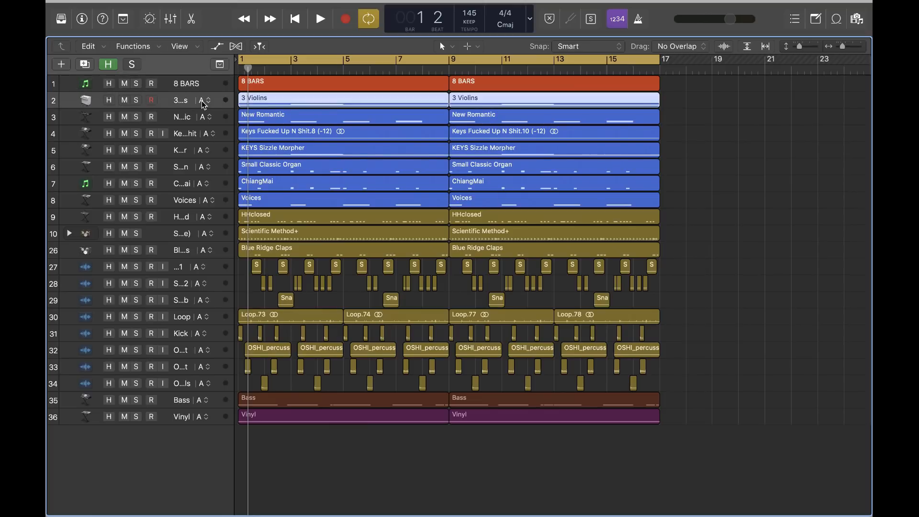
shift+click(187, 217)
shift+click(181, 200)
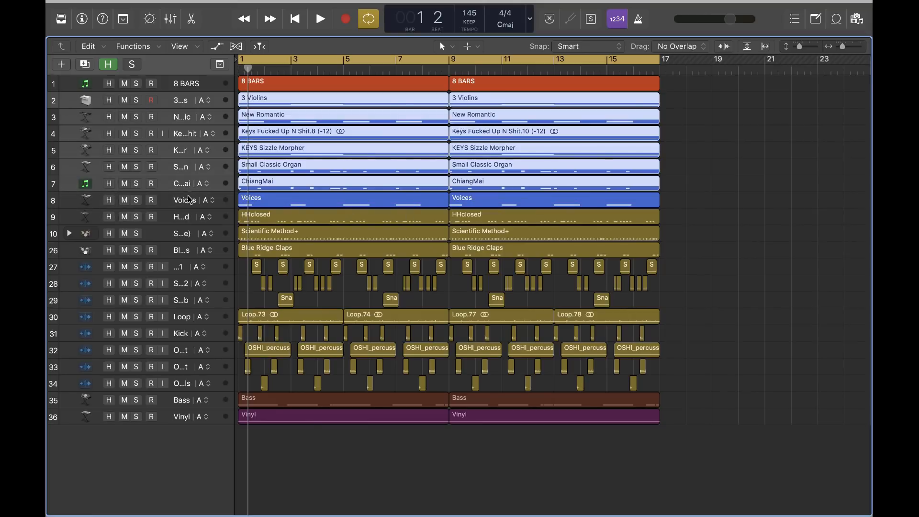
shift+click(190, 200)
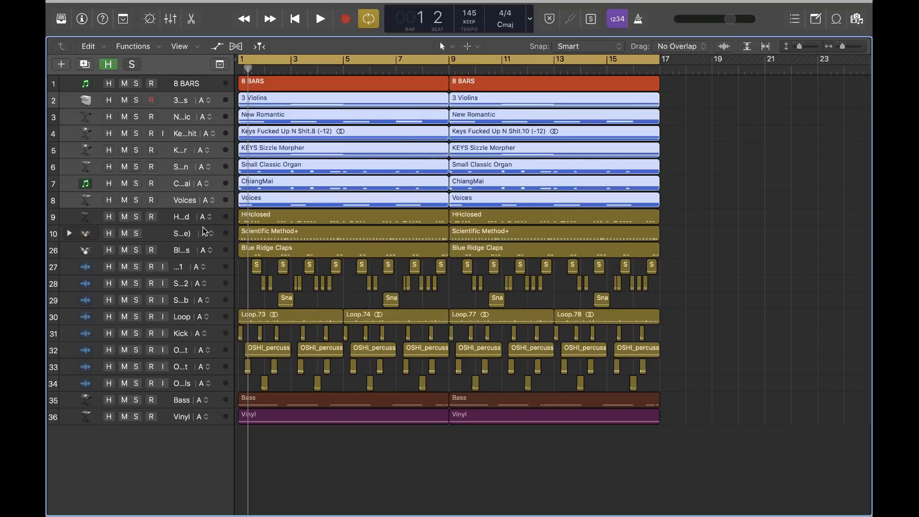
click(176, 218)
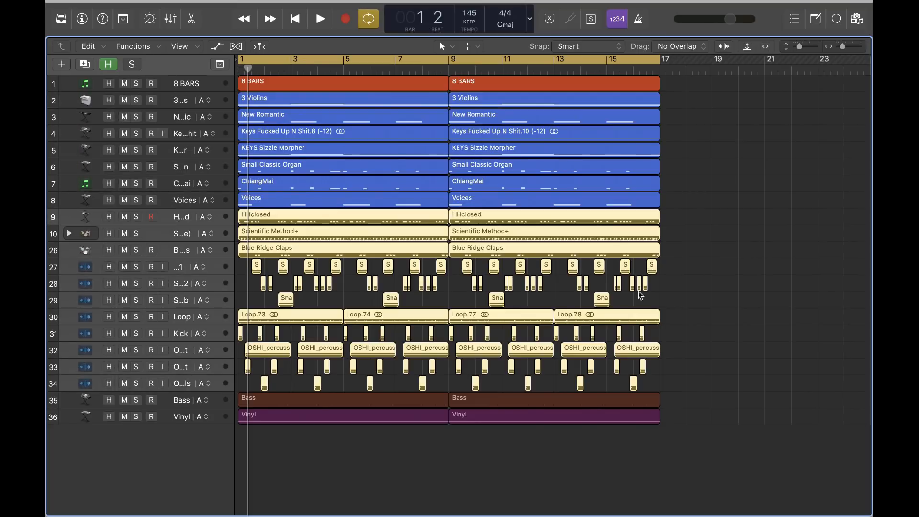
shift+click(182, 383)
click(689, 273)
Step: Solo the melodic tracks from 3 Violins to Voices and play them back from bar 1
click(164, 102)
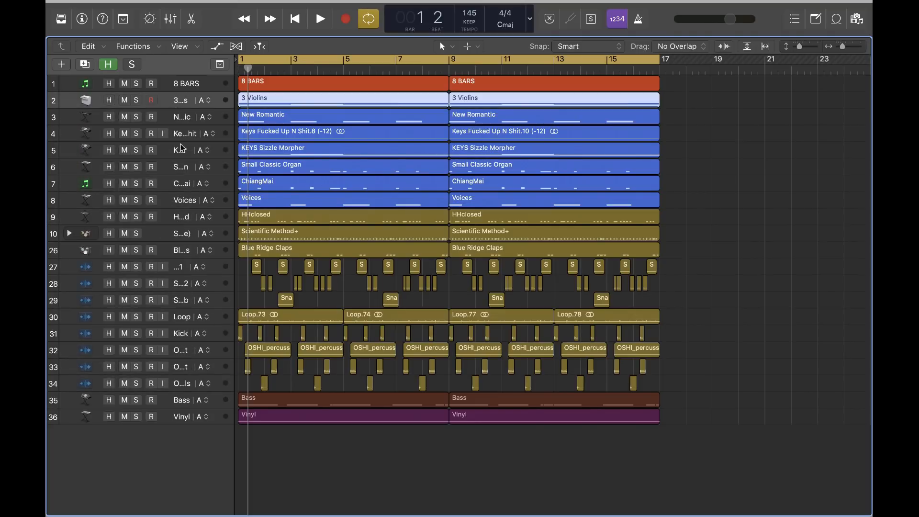
shift+click(184, 199)
key(s)
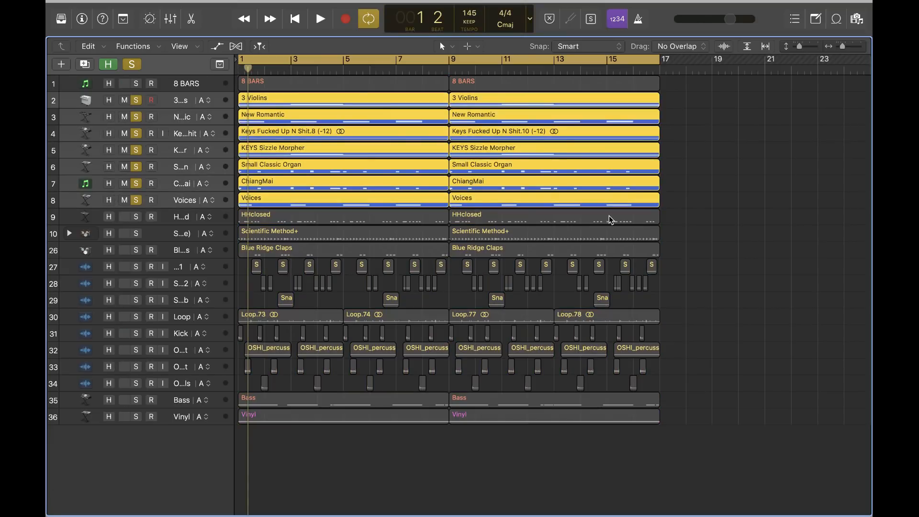
key(space)
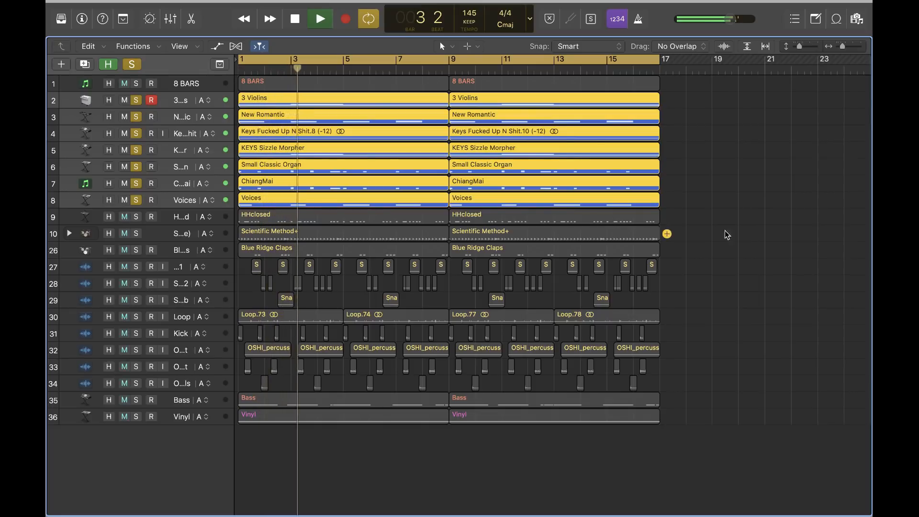
click(757, 214)
key(space)
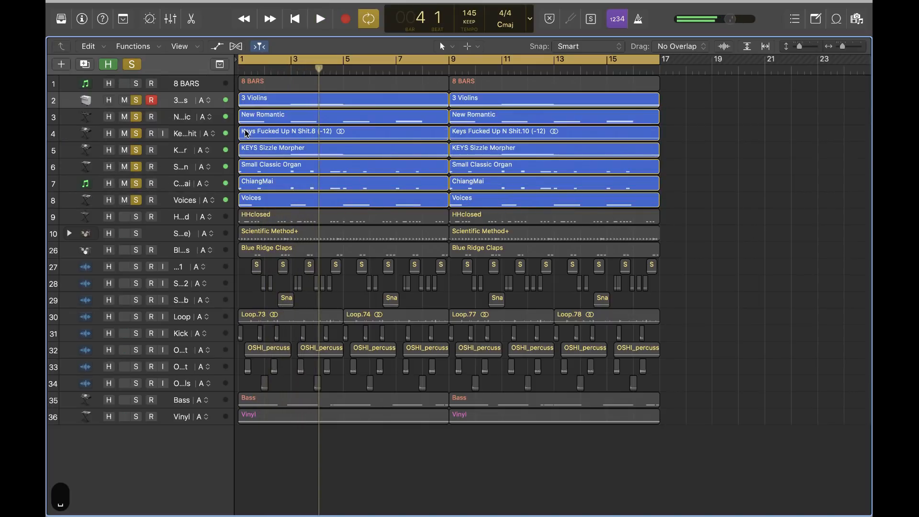
Step: Mute the Small Classic Organ region in bars 1 to 9 with the Mute tool and play back the soloed tracks
click(278, 167)
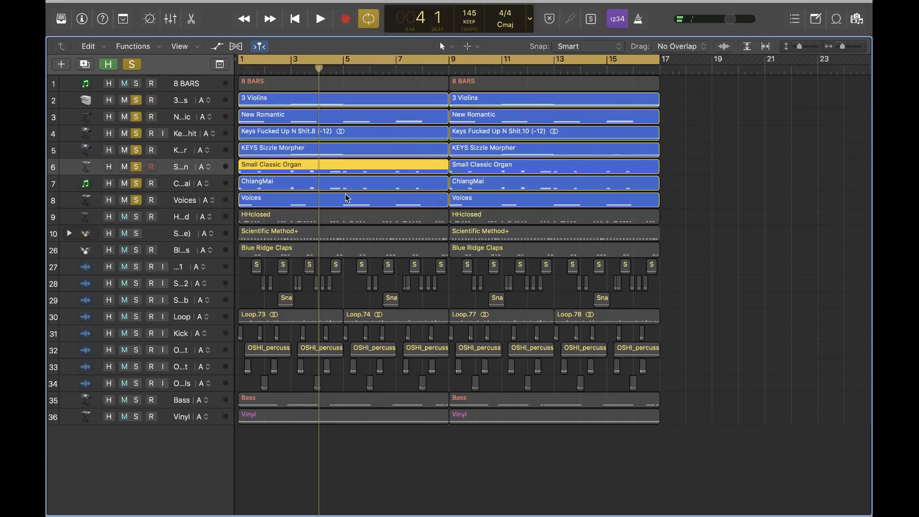
click(694, 180)
key(t)
key(m)
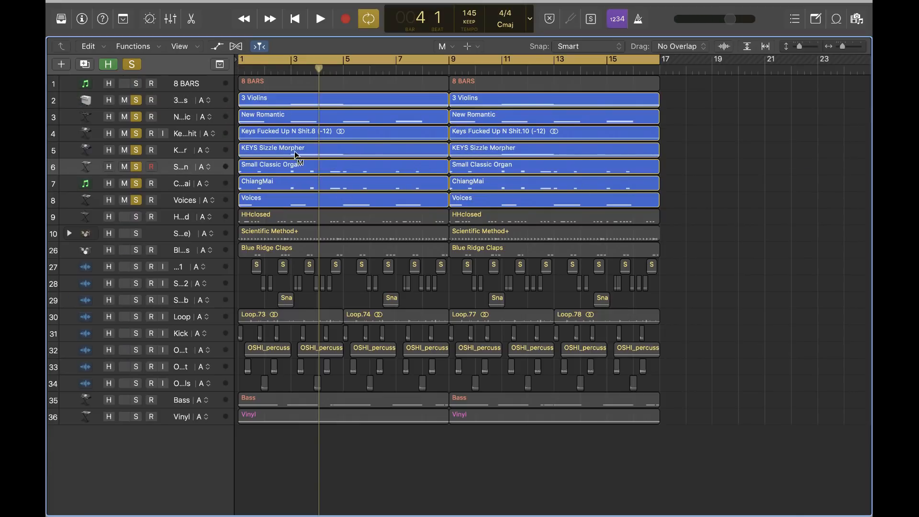
click(298, 166)
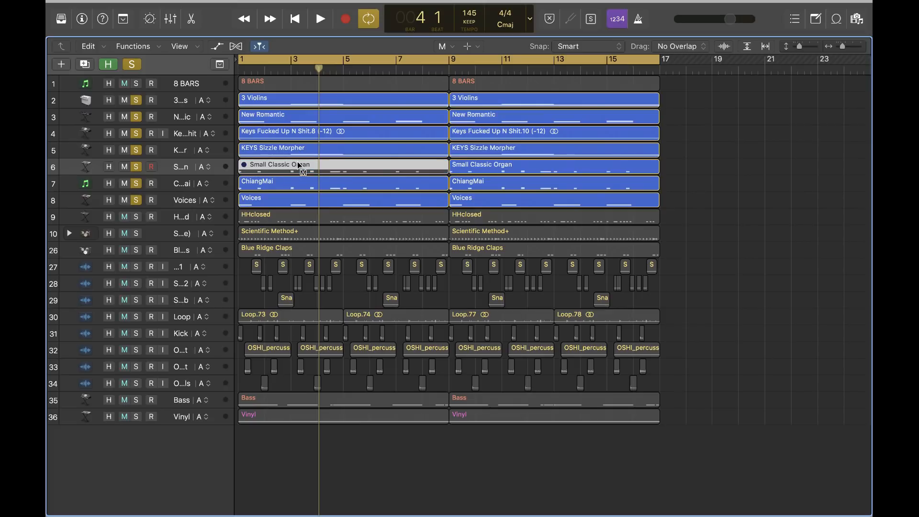
key(space)
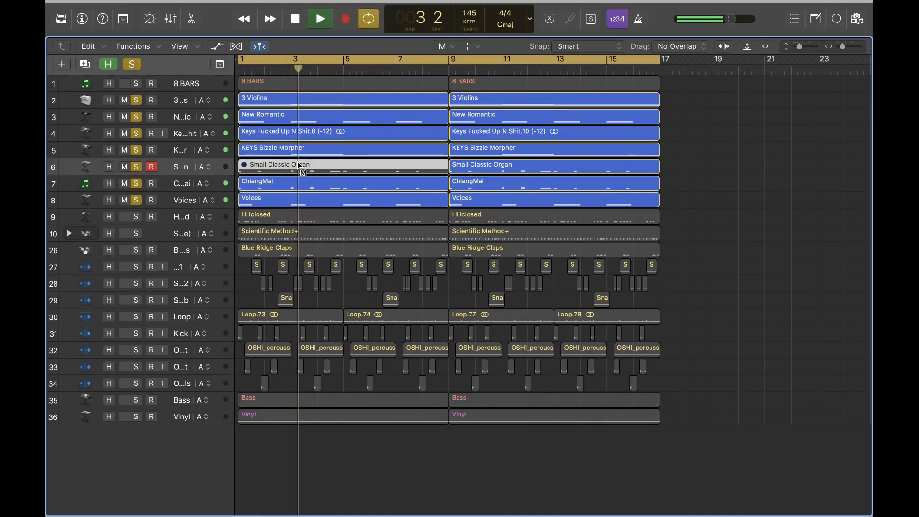
key(space)
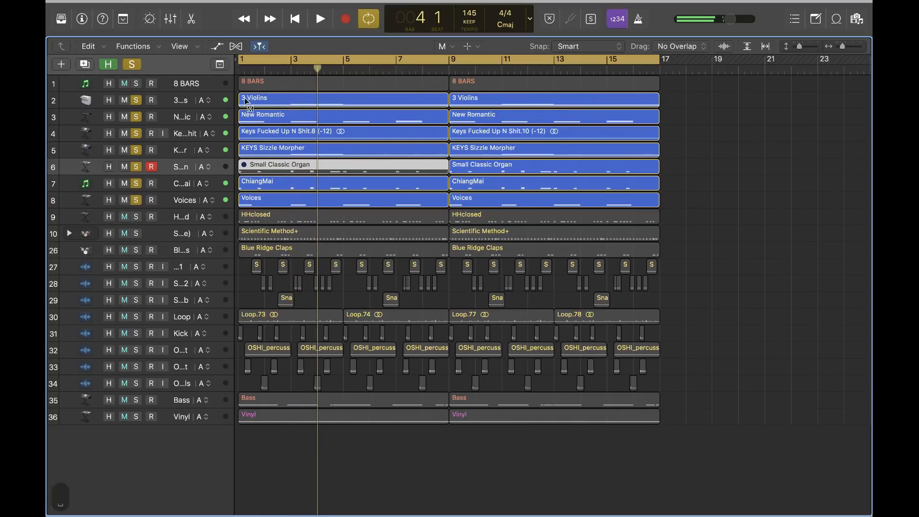
Step: Mute the first New Romantic region and the second Small Classic Organ region, leaving the second New Romantic region active during playback
click(284, 120)
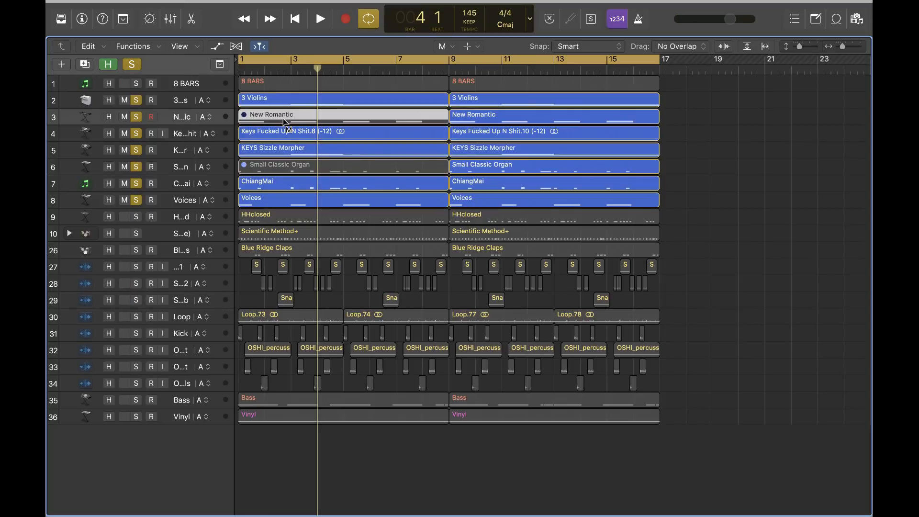
key(space)
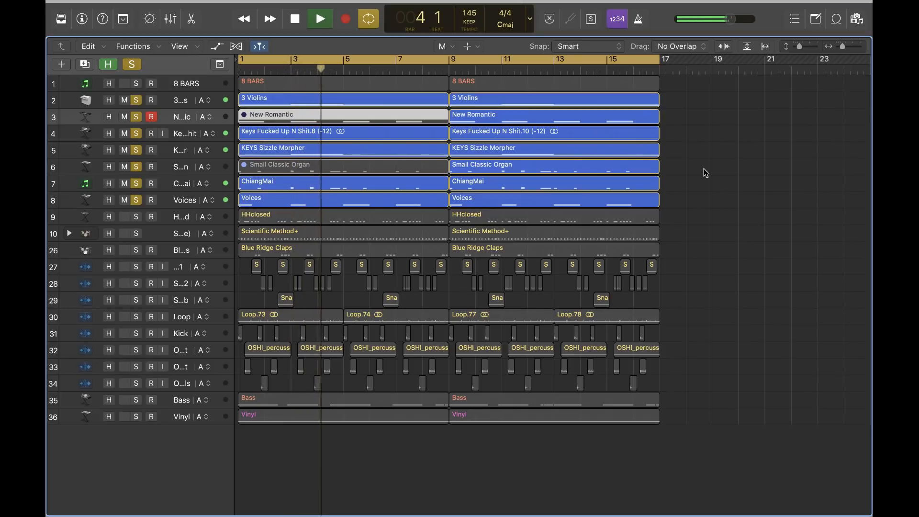
click(552, 168)
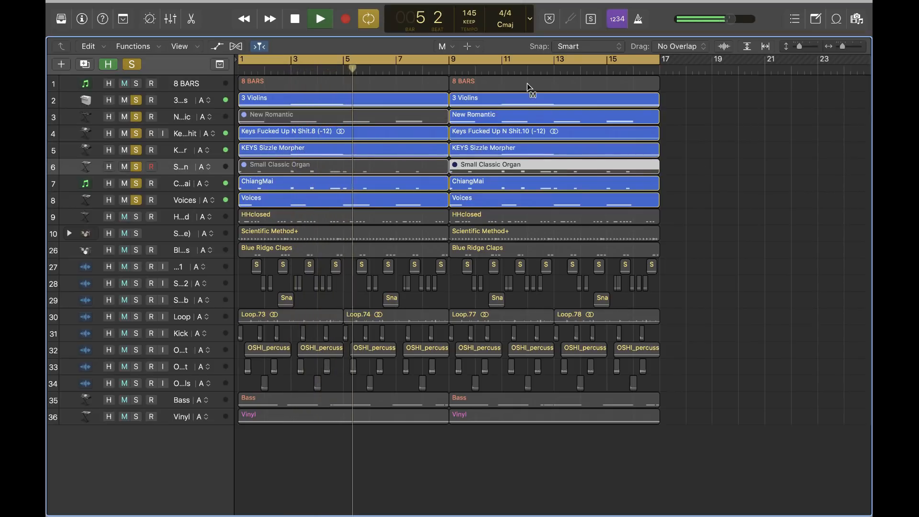
click(523, 120)
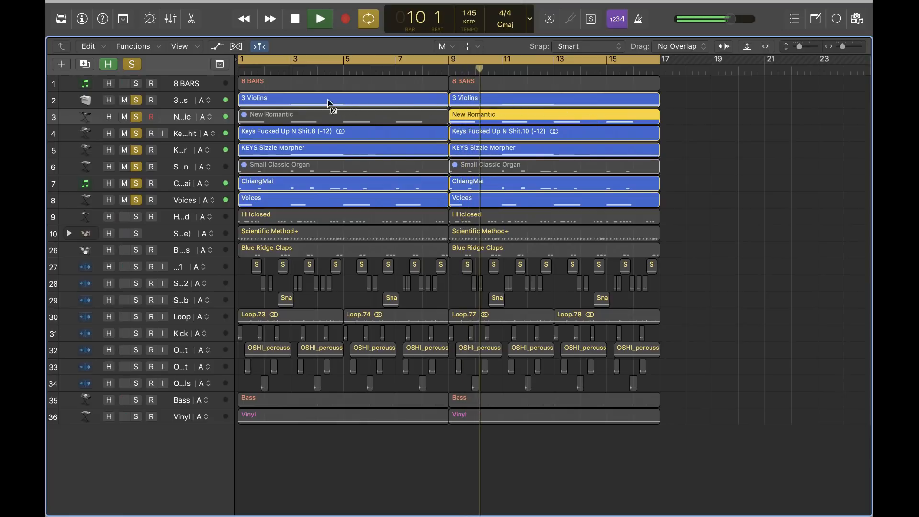
key(space)
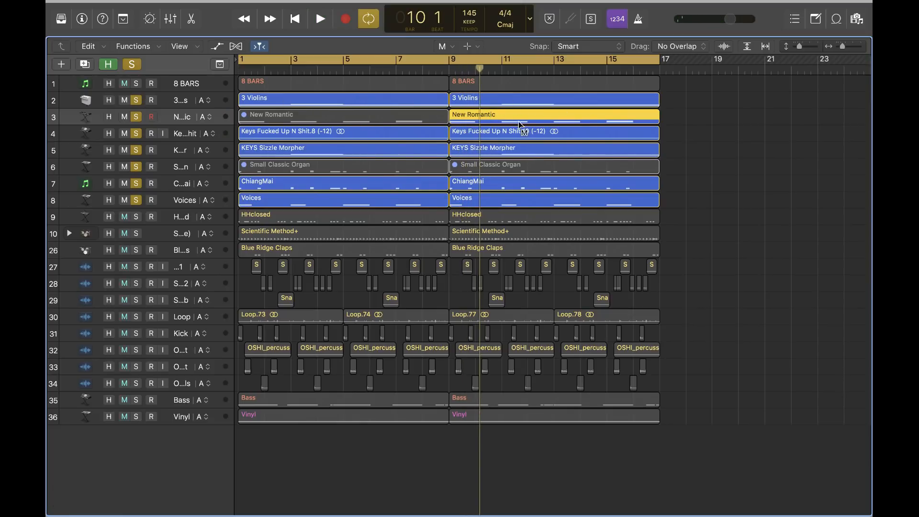
Step: Switch back to the Pointer tool and turn off all track solos
key(t)
key(t)
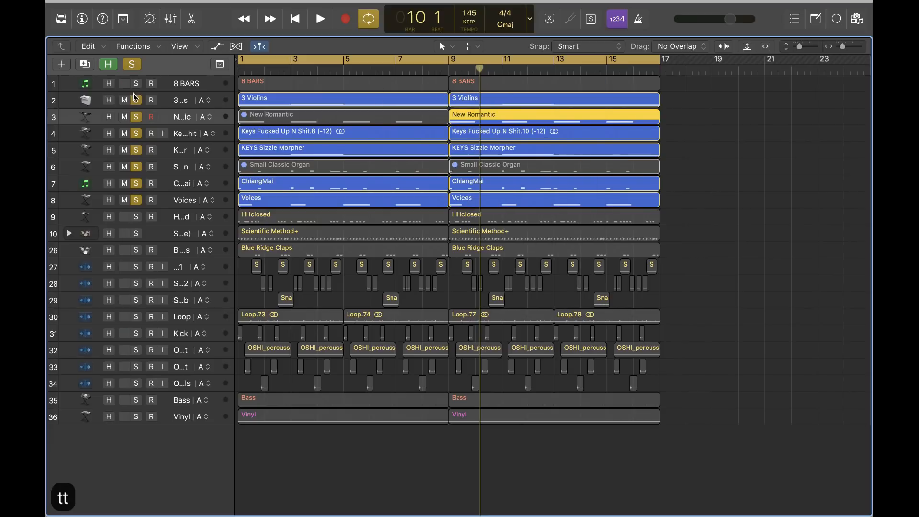
click(134, 64)
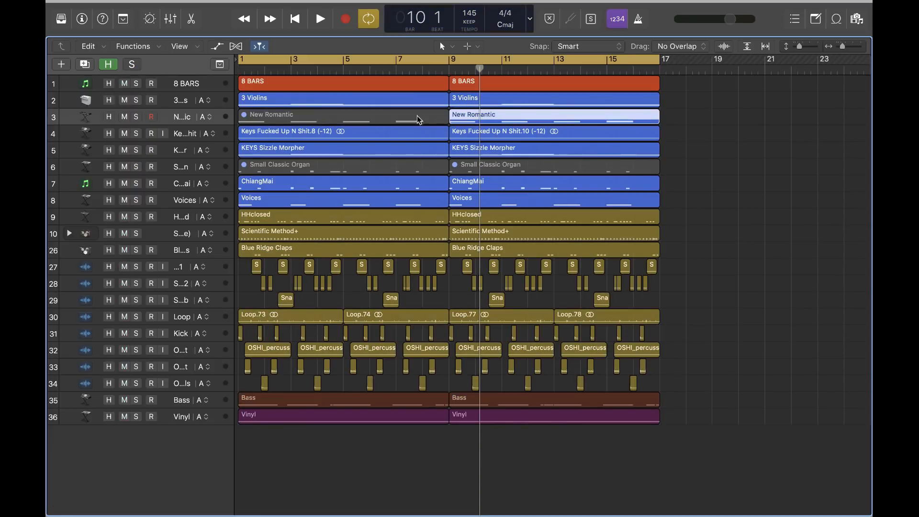
Step: Solo the New Romantic track to listen to its active region from bar 9, and turn the solo off again
click(375, 123)
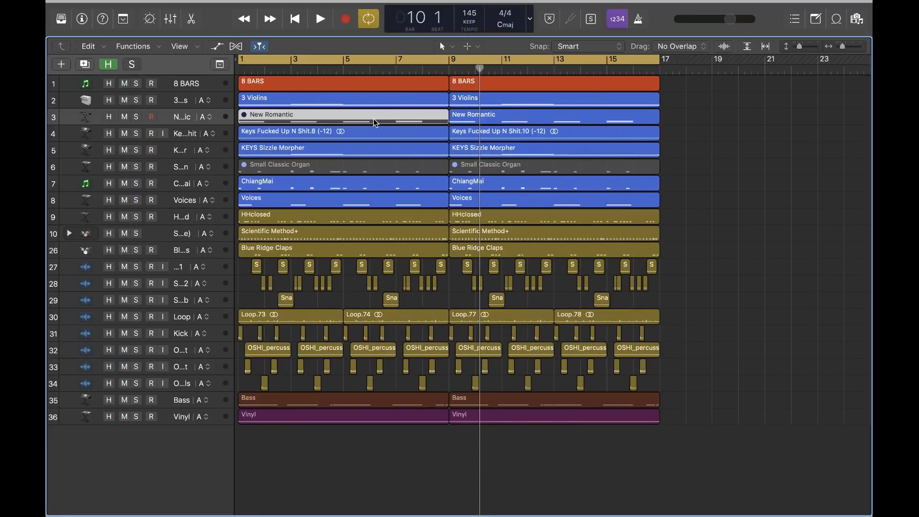
click(481, 120)
key(s)
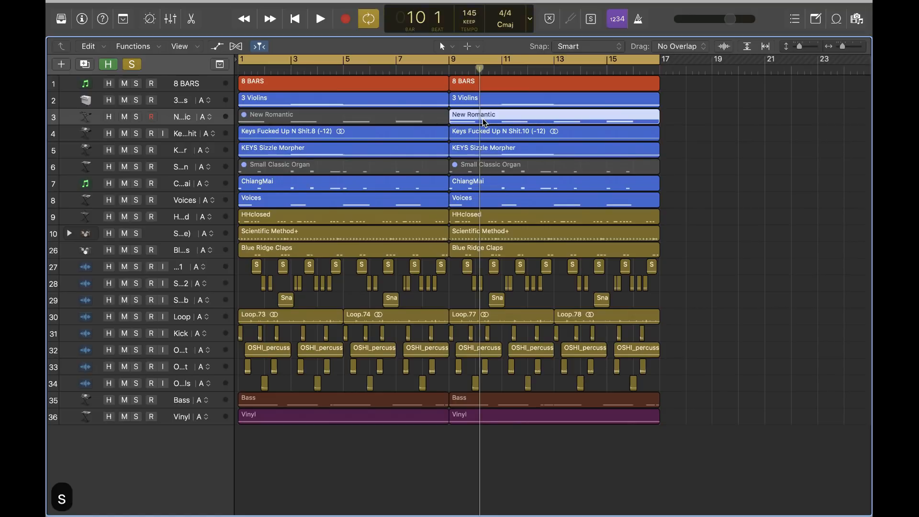
key(space)
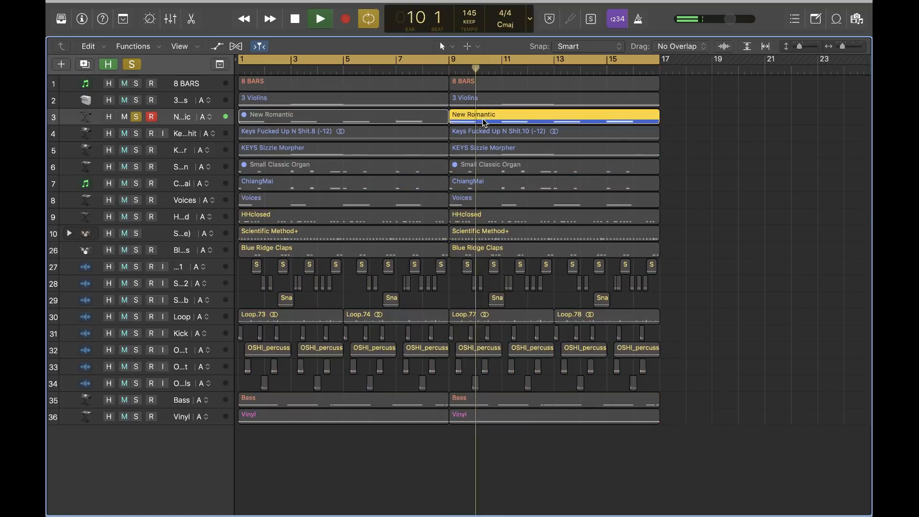
key(s)
key(space)
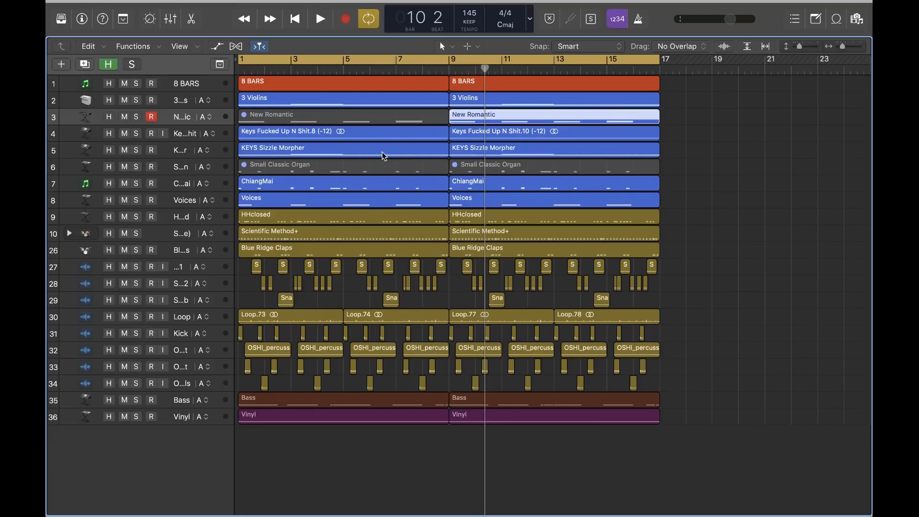
Step: Solo the drum tracks from HHclosed to track 34 and play them from bar 1
drag(136, 218, 136, 386)
key(Return)
key(space)
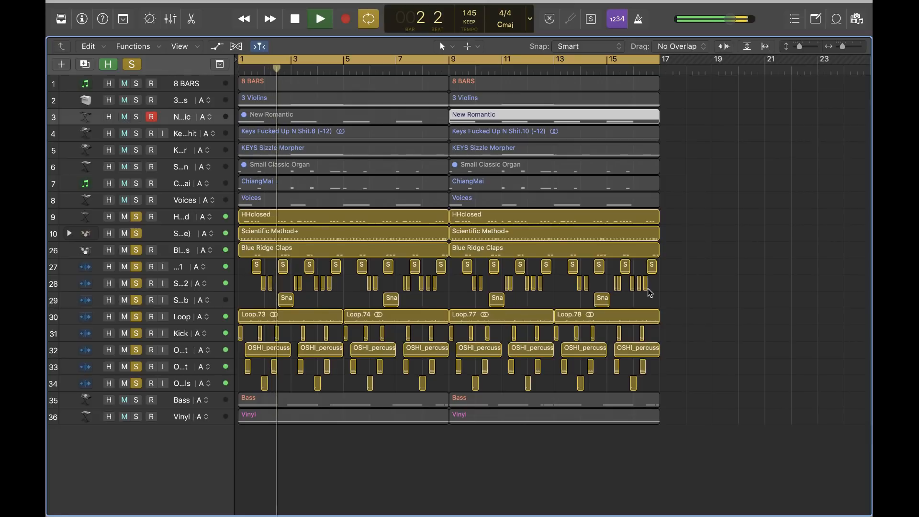
key(space)
click(678, 281)
Step: Mute all regions on tracks 31 to 34 from bar 1 to bar 9 using a marquee selection
key(t)
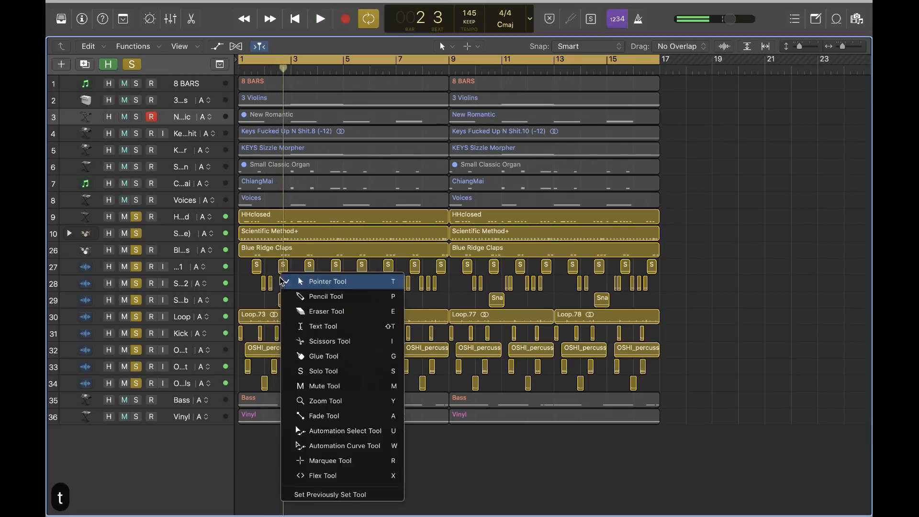
key(r)
click(239, 264)
drag(238, 264, 451, 377)
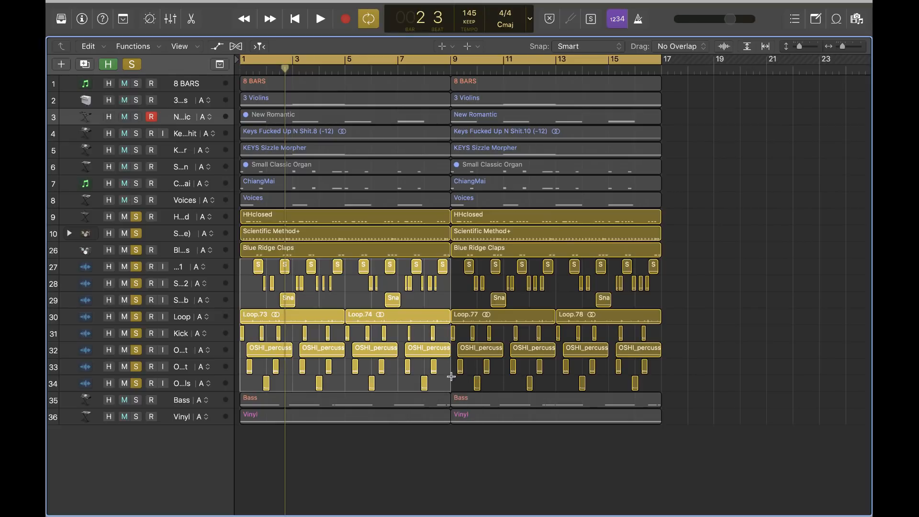
click(254, 296)
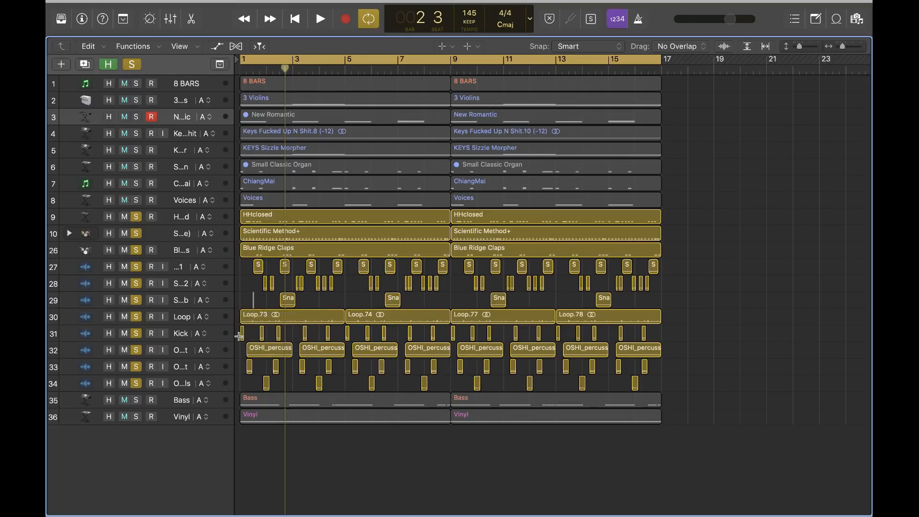
drag(239, 337, 451, 385)
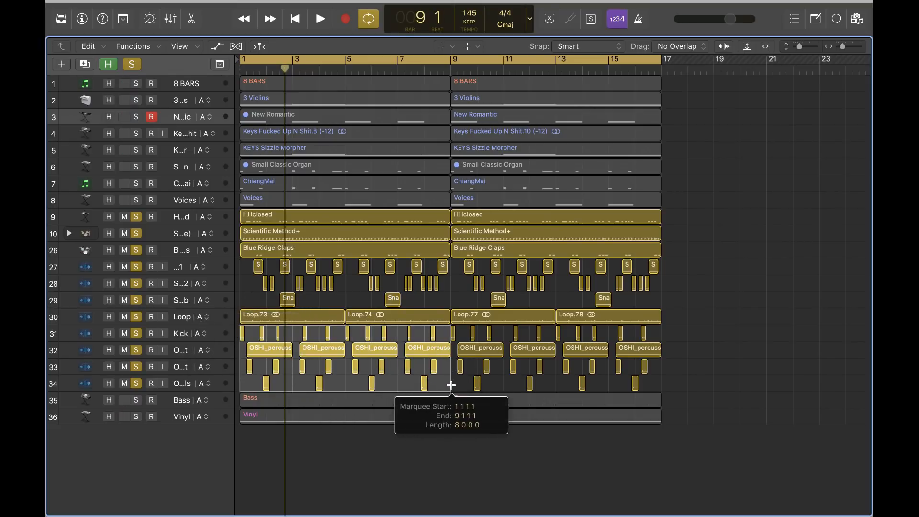
key(ctrl+m)
Step: Mute the first Scientific Method+ region with the Mute tool and switch back to the Pointer tool
key(t)
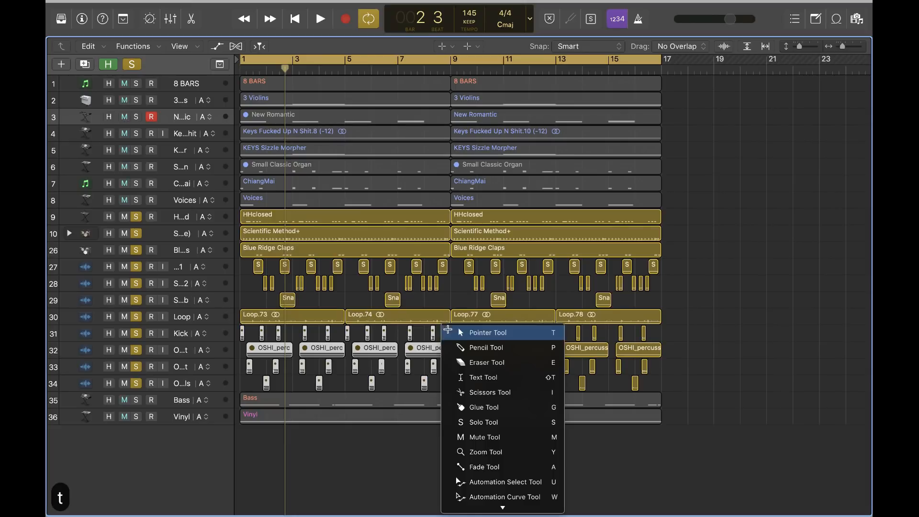
key(t)
key(t)
key(m)
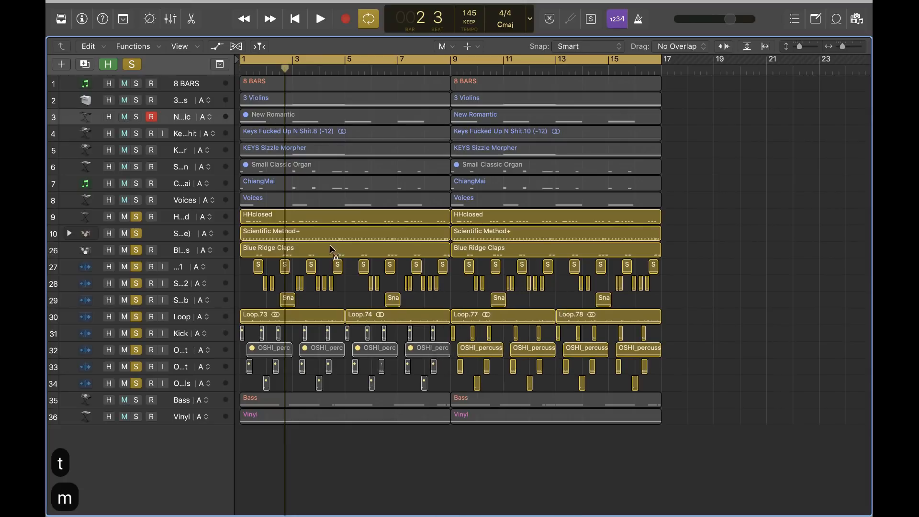
click(330, 234)
key(t)
key(t)
click(727, 231)
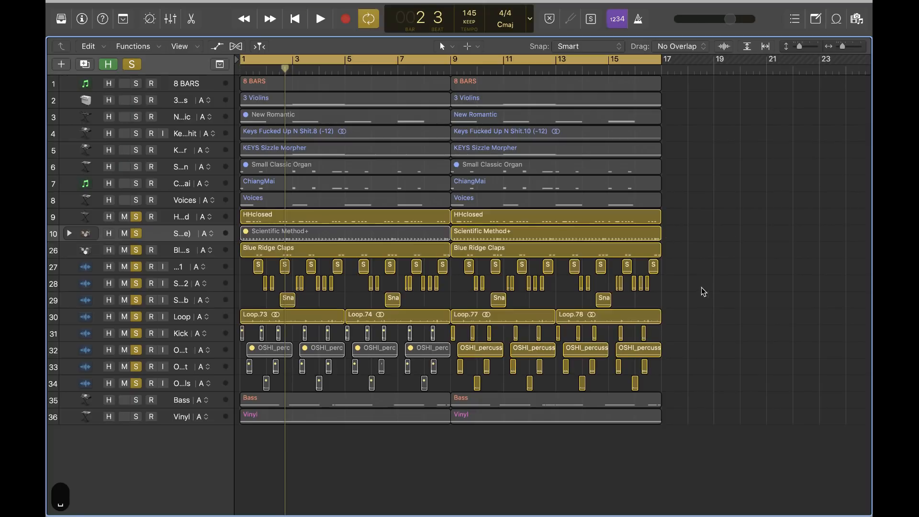
Step: Mute the two track 29 snare regions in the first eight bars and listen to the soloed drums from bar 1
key(space)
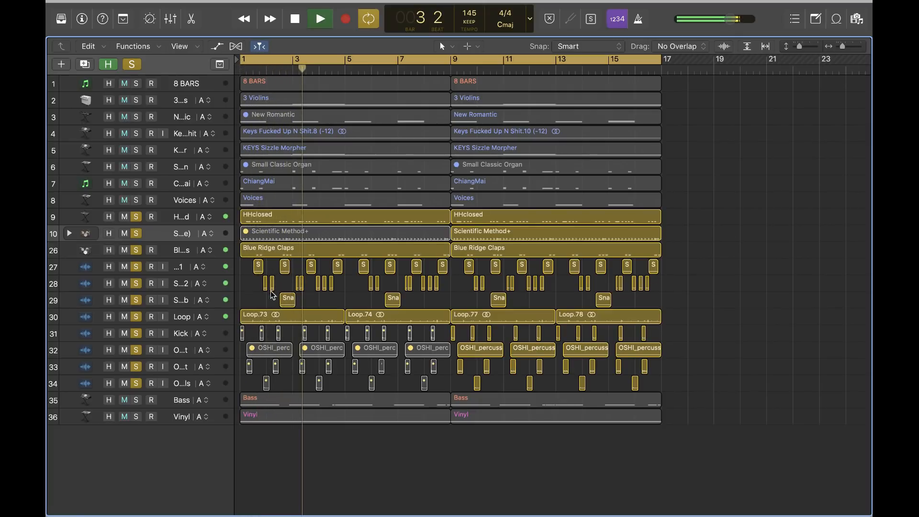
key(space)
drag(415, 293, 231, 310)
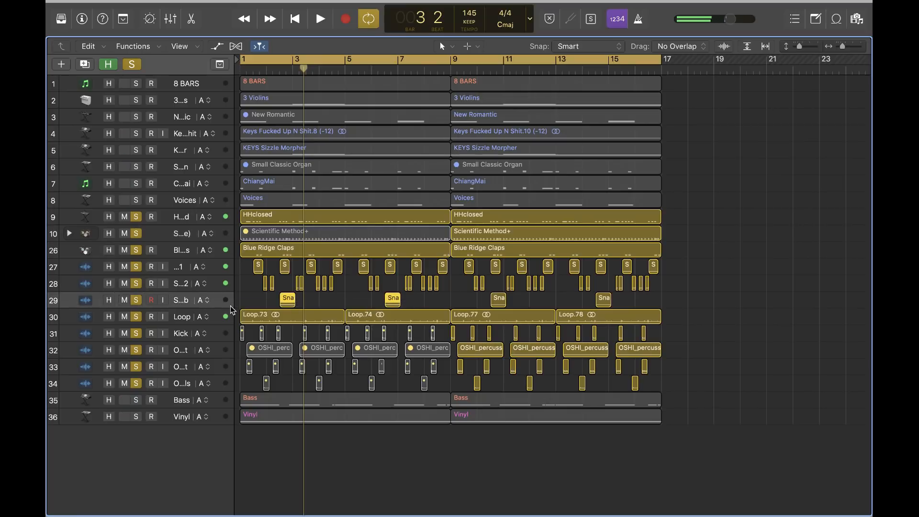
key(ctrl+m)
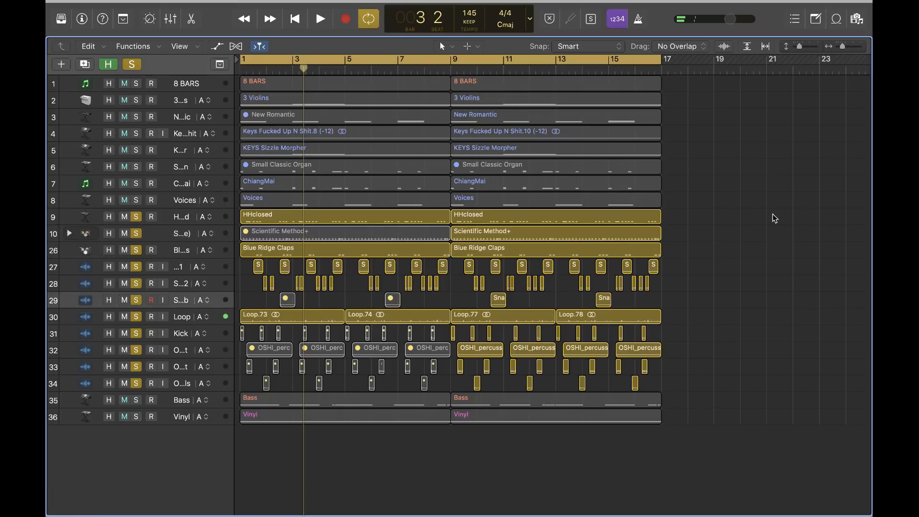
key(Return)
key(space)
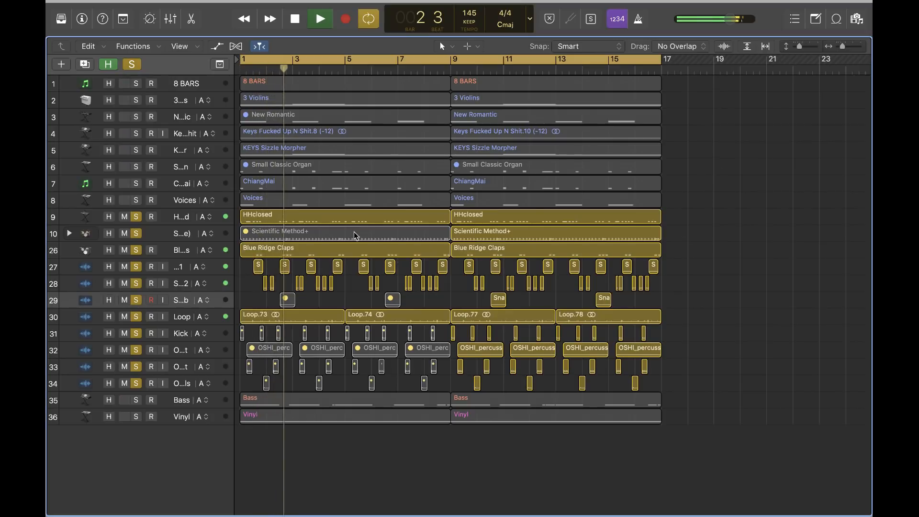
key(space)
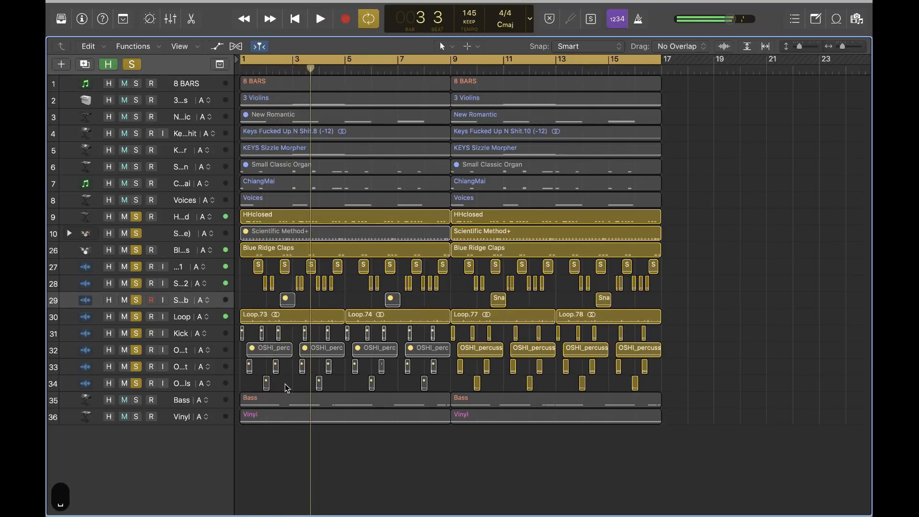
Step: Mute the first Bass region with the Mute tool and turn off all track solos
key(t)
key(m)
click(291, 402)
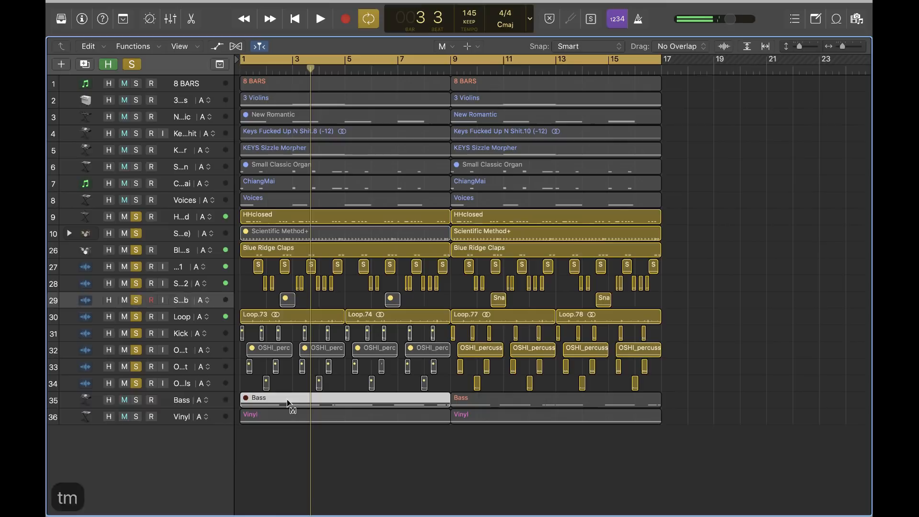
click(136, 400)
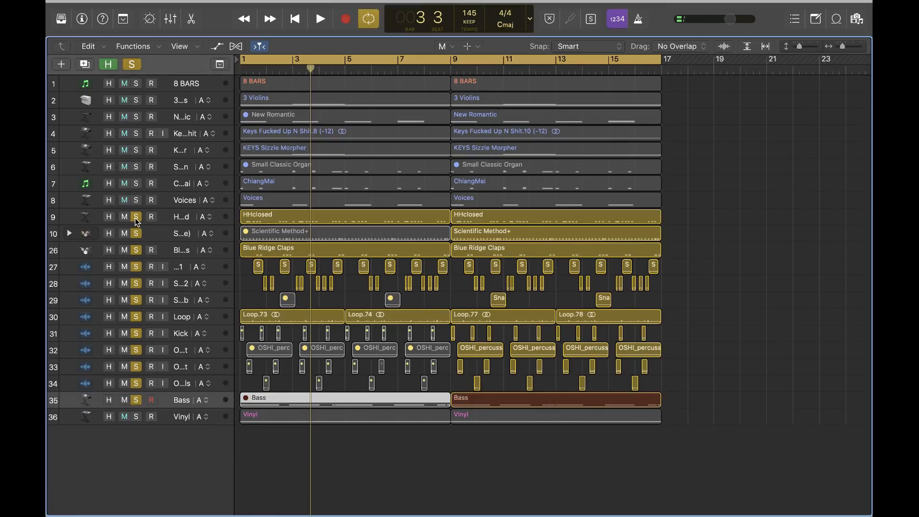
drag(136, 217, 141, 426)
ctrl+alt+click(697, 208)
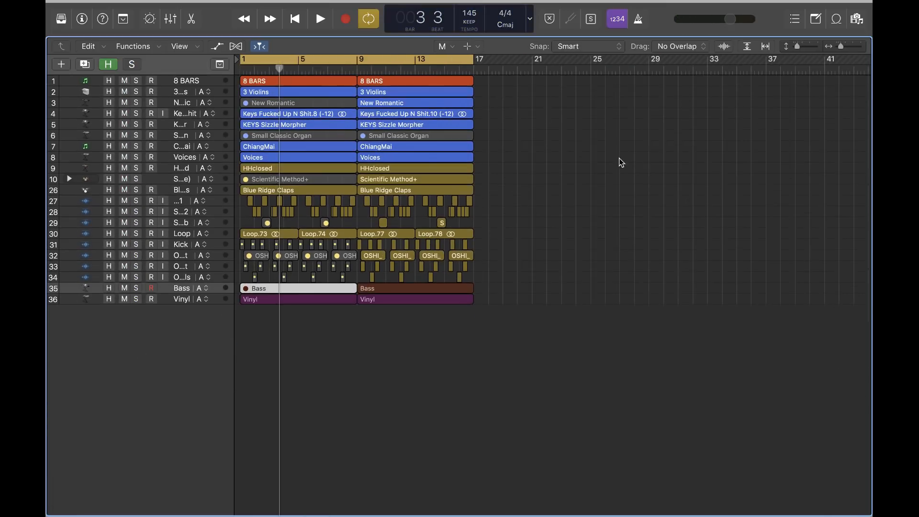
Step: Play the full arrangement from bar 1 and mute the track 34 regions between bars 9 and 17 during playback
key(space)
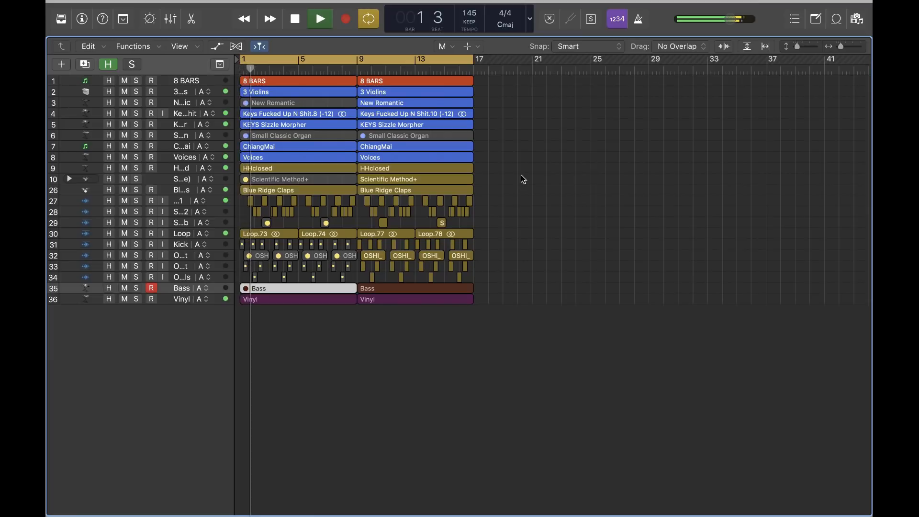
click(518, 214)
key(t)
key(r)
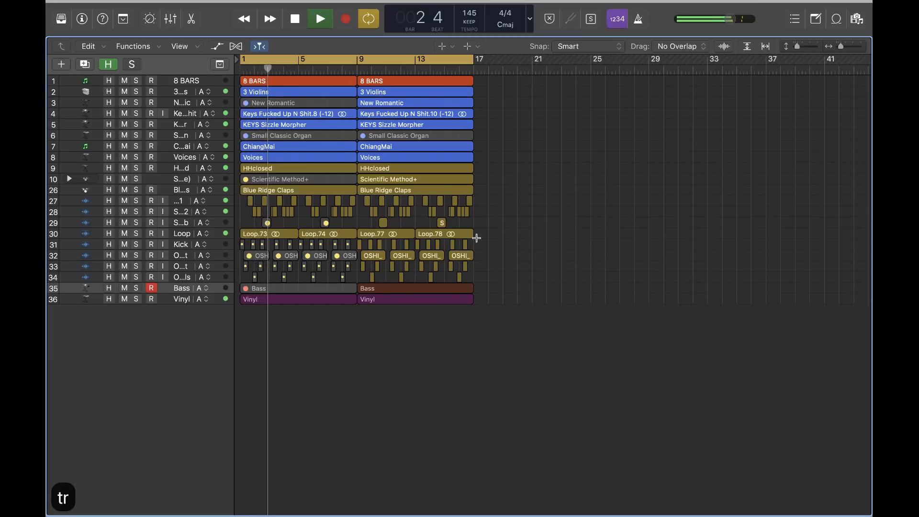
scroll(480, 233, up, 5)
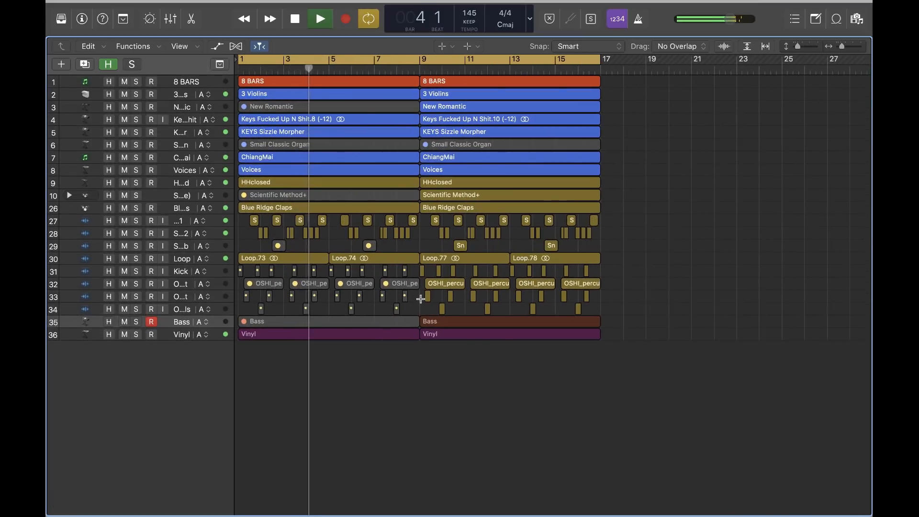
drag(421, 306, 596, 307)
key(t)
key(t)
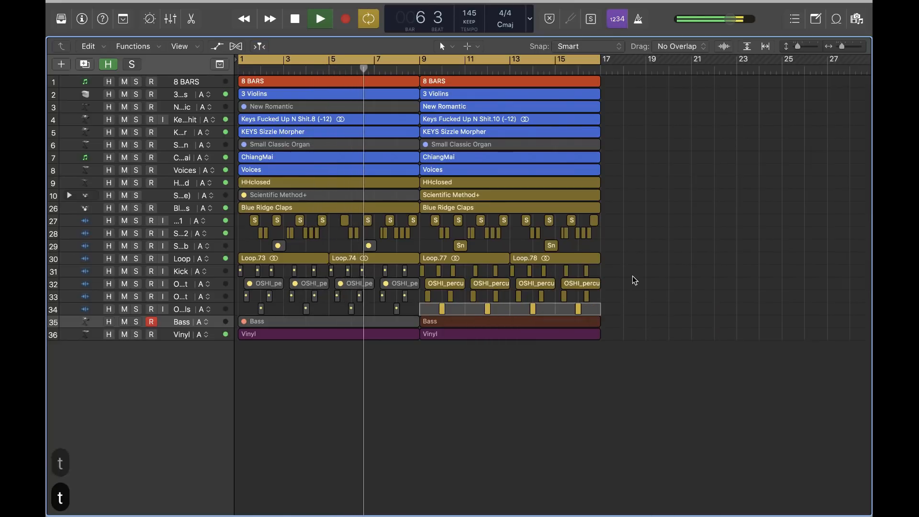
key(m)
click(598, 307)
key(t)
key(t)
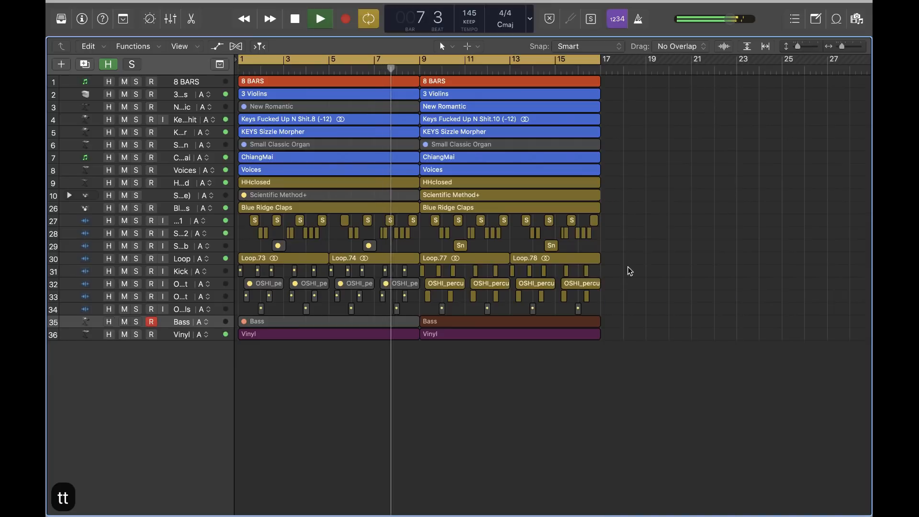
Step: Turn off cycle mode and listen through the second section, stopping playback just past bar 17
ctrl+alt+click(611, 337)
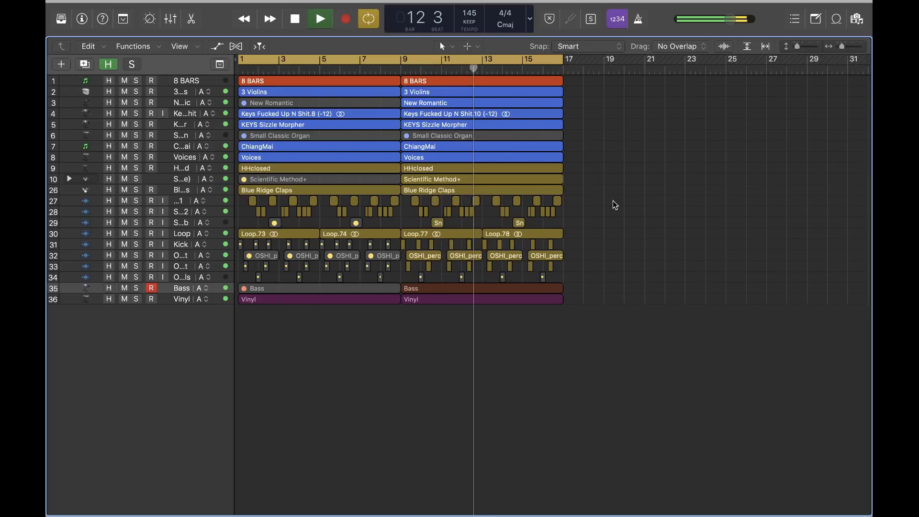
key(c)
scroll(578, 188, down, 3)
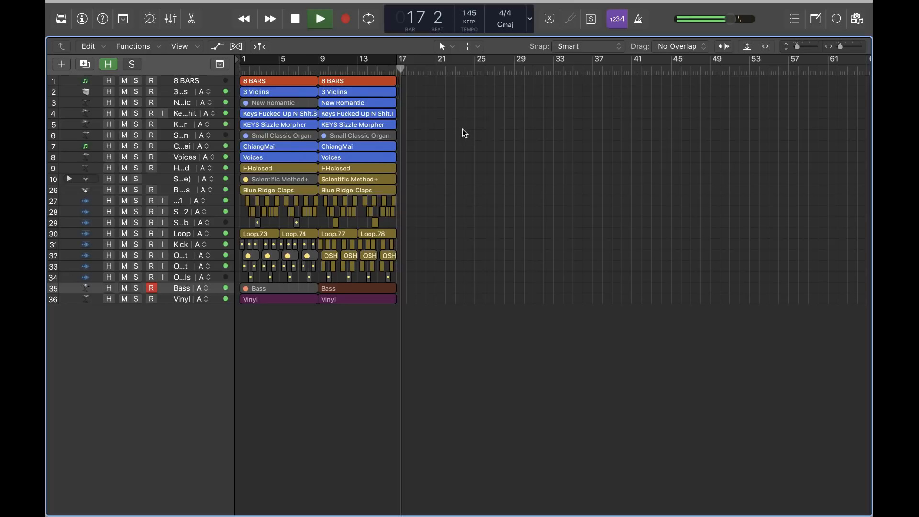
key(space)
Step: Set the cycle range to the first 8 BARS region and insert eight bars of silence there, shifting the whole arrangement to bar 9
click(276, 78)
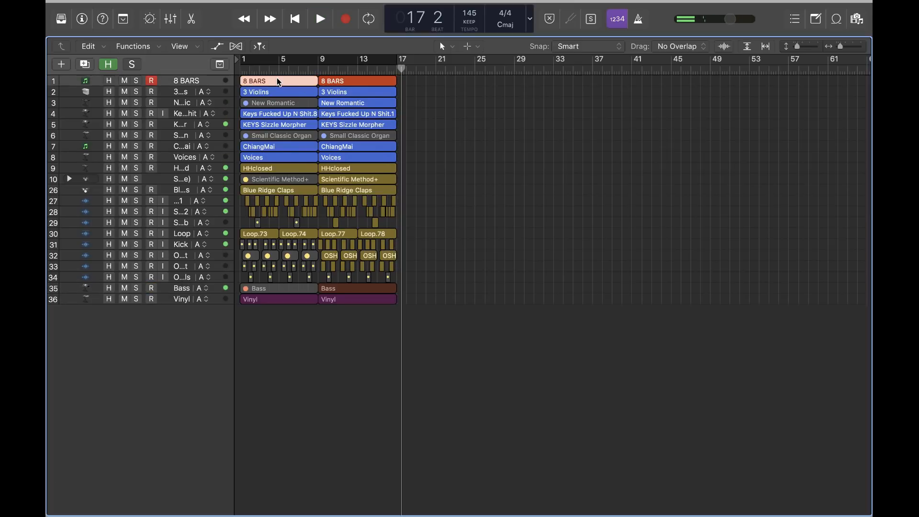
key(u)
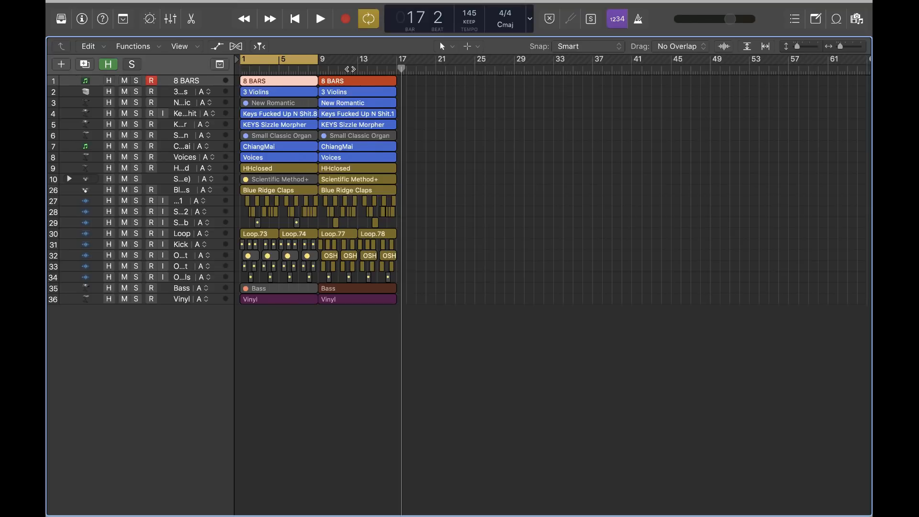
key(shift+super+z)
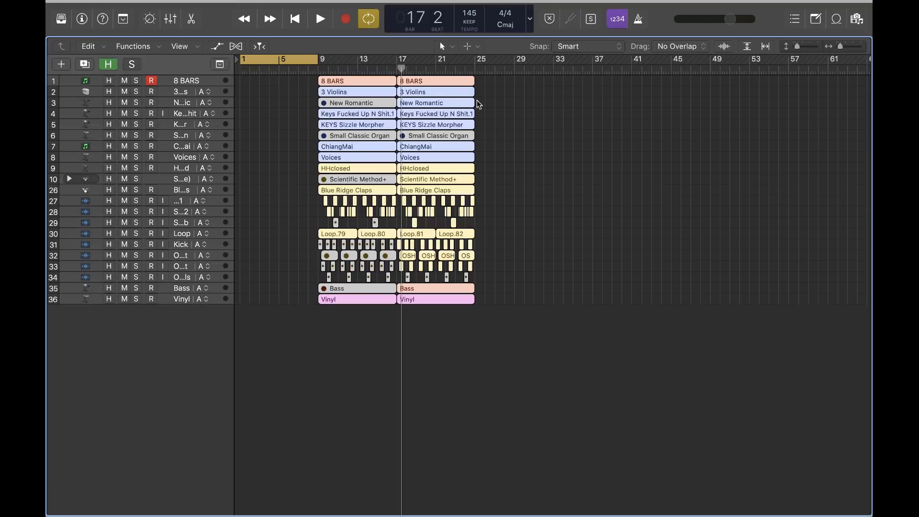
click(531, 108)
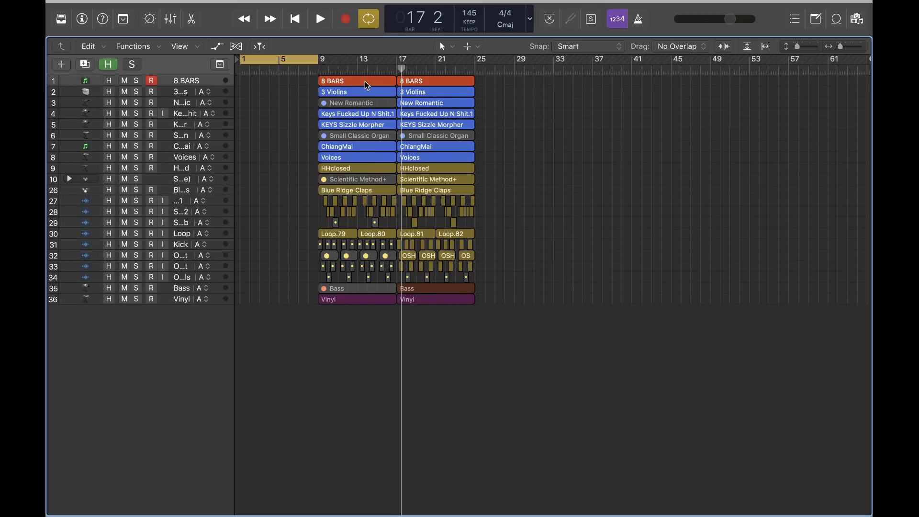
Step: Copy the 8 BARS region from bar 9 to bar 1 and colour the copy turquoise
drag(365, 81, 271, 86)
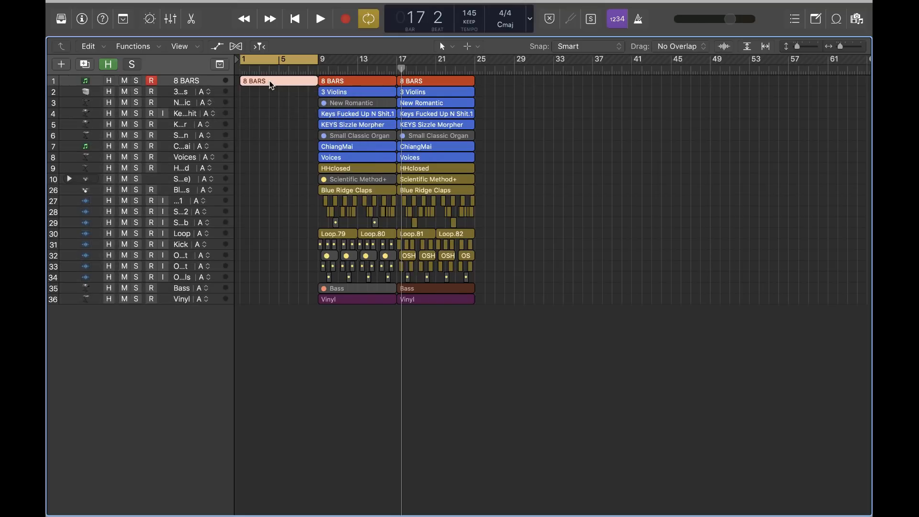
click(292, 124)
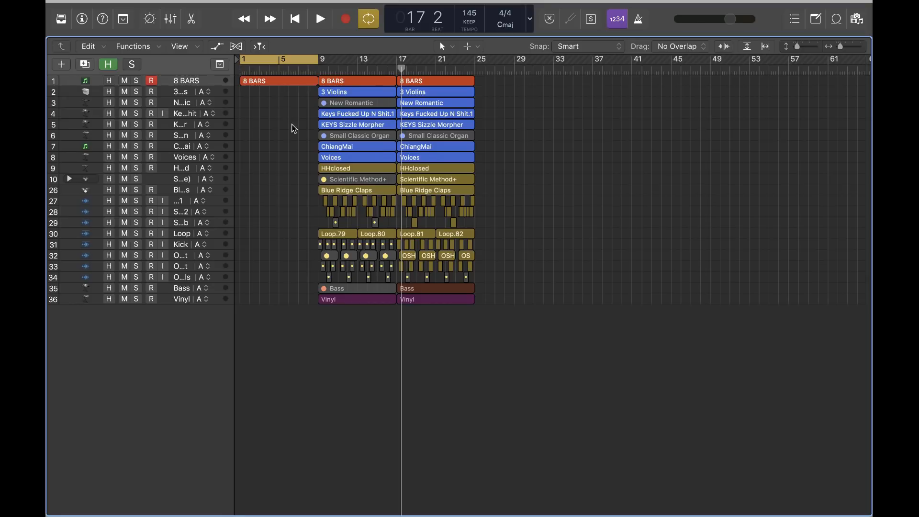
click(292, 81)
key(alt+c)
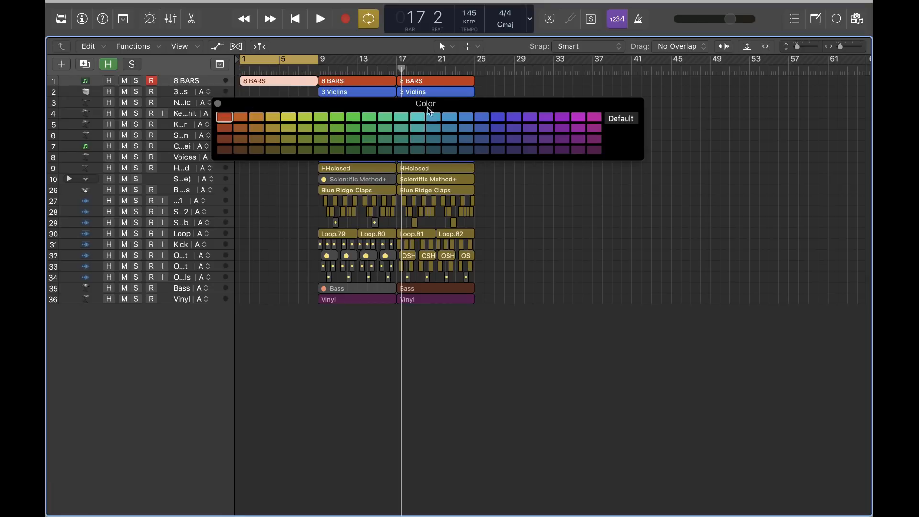
click(418, 117)
key(alt+c)
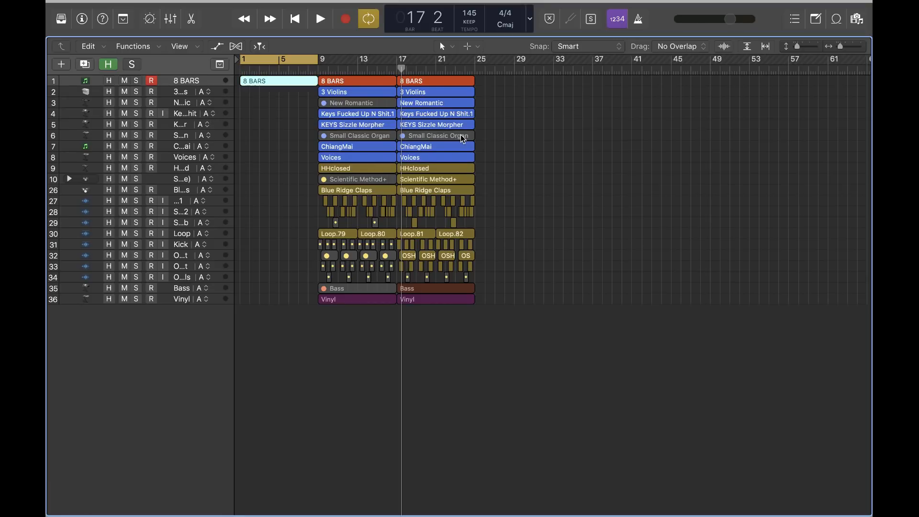
click(499, 139)
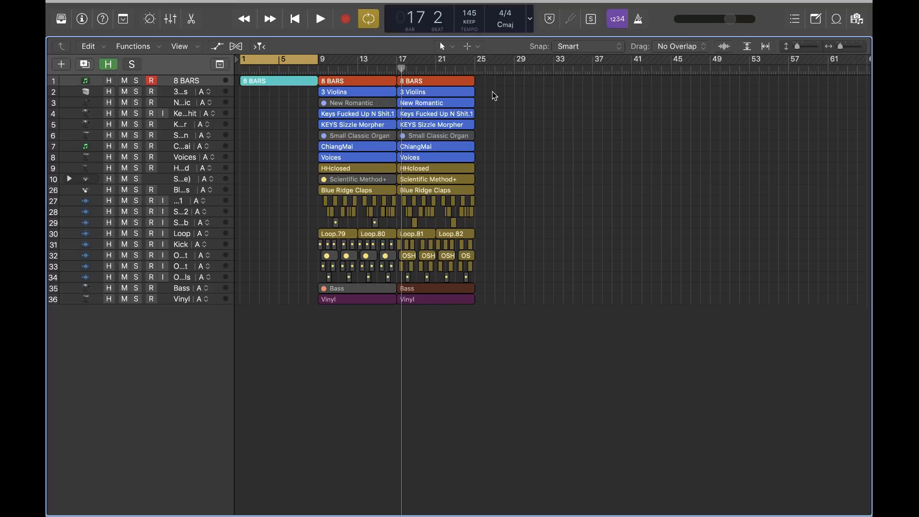
drag(504, 84, 350, 76)
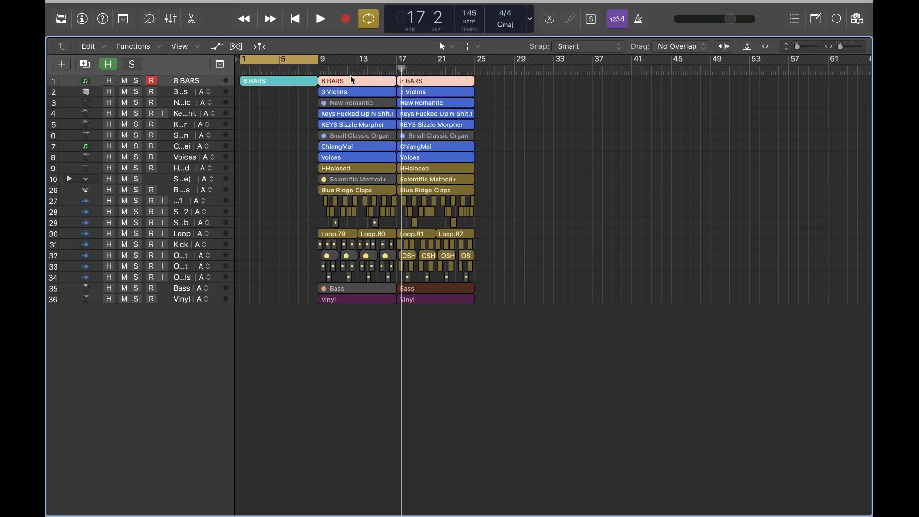
click(297, 83)
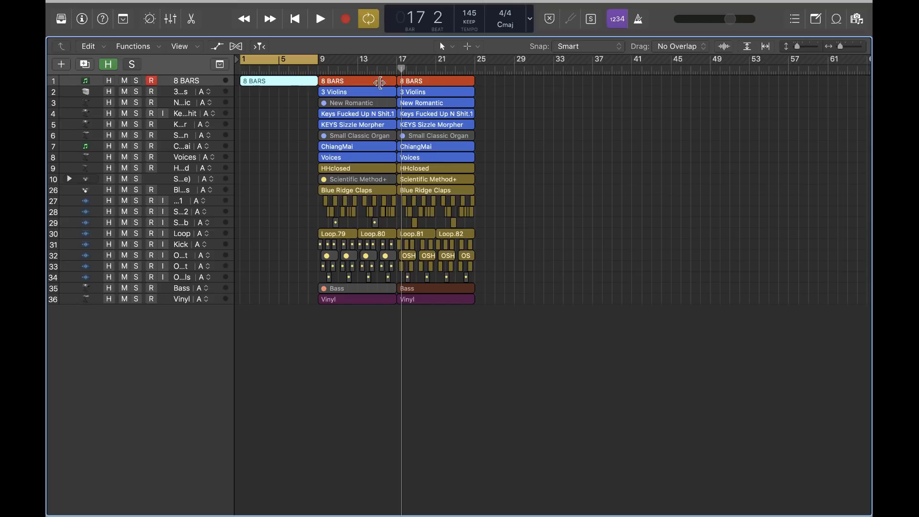
click(559, 99)
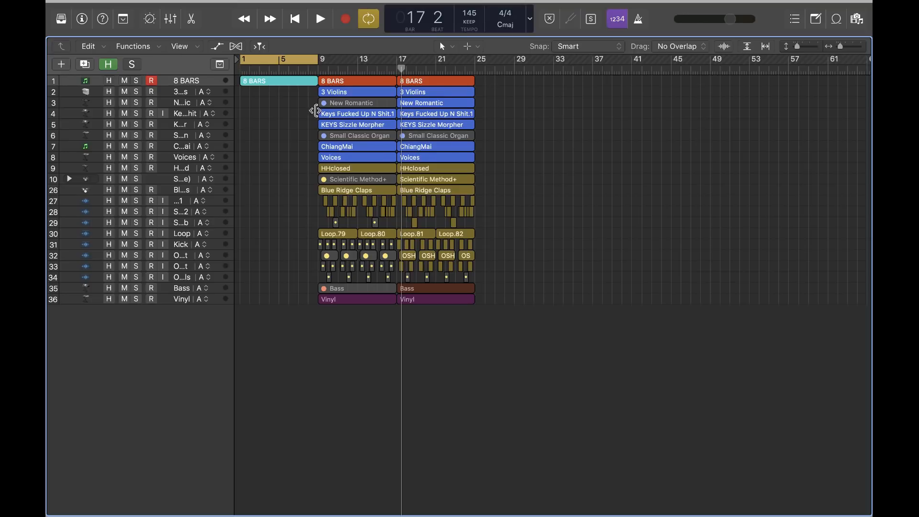
Step: Copy the track 4 keys, KEYS Sizzle Morpher and 3 Violins regions from bar 9 to bar 1 and audition them briefly
drag(302, 111, 334, 120)
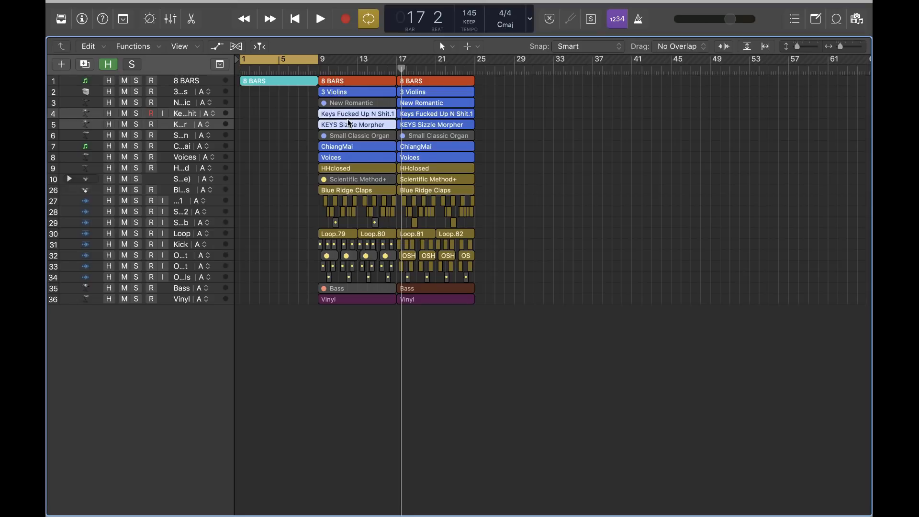
drag(348, 126, 269, 124)
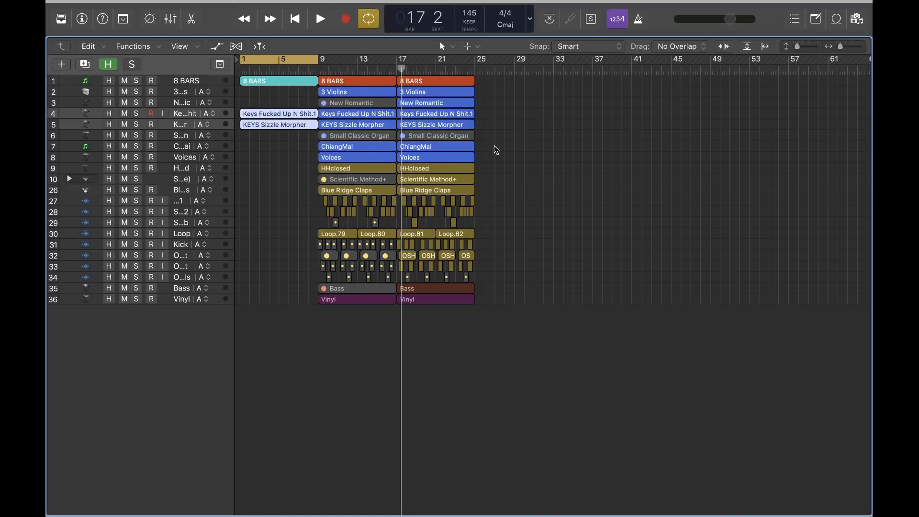
scroll(494, 145, up, 5)
scroll(494, 145, down, 3)
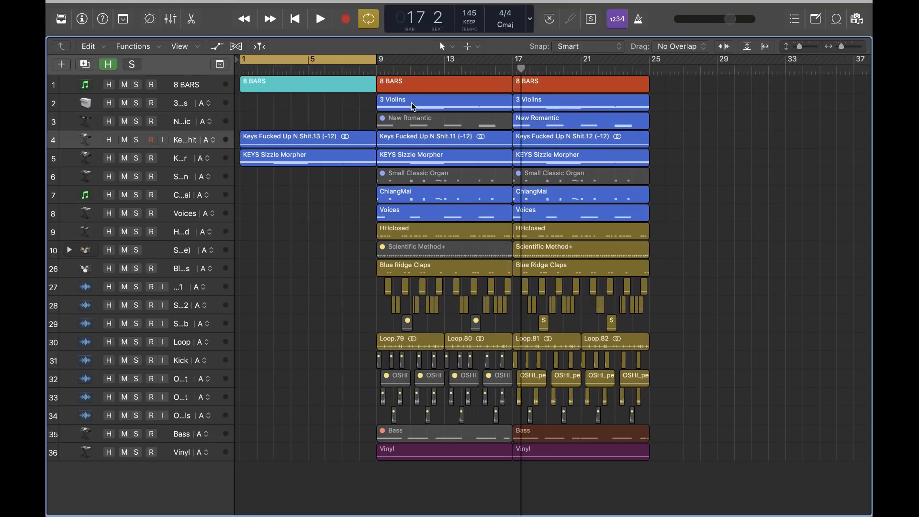
click(414, 90)
click(329, 108)
drag(402, 107, 260, 99)
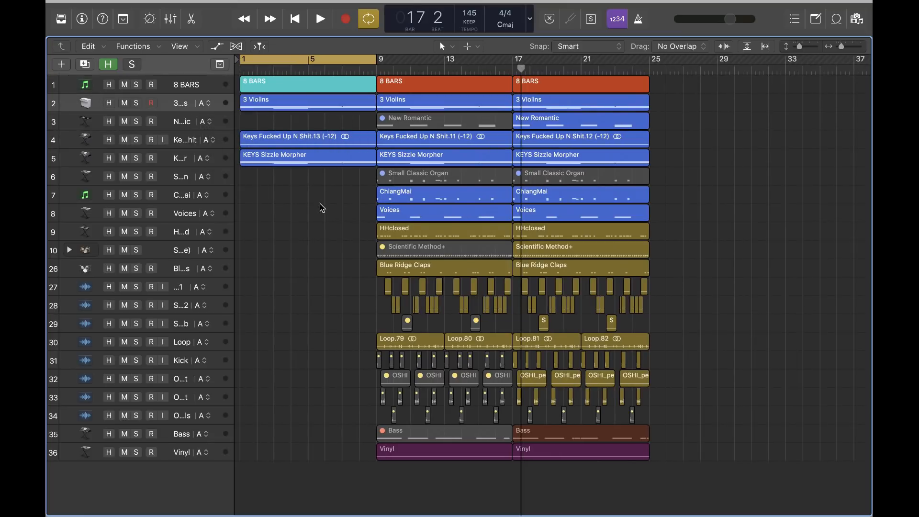
key(space)
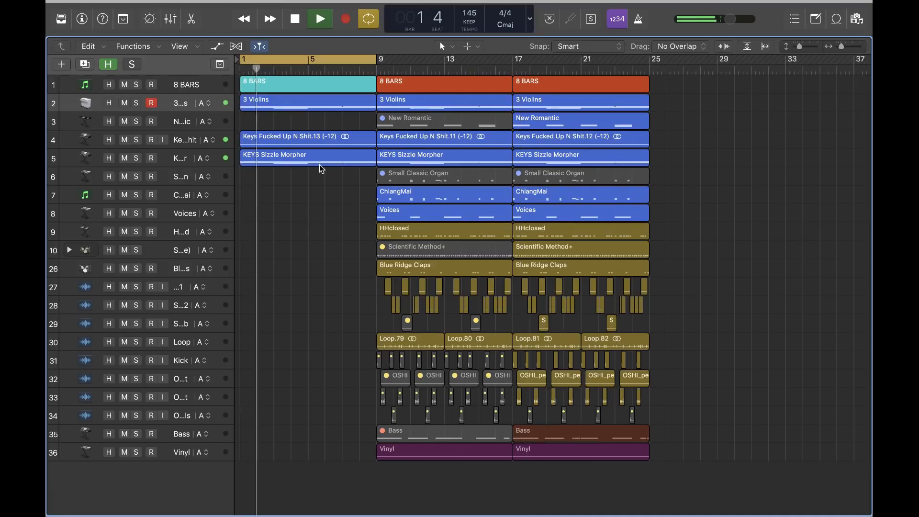
key(space)
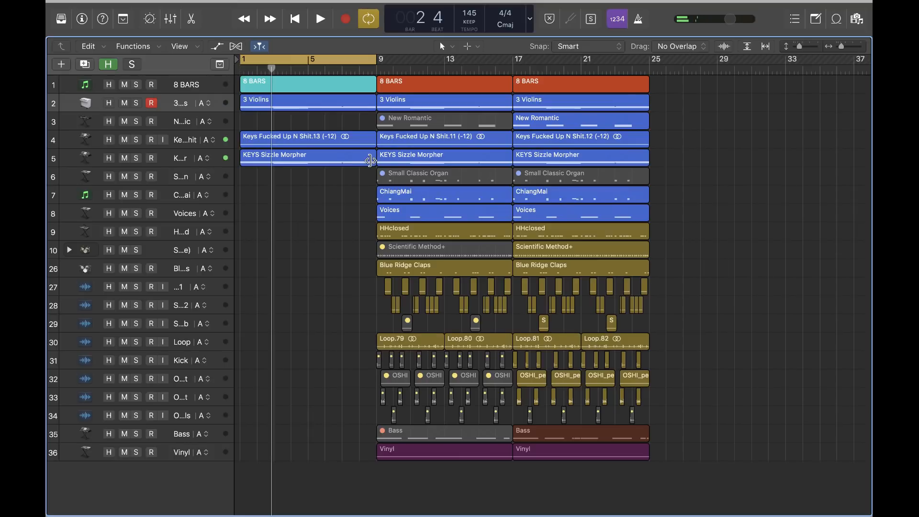
Step: Shorten the intro's KEYS Sizzle Morpher region to end at bar 5 and audition it soloed
drag(373, 158, 304, 158)
key(s)
key(space)
key(space)
key(s)
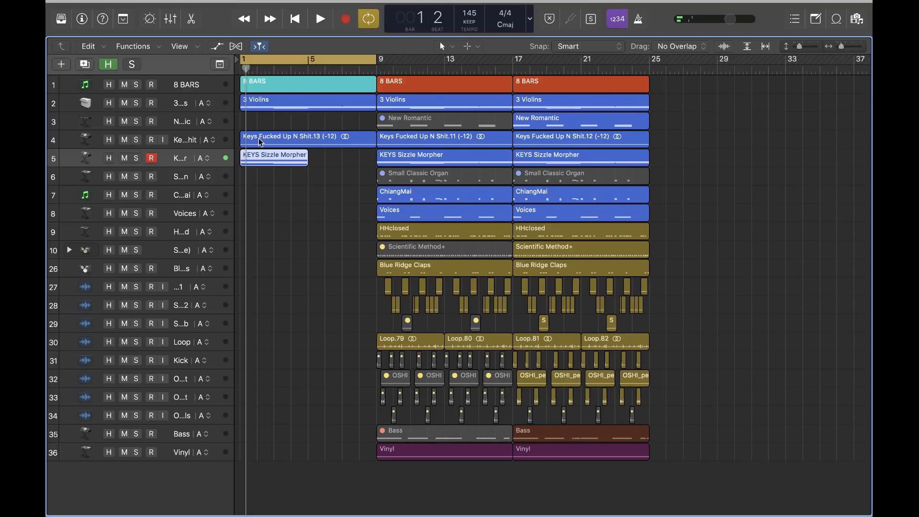
Step: Trim the intro's track 4 keys region to bars 4 to 7 and start its 3 Violins region at bar 7
drag(242, 143, 291, 142)
drag(374, 146, 346, 147)
click(277, 121)
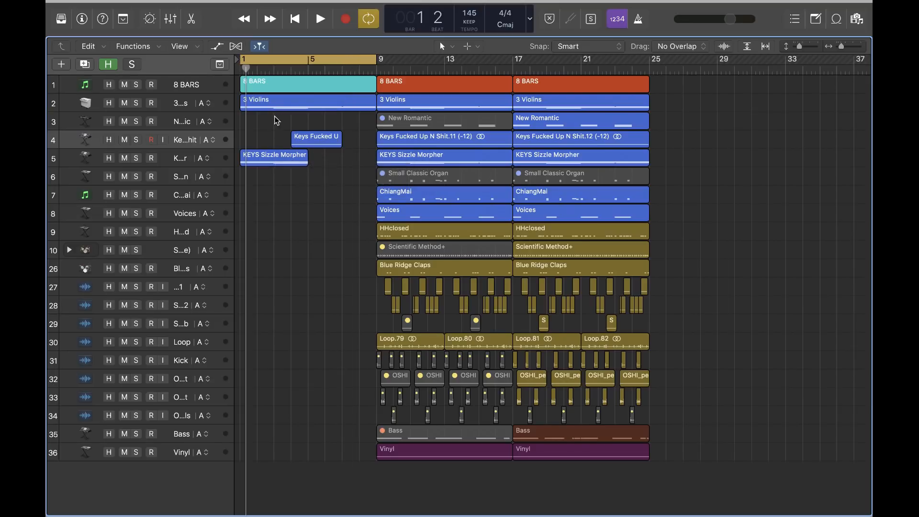
drag(241, 111, 347, 106)
click(674, 141)
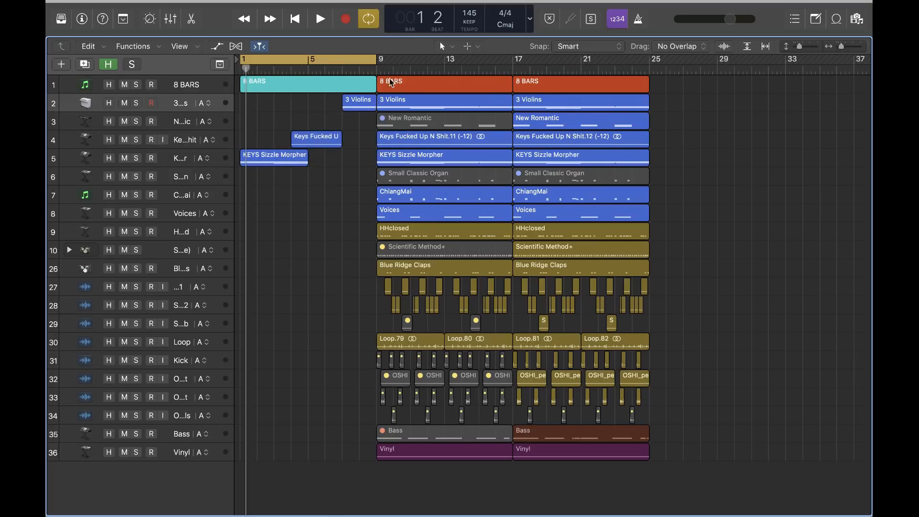
Step: Set the cycle range to span all regions from bar 1 to bar 25
key(z)
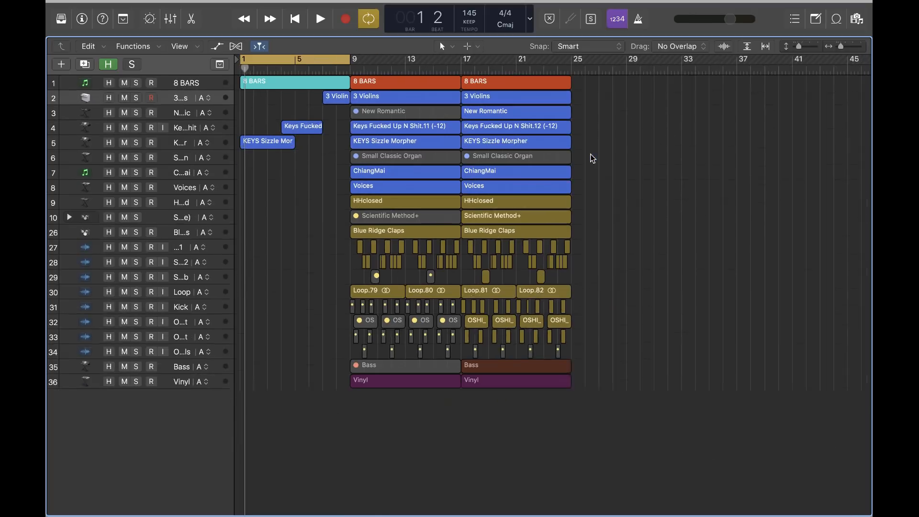
key(super+a)
key(u)
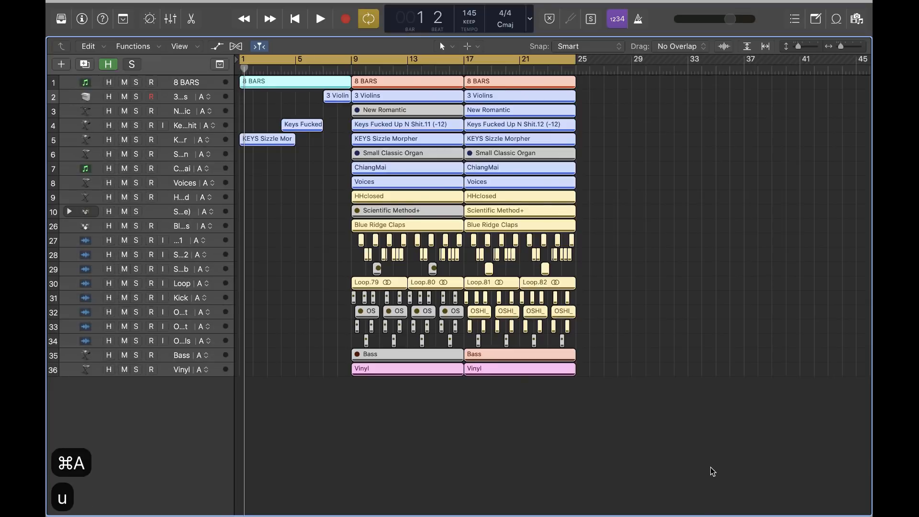
click(677, 396)
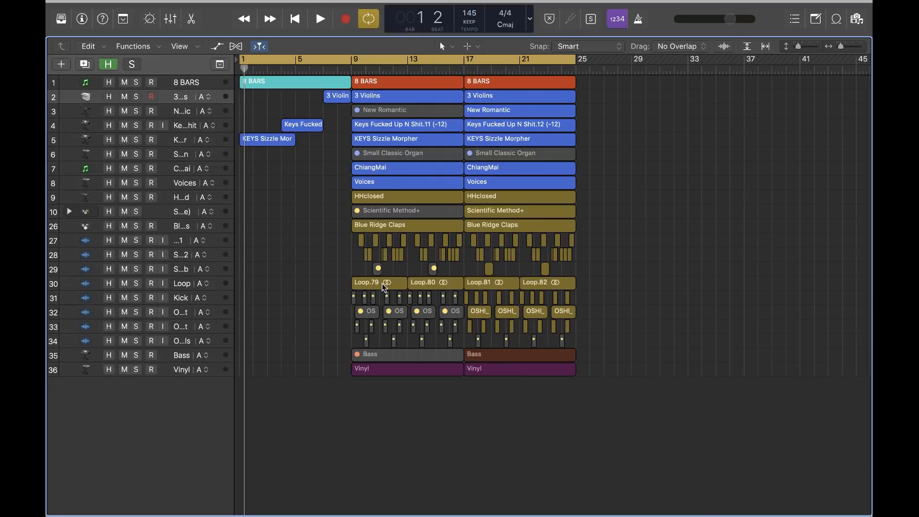
Step: Place a one-bar copy of the Loop region at bar 8, leading into bar 9, and play the arrangement from bar 1
drag(378, 283, 339, 285)
click(637, 250)
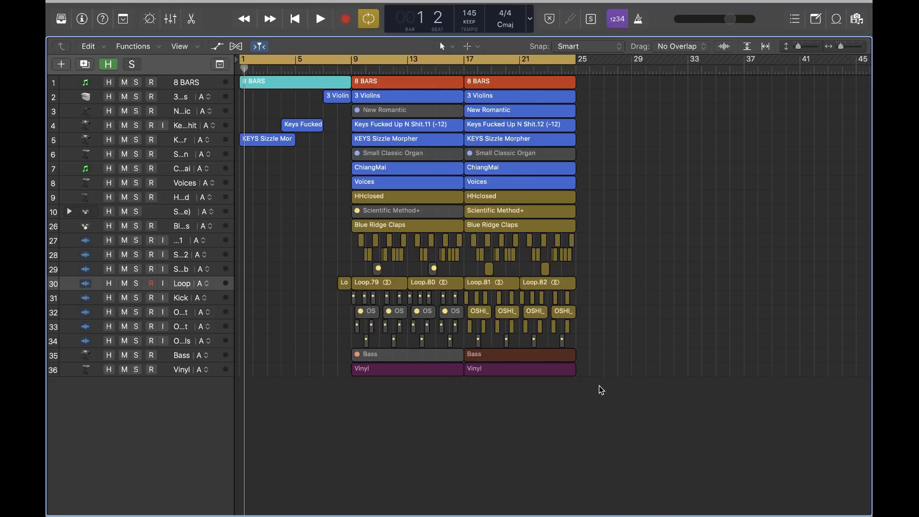
drag(599, 386, 367, 80)
key(space)
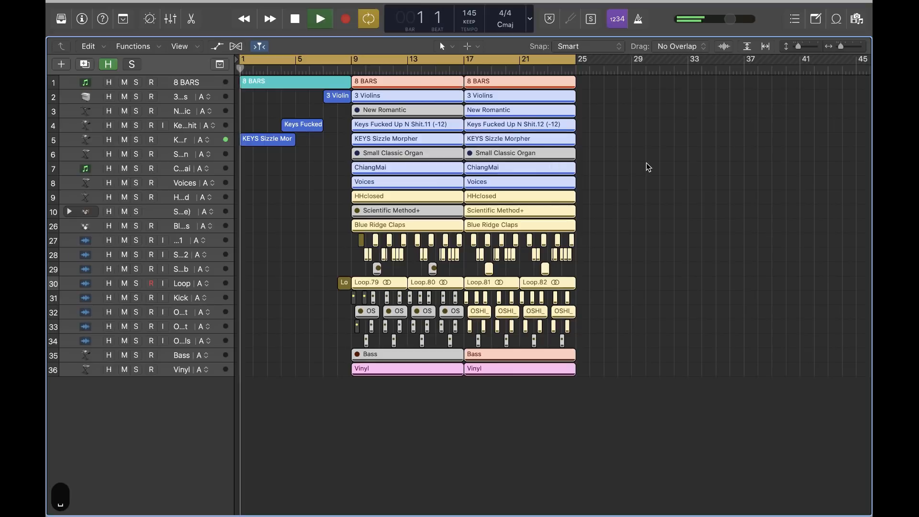
click(646, 163)
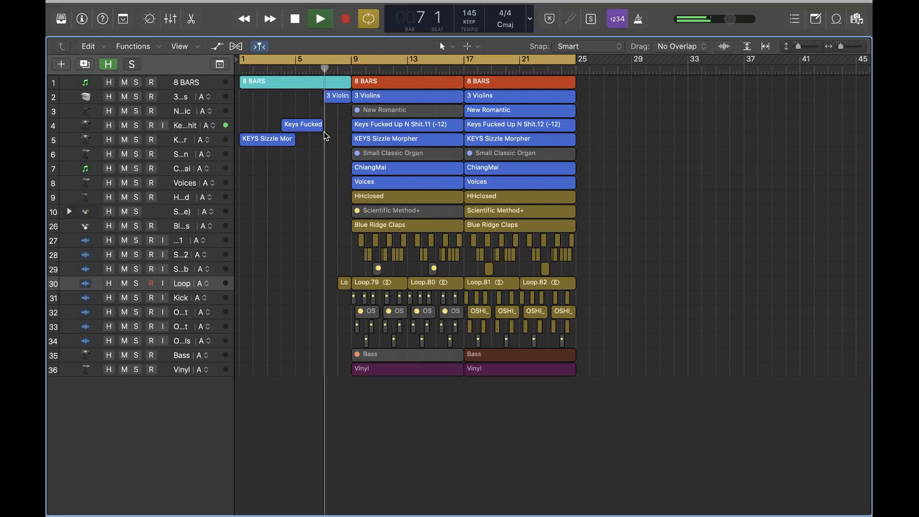
Step: Extend the intro's KEYS Sizzle Morpher region to bar 6 during playback and listen on through the following sections
drag(294, 139, 312, 141)
click(633, 158)
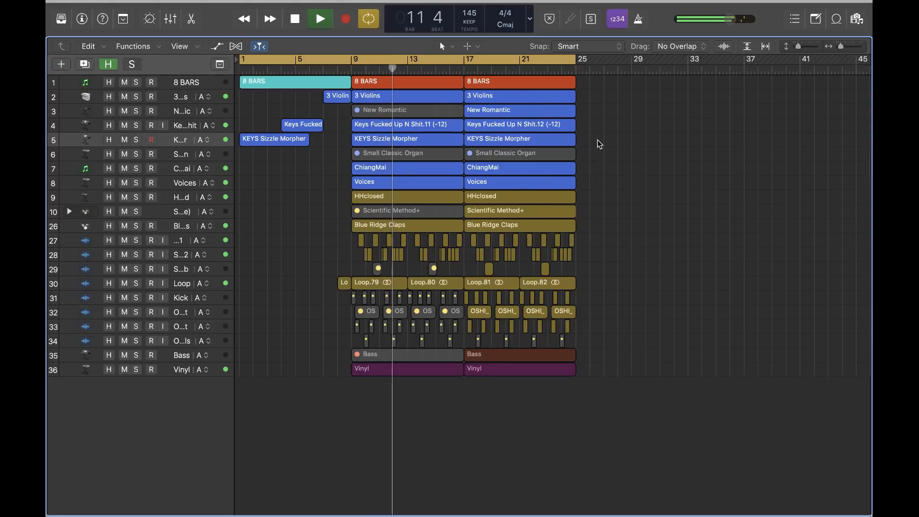
scroll(610, 141, down, 4)
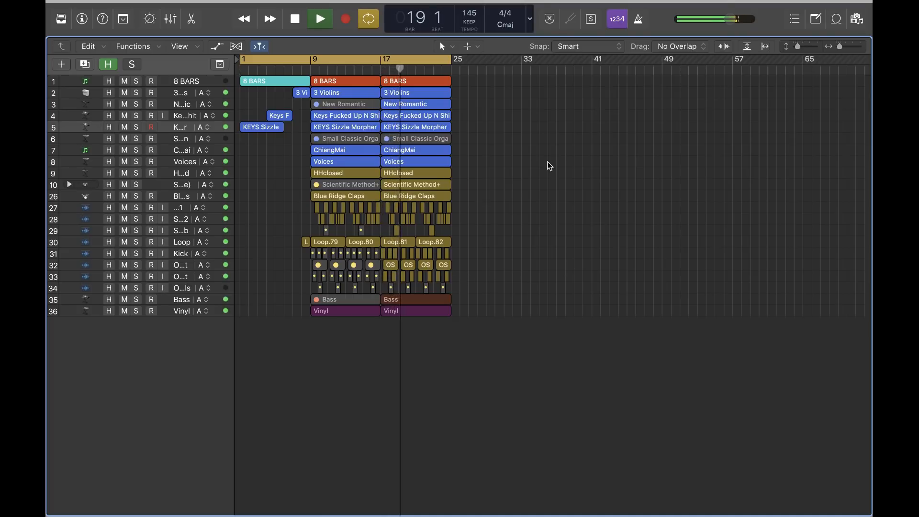
Step: Stop playback and set the cycle range to bars 9–25, spanning the two red 8 BARS regions
key(space)
scroll(571, 217, up, 5)
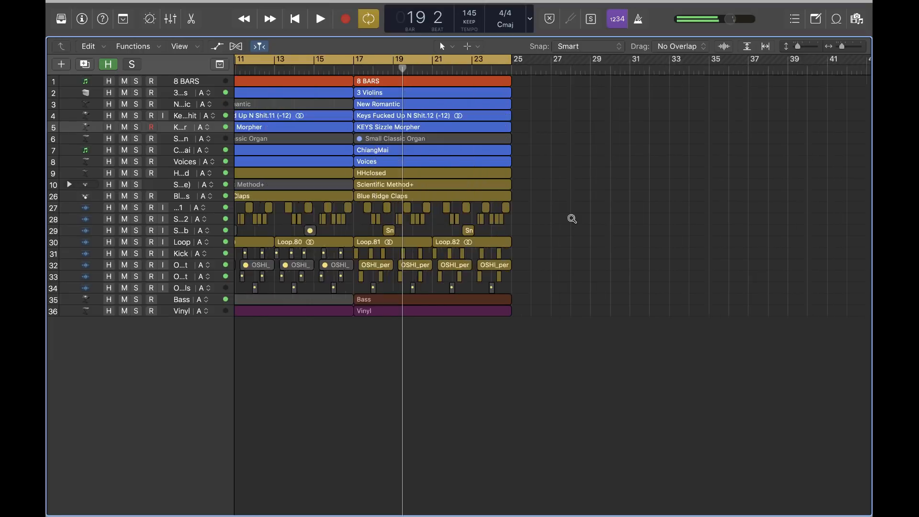
key(t)
key(r)
scroll(358, 373, down, 5)
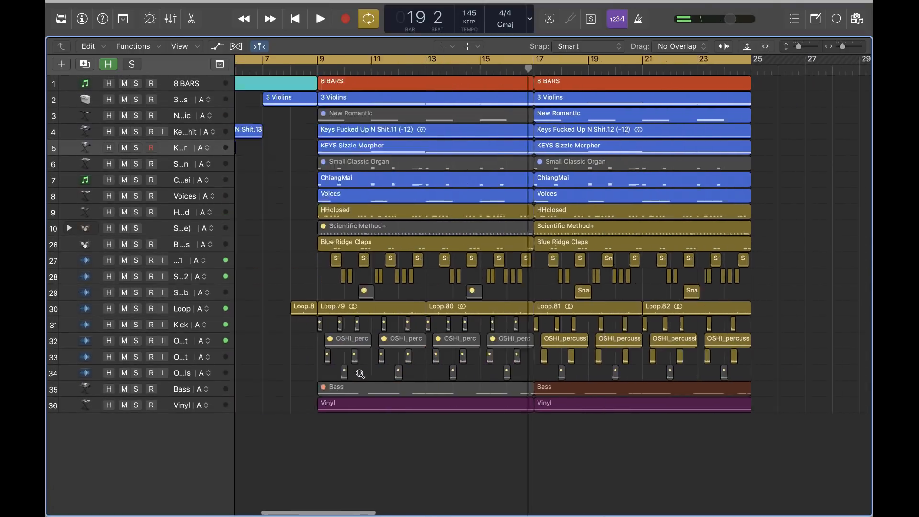
key(t)
key(t)
click(396, 85)
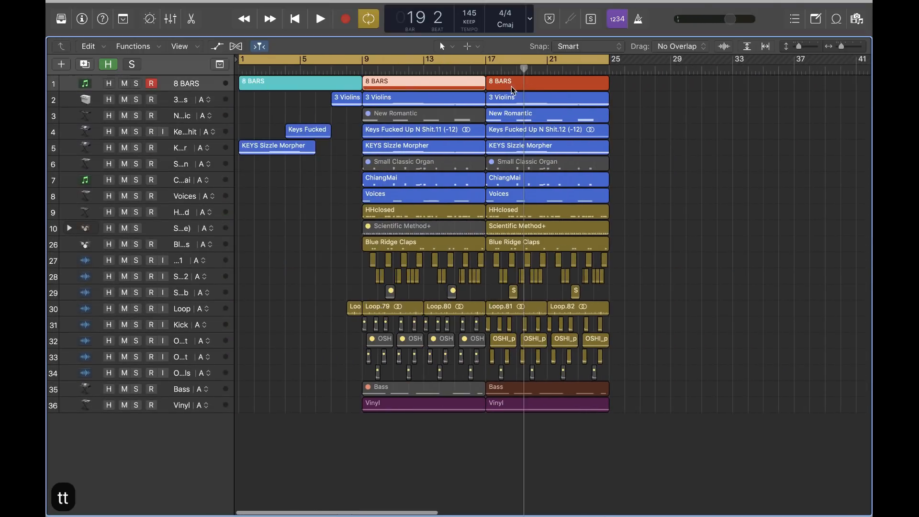
shift+click(512, 86)
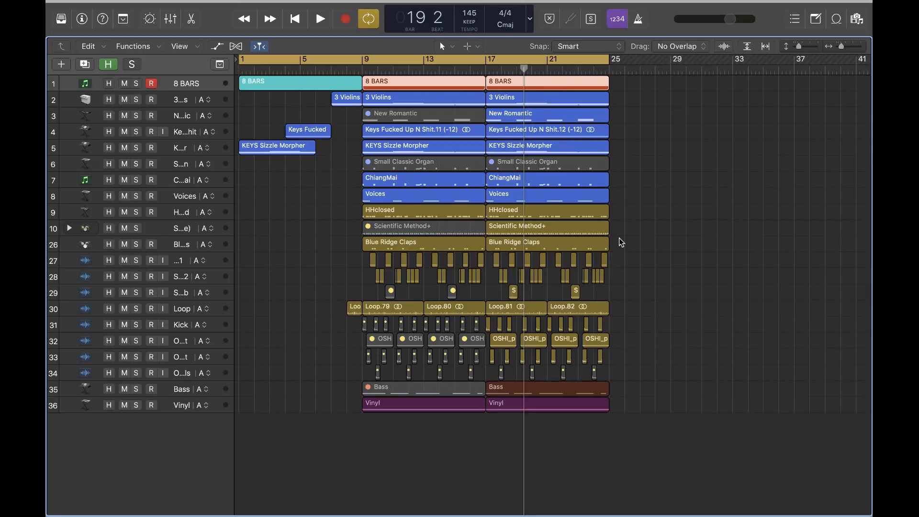
key(shift+super+a)
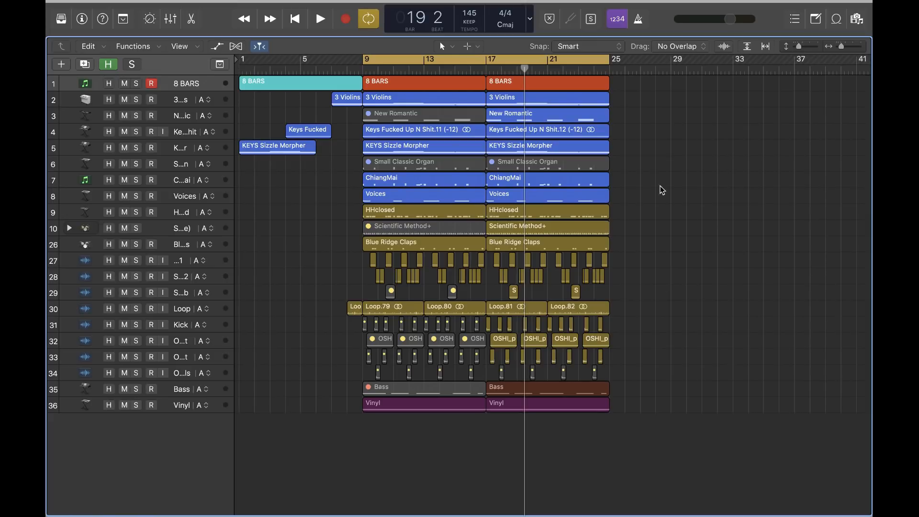
Step: Compare the sections at bars 9 and 17, picking out their 8 BARS and Small Classic Organ regions
scroll(665, 189, up, 5)
scroll(666, 189, down, 3)
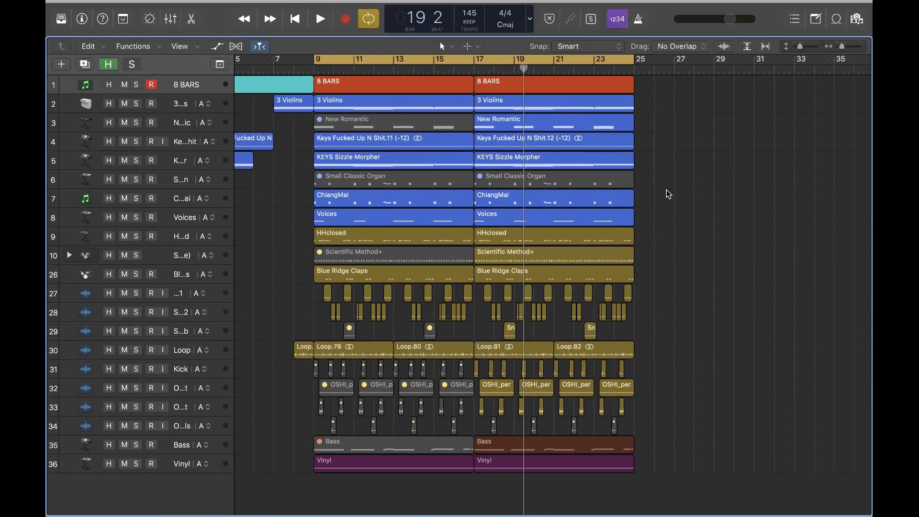
key(t)
key(t)
shift+click(496, 92)
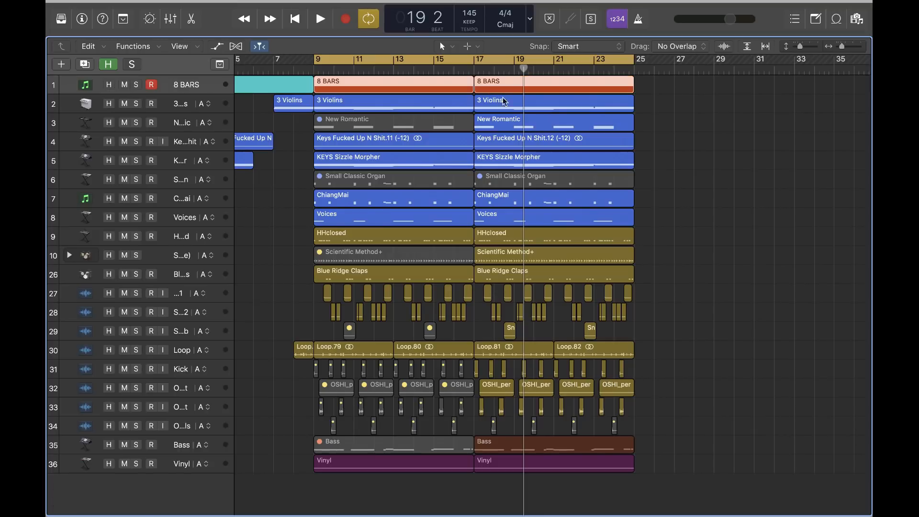
click(553, 91)
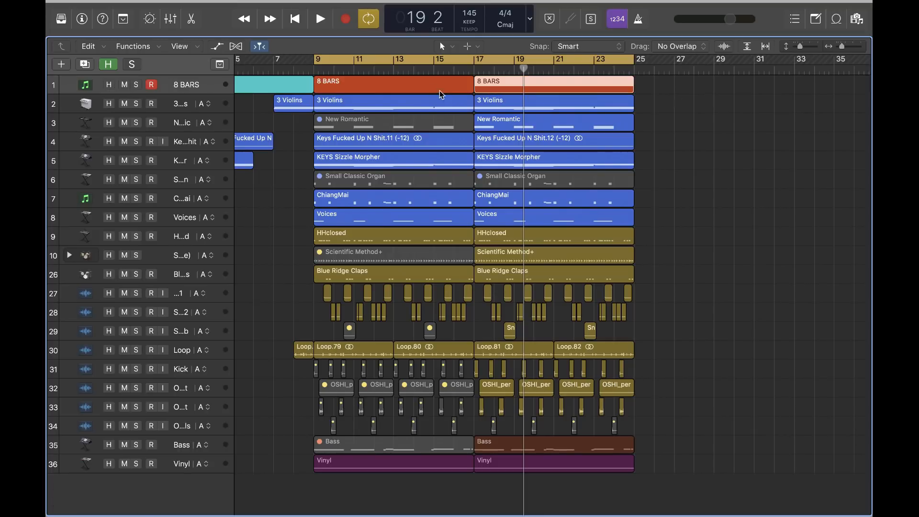
click(427, 89)
scroll(730, 223, down, 1)
scroll(733, 227, up, 1)
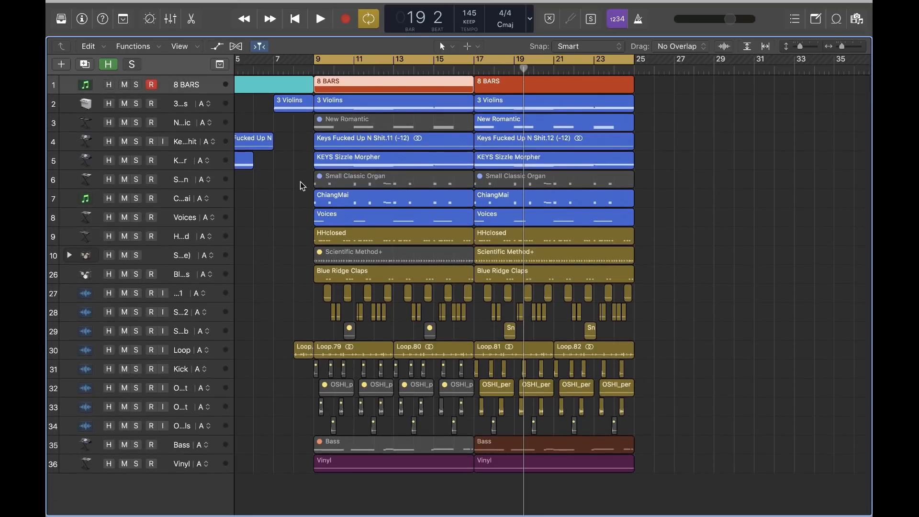
drag(301, 185, 569, 178)
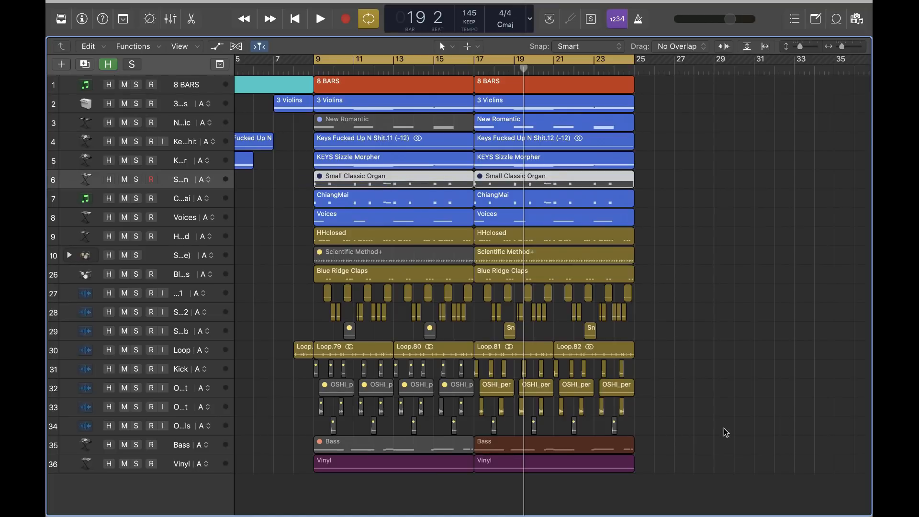
click(694, 430)
Step: Unmute the track 34 regions between bars 17 and 25 and solo that track
key(t)
key(r)
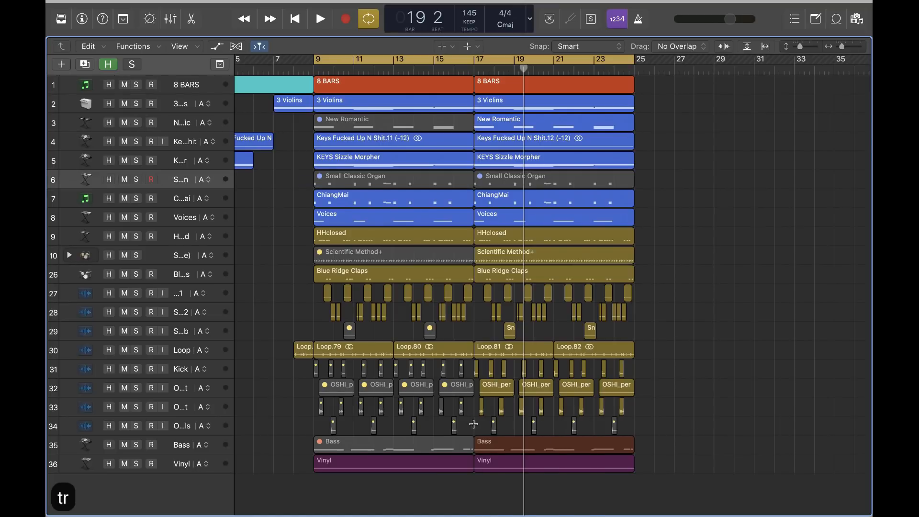
drag(474, 423, 636, 425)
key(ctrl+m)
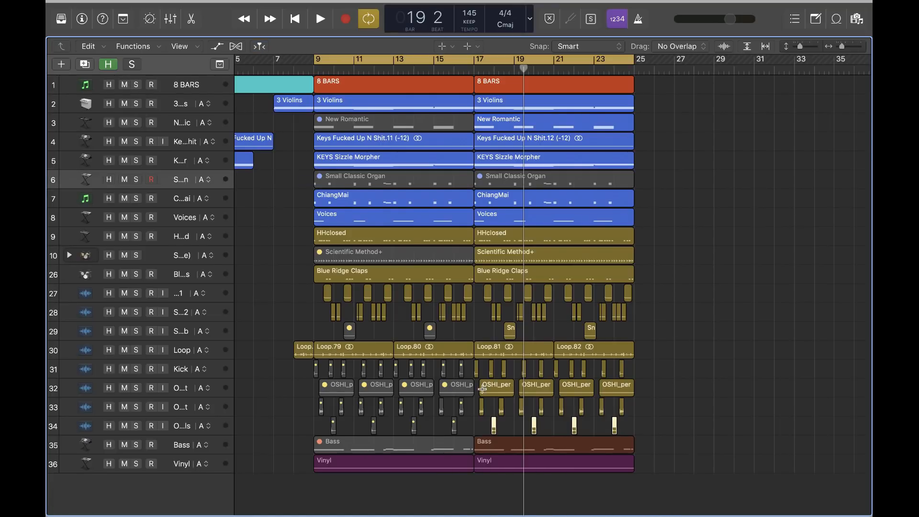
click(222, 433)
key(s)
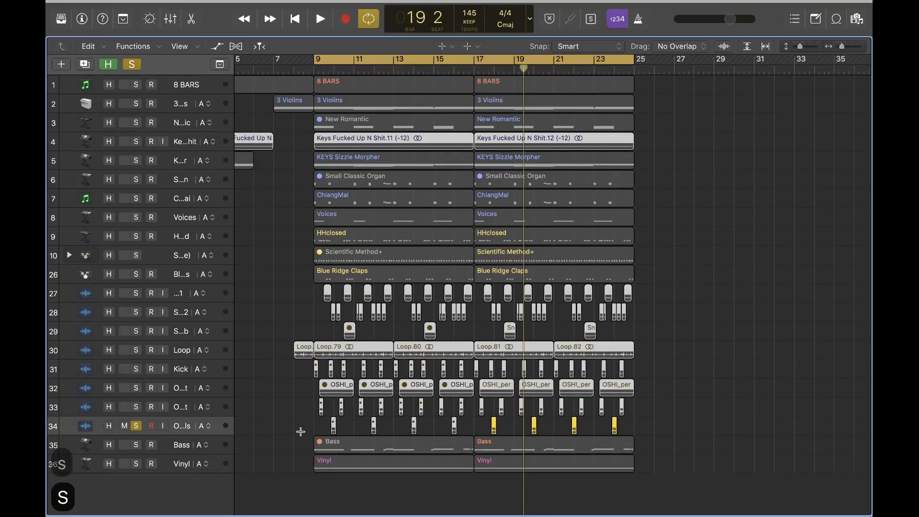
Step: Audition the soloed track 34 regions from bar 17, and turn the solo off
key(space)
key(space)
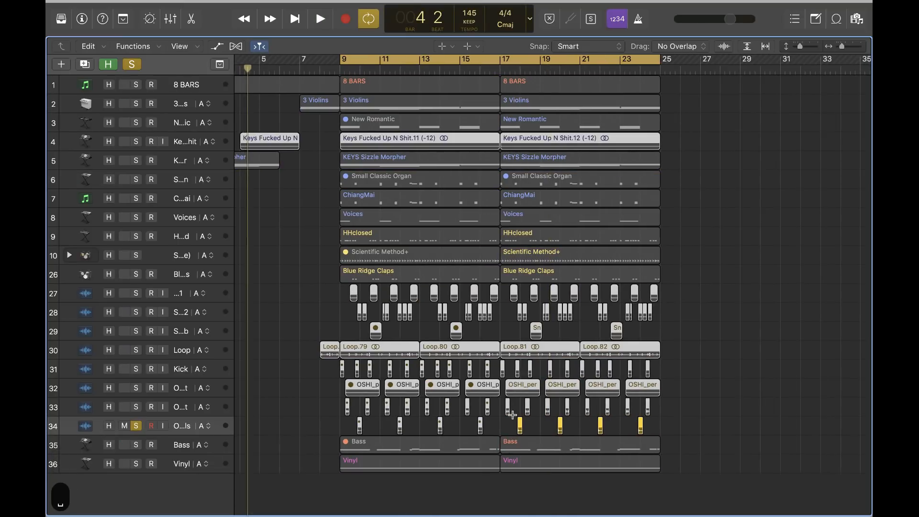
key(t)
key(t)
drag(665, 426, 514, 423)
key(space)
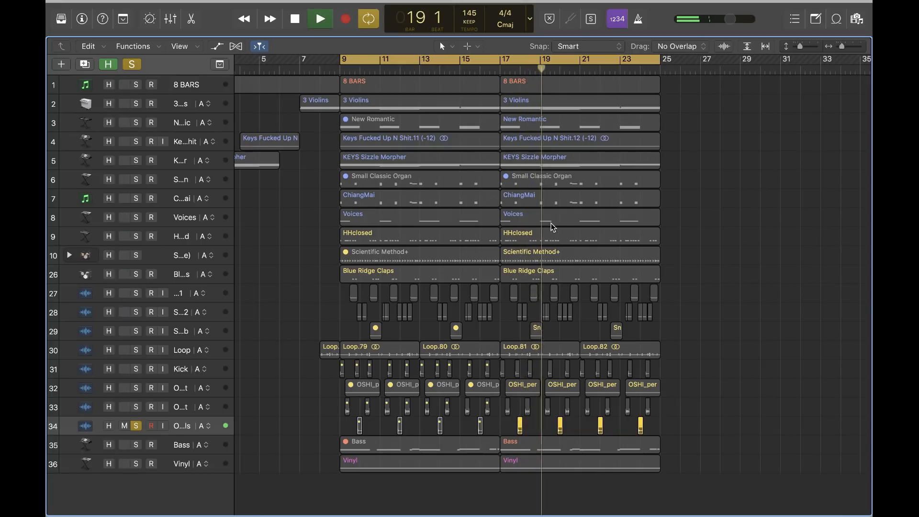
key(space)
key(s)
Step: Unmute the Small Classic Organ region at bar 17 and solo its track
click(520, 176)
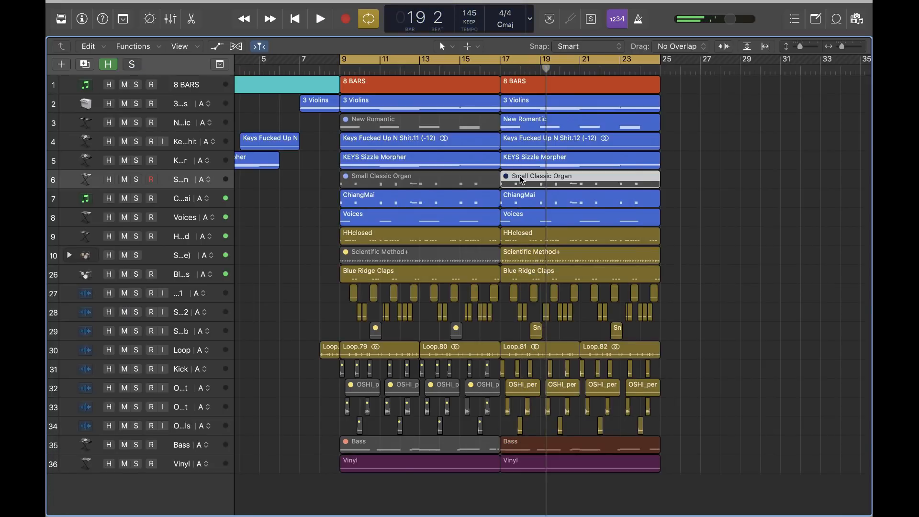
key(t)
key(t)
key(t)
key(t)
key(s)
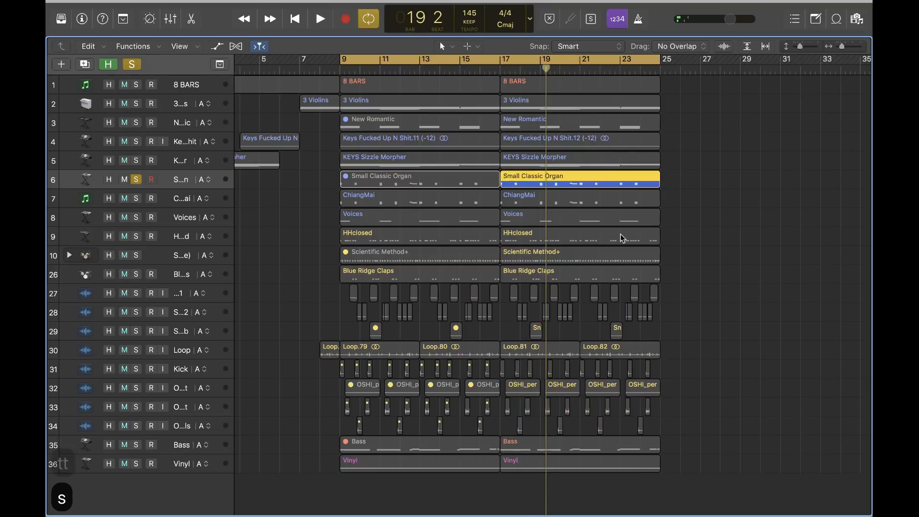
Step: Play the soloed organ part, turn its solo off and mute the bar 17 organ region again
key(space)
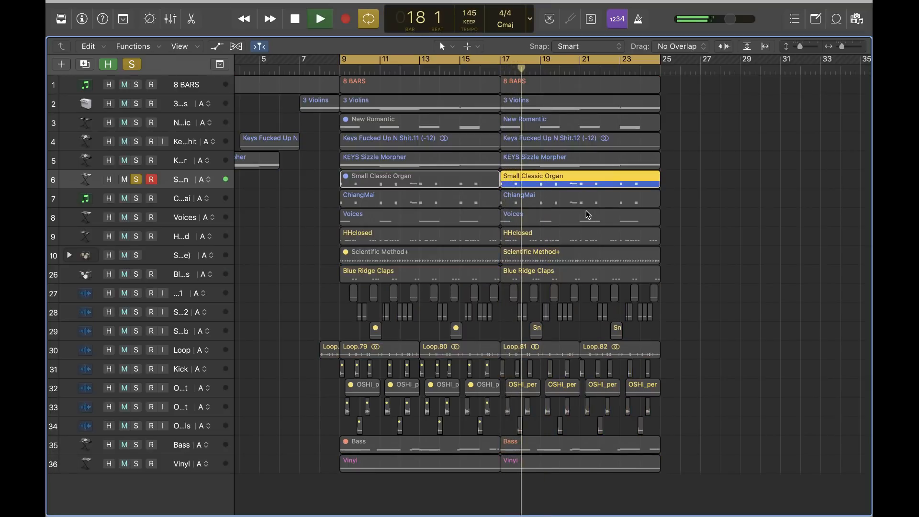
key(space)
key(s)
key(t)
key(m)
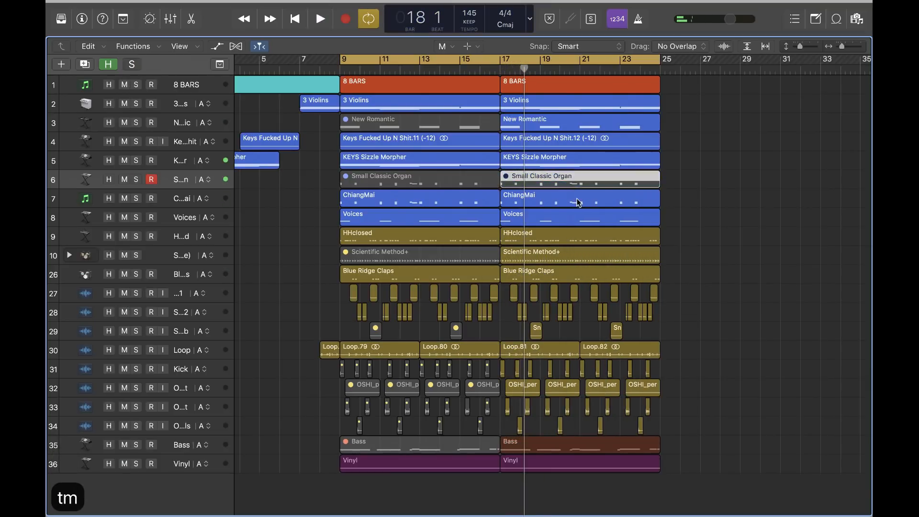
Step: Mute the track 34 regions between bars 17 and 25 again
key(t)
key(t)
key(t)
key(r)
drag(660, 425, 499, 424)
key(ctrl+m)
key(t)
key(t)
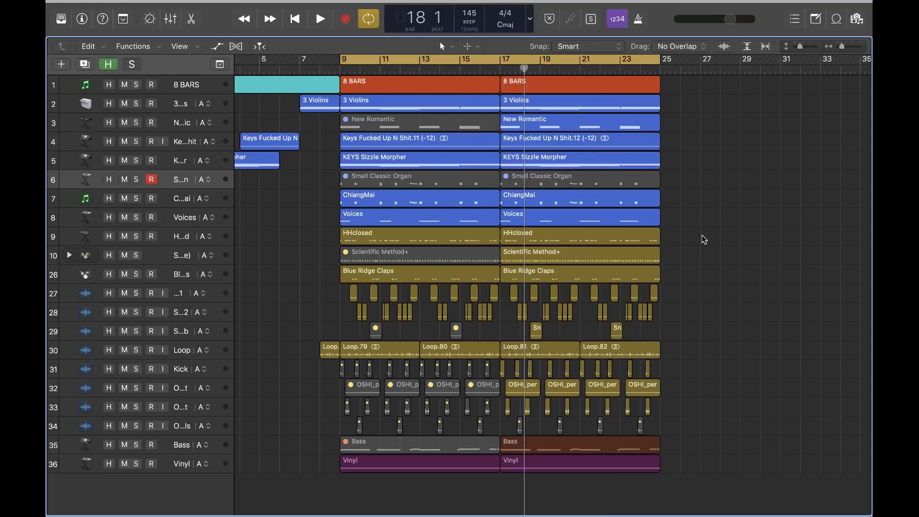
Step: Set the cycle range to bars 17–25, repeat that section on all tracks at bar 25, and turn cycle mode off
click(612, 183)
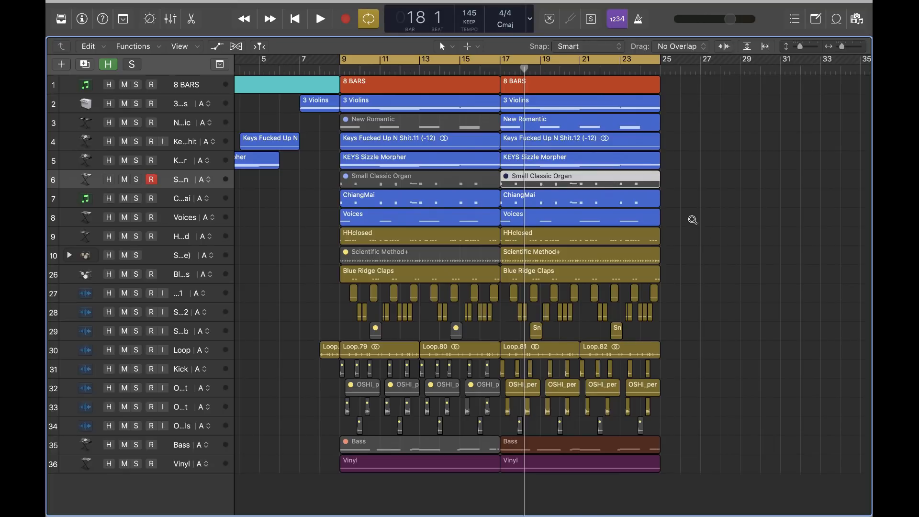
key(super+Left)
key(u)
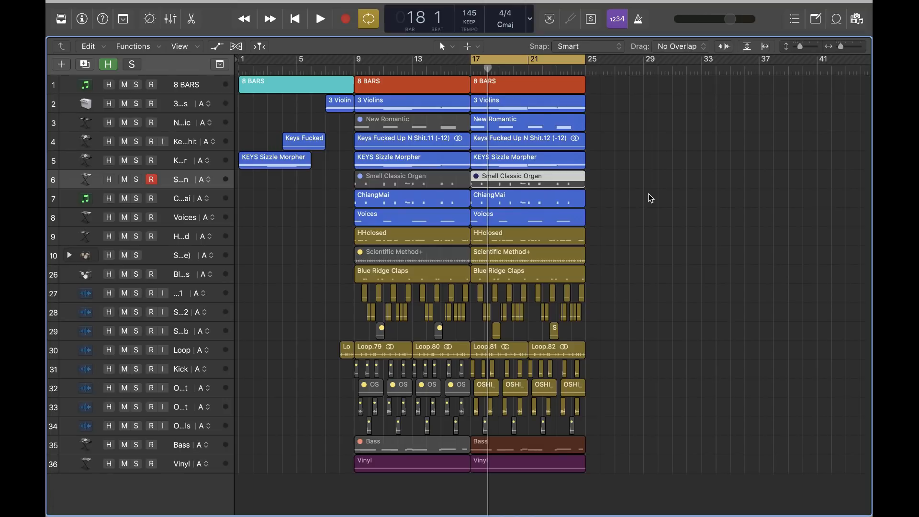
key(ctrl+super+r)
key(c)
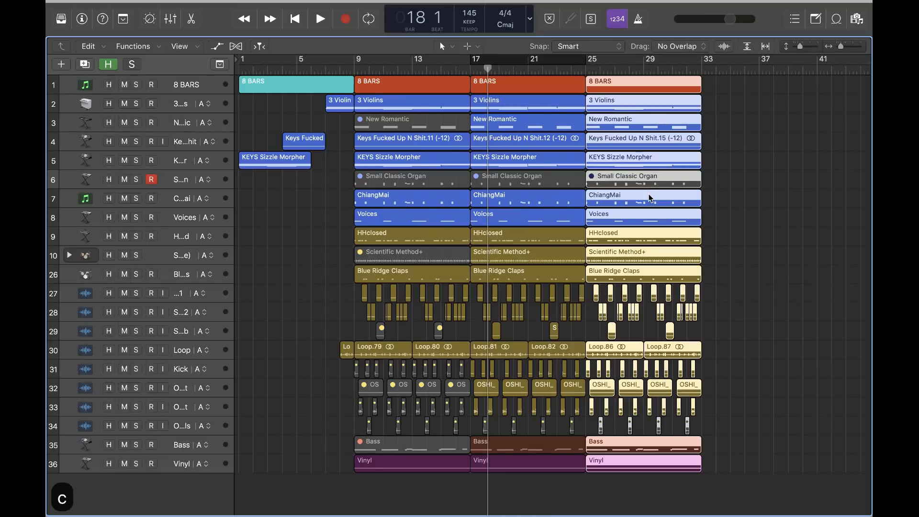
Step: Color the 8 BARS region at bar 25 magenta
click(659, 88)
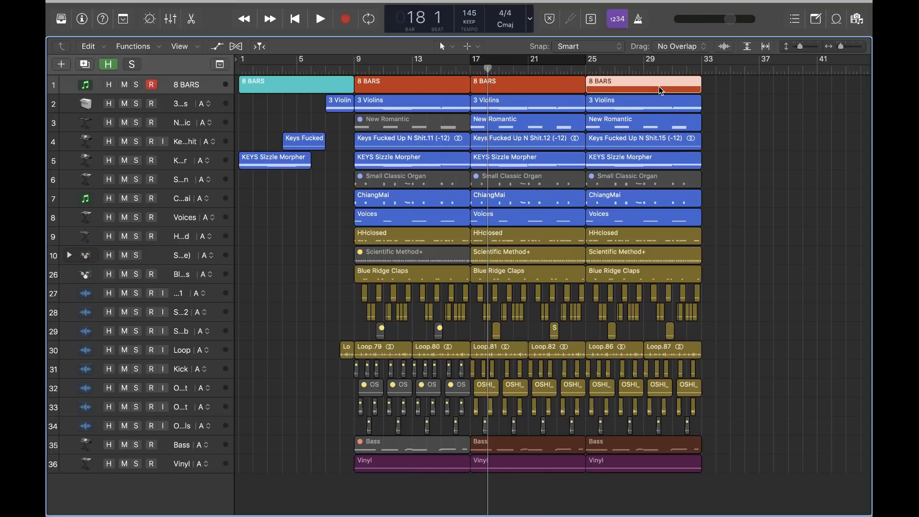
key(alt+c)
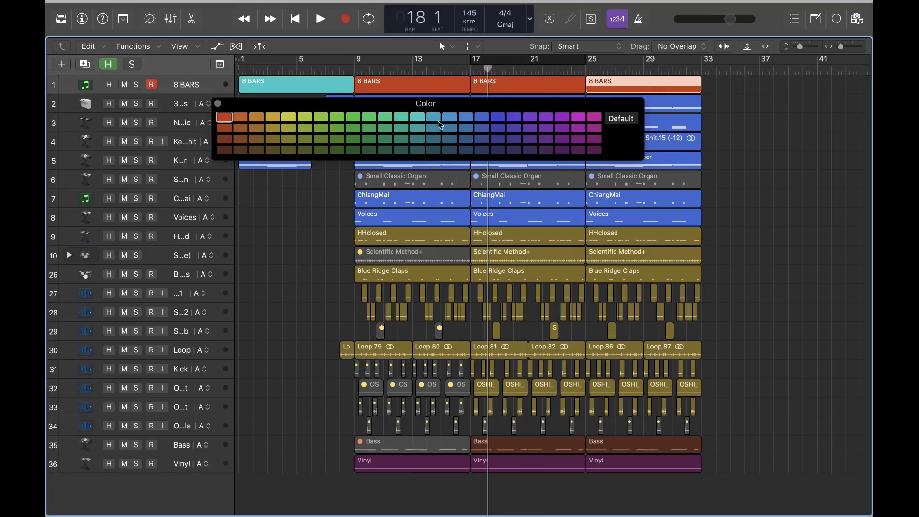
click(320, 117)
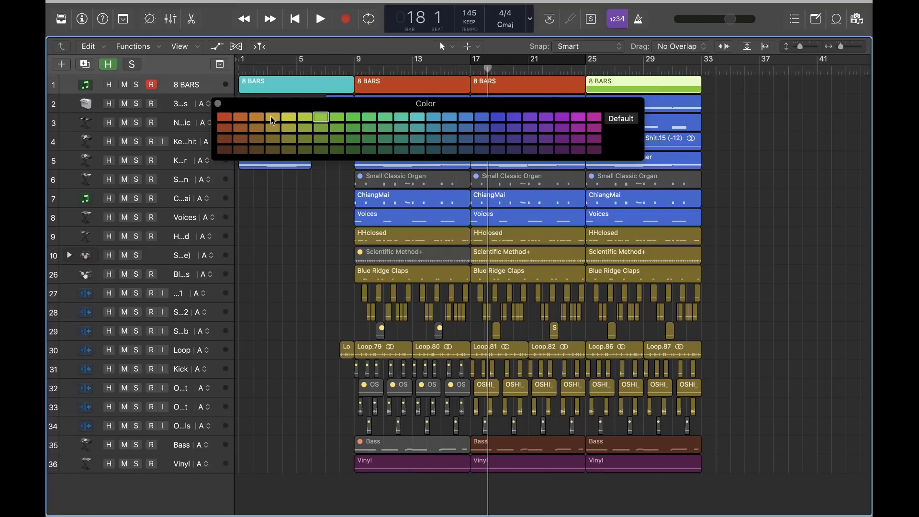
click(594, 118)
key(alt+c)
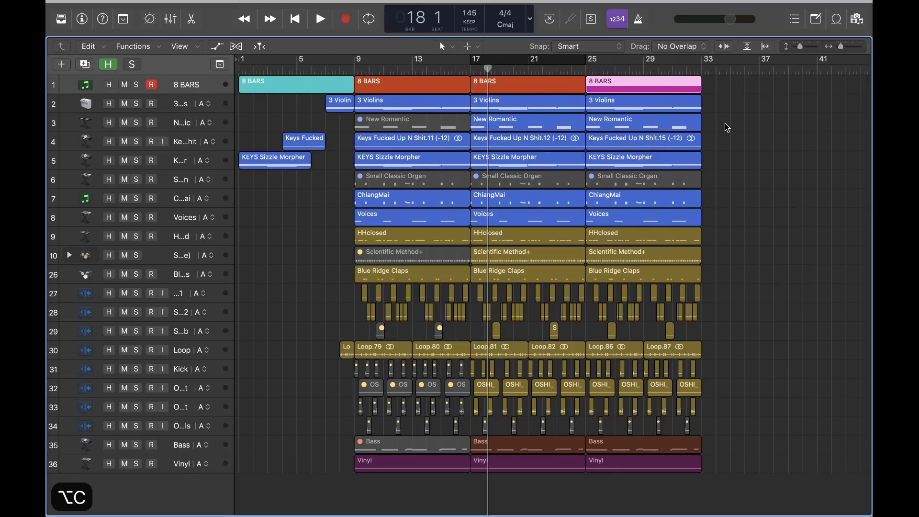
Step: Set the cycle range to bars 25–33 and briefly play the repeated section
key(u)
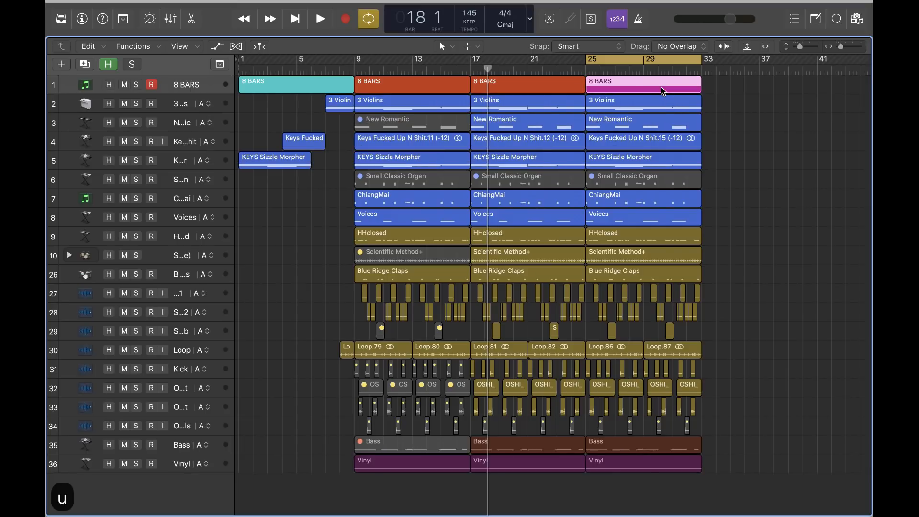
scroll(661, 87, right, 5)
key(space)
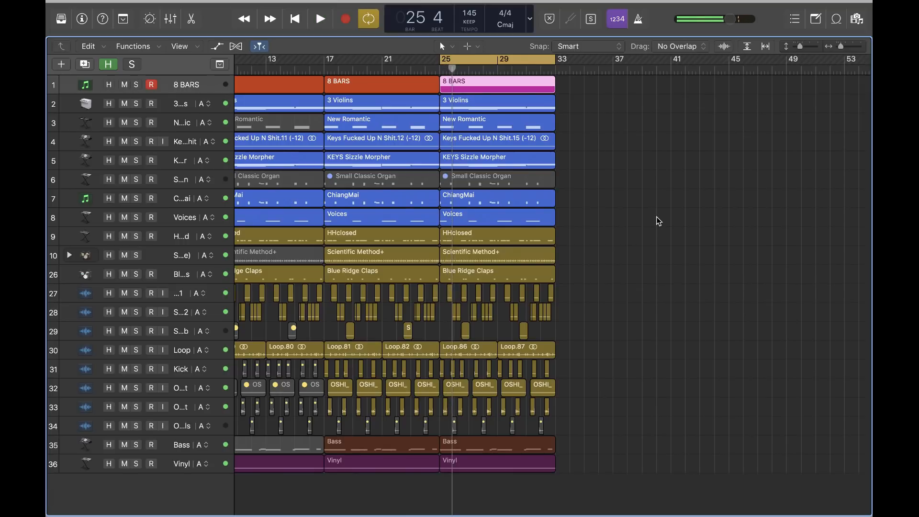
key(ctrl+m)
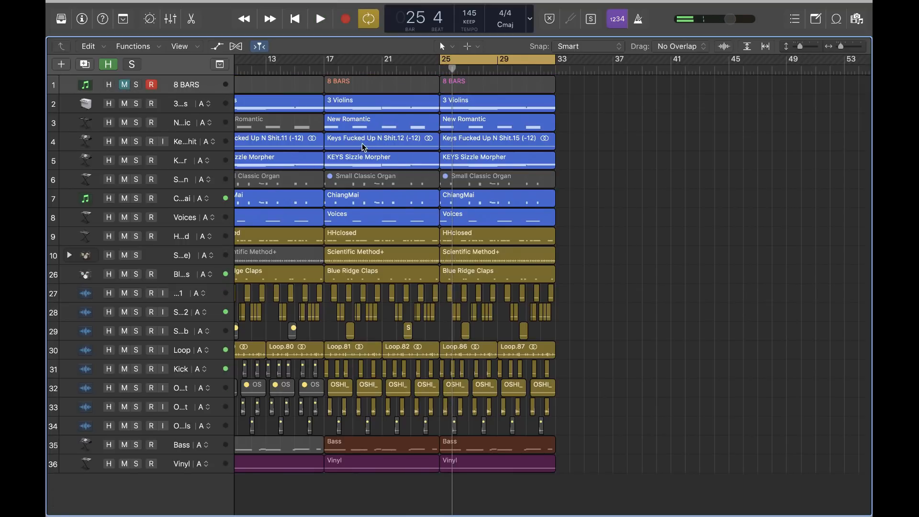
key(m)
Step: With the Mute tool, mute the bar 25 regions on the KEYS Sizzle Morpher, track 4 keys, New Romantic, 3 Violins, ChiangMai and Voices tracks
key(t)
key(m)
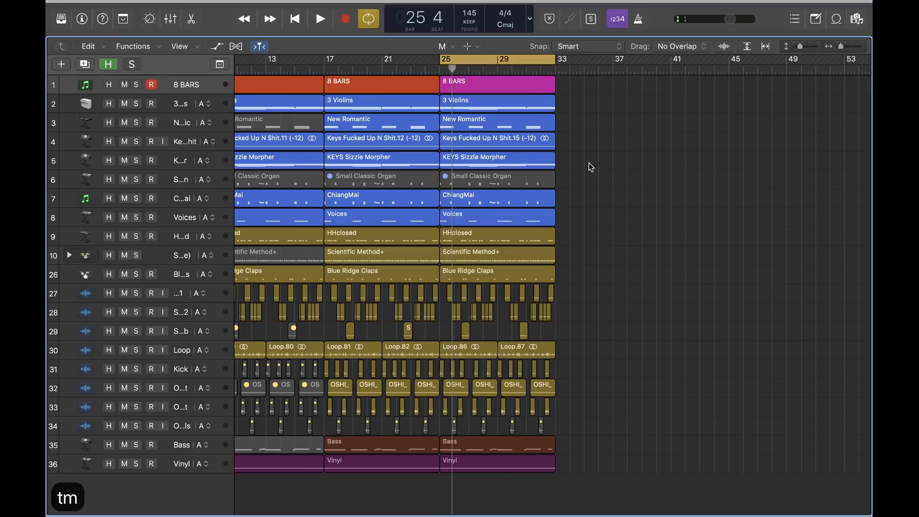
click(525, 158)
click(508, 141)
click(506, 124)
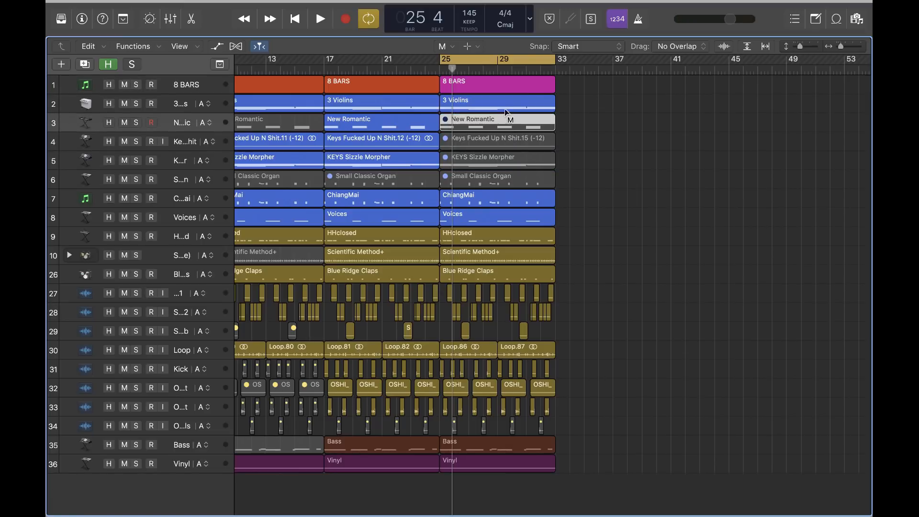
click(505, 106)
click(495, 204)
click(492, 217)
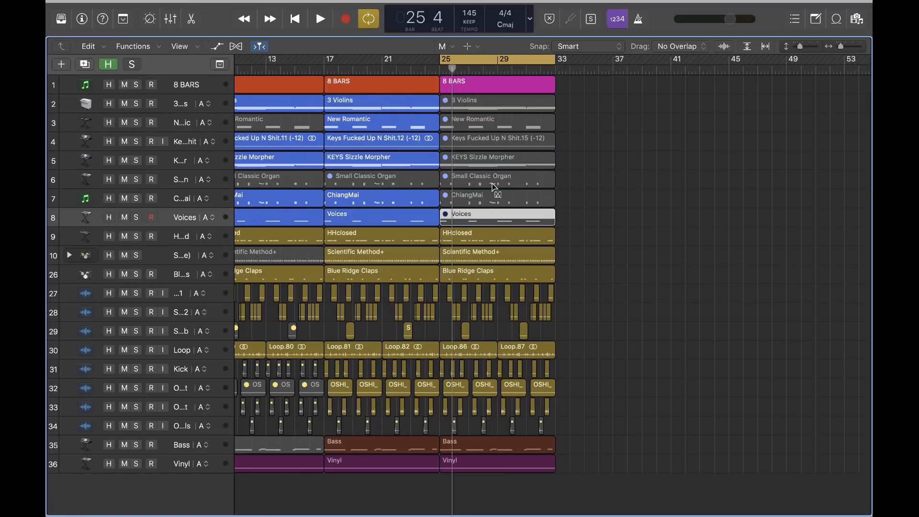
Step: Unmute the Small Classic Organ region at bar 25 and play the section
click(494, 185)
scroll(493, 185, left, 3)
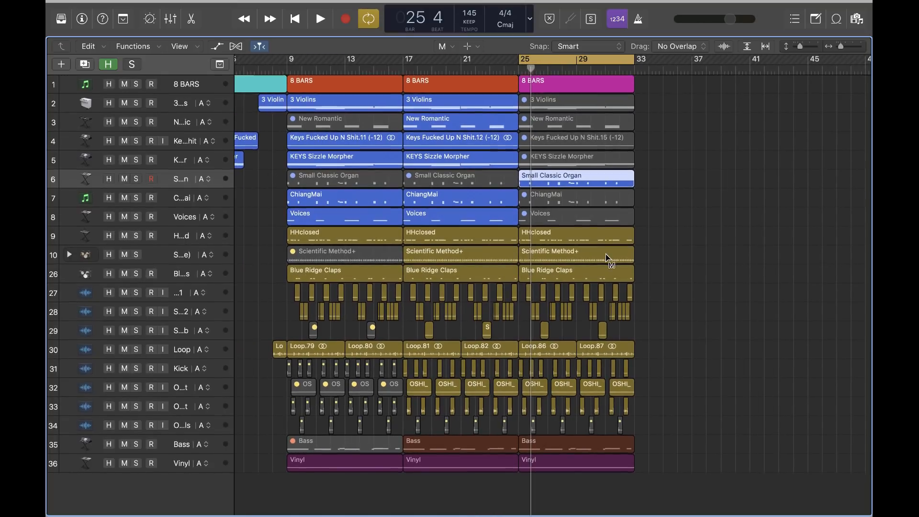
key(space)
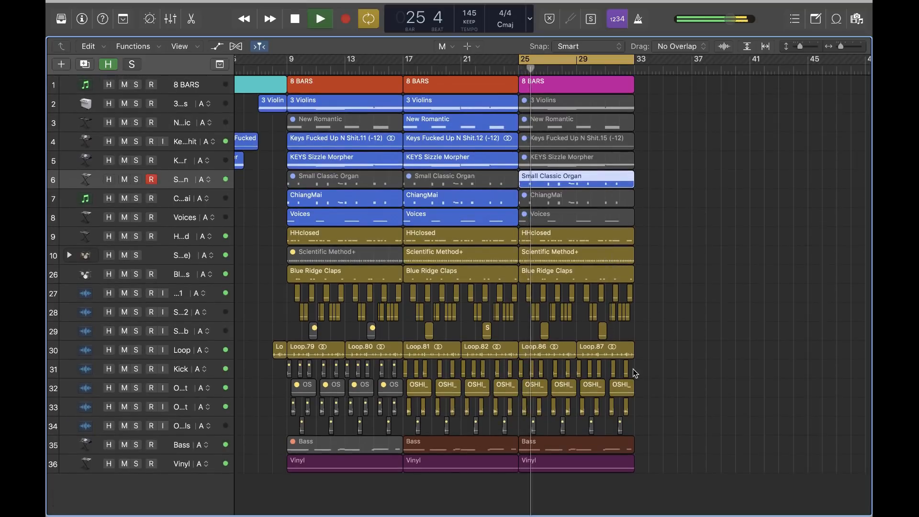
Step: Marquee-select the bars 25–33 regions on tracks 28 to 34, mute them, and briefly play the section
key(space)
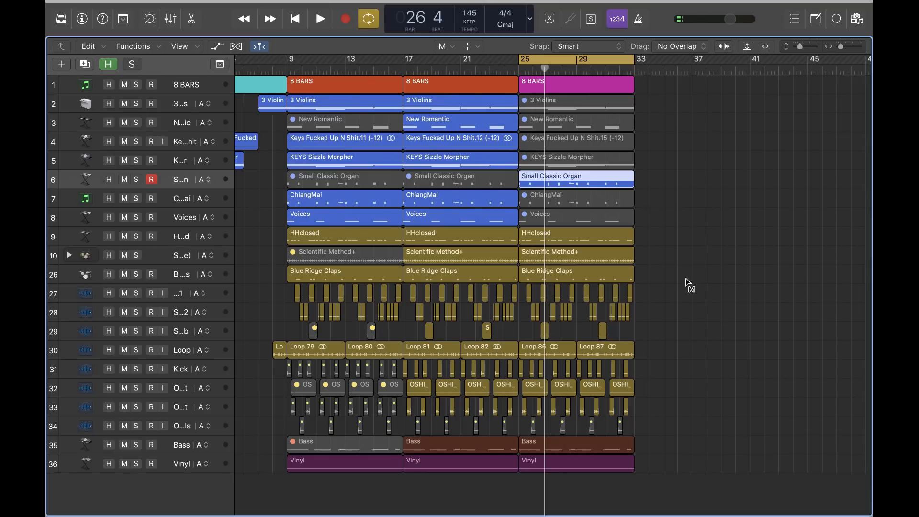
key(super+Right)
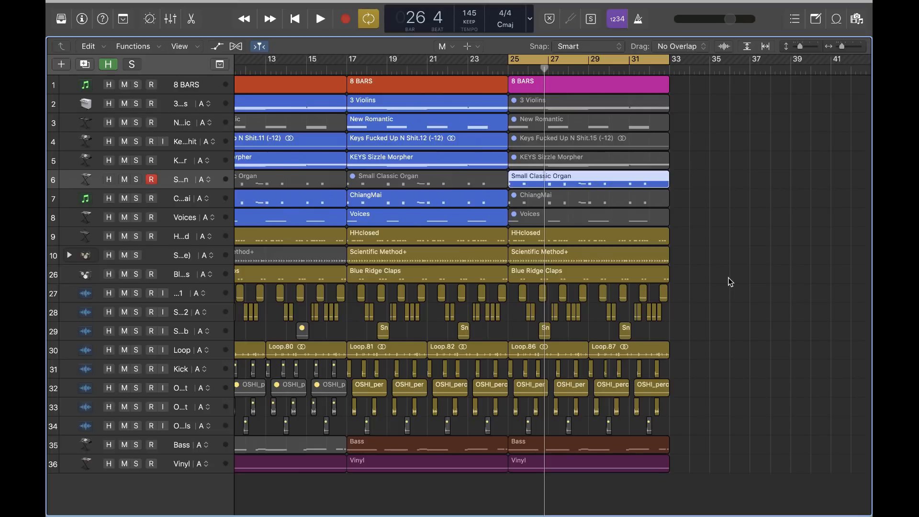
key(t)
key(r)
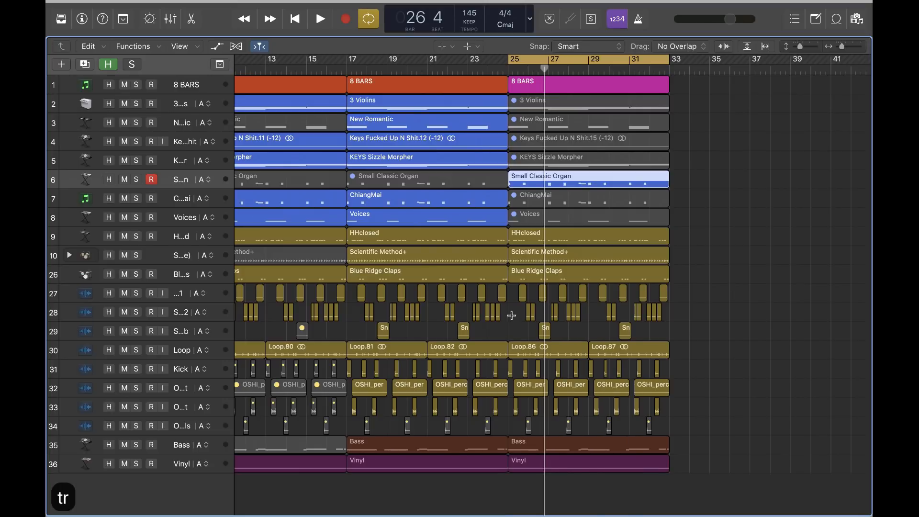
drag(509, 314, 670, 417)
key(ctrl+m)
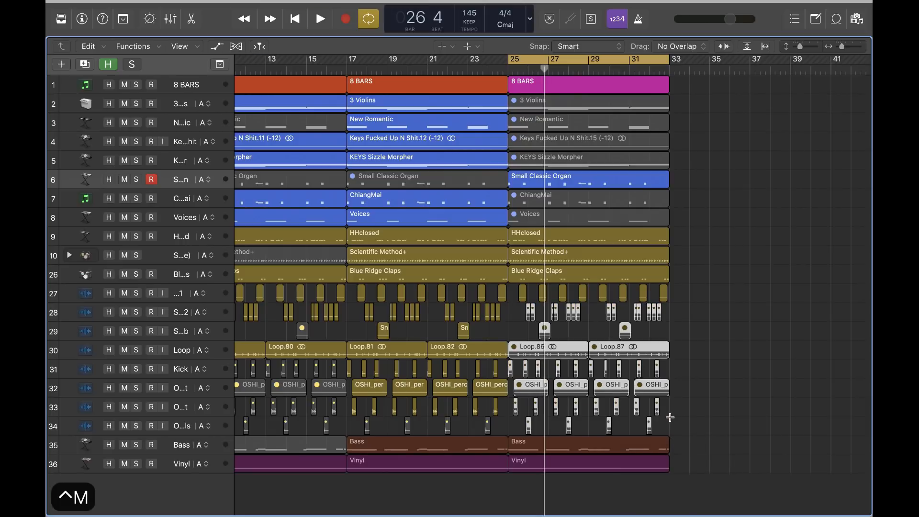
key(space)
click(729, 330)
key(t)
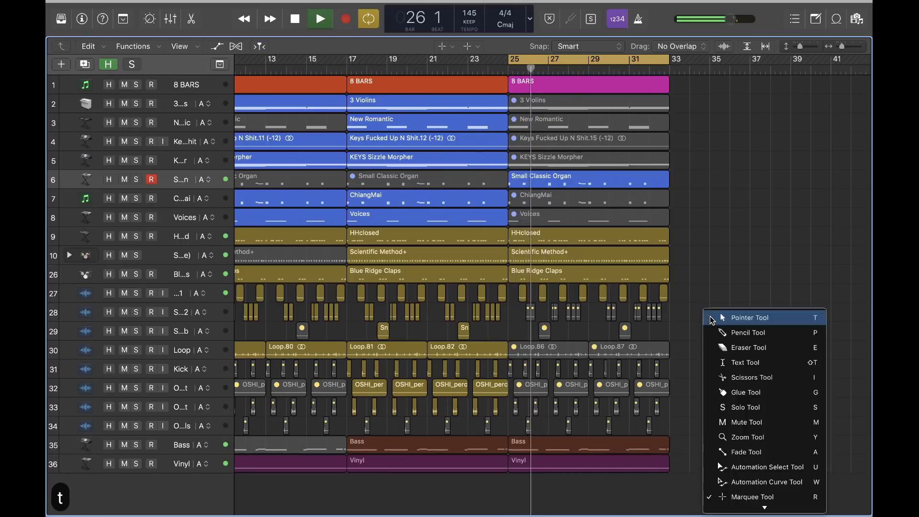
key(t)
key(space)
Step: With the Mute tool, mute the Scientific Method+, HHclosed and Blue Ridge Claps regions at bar 25
key(t)
key(m)
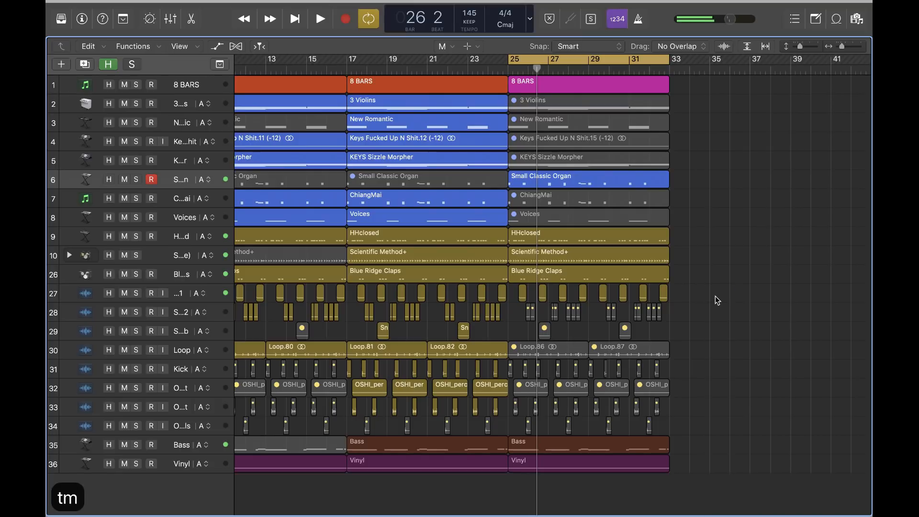
click(569, 246)
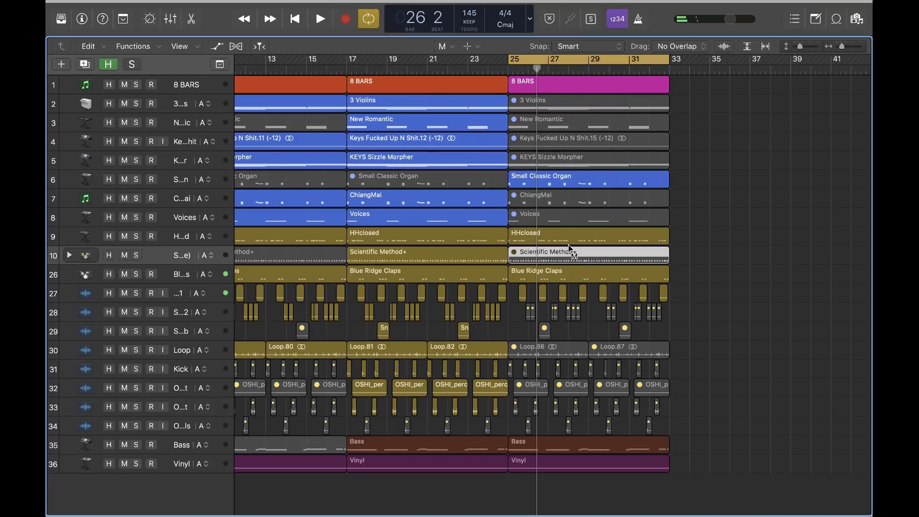
click(565, 239)
click(565, 278)
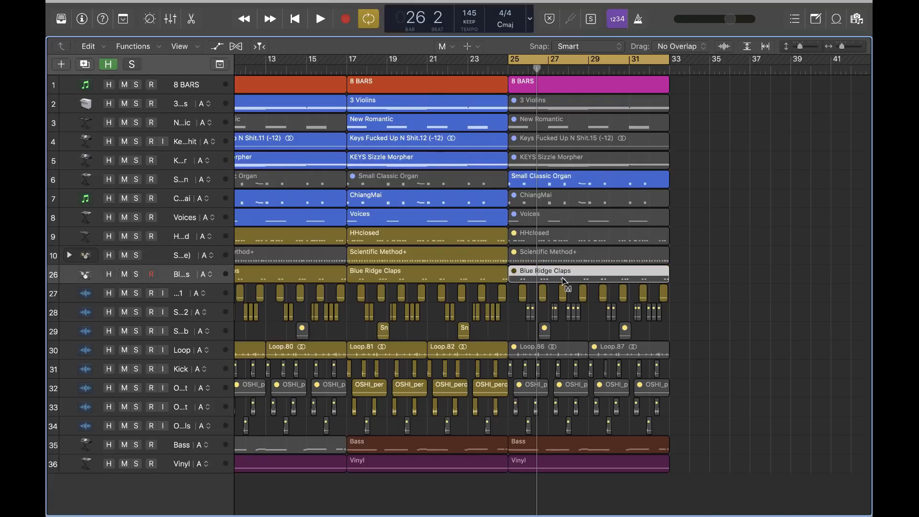
Step: Marquee-select the bars 25–33 regions on tracks 28 and 29 and unmute them
key(t)
key(t)
key(t)
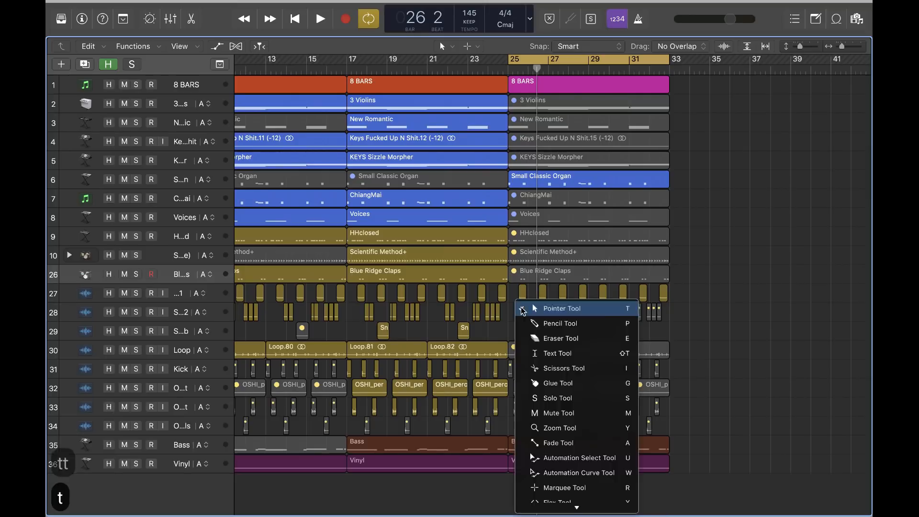
key(r)
drag(509, 307, 669, 331)
key(ctrl+m)
Step: Play the bar 25 section through to its end at bar 33 with cycling turned off
key(space)
key(t)
key(t)
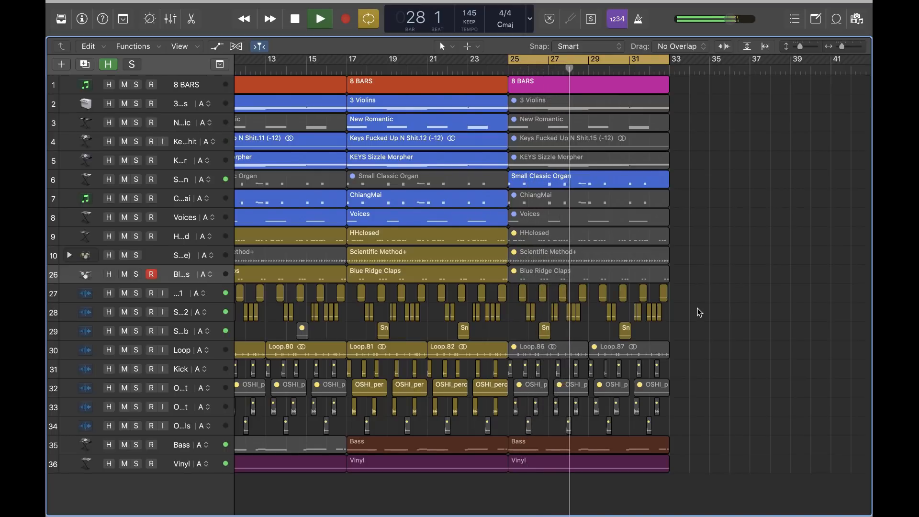
key(c)
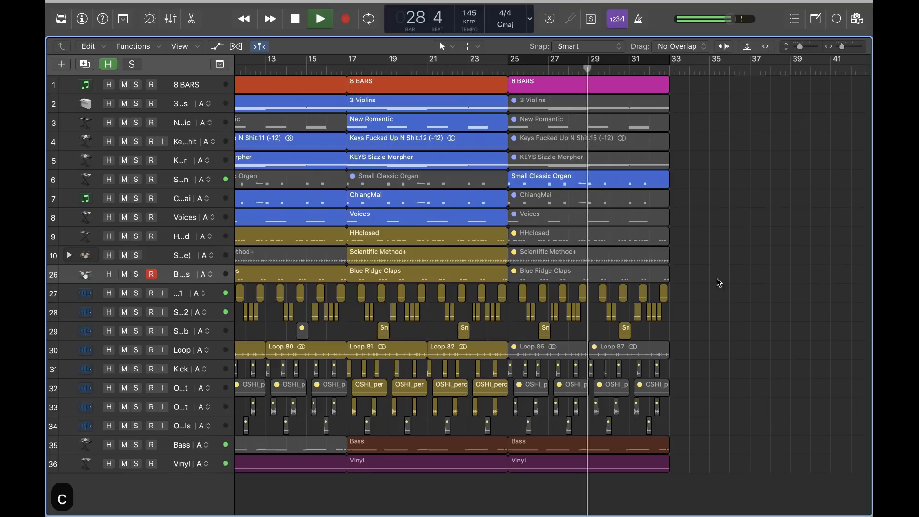
ctrl+alt+click(729, 202)
ctrl+alt+click(731, 201)
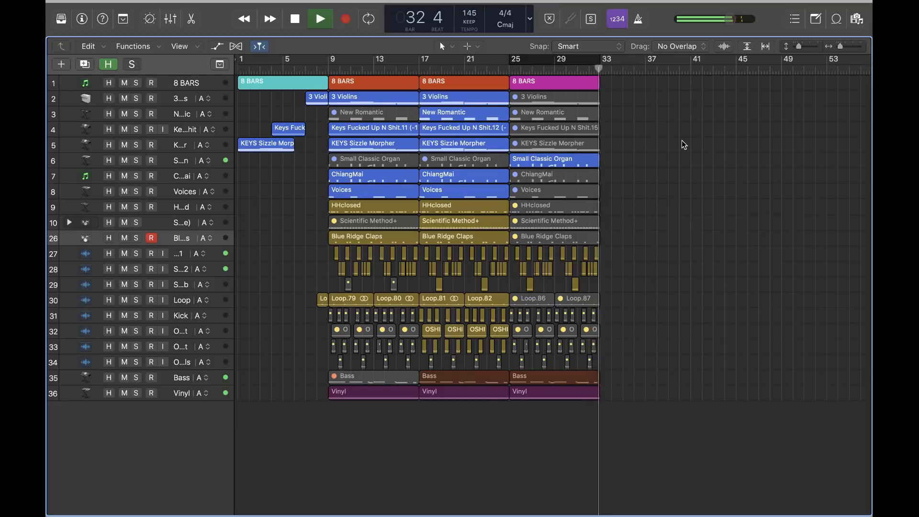
key(space)
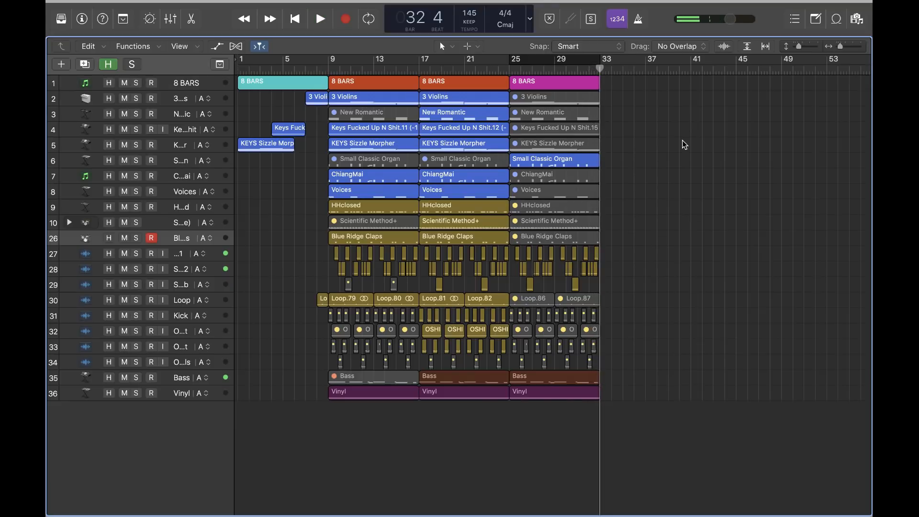
Step: Repeat the bars 25–33 section at bar 33, turn cycling off and briefly play the copy
key(c)
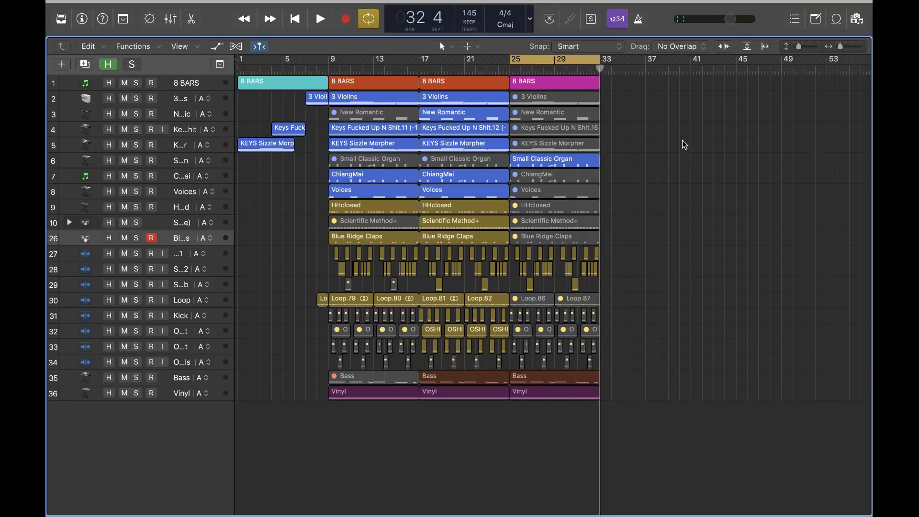
key(ctrl+super+r)
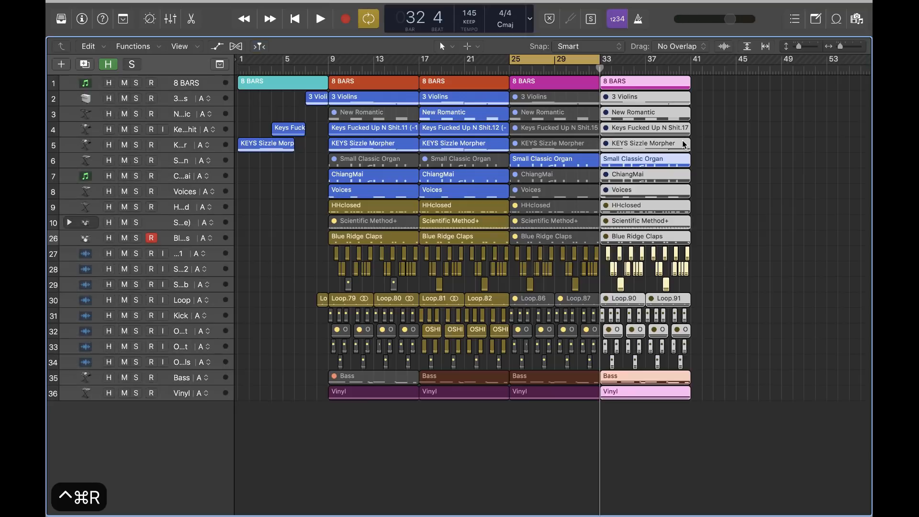
key(c)
key(space)
click(736, 178)
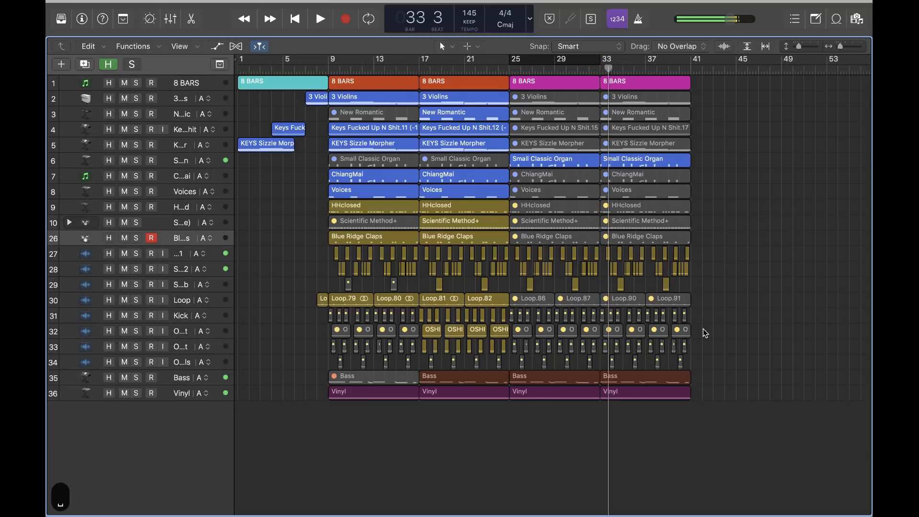
Step: Marquee-select the bars 33–41 regions on tracks 30 to 34, unmute them, and return to the Pointer tool
key(t)
key(r)
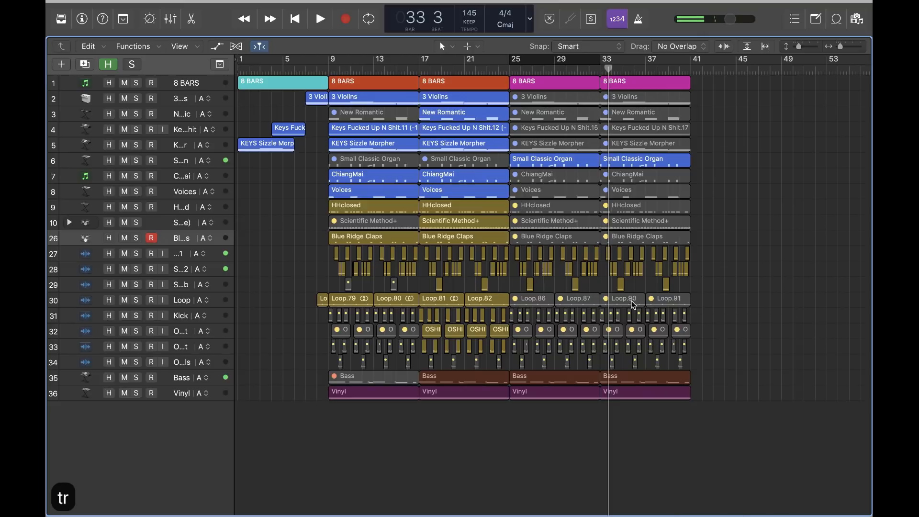
drag(600, 297, 692, 370)
key(ctrl+m)
key(c)
key(c)
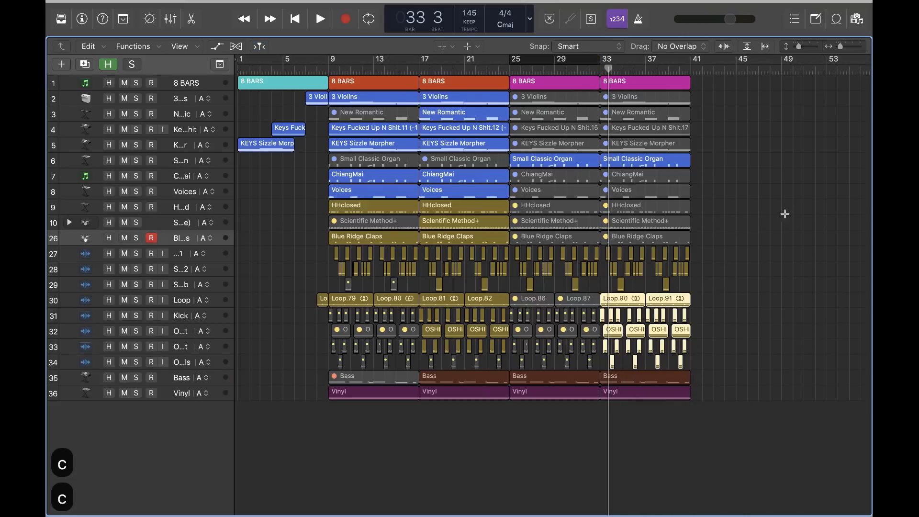
click(791, 219)
key(t)
key(t)
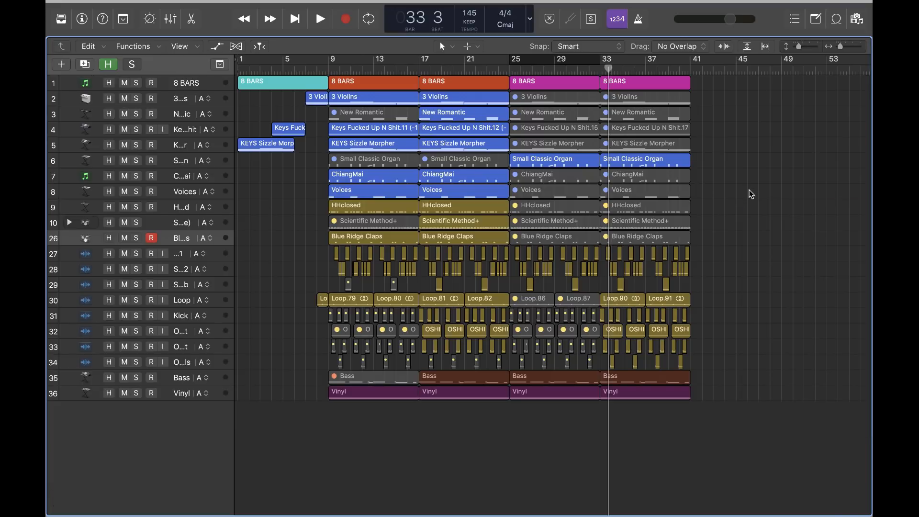
Step: Play the transition into the bar 33 section, starting from bar 31
click(588, 75)
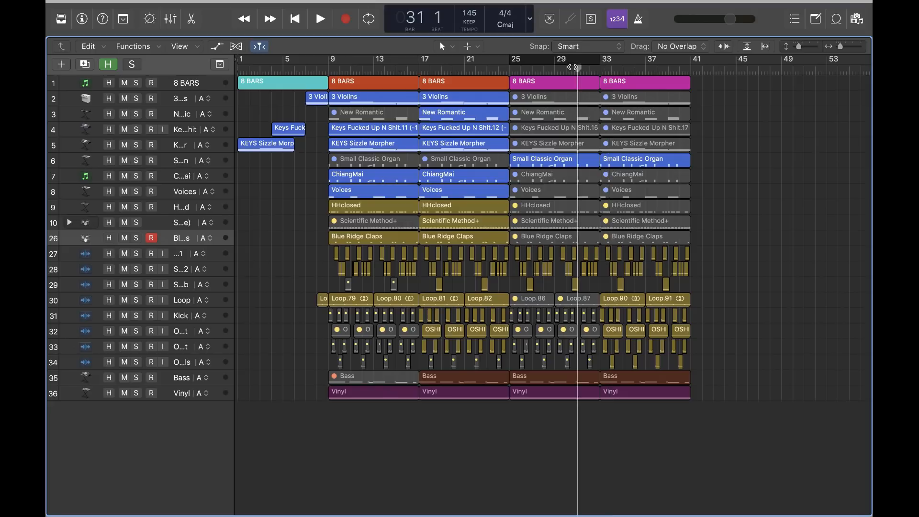
key(space)
scroll(775, 255, right, 3)
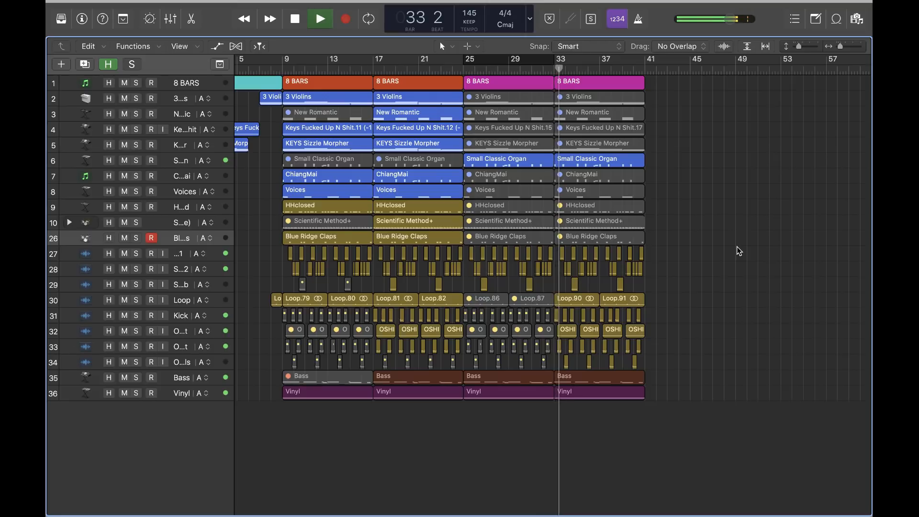
key(space)
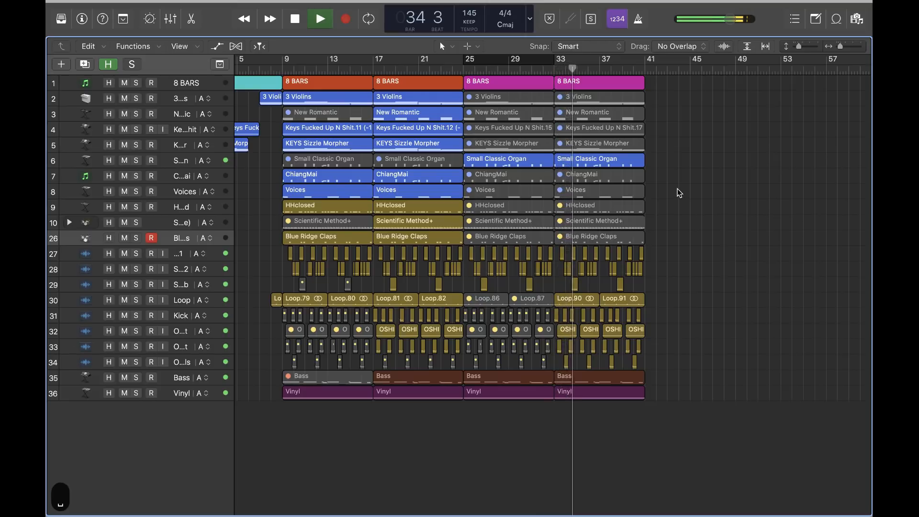
Step: At bar 33, mute the Small Classic Organ region and unmute ChiangMai, and play the transition into that section
key(t)
key(m)
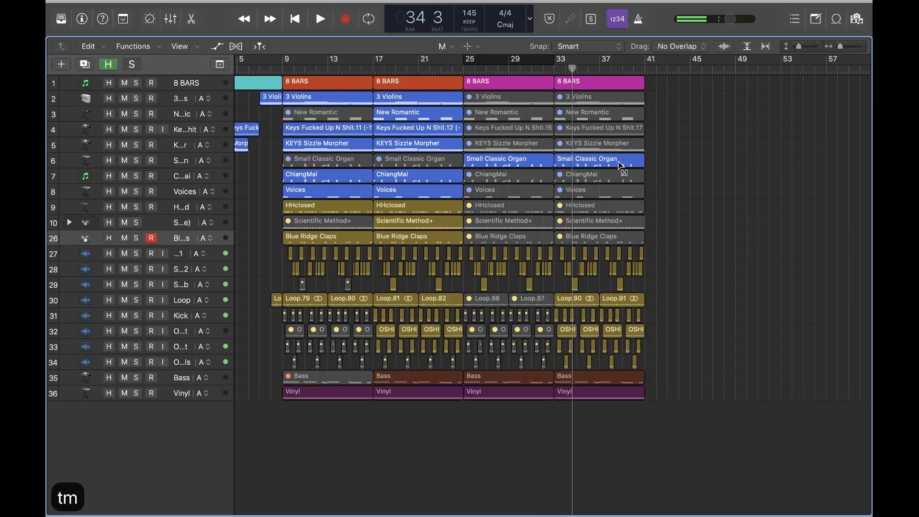
click(620, 164)
click(618, 178)
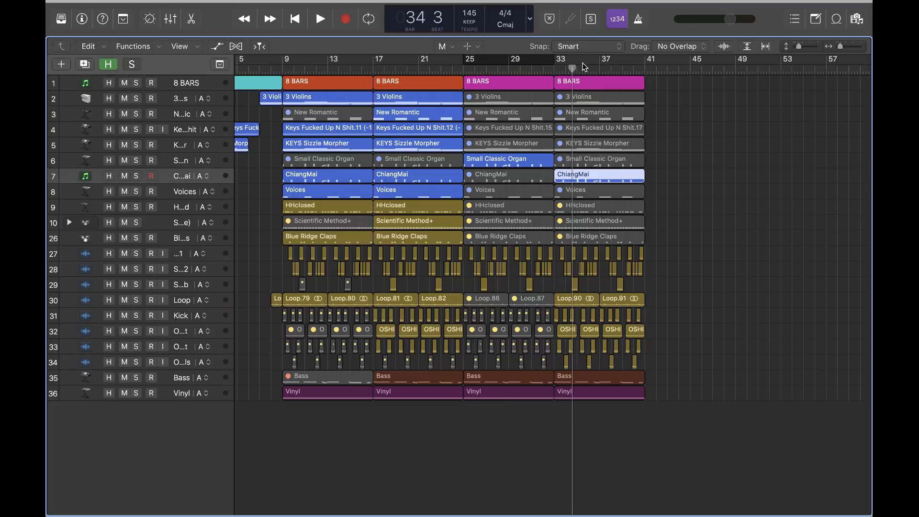
click(523, 72)
key(space)
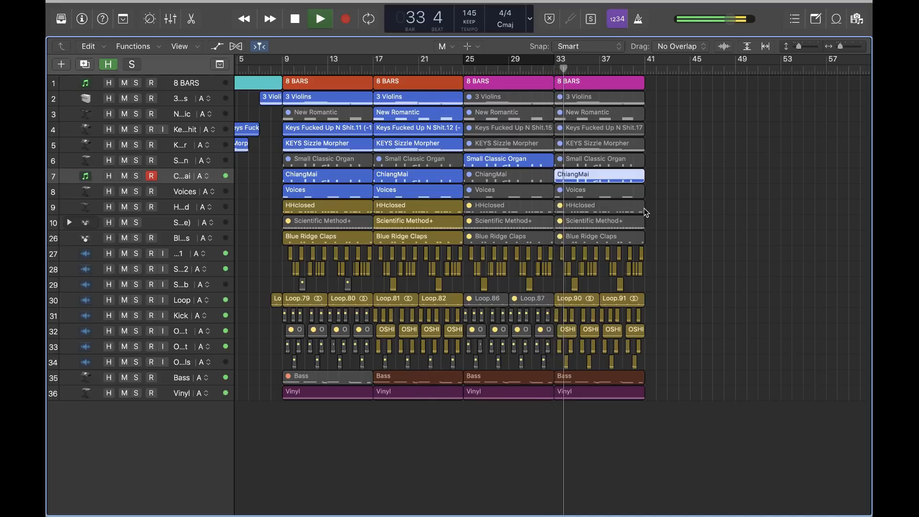
key(space)
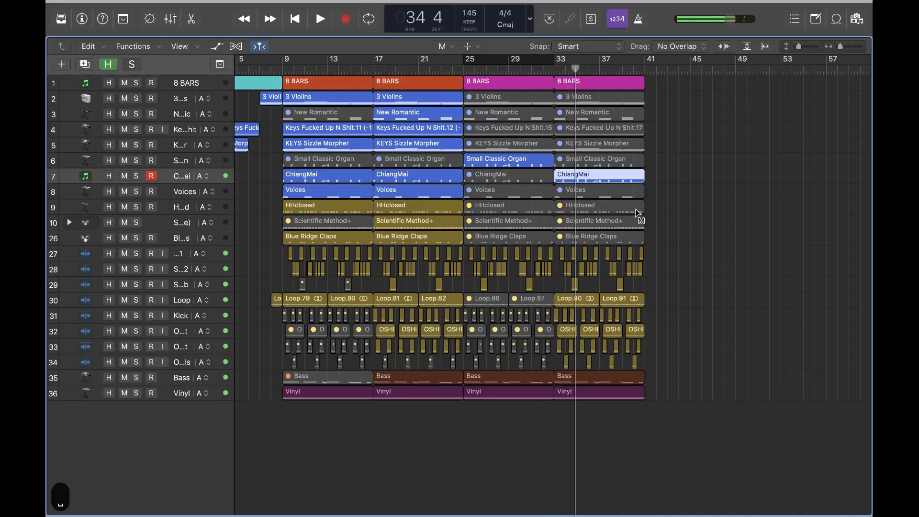
Step: Unmute the HHclosed region at bar 33 and play the section through to bar 41
click(641, 209)
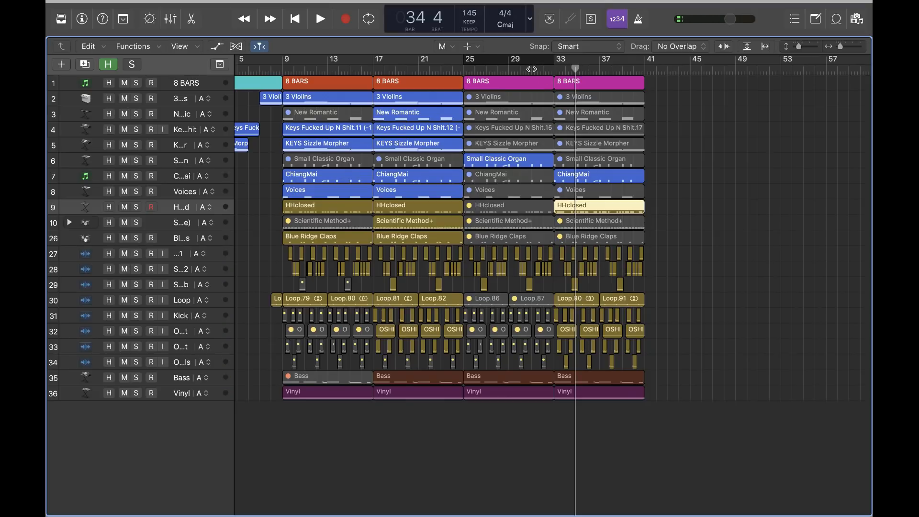
key(space)
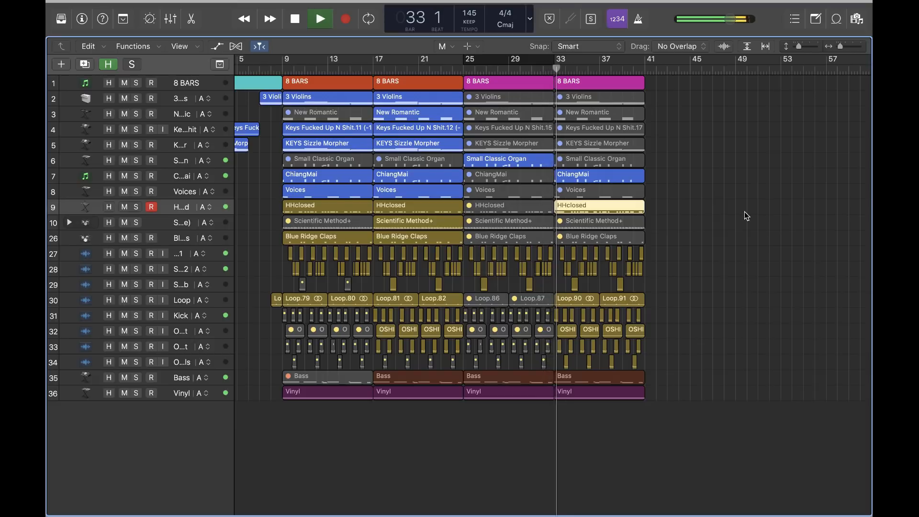
key(t)
key(t)
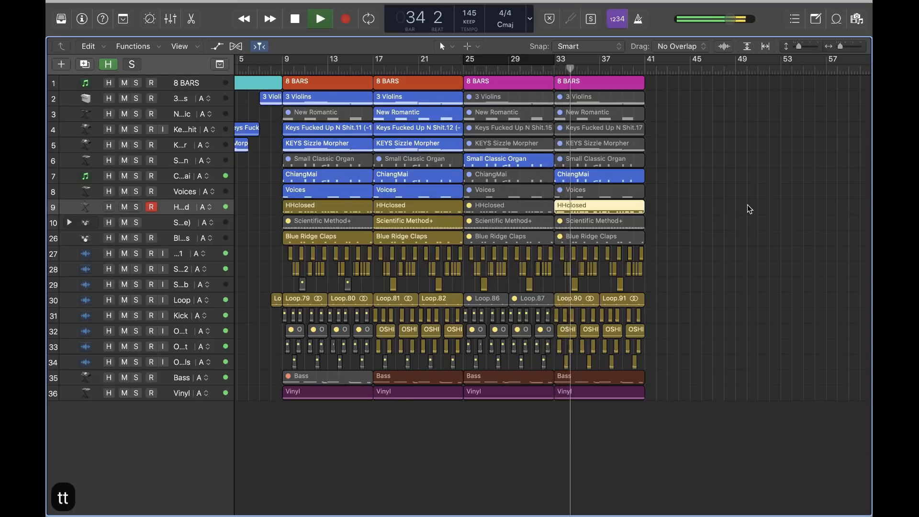
click(748, 205)
scroll(747, 206, down, 2)
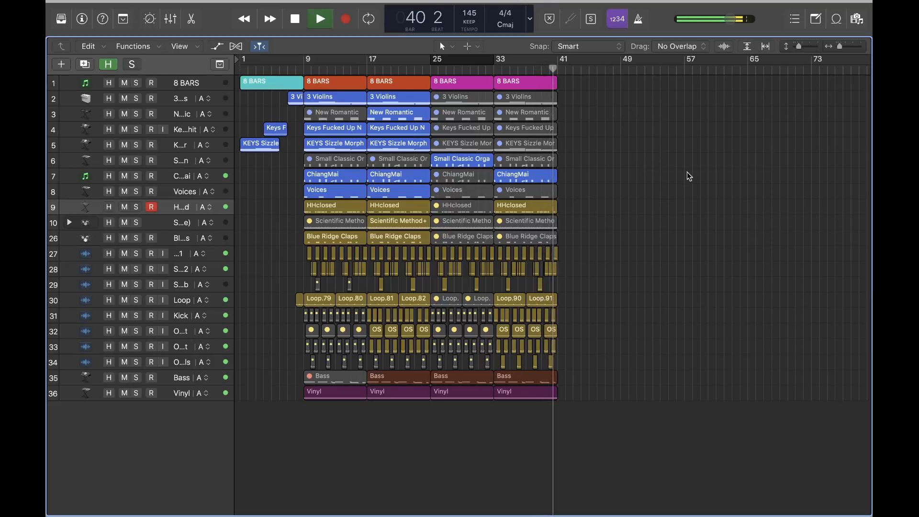
key(space)
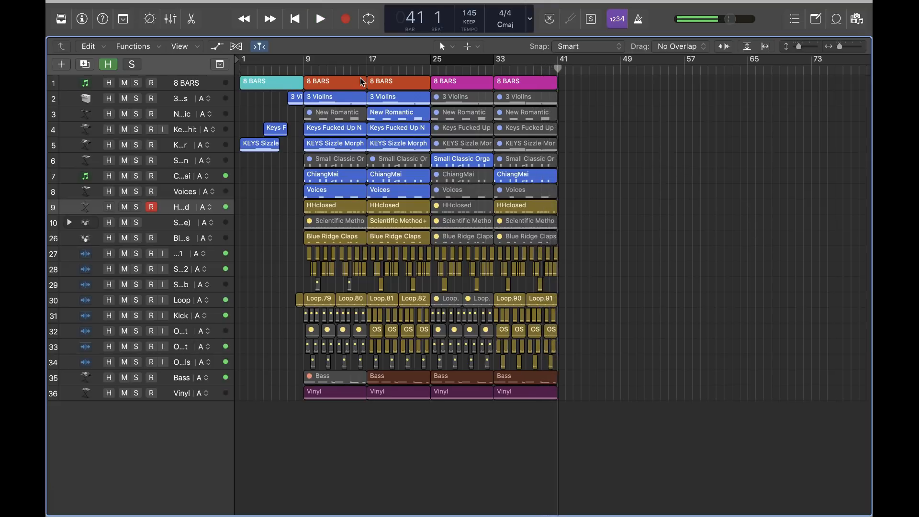
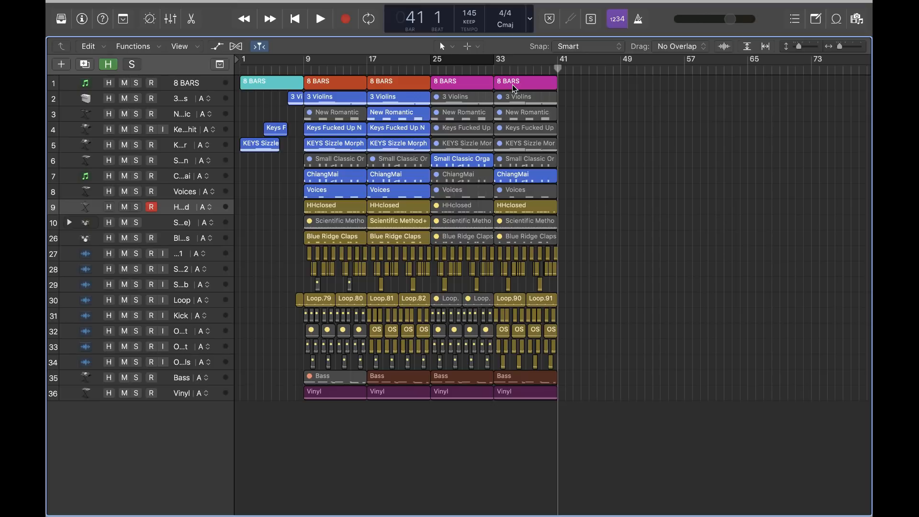
Step: Repeat the bars 33–41 section at bar 41, turn cycling off and select the new 8 BARS region
click(512, 84)
key(u)
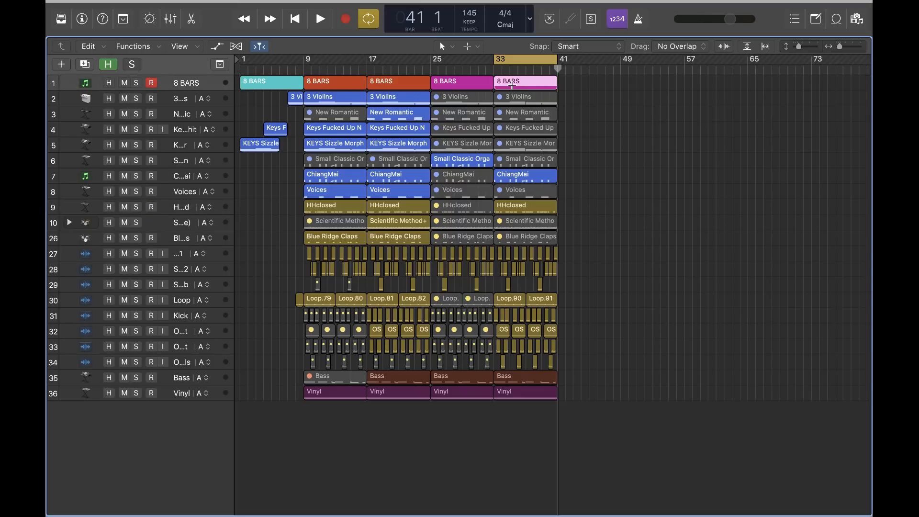
key(ctrl+super+r)
key(c)
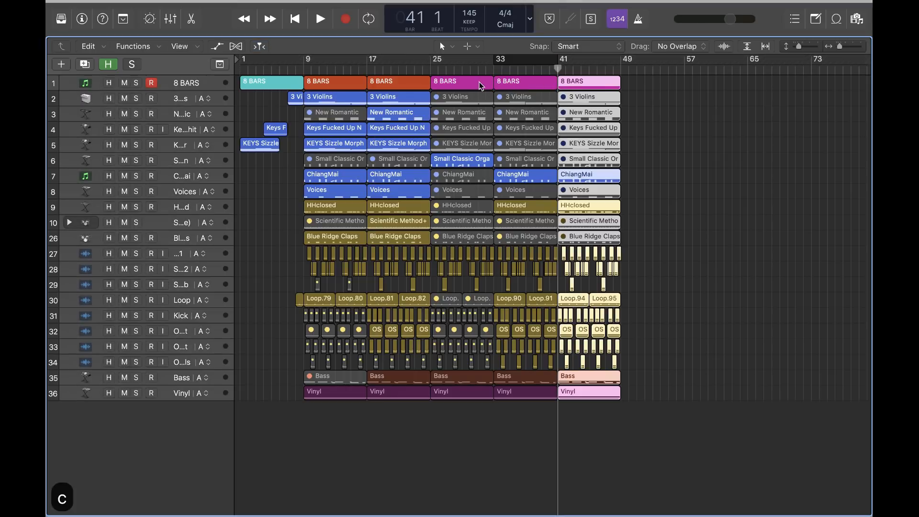
click(506, 85)
click(607, 85)
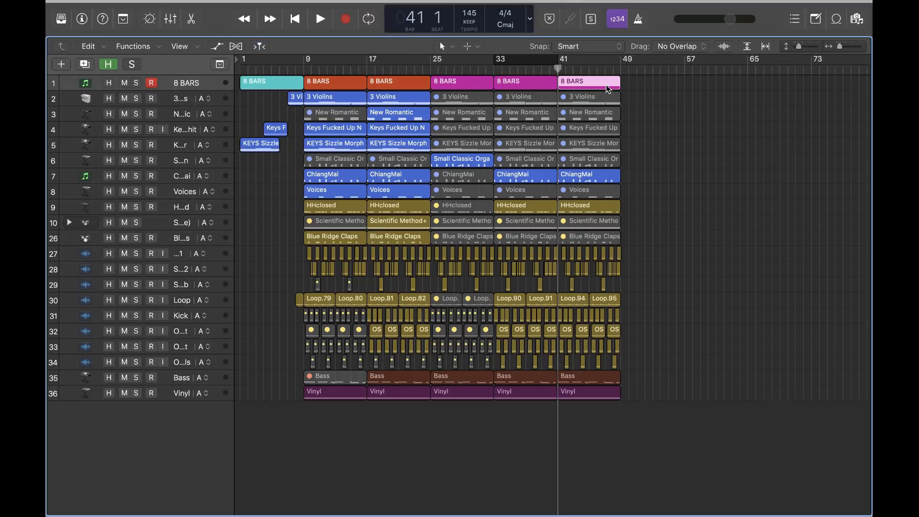
Step: Mute the ChiangMai region at bar 41, then unmute it again
click(647, 119)
key(t)
key(m)
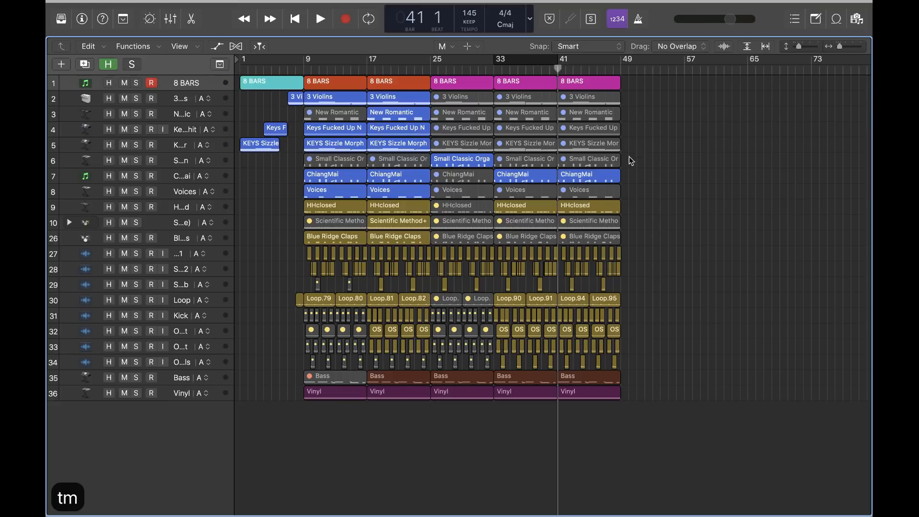
click(596, 181)
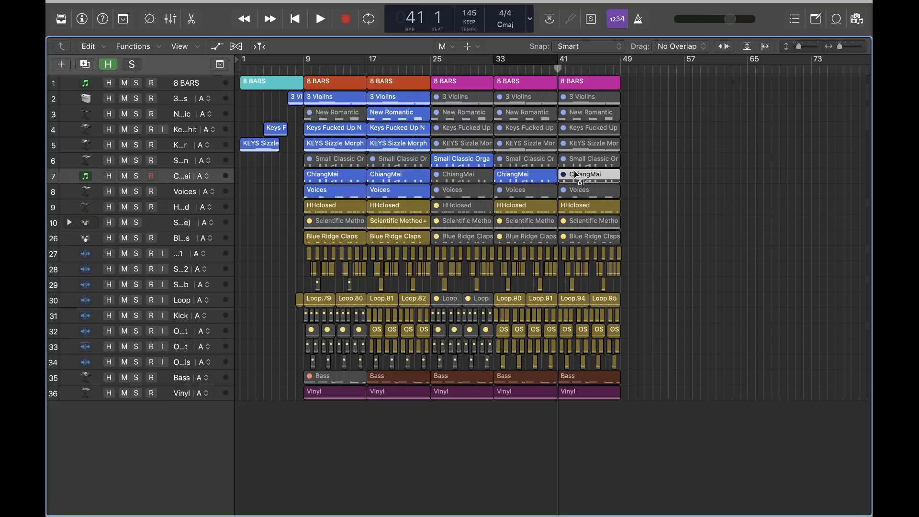
key(t)
key(t)
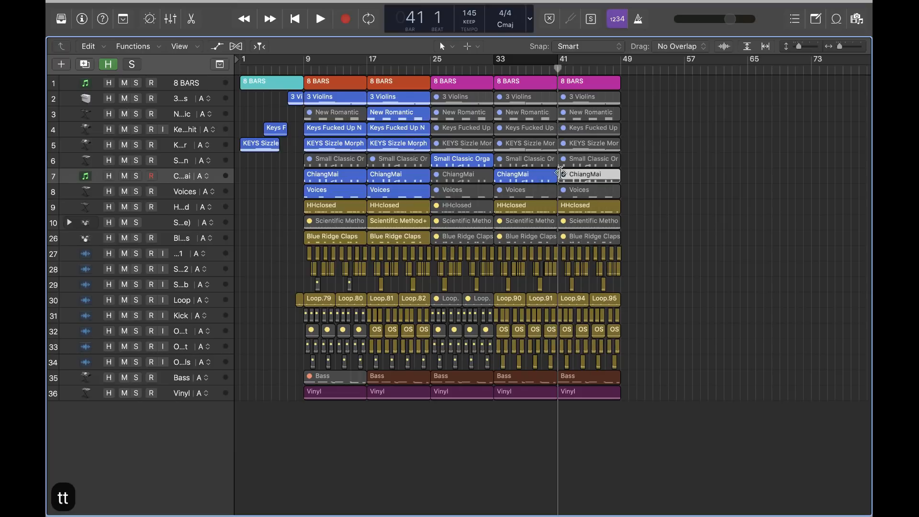
key(t)
key(m)
click(573, 181)
key(t)
key(t)
Step: Play the start of the bar 41 section briefly and stop
key(space)
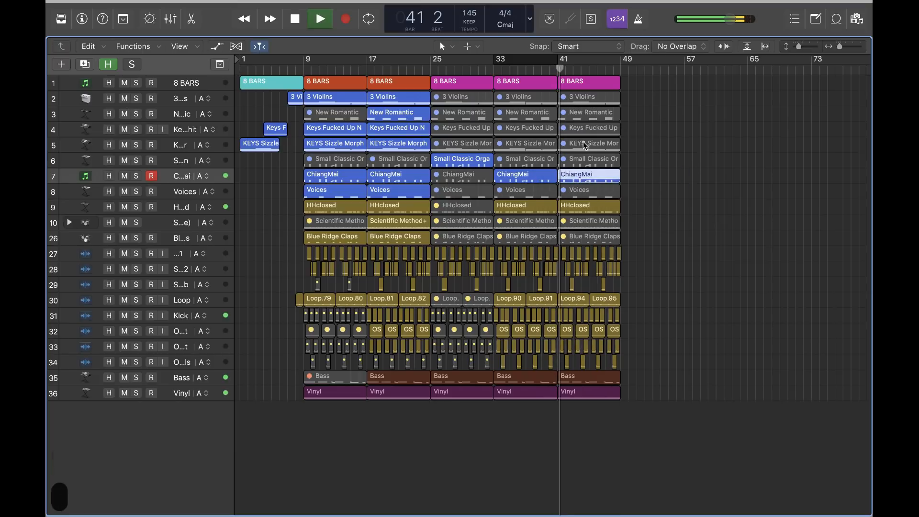
key(space)
key(t)
key(m)
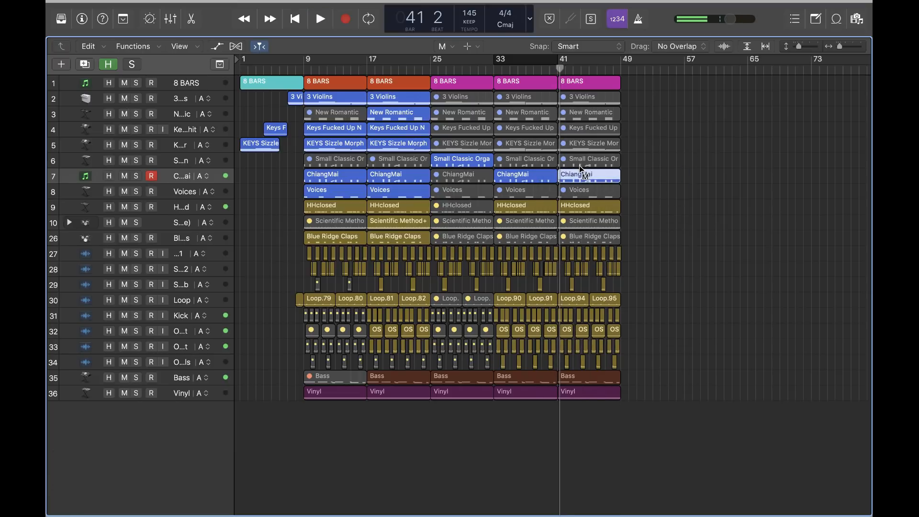
key(t)
key(t)
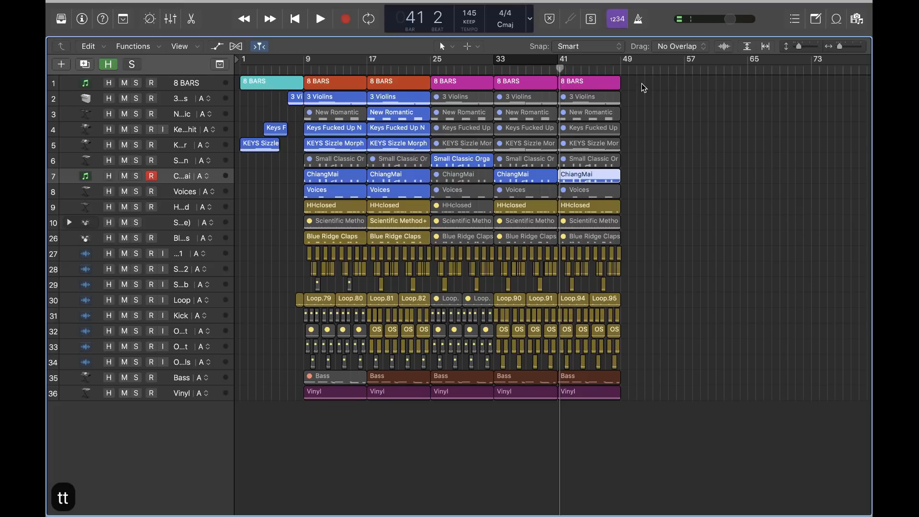
Step: Set the cycle range to the two 8 BARS regions spanning bars 9–25 and select all regions inside it
click(617, 86)
click(593, 83)
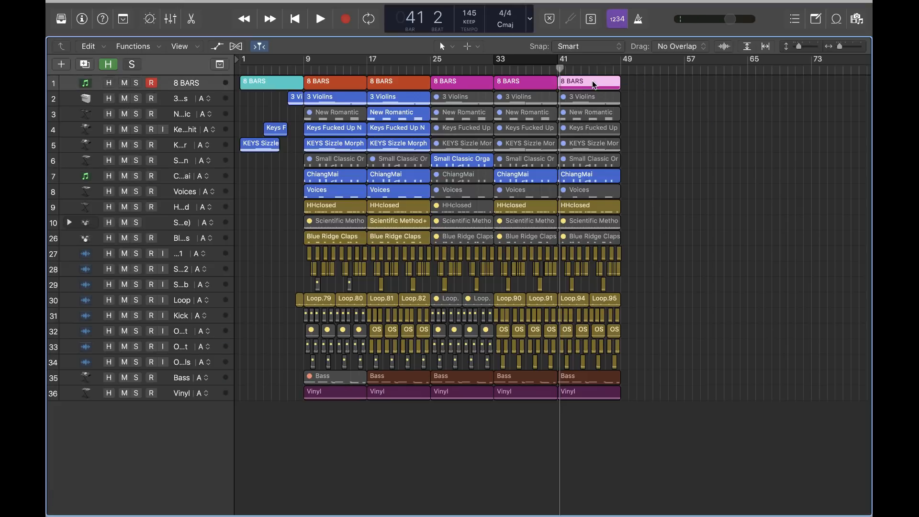
click(325, 83)
click(418, 81)
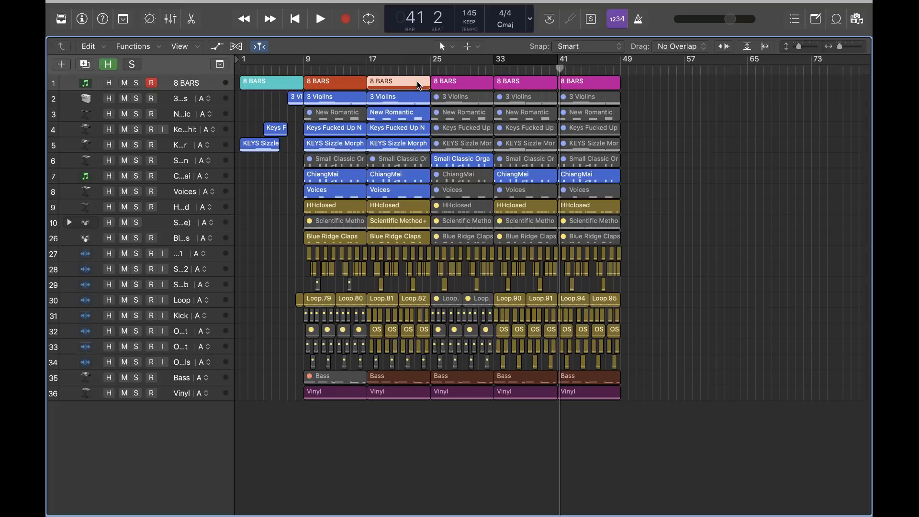
shift+click(354, 82)
key(u)
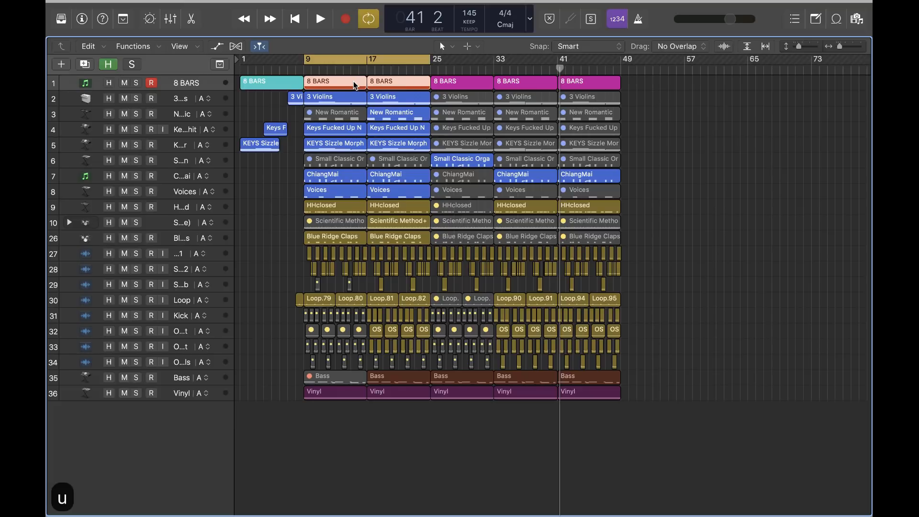
click(728, 138)
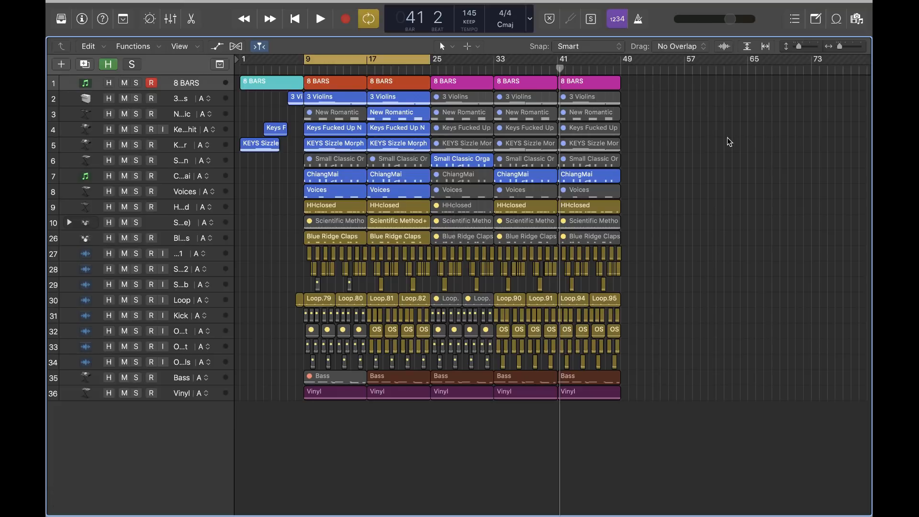
key(shift+l)
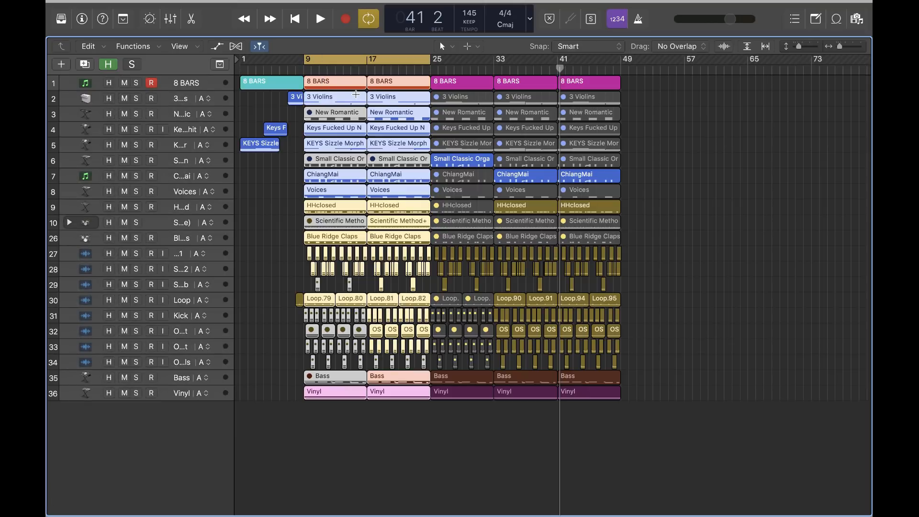
Step: Copy the selected bars 9–25 regions, turn cycling off and paste them at bar 49
key(super+c)
key(c)
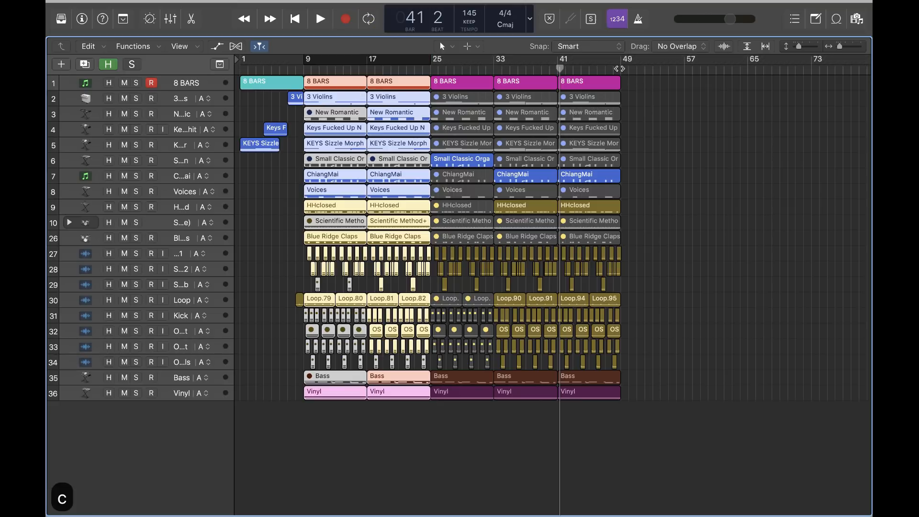
click(620, 69)
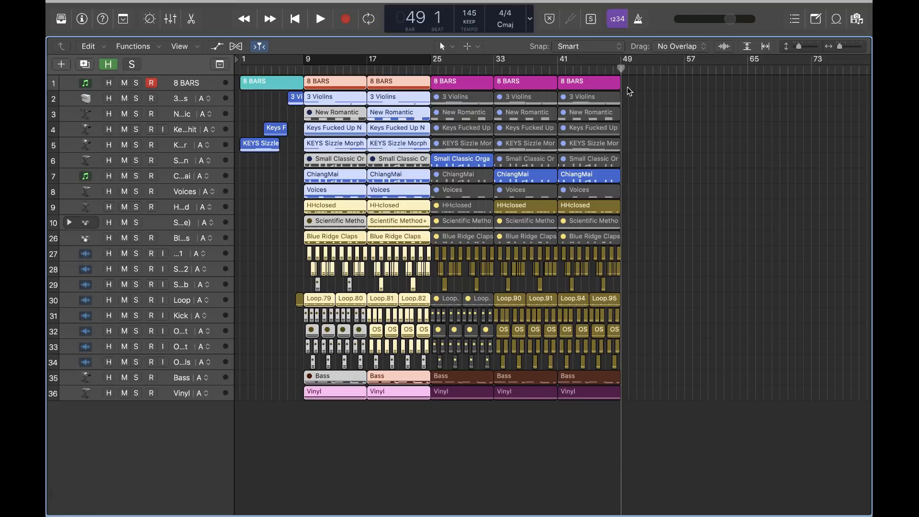
key(super+v)
key(t)
key(t)
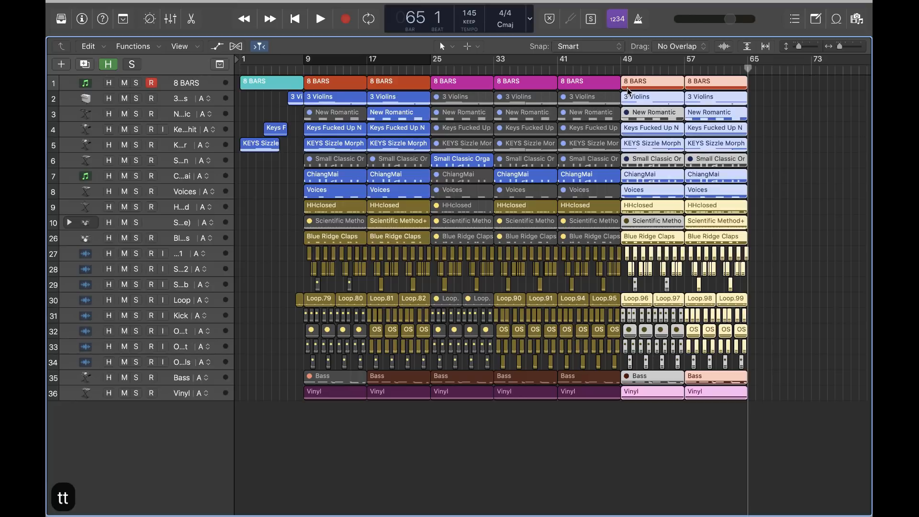
Step: Play the transition into the bar 49 section, starting from bar 45
click(587, 67)
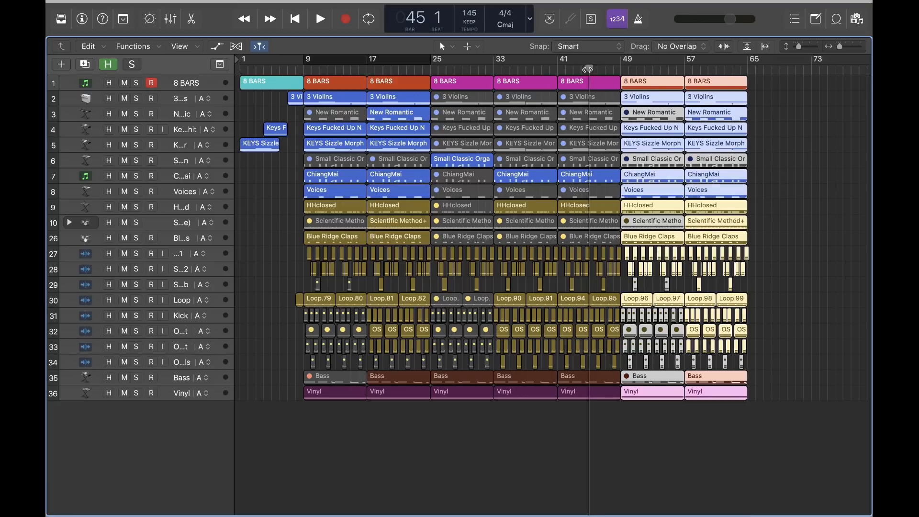
key(space)
click(774, 175)
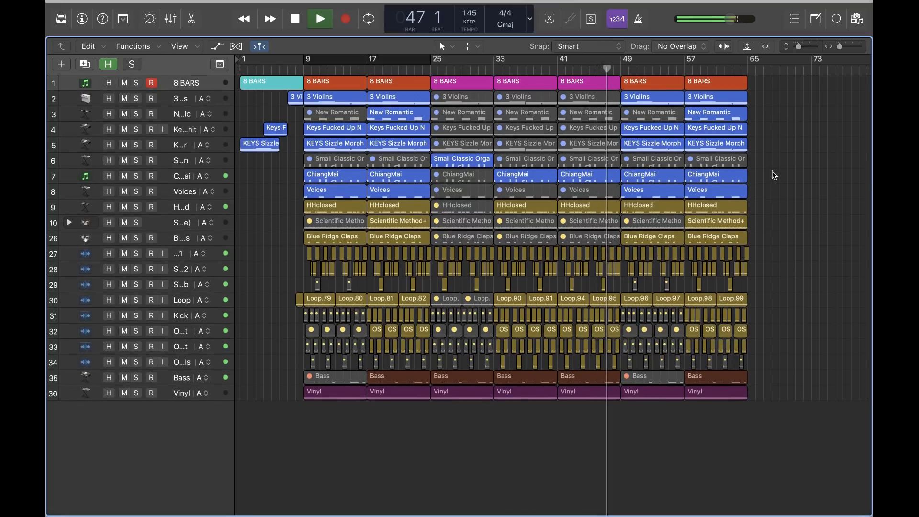
scroll(774, 175, right, 2)
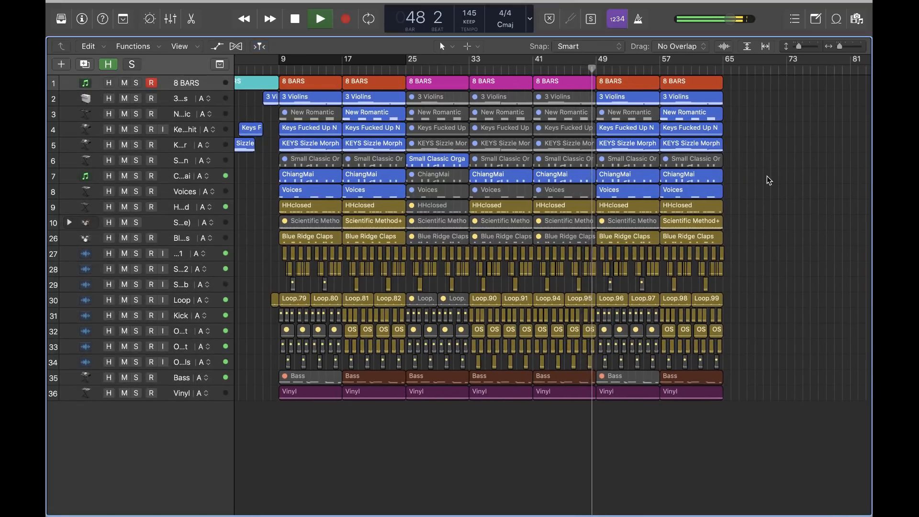
key(space)
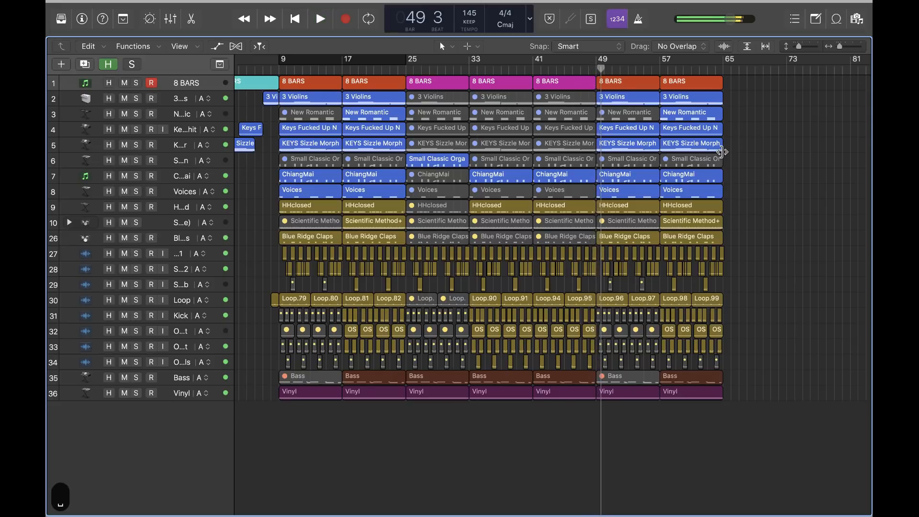
Step: Activate the Marquee tool and place the playhead at bar 48, just before the new section
click(574, 67)
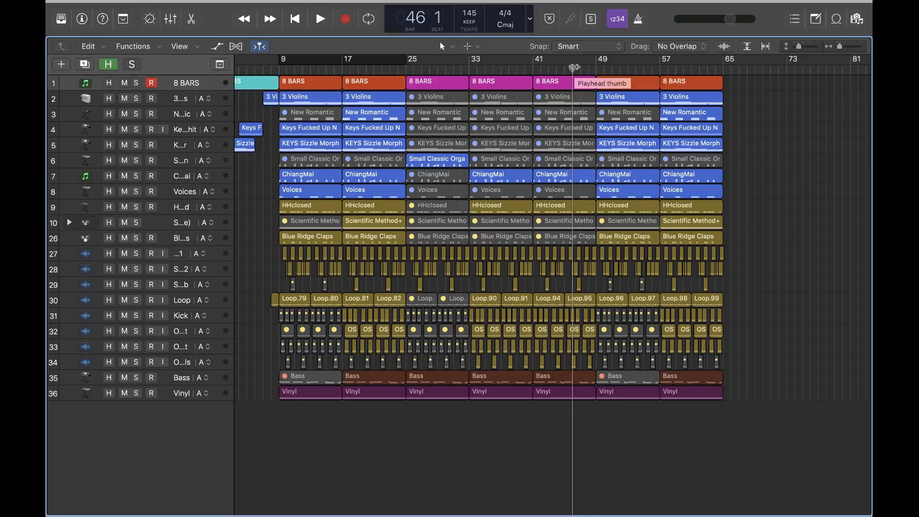
key(super+Right)
scroll(625, 93, right, 4)
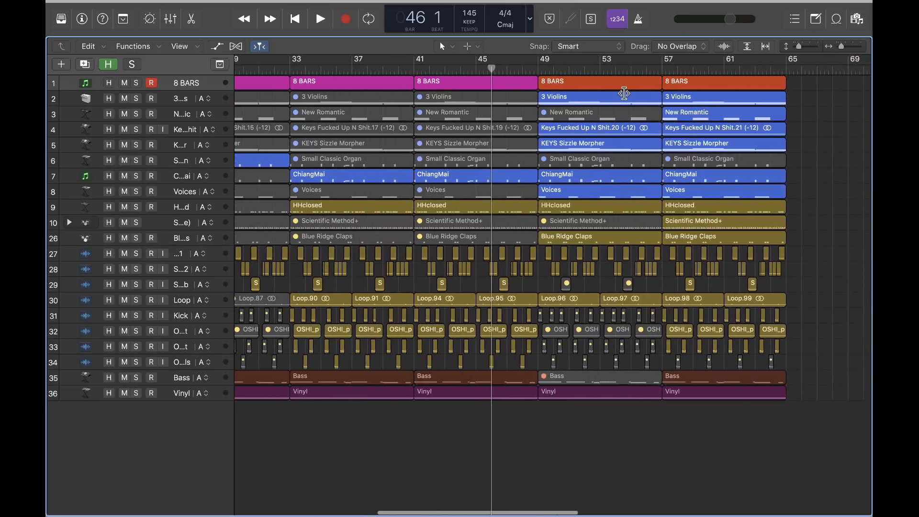
key(t)
key(r)
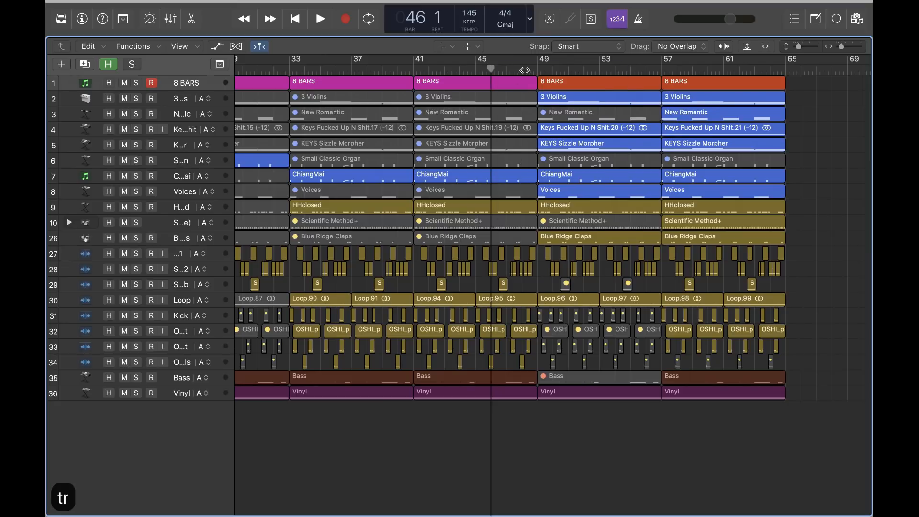
click(522, 72)
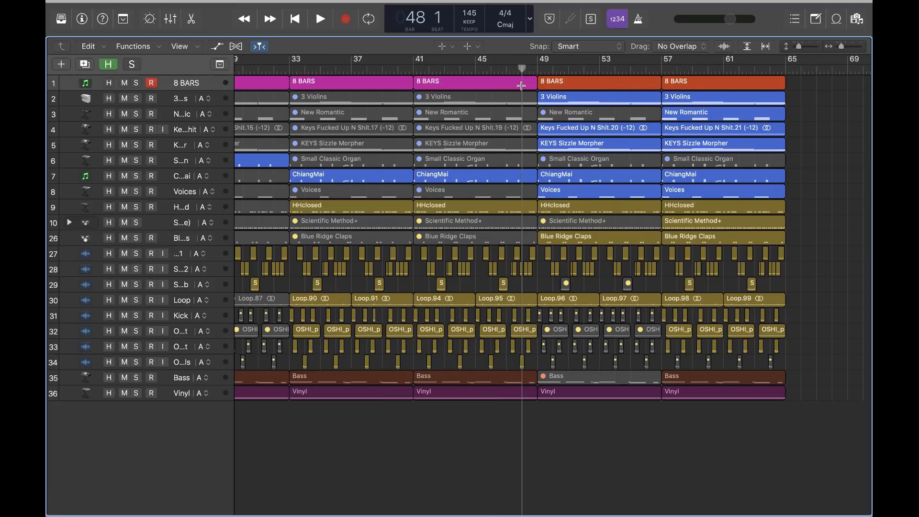
drag(523, 101, 532, 389)
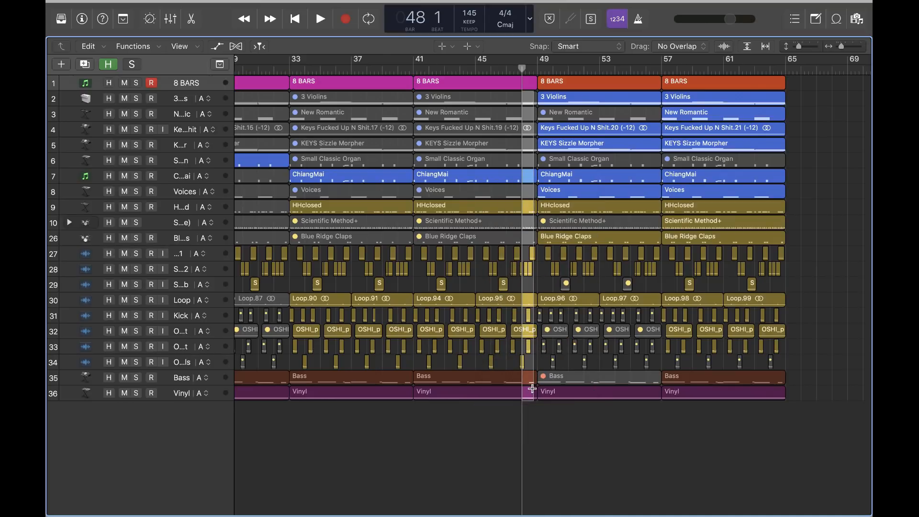
key(ctrl+m)
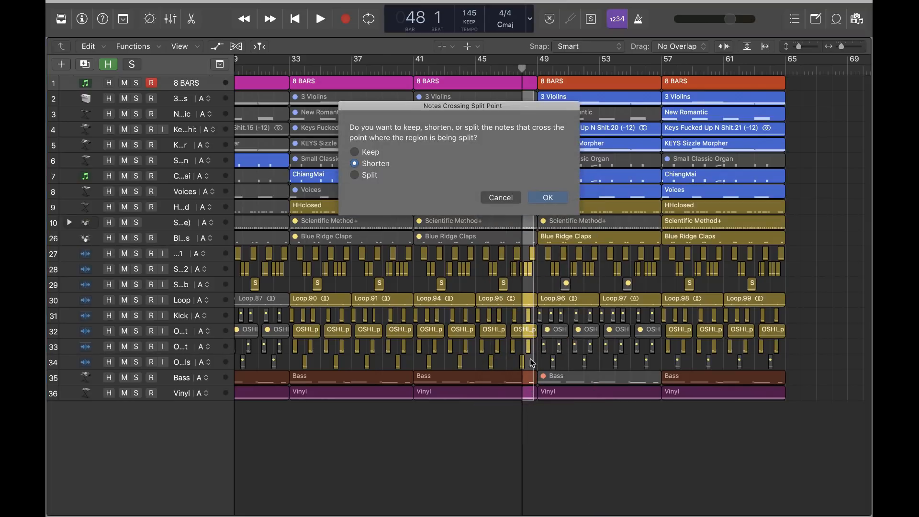
key(Return)
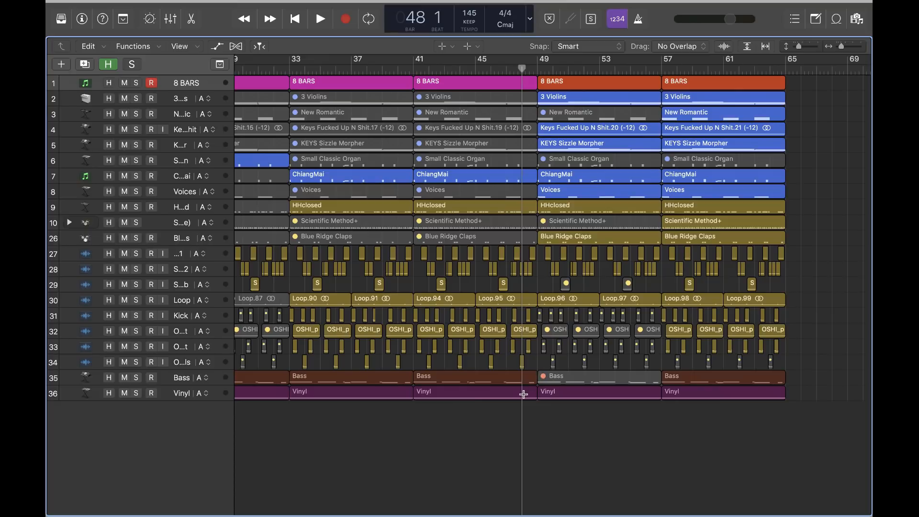
Step: Split off bar 48 on all tracks from 3 Violins down to Vinyl, shortening crossing notes, and mute the resulting pieces
drag(524, 394, 540, 97)
key(ctrl+m)
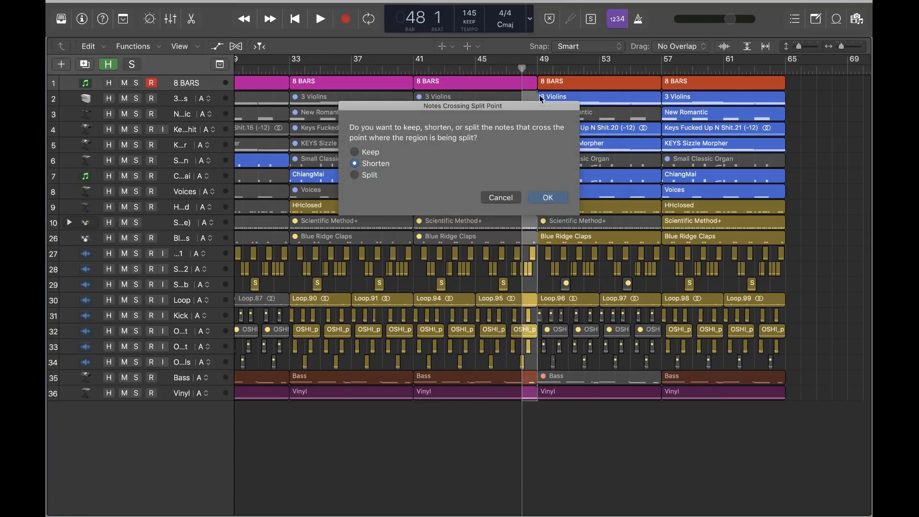
key(Return)
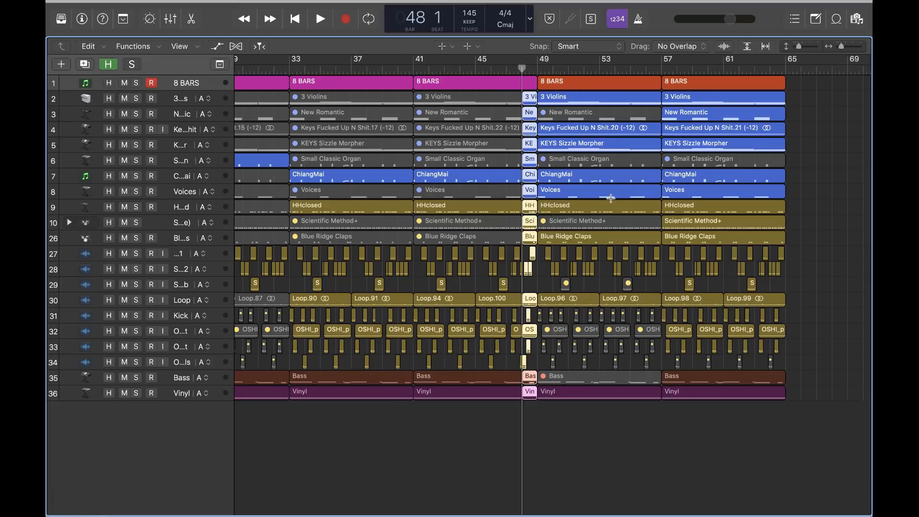
key(ctrl+m)
key(t)
key(t)
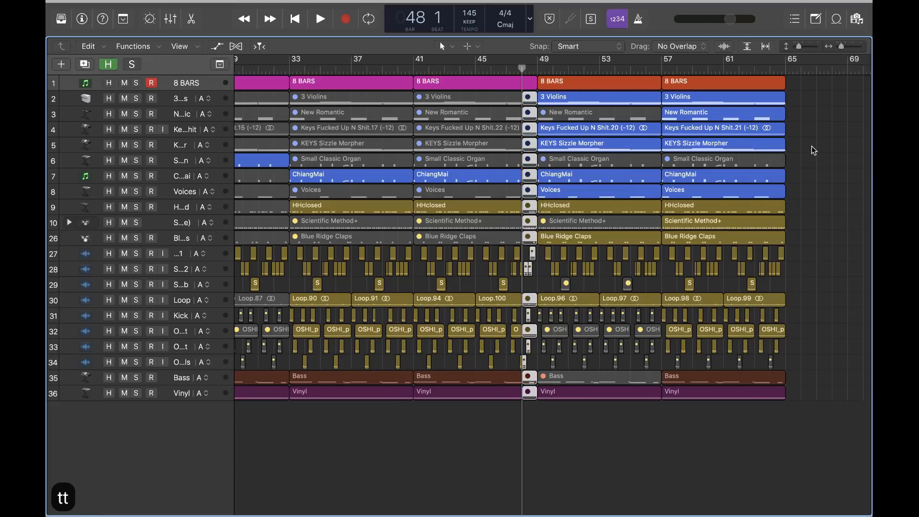
Step: Play the muted bar 48 into the bar 49 section and unmute the short Vinyl piece at bar 48
key(space)
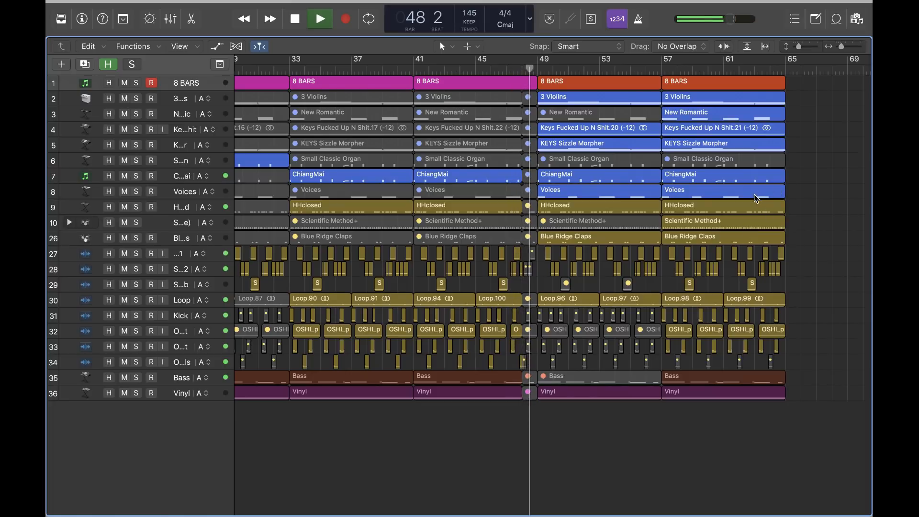
key(space)
key(t)
key(t)
click(529, 393)
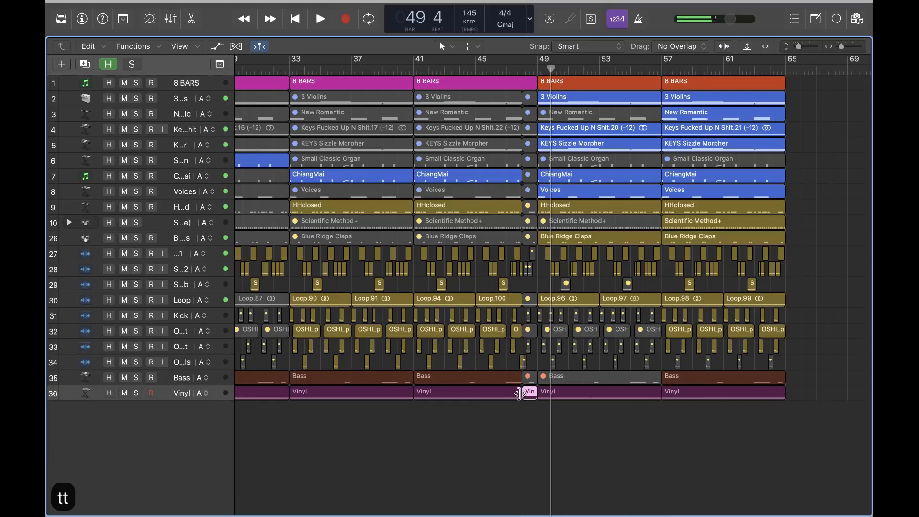
Step: Try to glue the short Vinyl piece at bar 48 to the Vinyl region at bar 41
shift+click(509, 394)
key(t)
key(g)
click(512, 396)
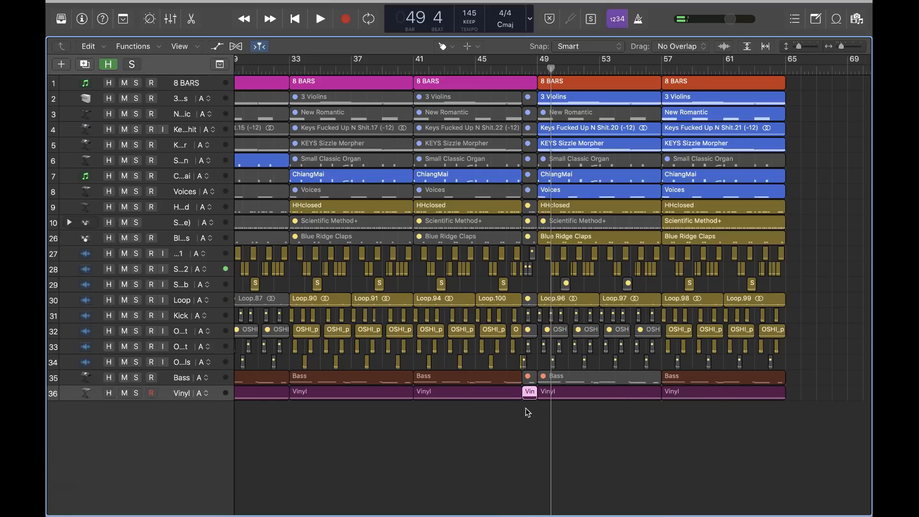
key(t)
key(t)
key(super+z)
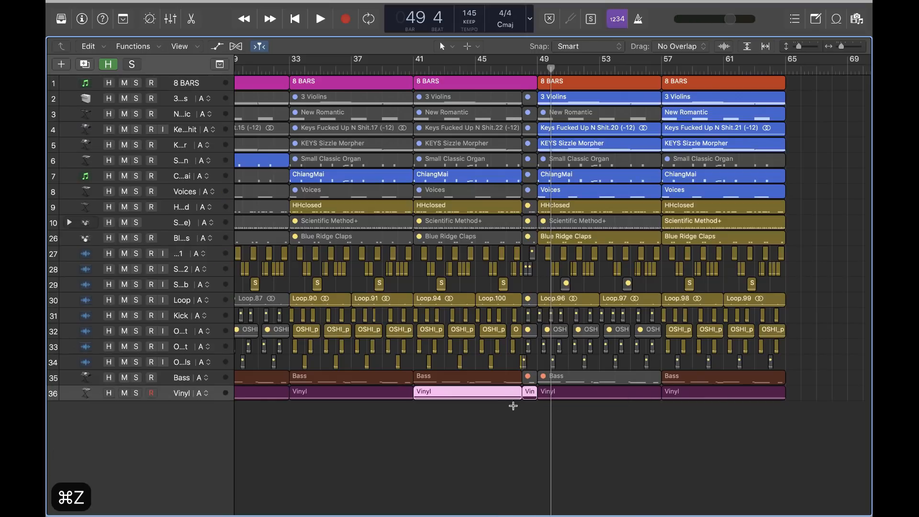
Step: Erase both Vinyl pieces between bars 41 and 49
key(t)
key(e)
key(t)
key(t)
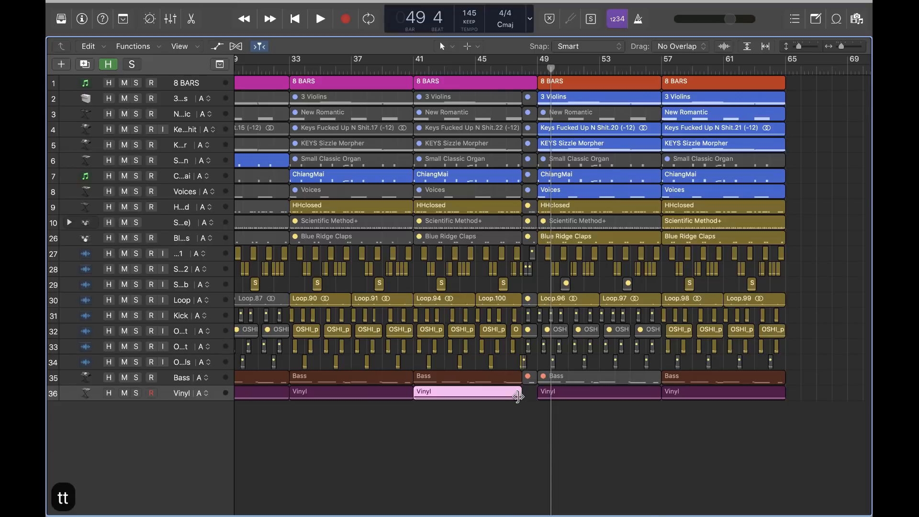
drag(521, 396, 537, 396)
key(t)
key(e)
click(491, 397)
key(t)
key(t)
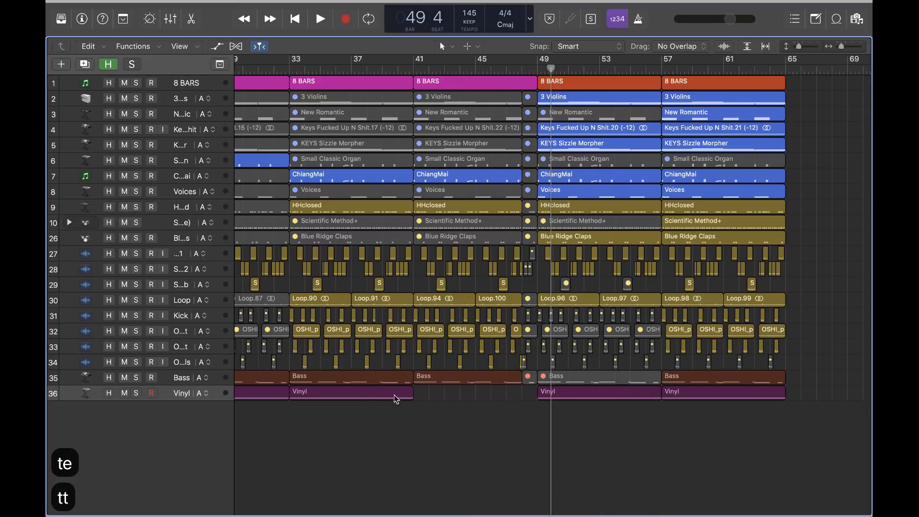
Step: Copy the bar 33 Vinyl region to bar 41 so it spans bars 41–49
drag(394, 396, 489, 398)
key(super+Left)
scroll(567, 145, left, 3)
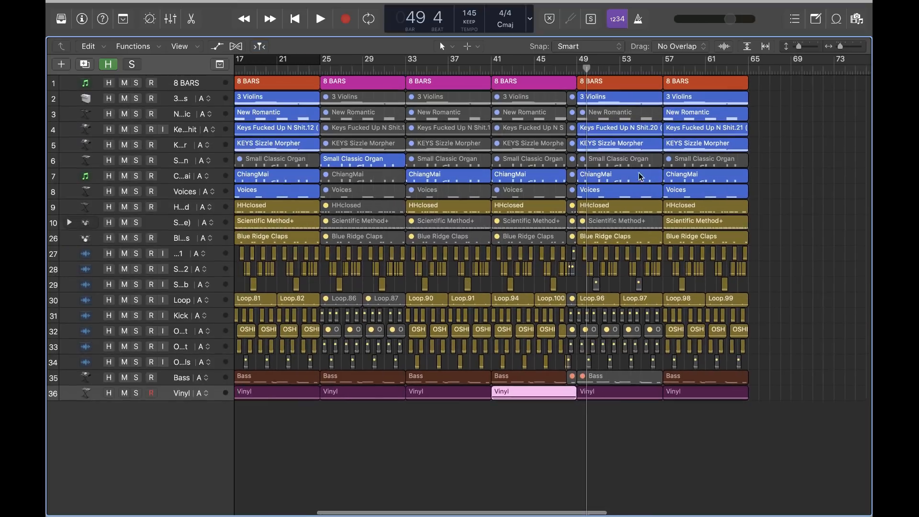
Step: Play from bar 47 through the bar 48 drop-out into the bar 49 section
click(547, 70)
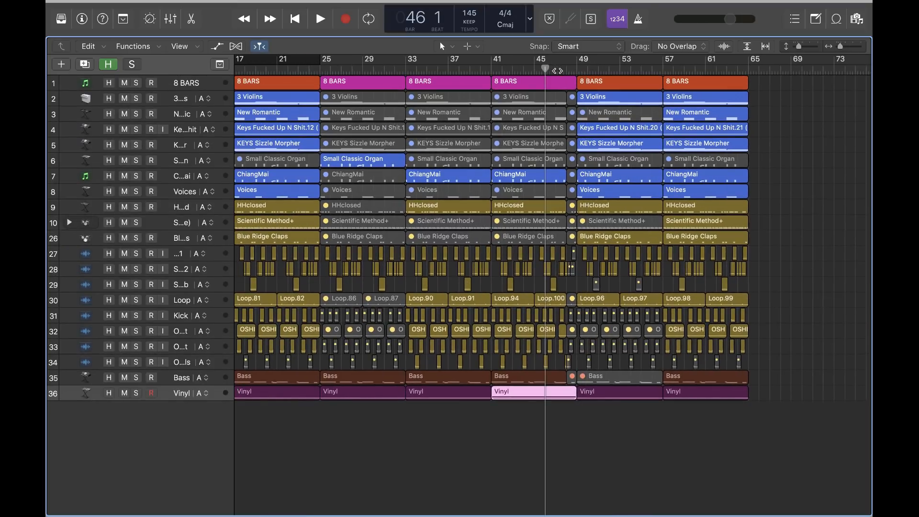
click(554, 70)
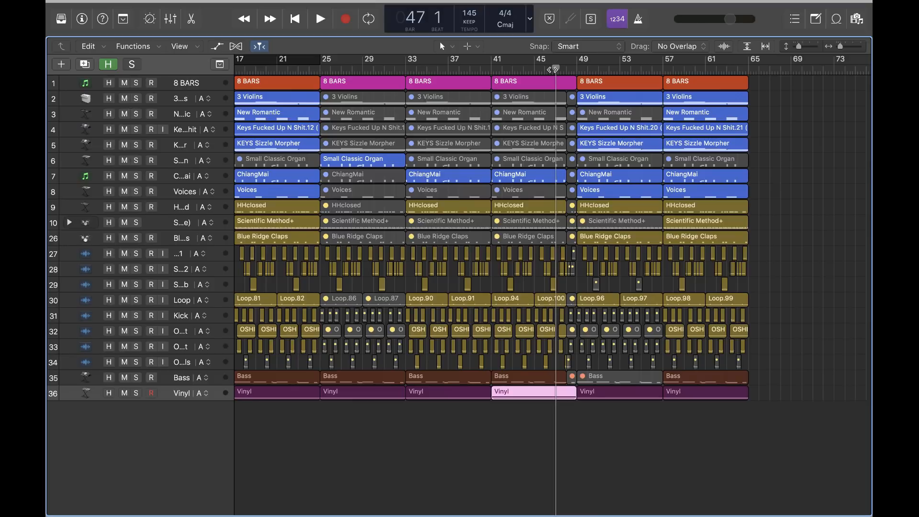
key(space)
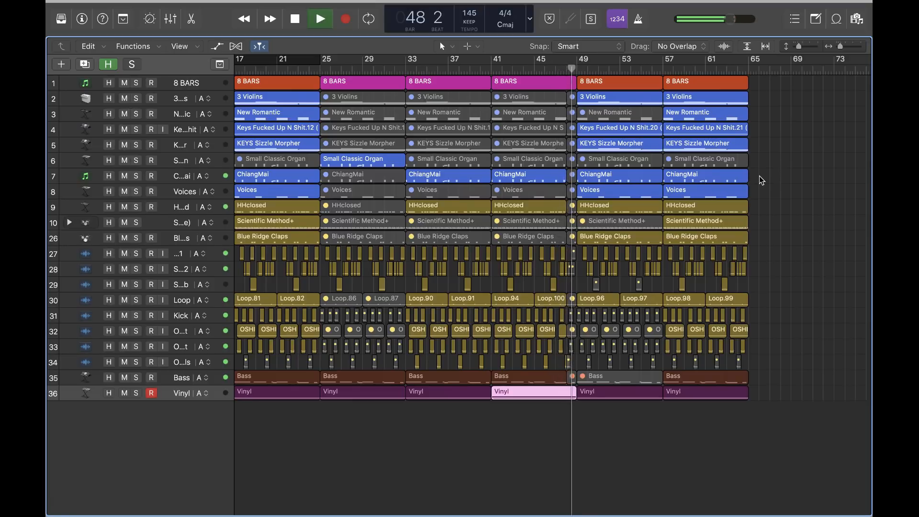
key(space)
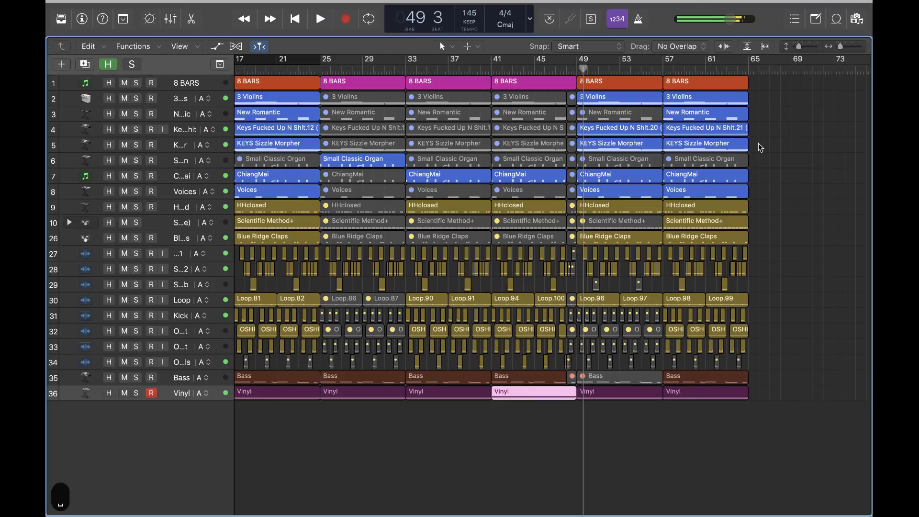
Step: Mute the ChiangMai region in the bar 41 section
click(610, 178)
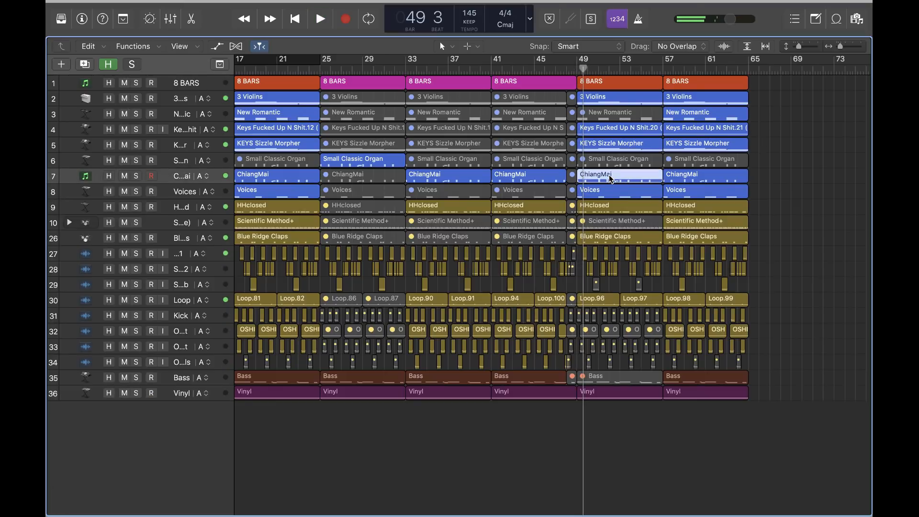
scroll(585, 168, left, 5)
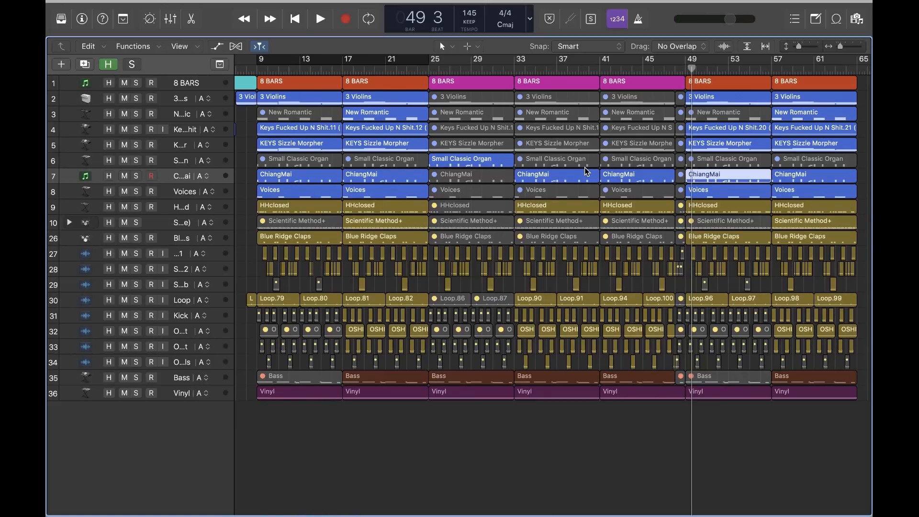
scroll(584, 168, right, 3)
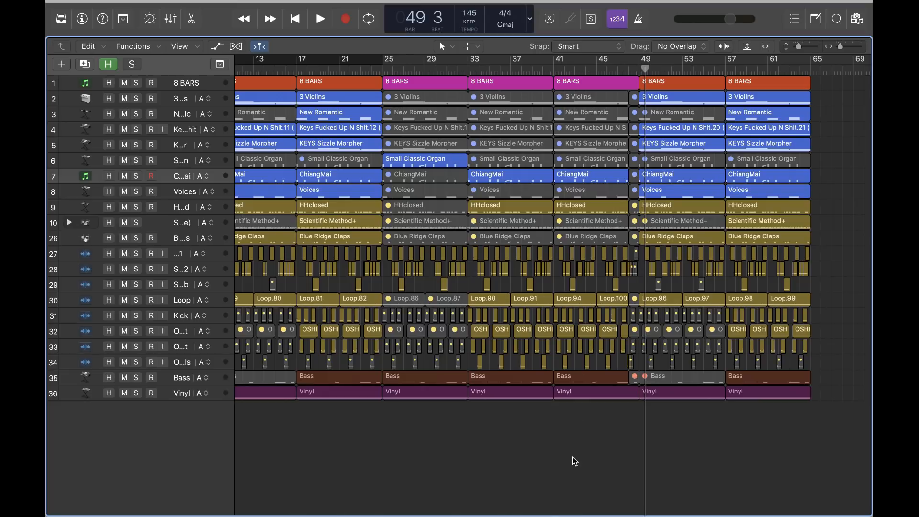
key(t)
key(m)
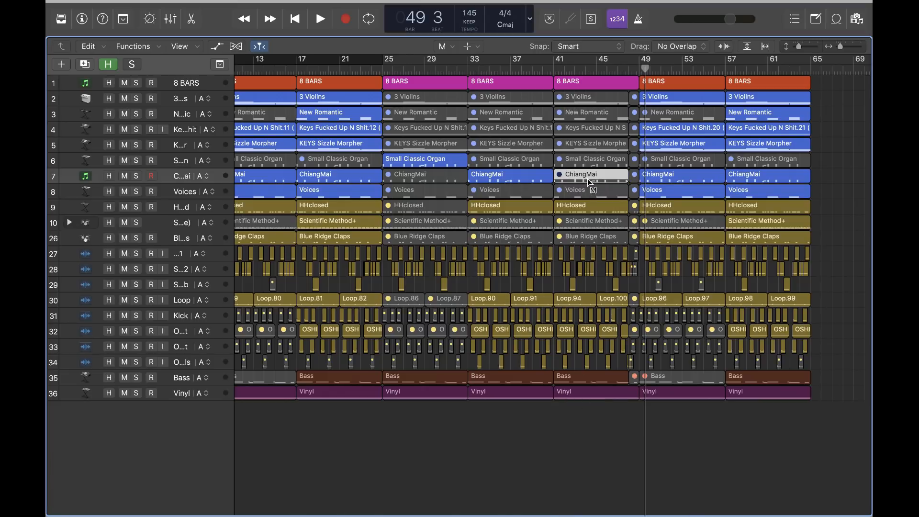
key(t)
key(t)
Step: Loop bars 9 to 17 and listen to the track 4 Keys region on its own
scroll(573, 179, left, 5)
click(345, 130)
key(u)
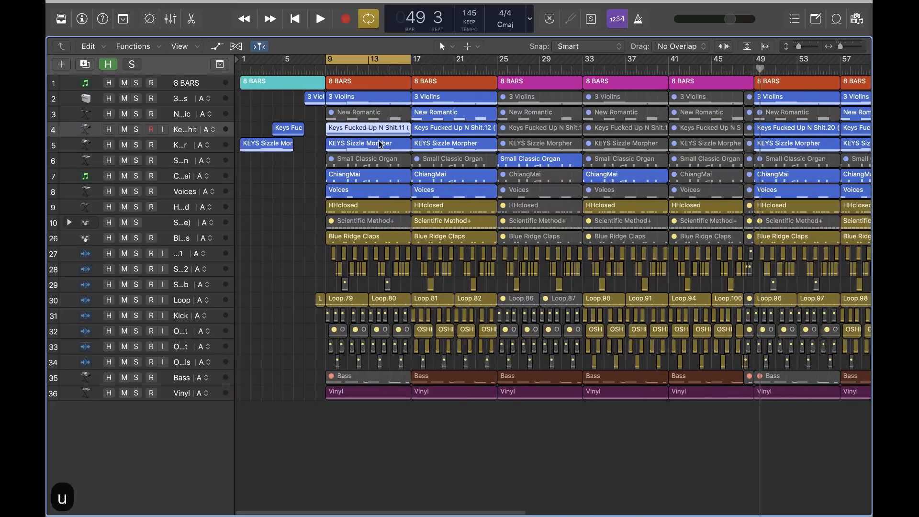
key(s)
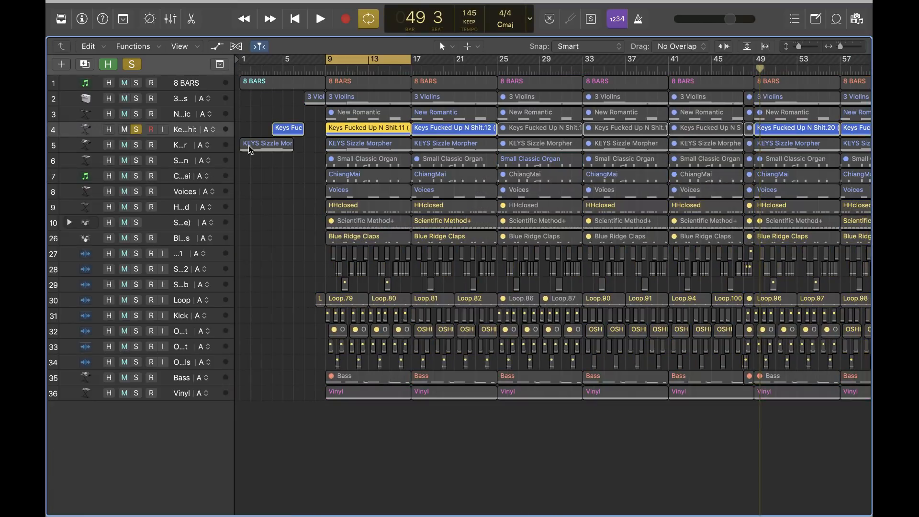
click(229, 148)
key(space)
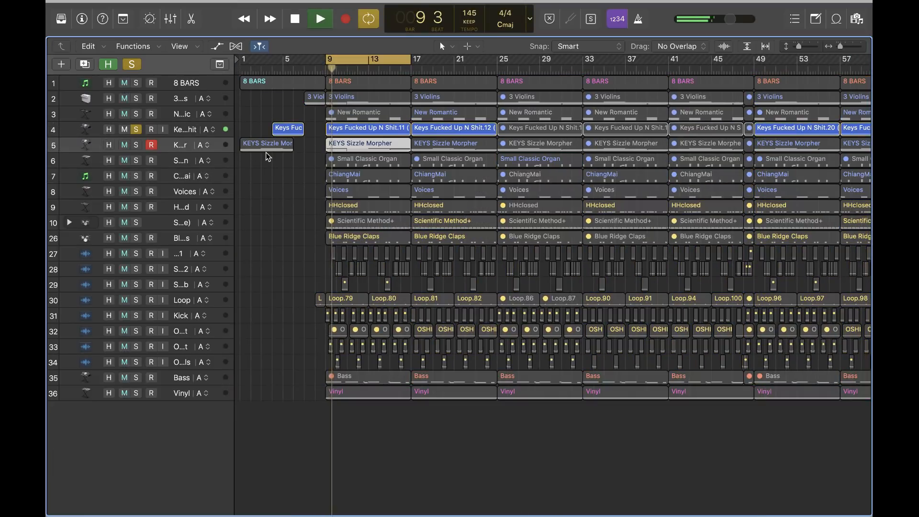
scroll(267, 152, down, 5)
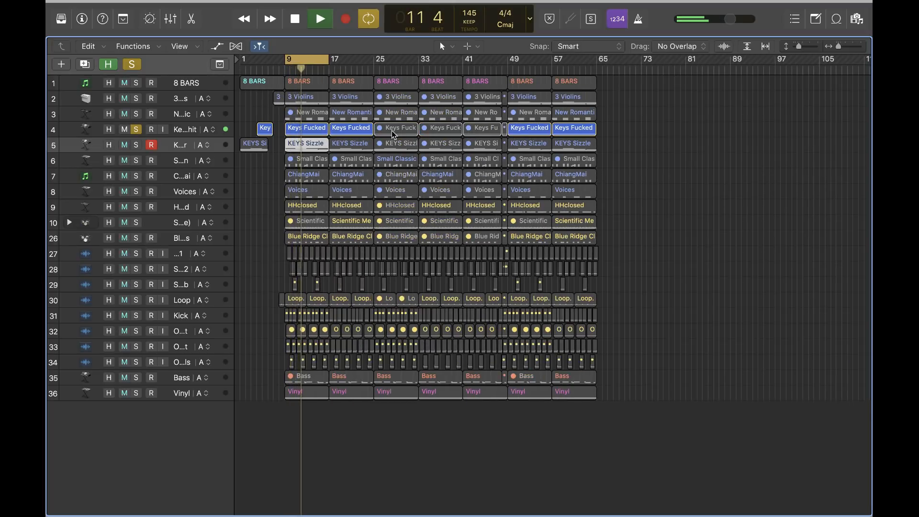
key(space)
click(140, 130)
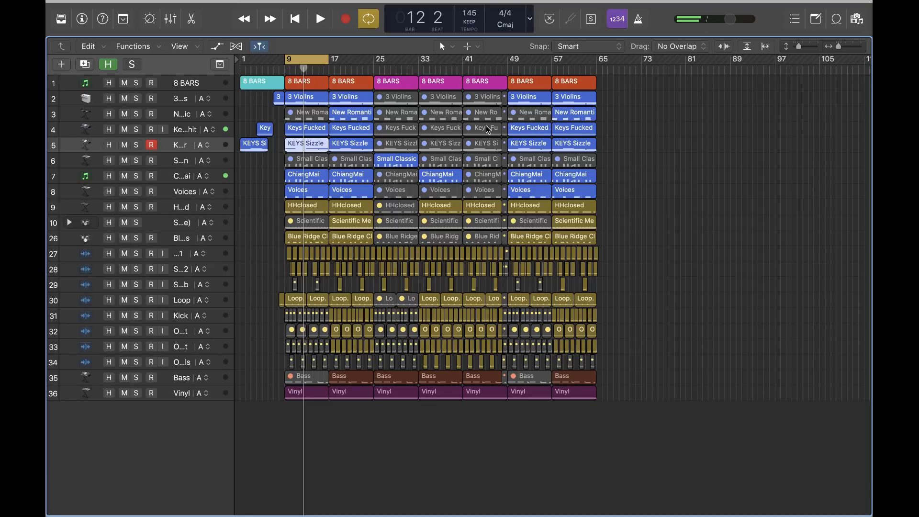
Step: Unmute the track 4 Keys region in the bar 41 section
key(t)
key(m)
click(482, 127)
key(t)
key(t)
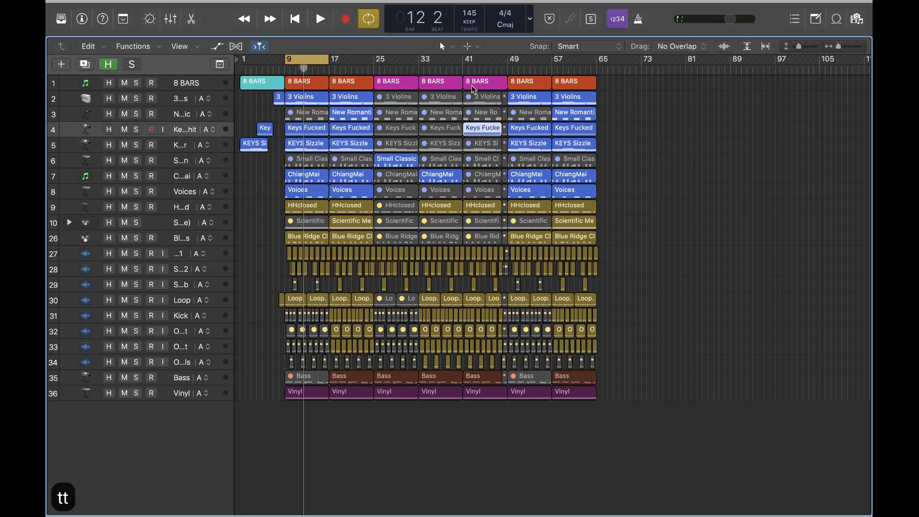
Step: Turn off cycling, place the playhead at bar 38 and unmute the Scientific Method+ region at bar 41
click(472, 85)
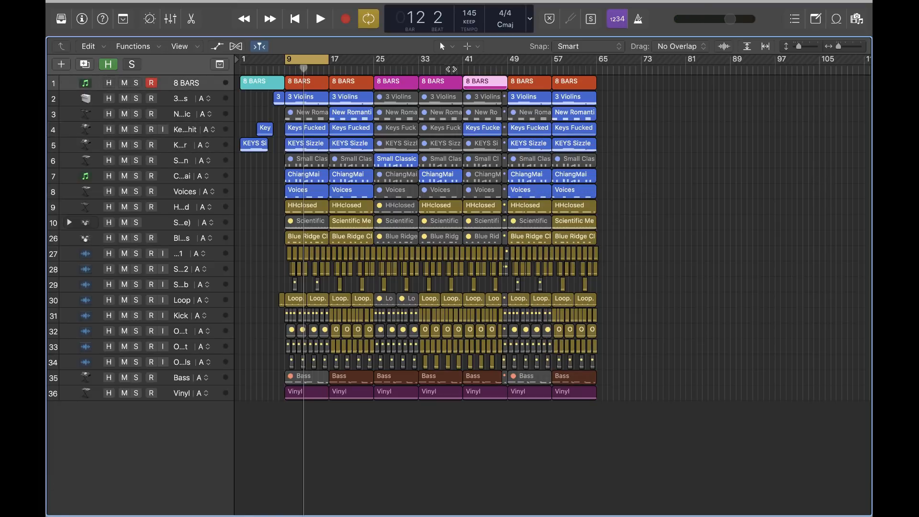
key(c)
click(446, 70)
key(t)
key(m)
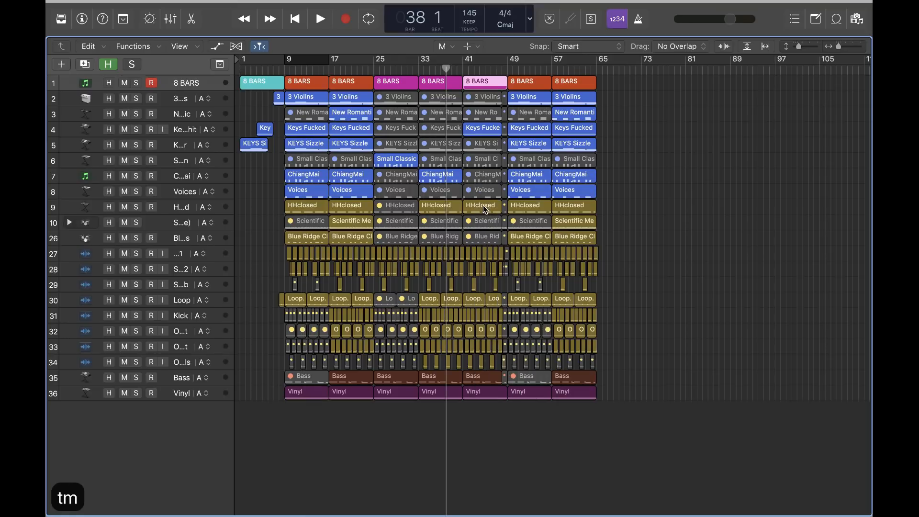
click(482, 220)
key(t)
key(t)
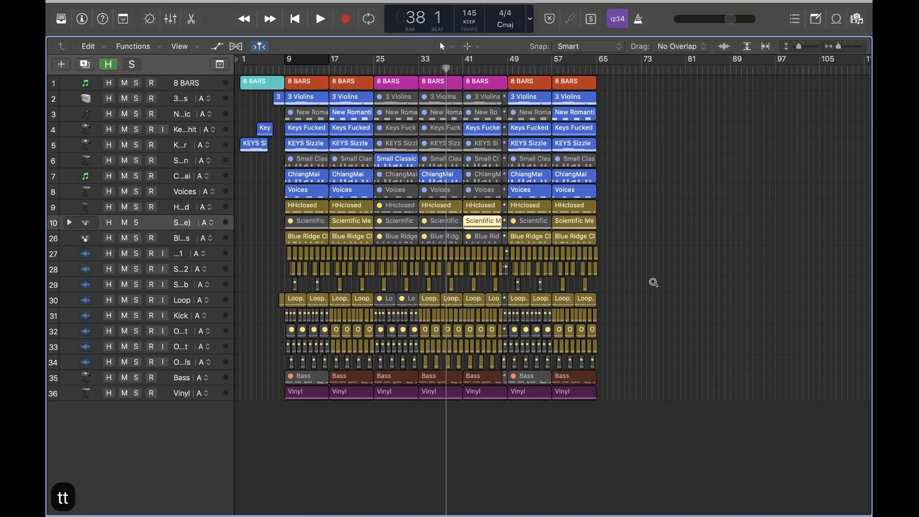
Step: Mute the two Loop regions at bars 41 and 45 on track 30
scroll(654, 282, up, 3)
key(t)
key(m)
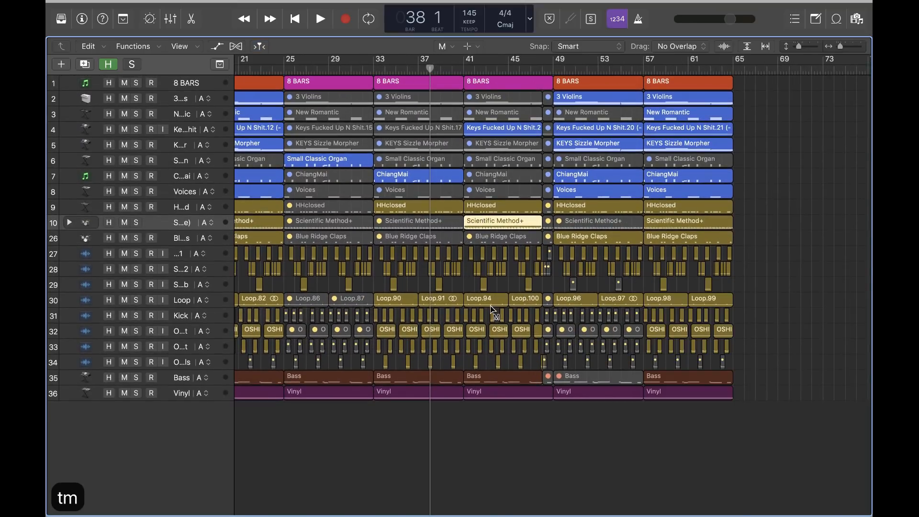
click(492, 304)
click(521, 304)
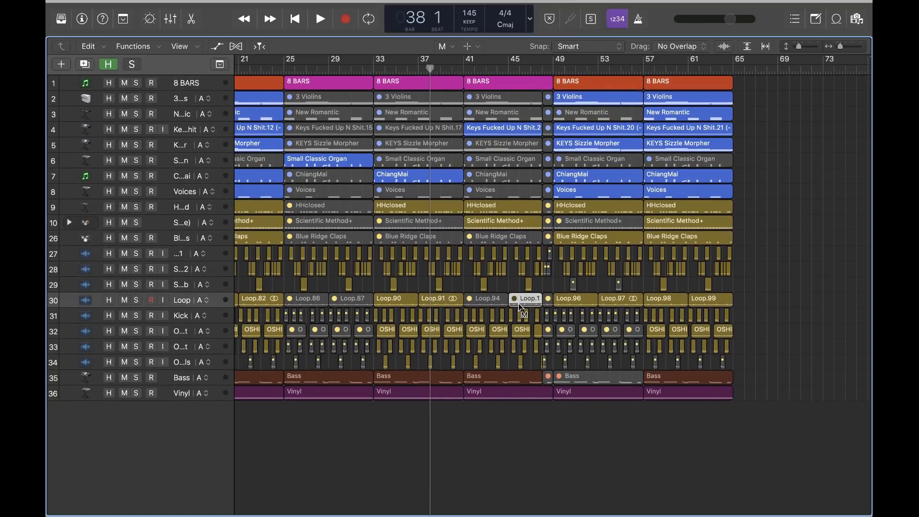
click(501, 412)
key(t)
key(r)
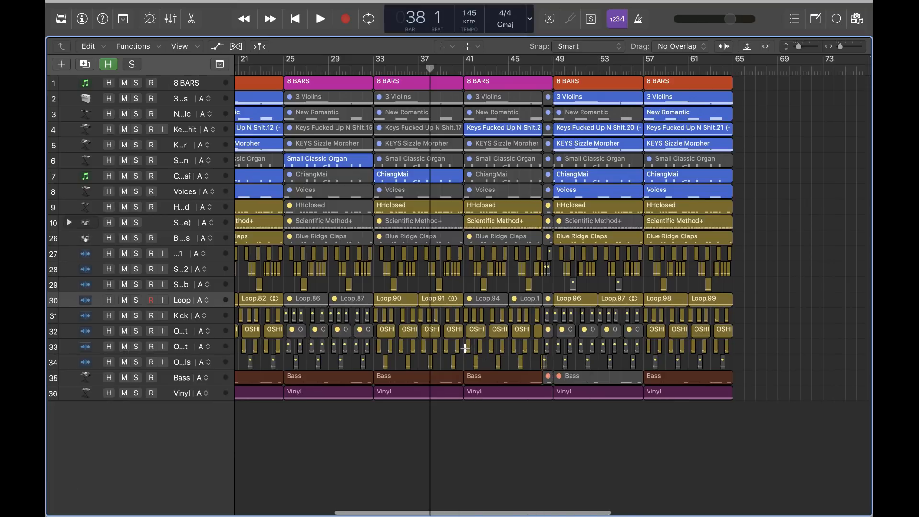
key(t)
key(t)
Step: Play from bar 38 into the bar 41 section to check the transition
key(space)
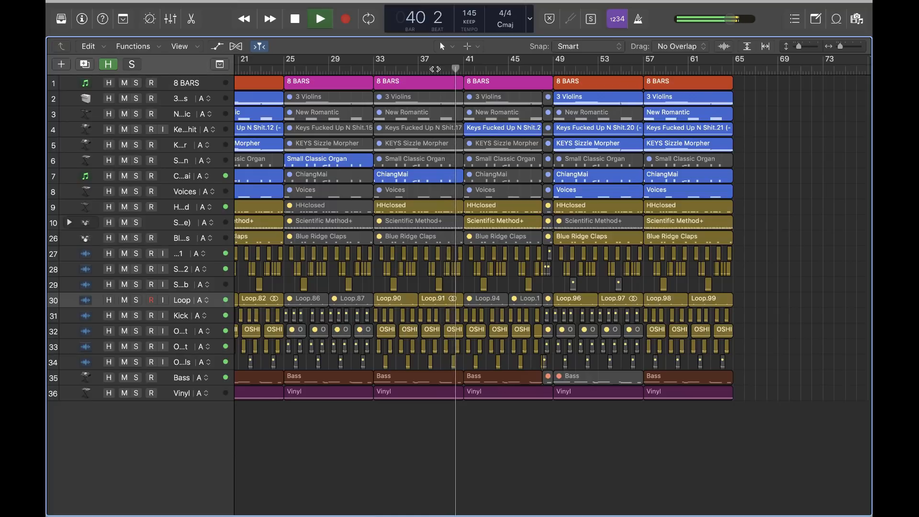
key(super+Right)
key(super+Right)
key(super+Right)
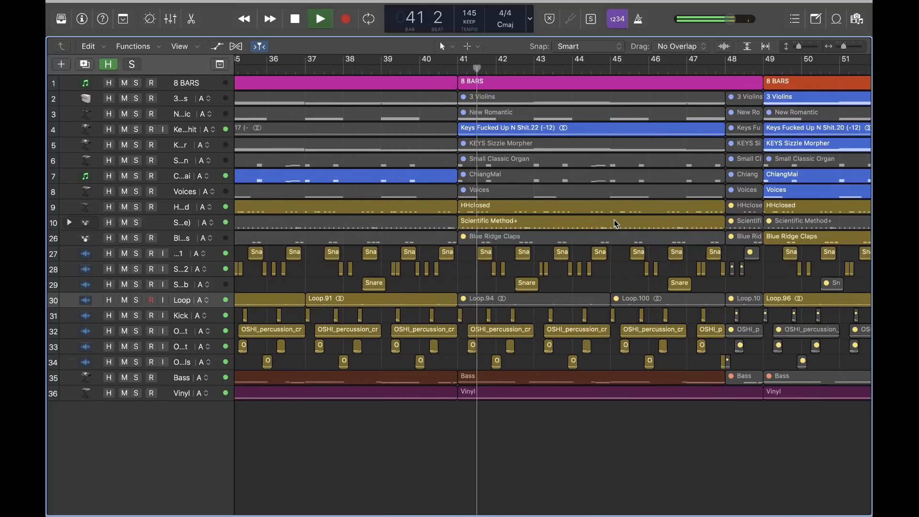
scroll(616, 224, down, 1)
key(space)
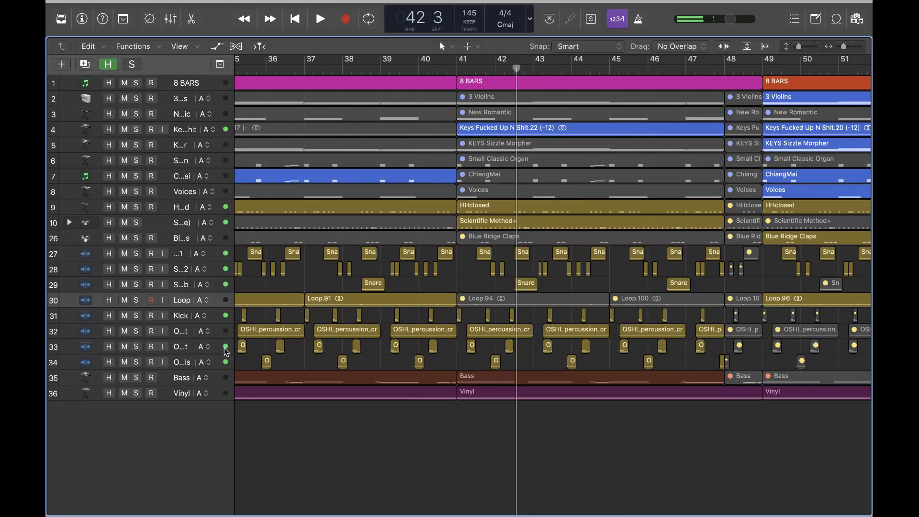
Step: Listen to the track 33 percussion on its own in the bar 41 section
key(s)
key(space)
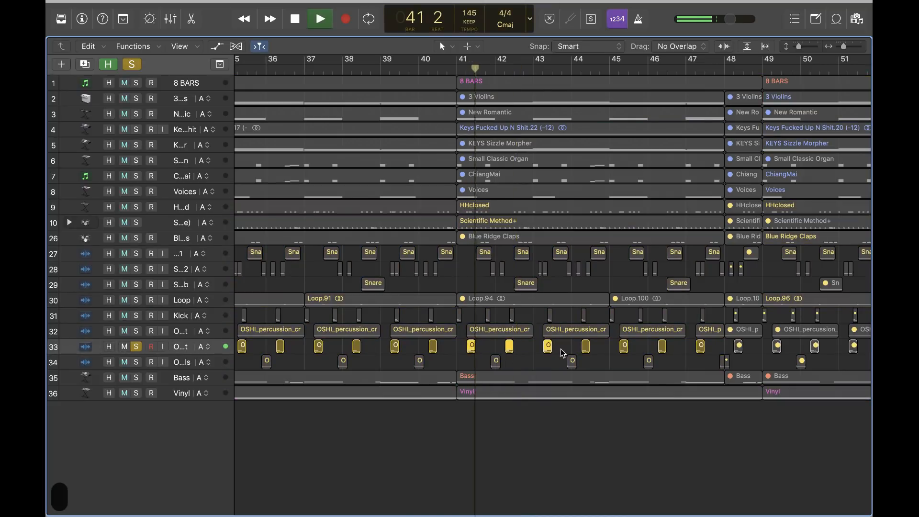
key(space)
key(s)
Step: Mute all percussion regions on tracks 33 and 34 between bars 41 and 48
key(t)
key(r)
drag(457, 342, 711, 364)
key(ctrl+m)
key(t)
key(t)
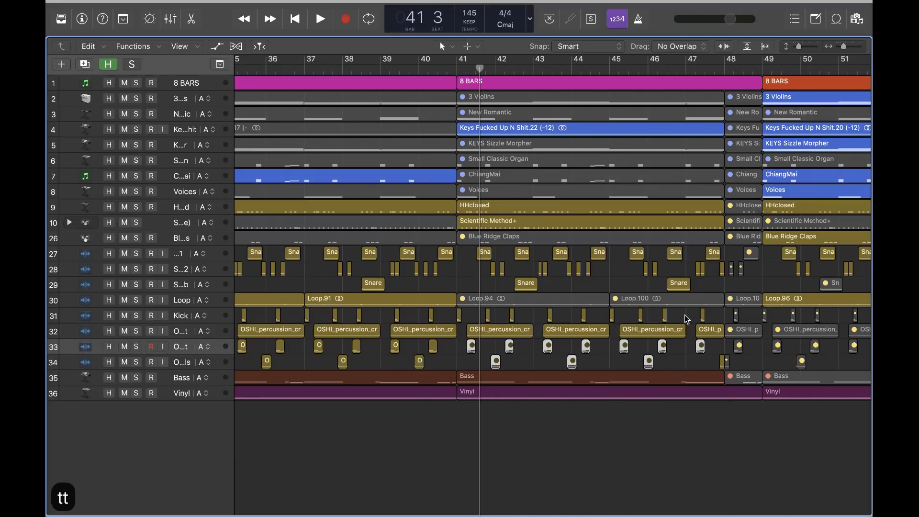
Step: Mute the first three OSHI_percussion regions on track 32 in the bar 41 section
scroll(618, 287, down, 3)
key(t)
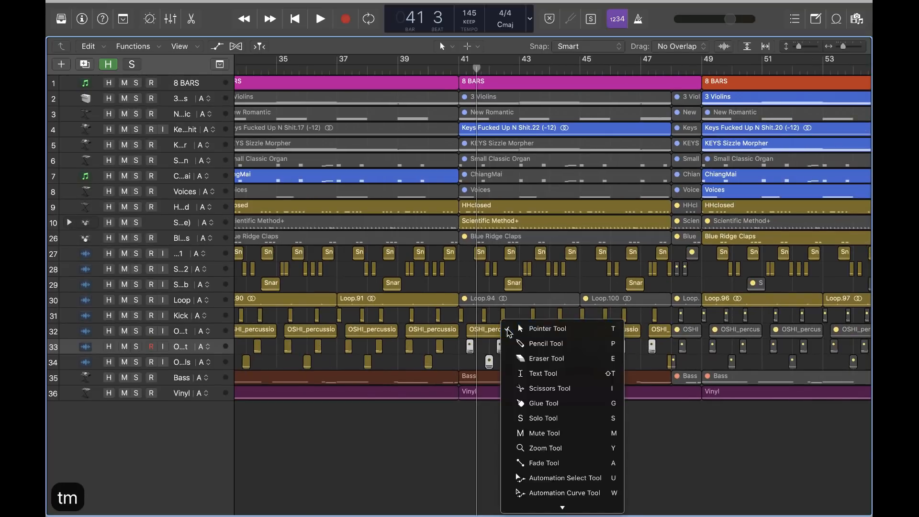
key(m)
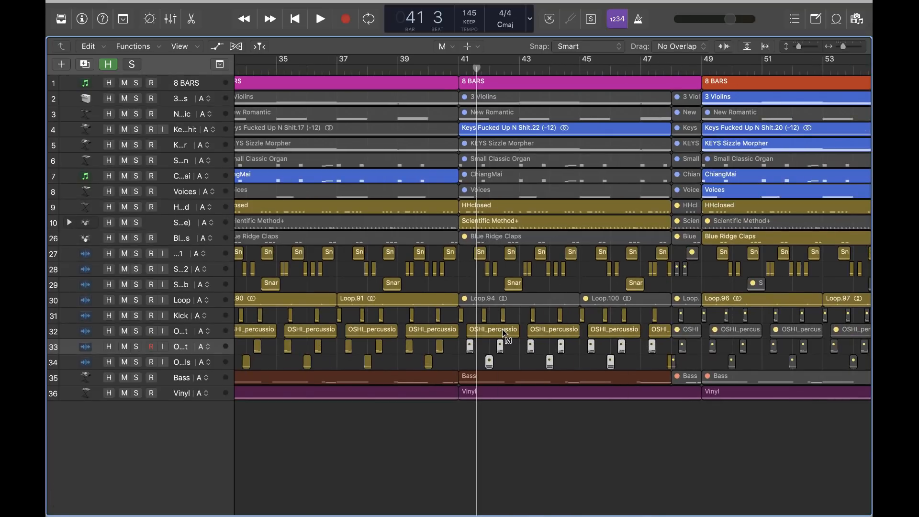
click(505, 331)
click(554, 333)
click(632, 334)
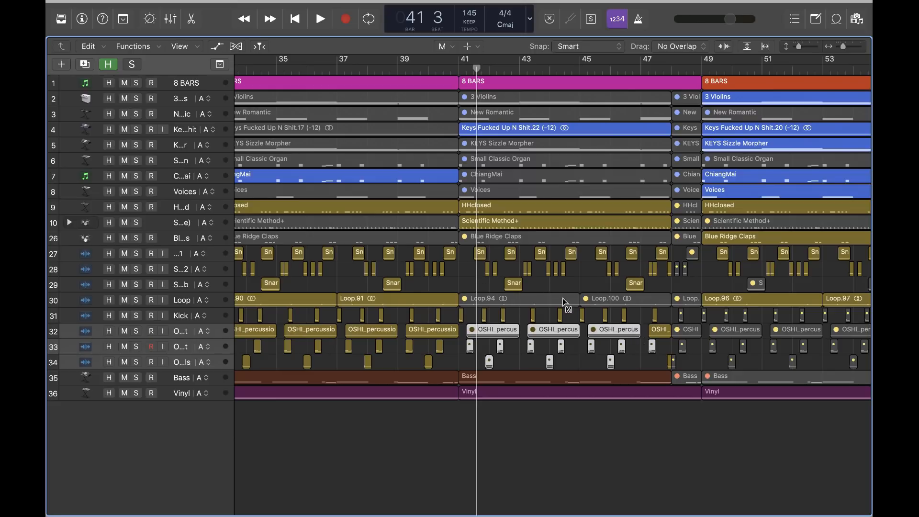
key(t)
key(t)
Step: Play from just before bar 41 into that section and mute its HHclosed region
double_click(414, 71)
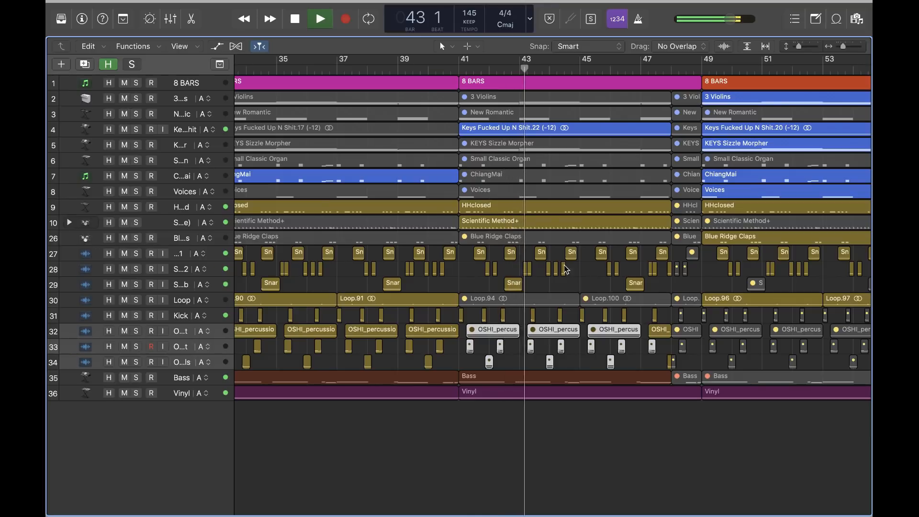
key(space)
key(t)
key(m)
click(522, 211)
key(t)
key(t)
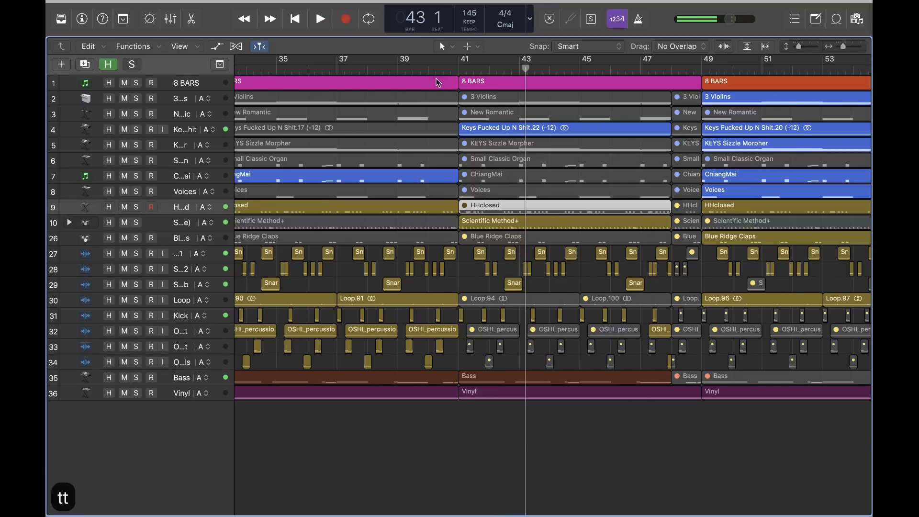
Step: Play from just before bar 41 through the drop-out into the bar 49 section
key(super+Left)
click(449, 63)
key(space)
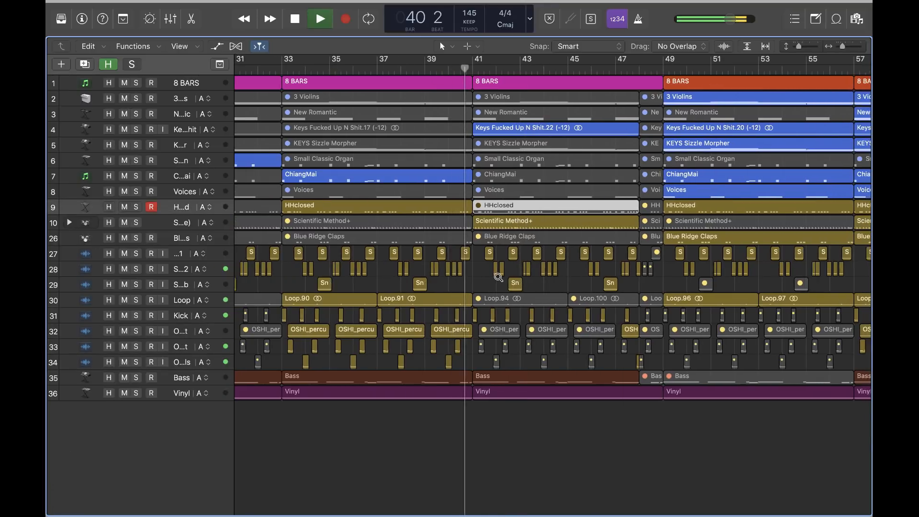
key(super+Left)
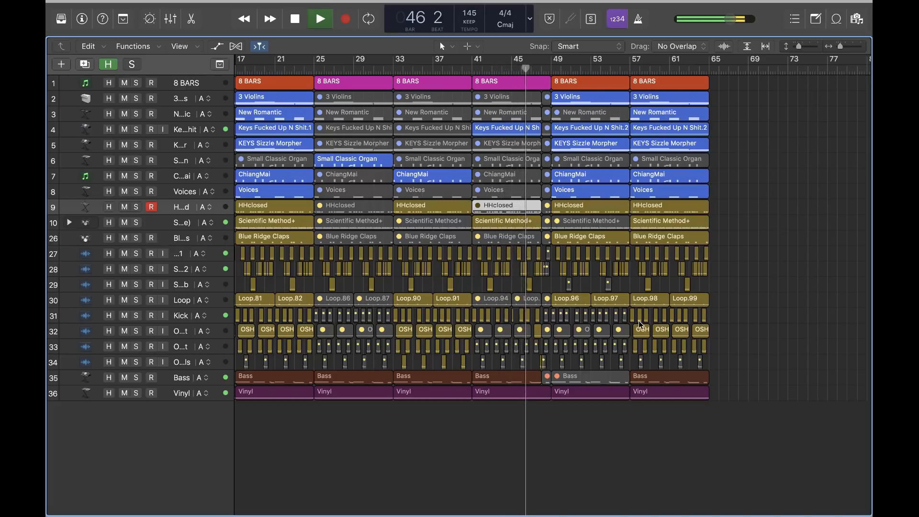
scroll(727, 246, down, 2)
scroll(727, 247, left, 2)
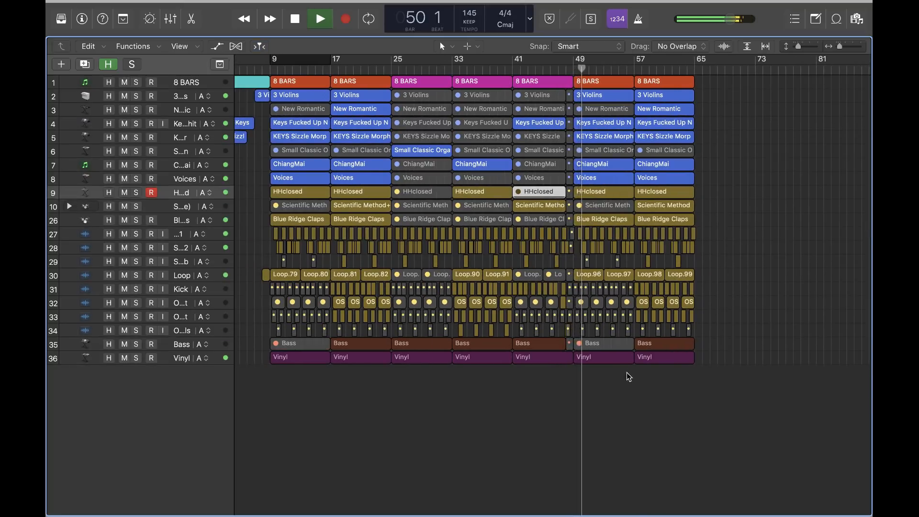
Step: Shorten the bar 41 Vinyl region to end at bar 48 and stop playback
drag(570, 361, 563, 362)
click(764, 231)
key(space)
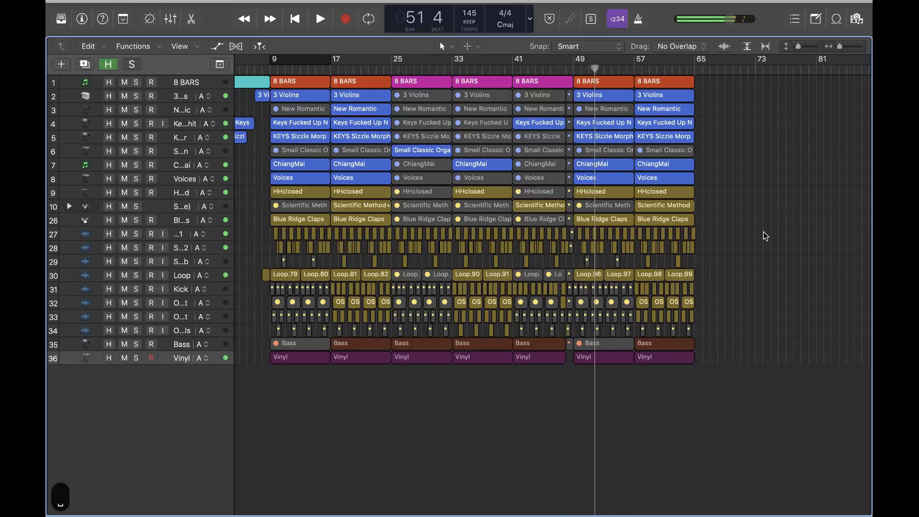
ctrl+alt+click(598, 394)
ctrl+alt+click(597, 394)
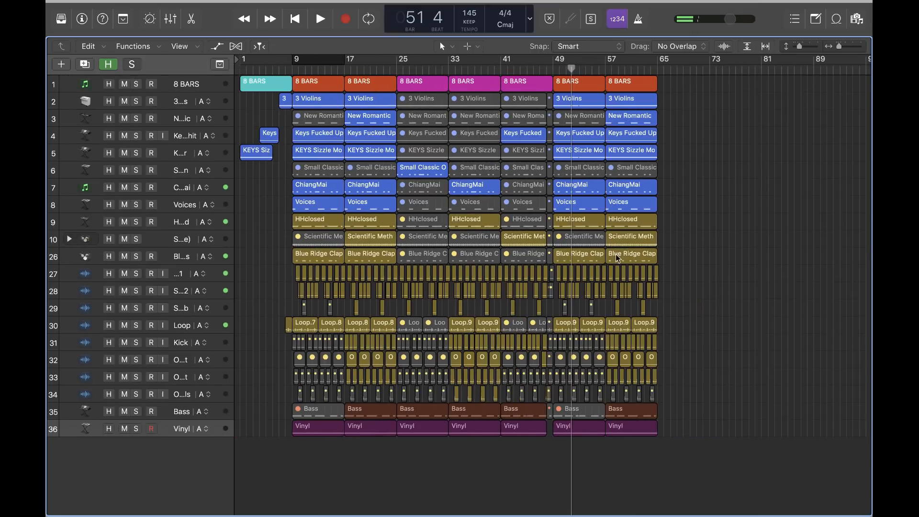
Step: Play the arrangement from about bar 46 through the bar 48 drop-out into the bar 49 section and stop playback
key(space)
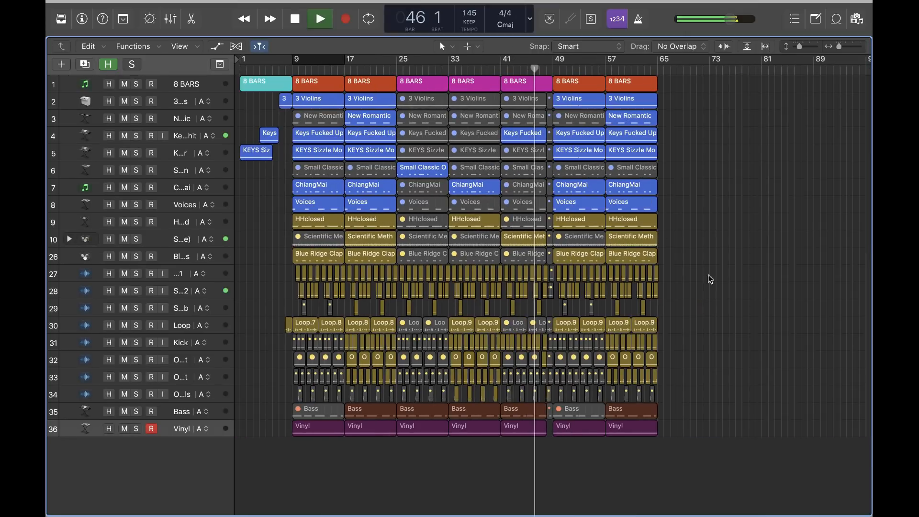
ctrl+alt+click(756, 341)
scroll(756, 341, down, 5)
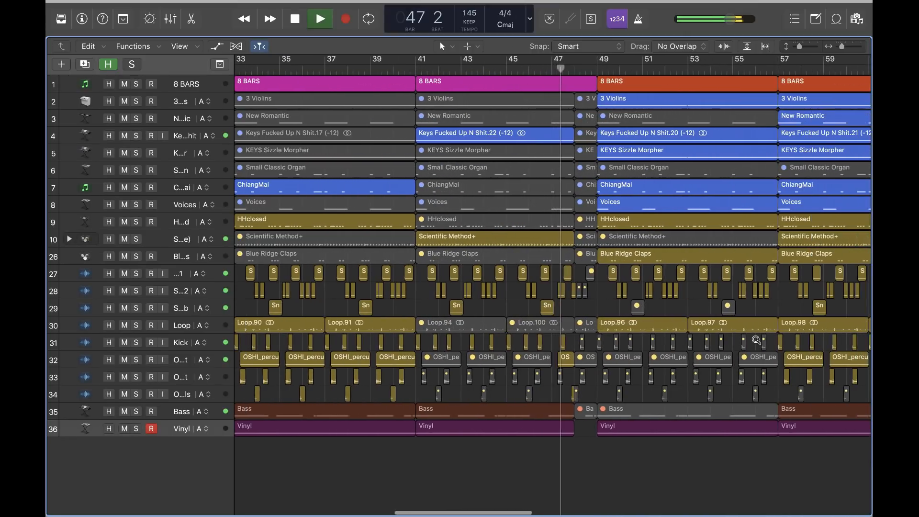
scroll(755, 341, left, 2)
key(super+Left)
key(super+Left)
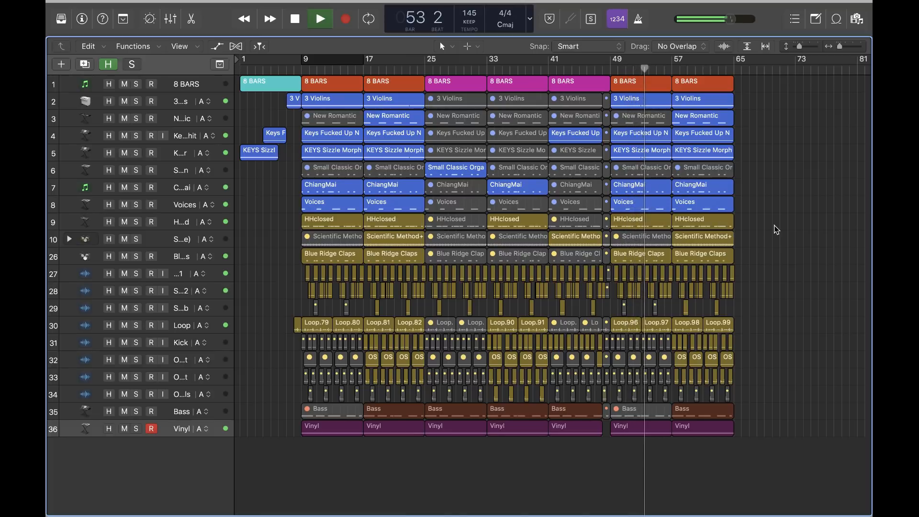
key(space)
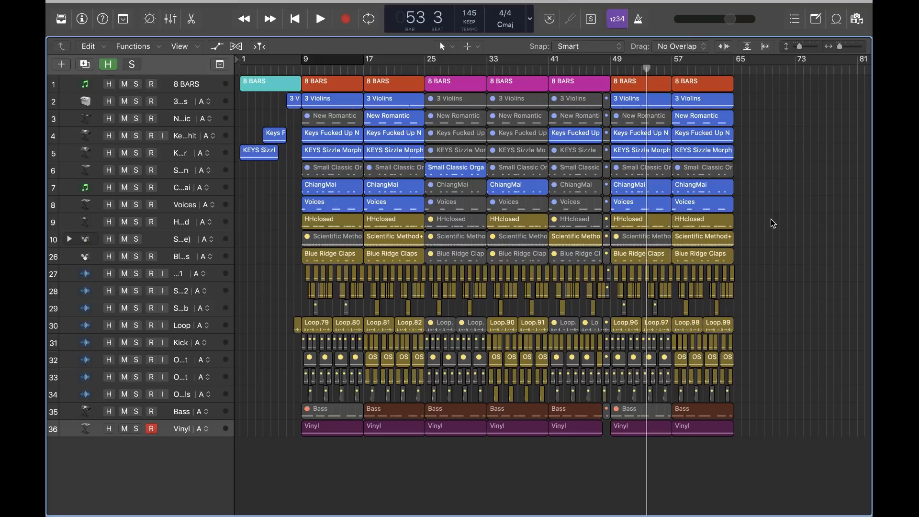
Step: Select all muted regions across the arrangement and delete them
key(m)
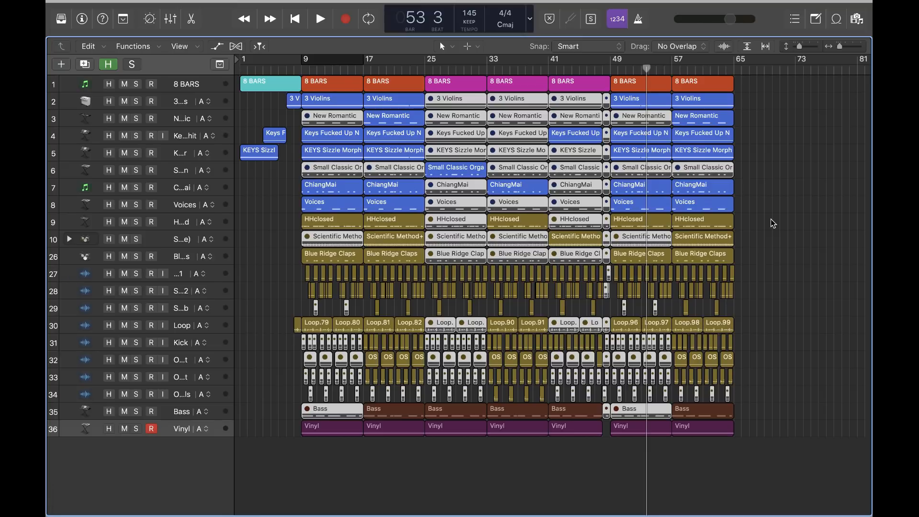
key(BackSpace)
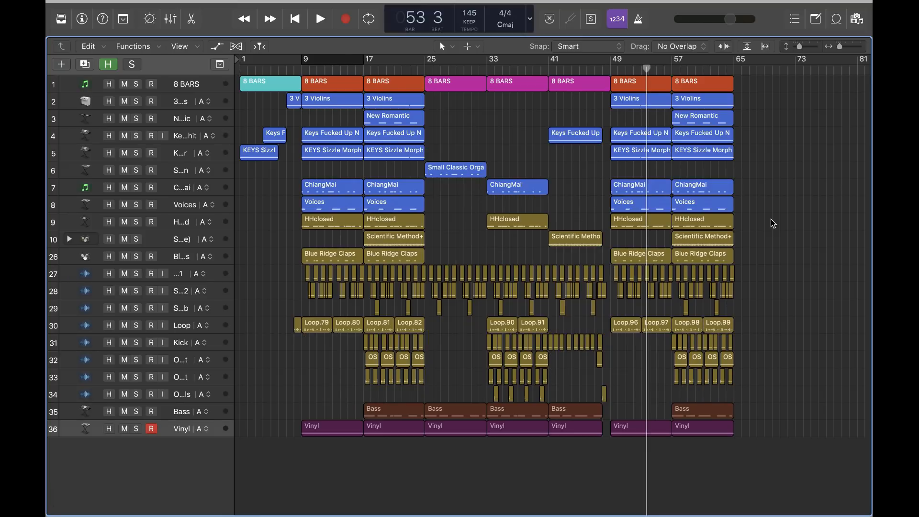
key(super+Up)
key(super+Left)
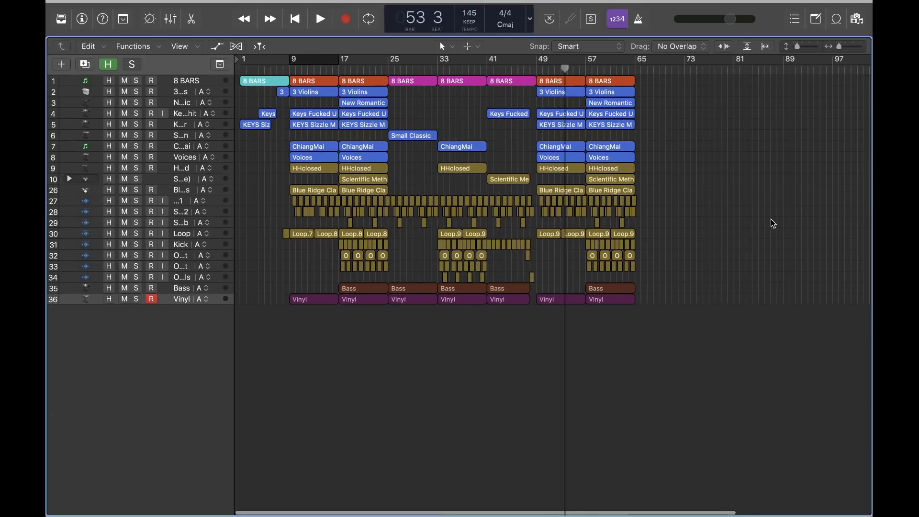
click(257, 81)
click(303, 82)
shift+click(357, 83)
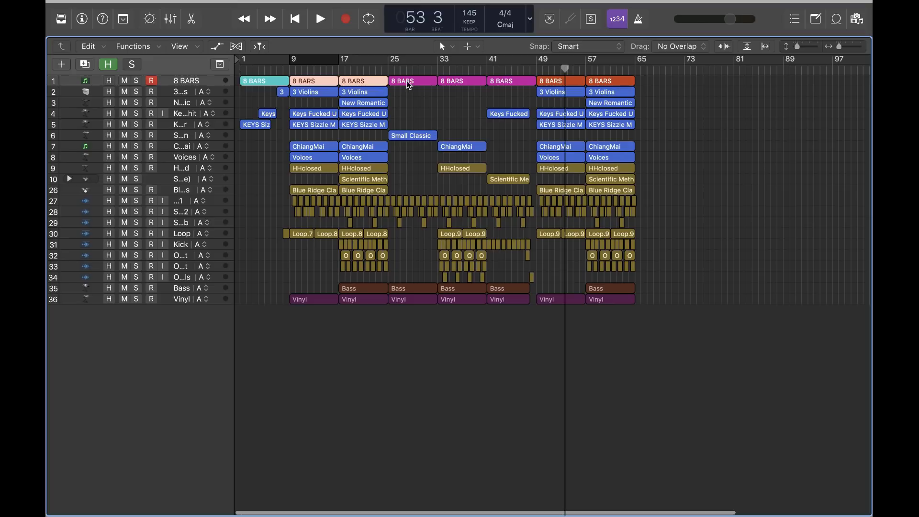
drag(403, 95, 524, 83)
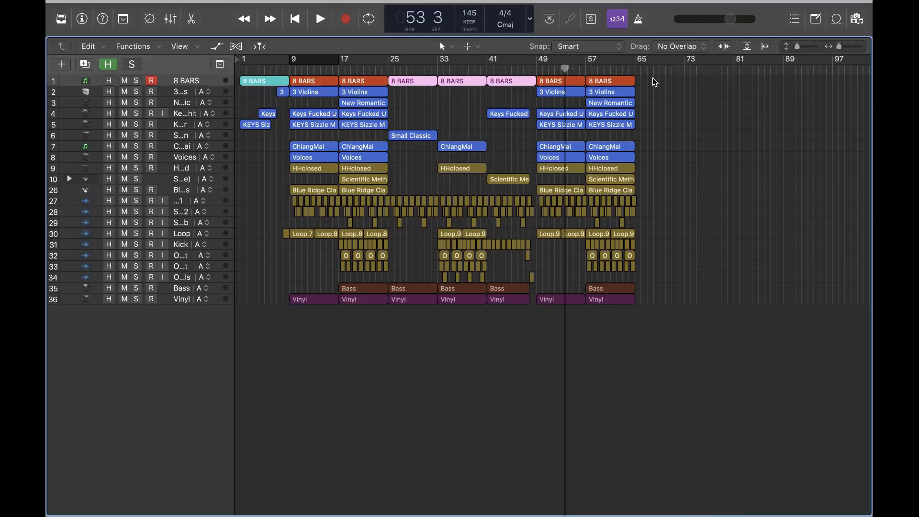
Step: Set the cycle range to bars 25 to 65, repeat that section once from bar 65, and turn cycle mode off
drag(654, 78, 564, 78)
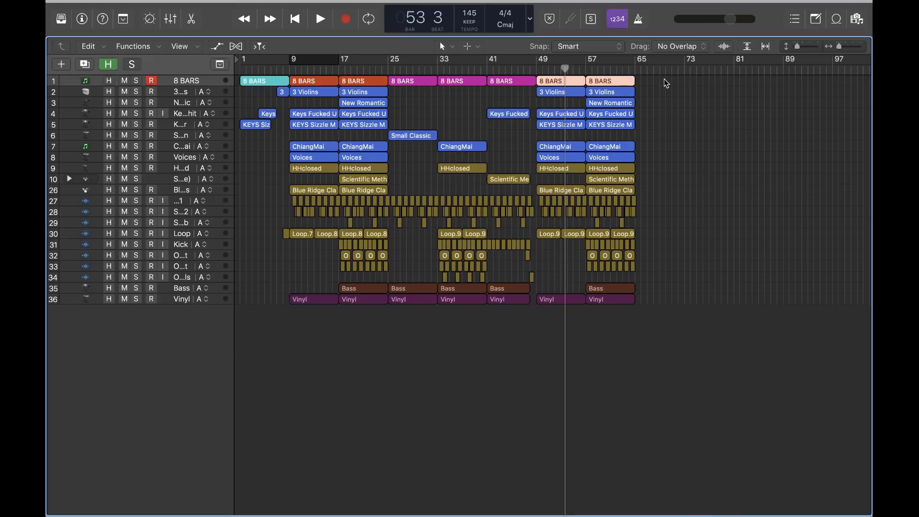
shift+click(417, 82)
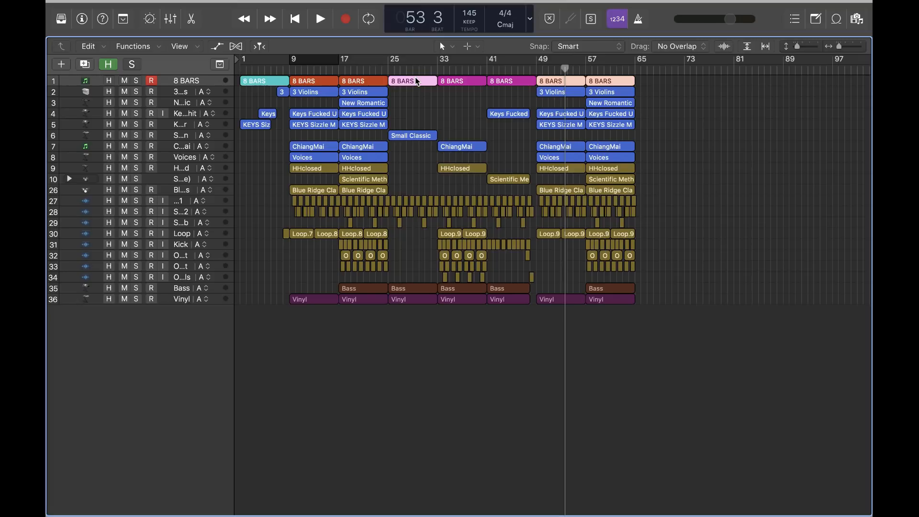
key(super+u)
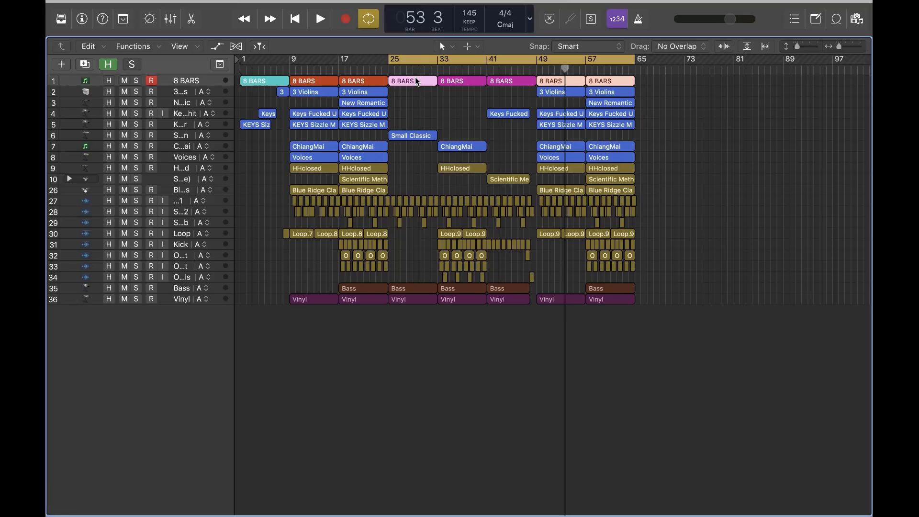
key(ctrl+super+r)
key(c)
scroll(489, 126, down, 3)
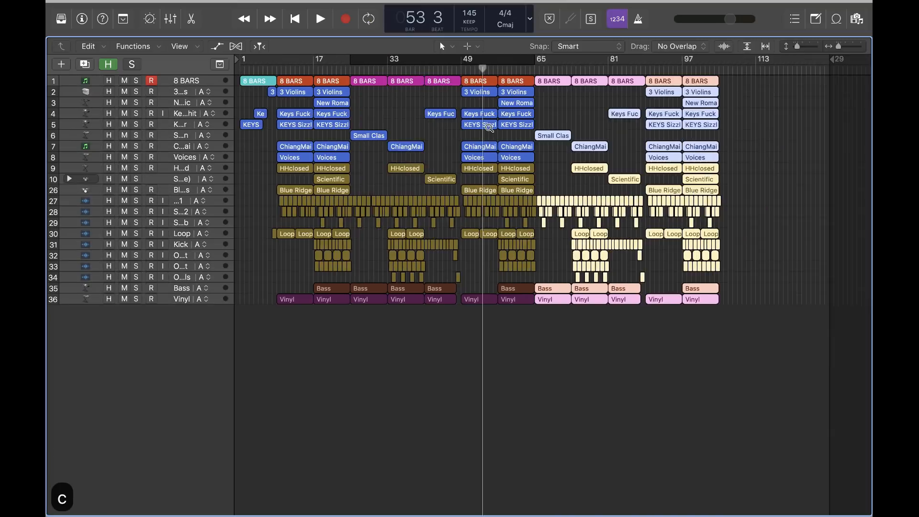
Step: Copy the intro's 3 Violins, Keys and KEYS Sizzle regions on tracks 2, 4 and 5 and paste them at bar 105
click(768, 116)
right_click(768, 116)
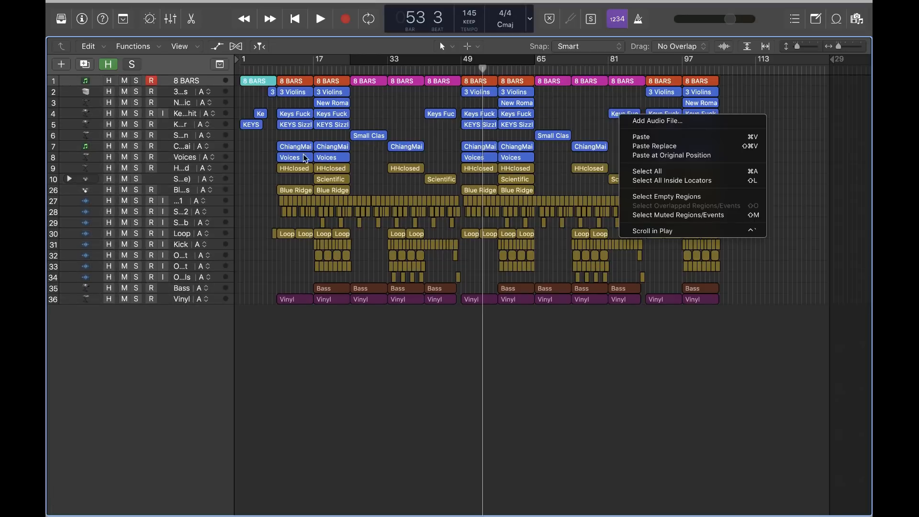
click(255, 146)
drag(272, 146, 231, 92)
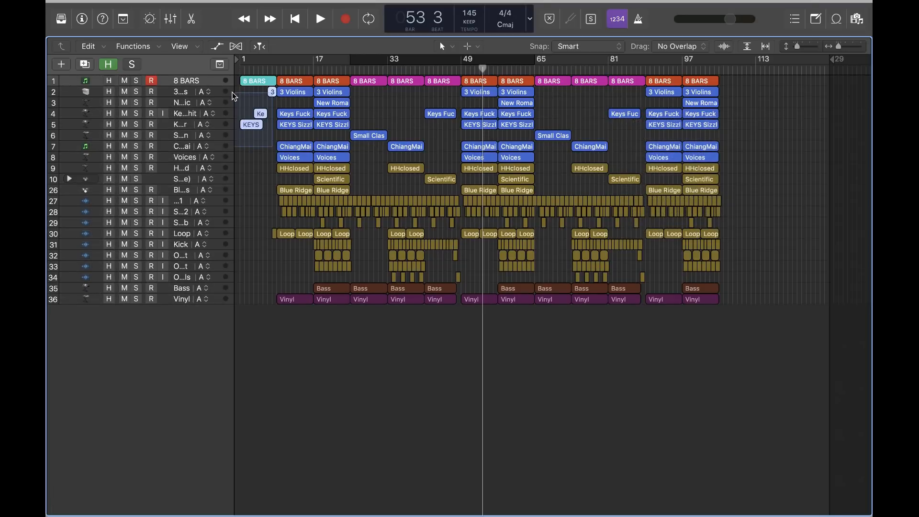
key(super+c)
click(721, 72)
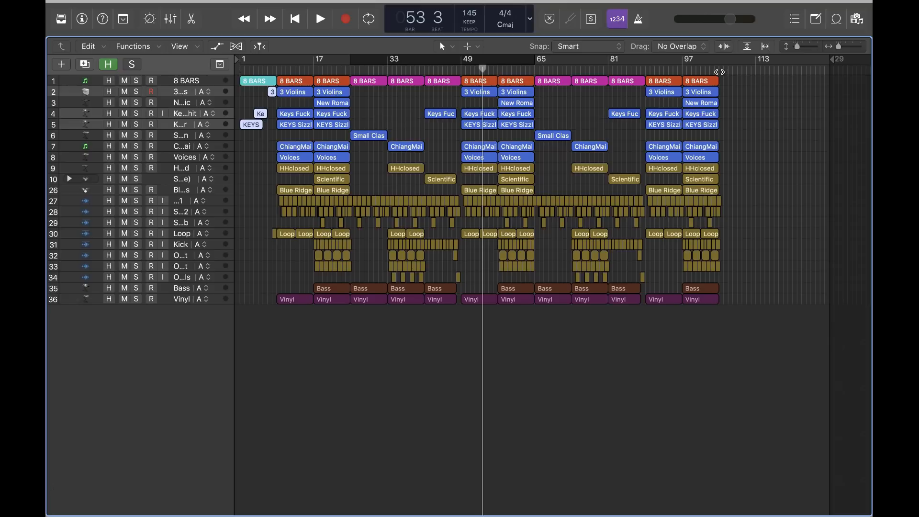
key(super+v)
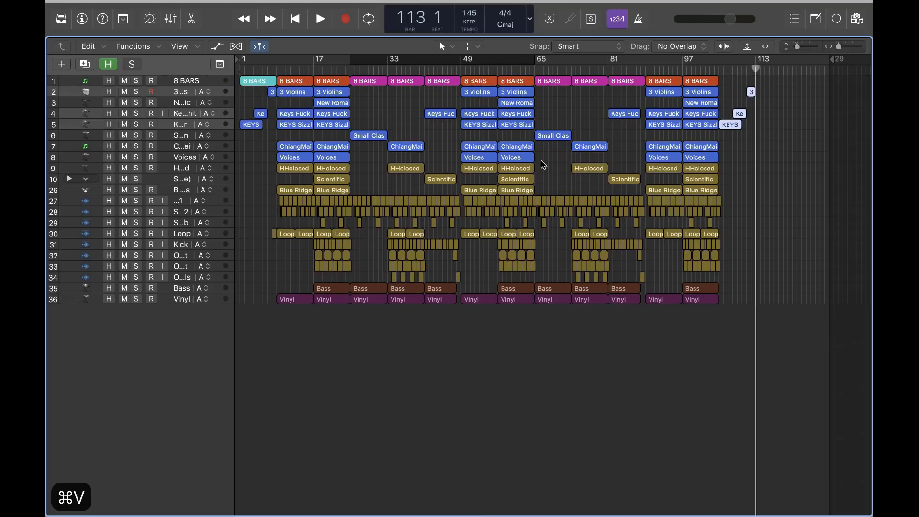
Step: Move the pasted track 4 Keys region to bar 105 and copy the bar 97 New Romantic region to bar 105
click(624, 102)
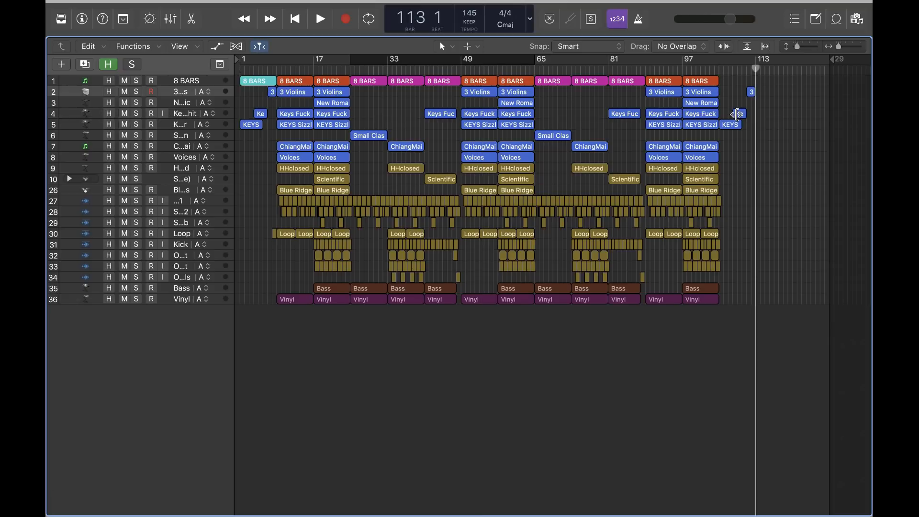
drag(740, 117, 725, 115)
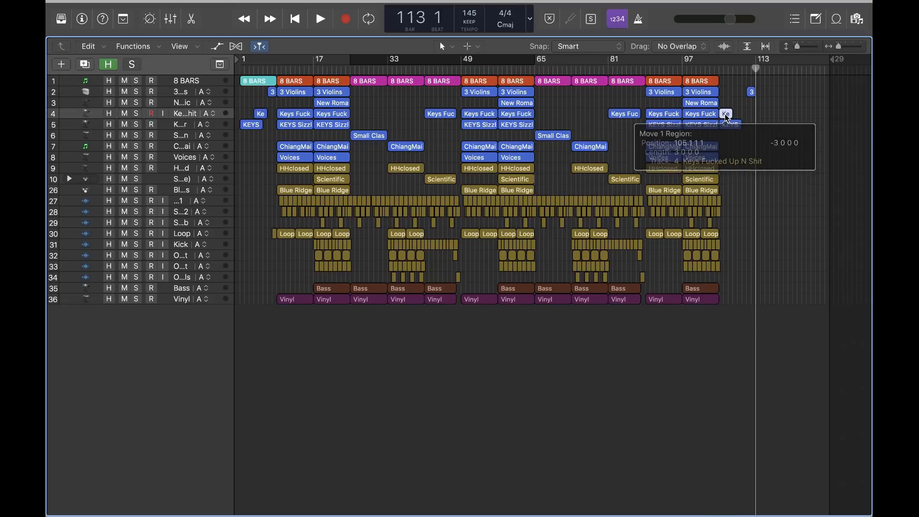
key(super+Right)
scroll(748, 109, right, 1)
drag(651, 110, 708, 111)
Step: Erase the pasted 3 Violins and KEYS Sizzle regions from the section after bar 105
key(t)
key(e)
click(724, 98)
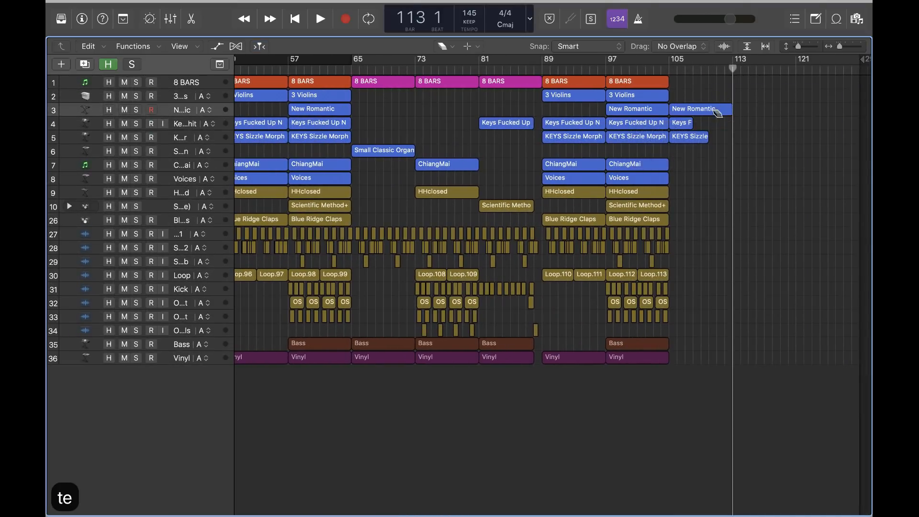
key(t)
key(t)
key(t)
key(e)
click(687, 138)
key(t)
key(t)
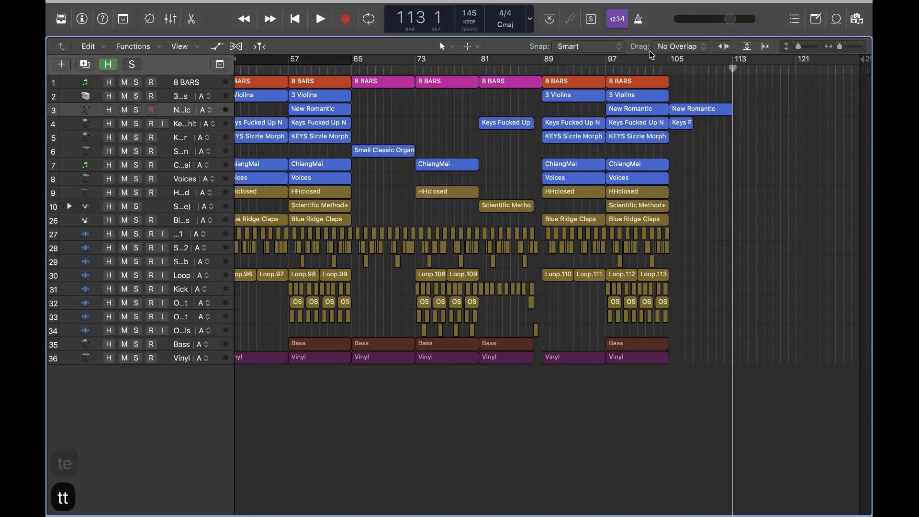
Step: Play into the ending after bar 105, shorten its New Romantic region to end at bar 109, and stop playback
double_click(648, 68)
scroll(737, 158, down, 2)
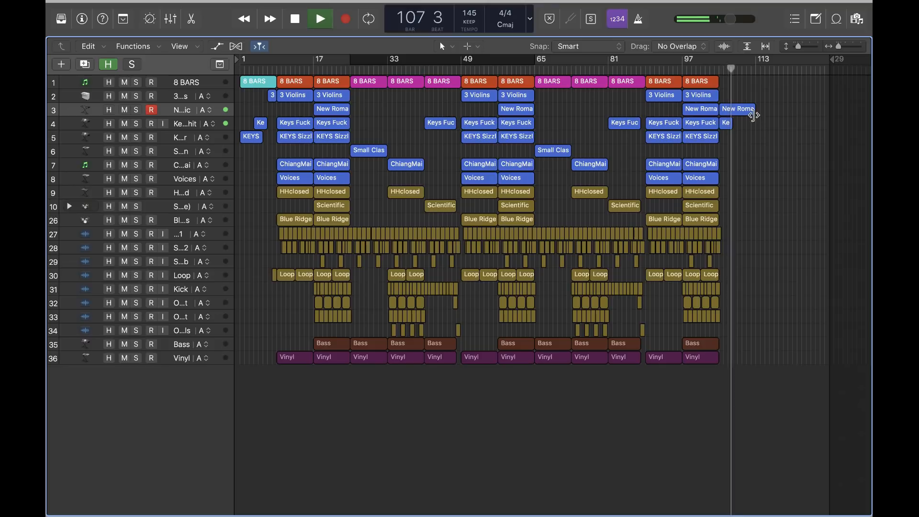
drag(755, 109, 737, 110)
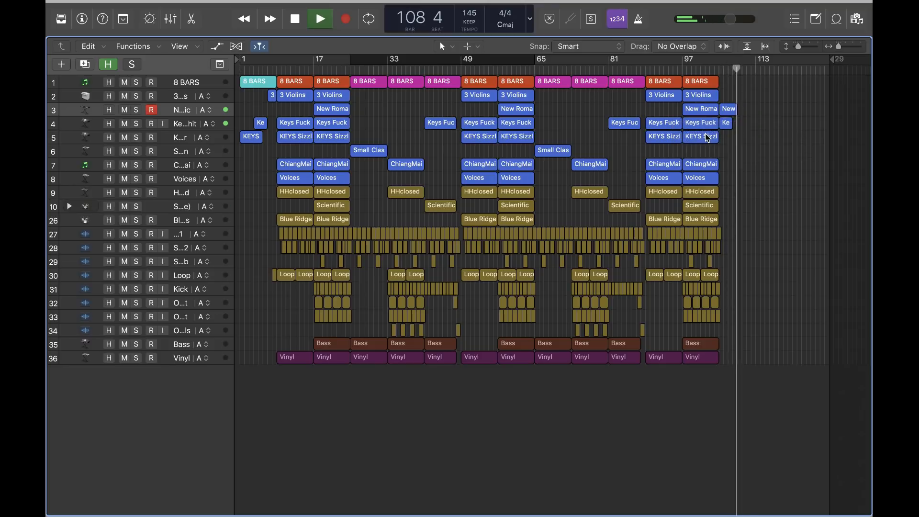
key(space)
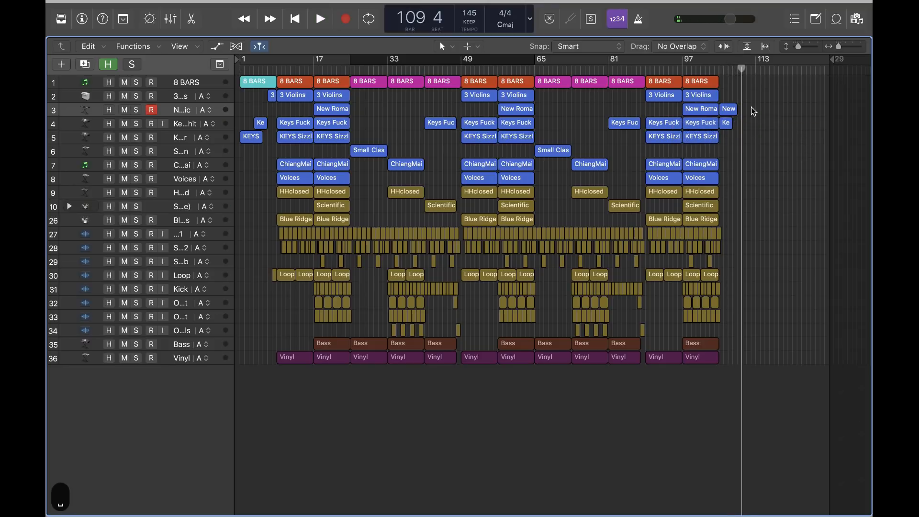
Step: Create a section marker region on the 8 BARS track spanning bars 105 to 109
scroll(726, 92, up, 5)
scroll(726, 92, right, 5)
key(t)
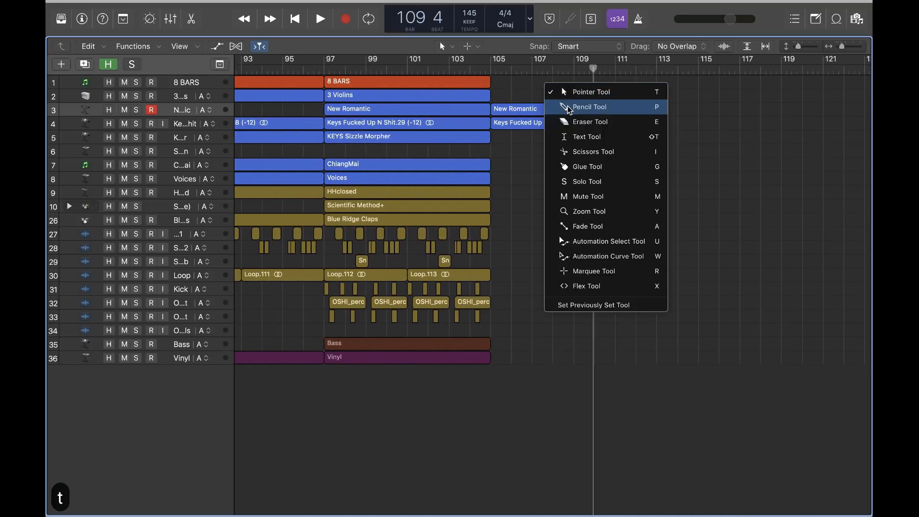
click(569, 106)
click(504, 84)
key(t)
key(t)
drag(507, 89, 569, 84)
scroll(569, 83, down, 2)
Step: Color the bar 105 marker region orange and name it END
key(alt+c)
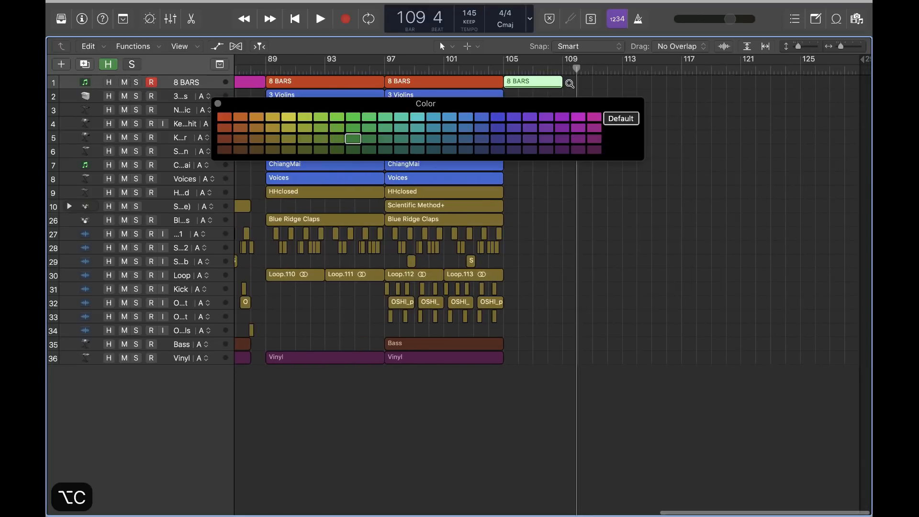
click(262, 119)
key(alt+c)
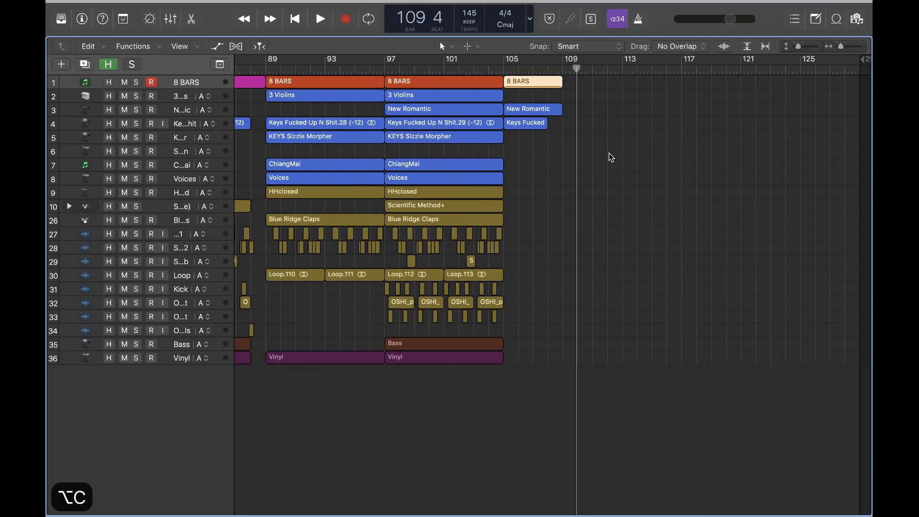
key(shift+n)
text(END)
scroll(609, 154, left, 3)
scroll(553, 220, down, 10)
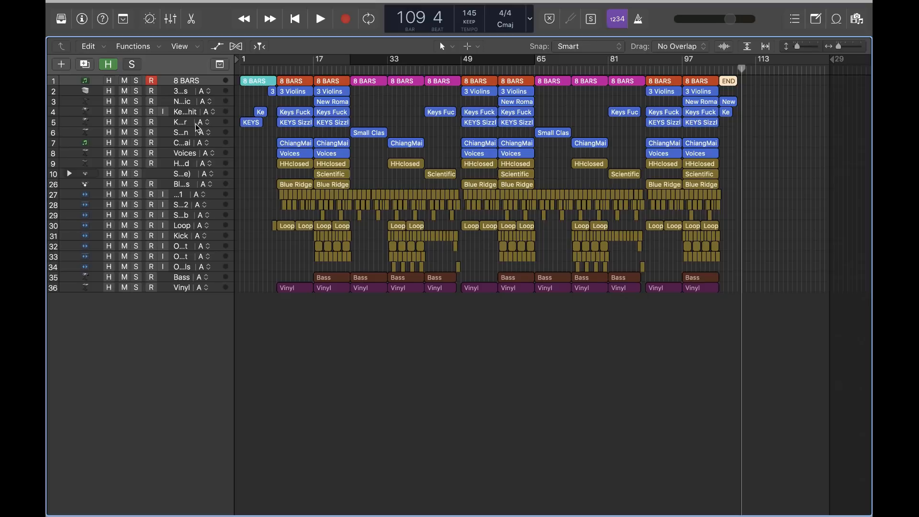
Step: Set the cycle range around all regions, spanning bars 1 to 109, and clear the selection
click(220, 92)
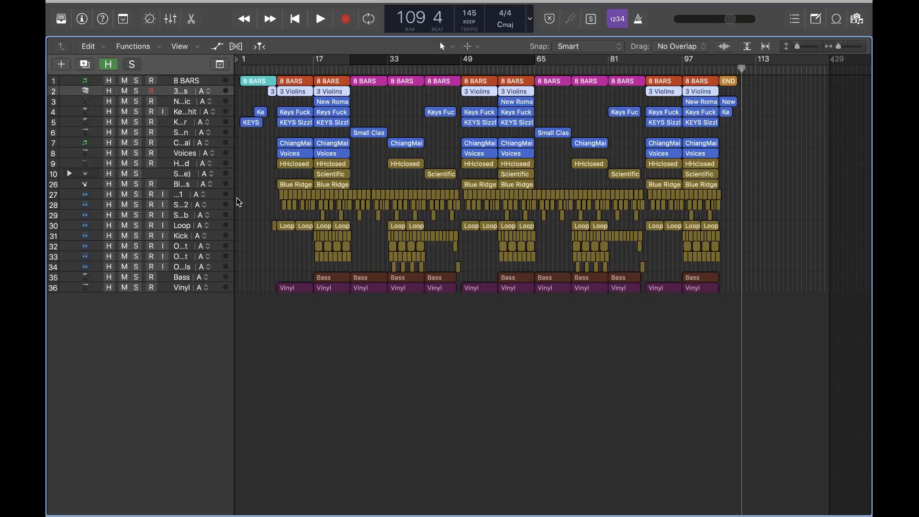
key(super+a)
key(u)
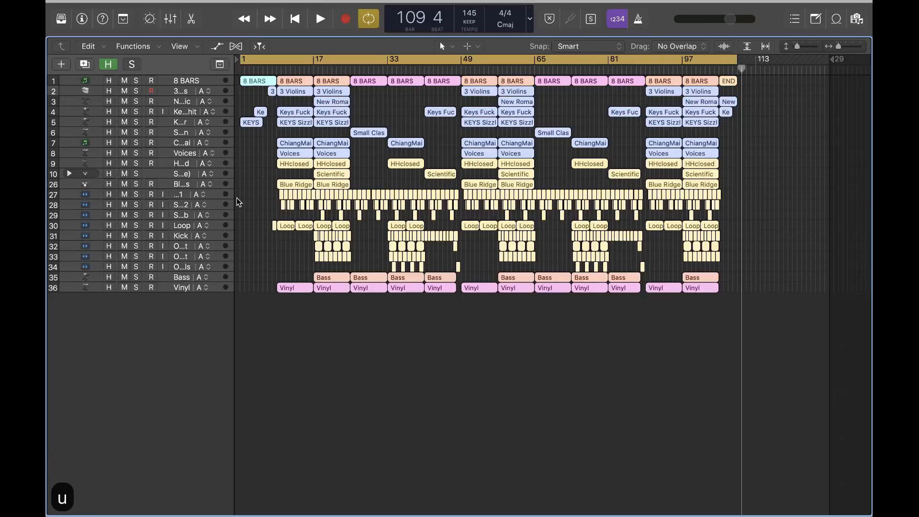
click(270, 130)
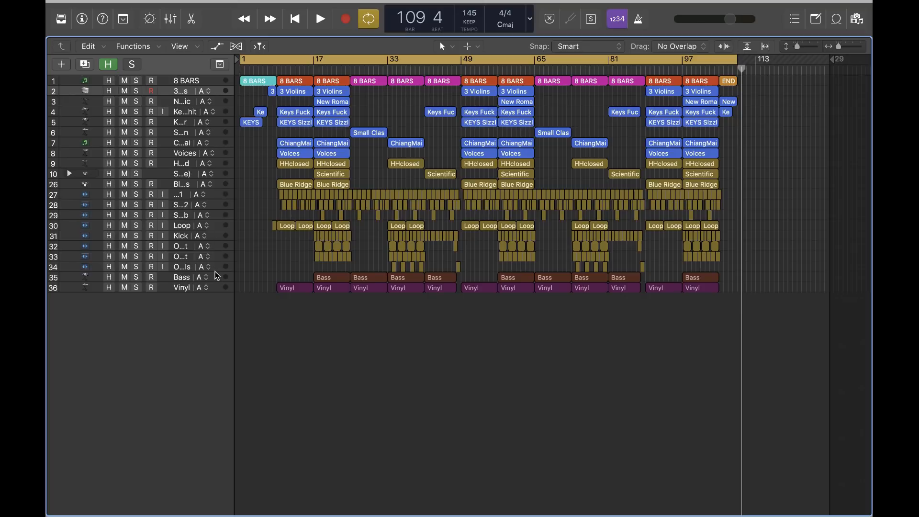
Step: Select all regions on tracks 2 through 36, leaving the section markers on track 1 unselected
click(298, 80)
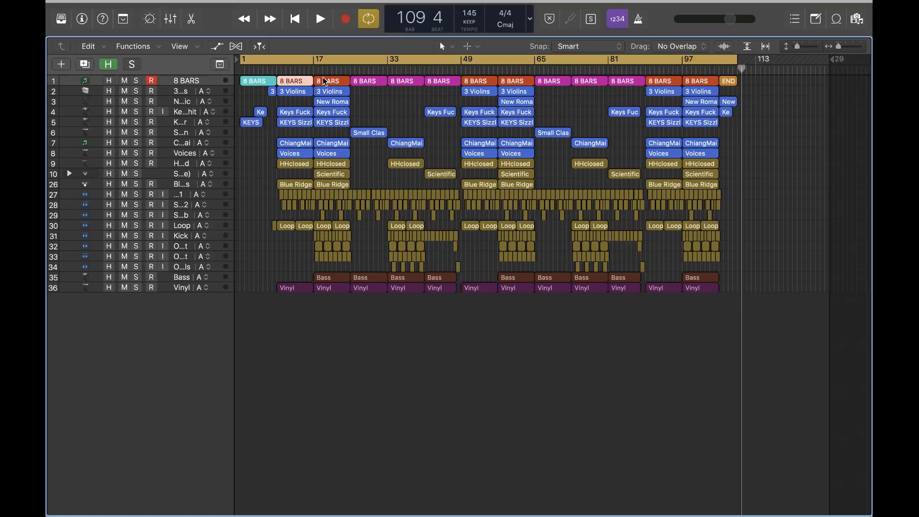
click(332, 81)
click(484, 80)
click(510, 82)
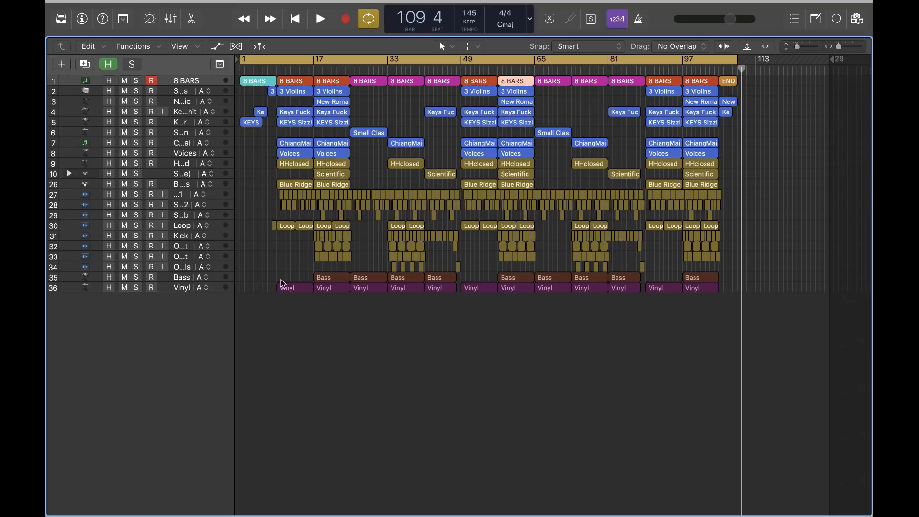
click(222, 90)
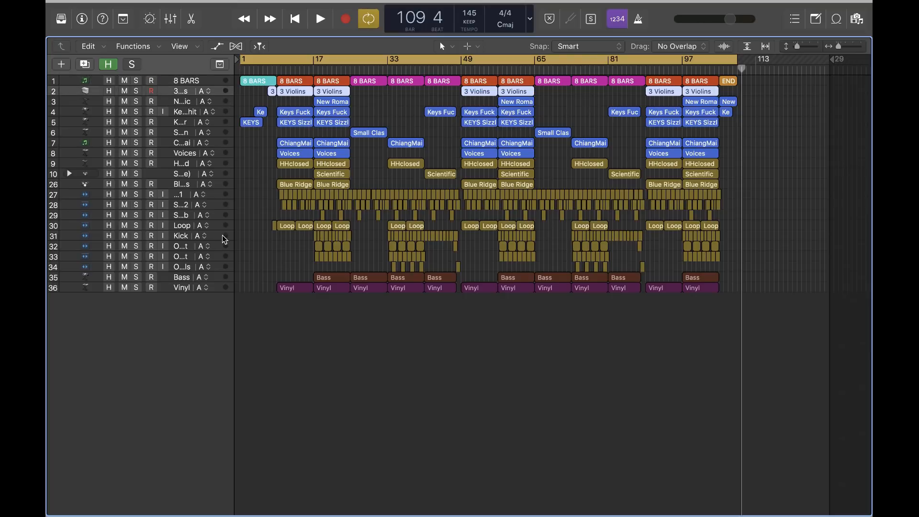
shift+click(228, 287)
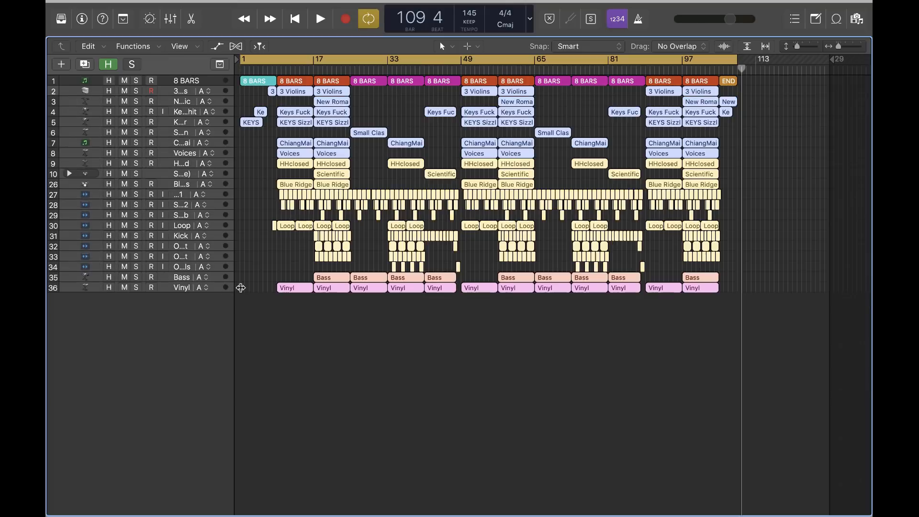
Step: Group the selected tracks 2 through 36 into a summing track stack below the section marker track
key(super+Right)
key(super+Down)
key(super+Left)
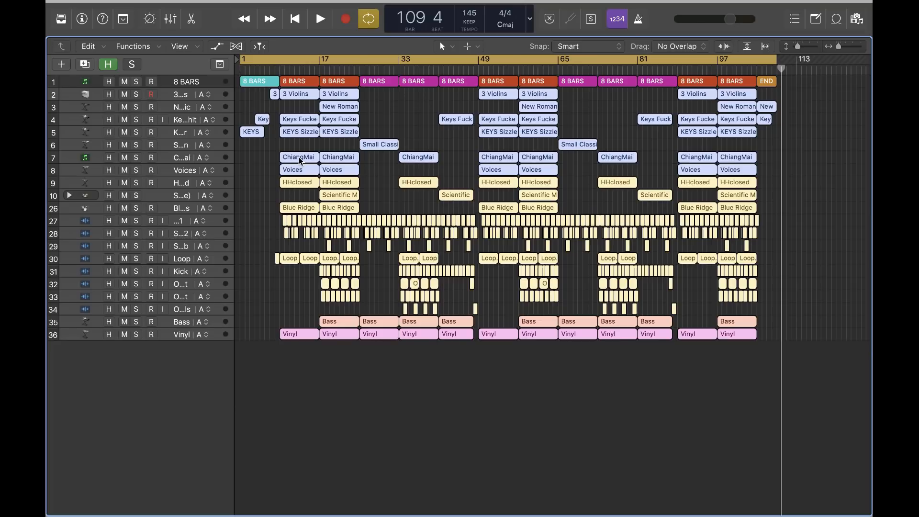
key(shift+super+d)
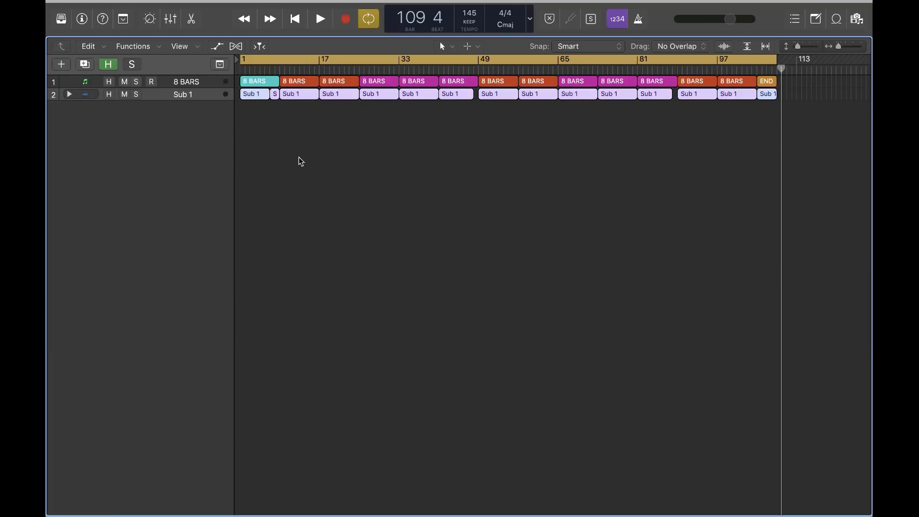
Step: Hide the Sub 1 track stack so that only the 8 BARS marker track is shown
key(super+Right)
key(super+Down)
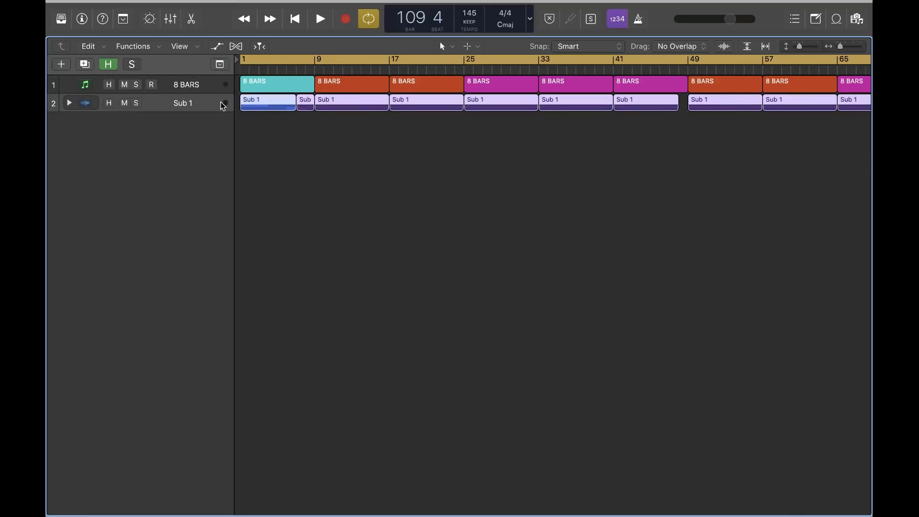
key(h)
key(h)
key(h)
ctrl+alt+click(351, 221)
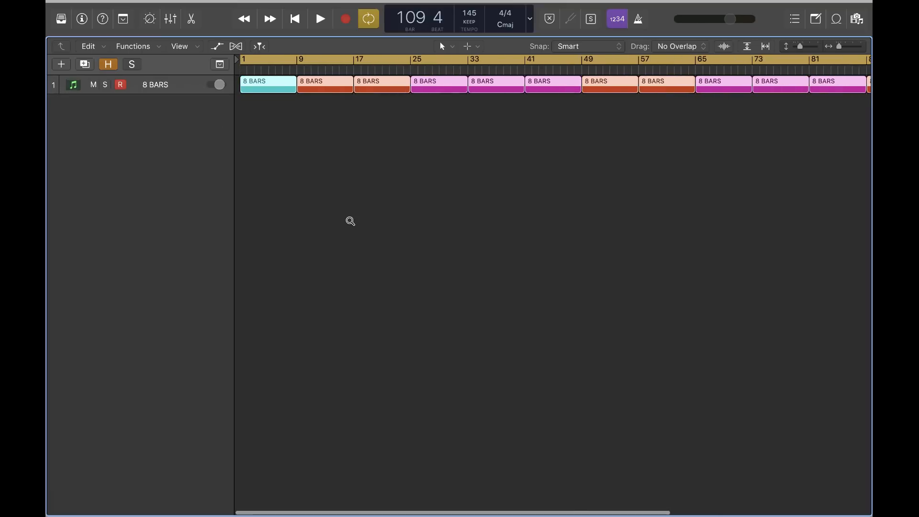
Step: Add a software instrument track and an audio track below the 8 BARS track
key(alt+super+s)
ctrl+alt+click(339, 168)
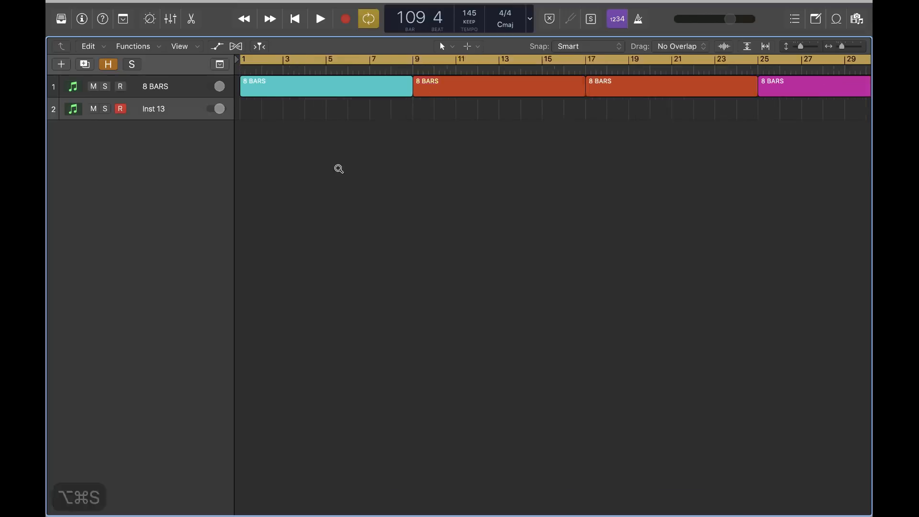
scroll(339, 168, up, 5)
key(alt+super+a)
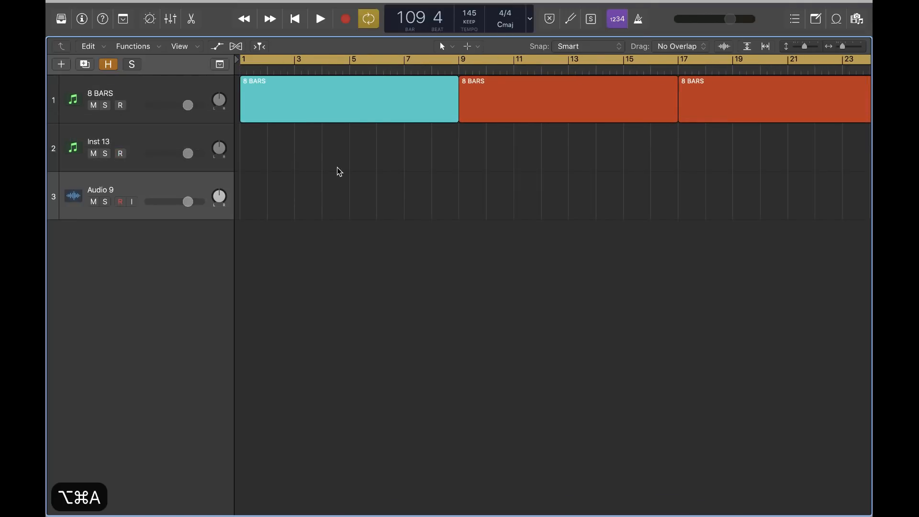
Step: Delete the newly added instrument and audio tracks, keeping only the section marker track in view
shift+click(158, 139)
key(BackSpace)
scroll(161, 139, down, 5)
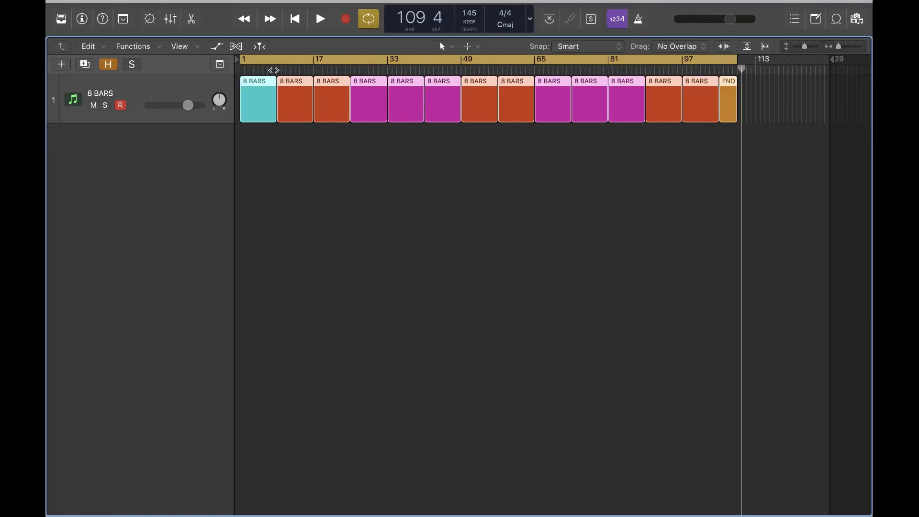
Step: Turn off cycle mode and move the playhead to bar 25
key(c)
drag(273, 71, 351, 67)
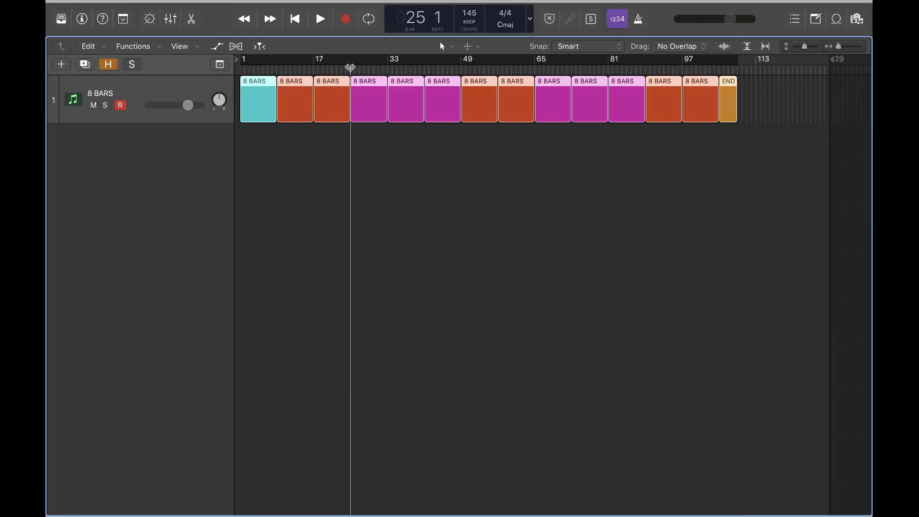
scroll(356, 77, down, 2)
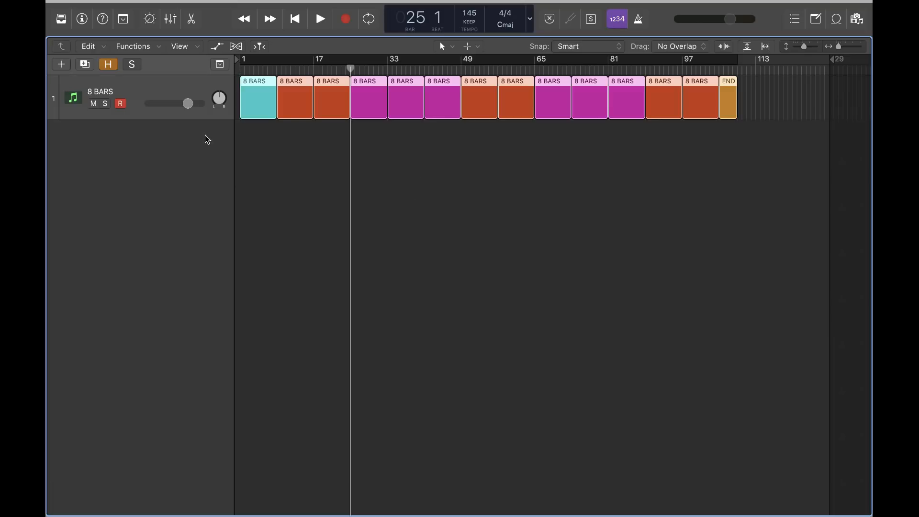
Step: Show the hidden tracks, expand the Sub 1 stack and clear the region selection
key(h)
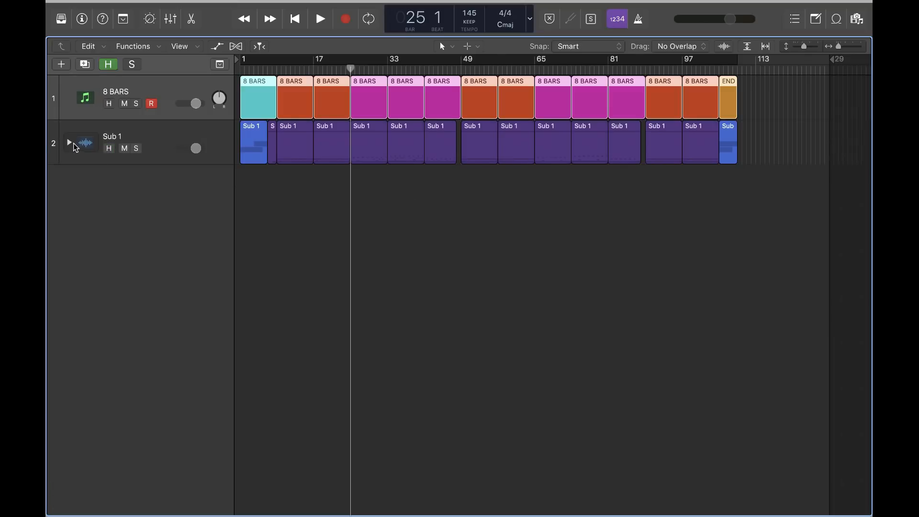
click(69, 142)
scroll(345, 185, down, 5)
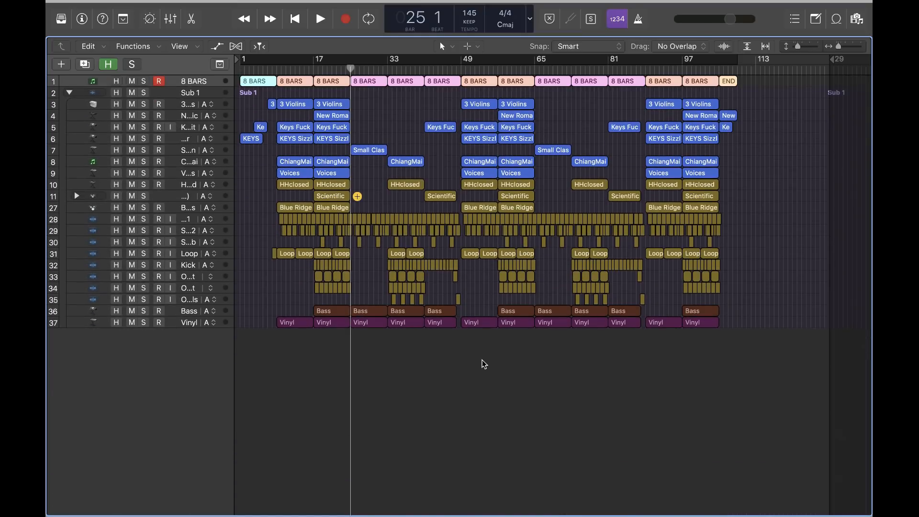
click(488, 365)
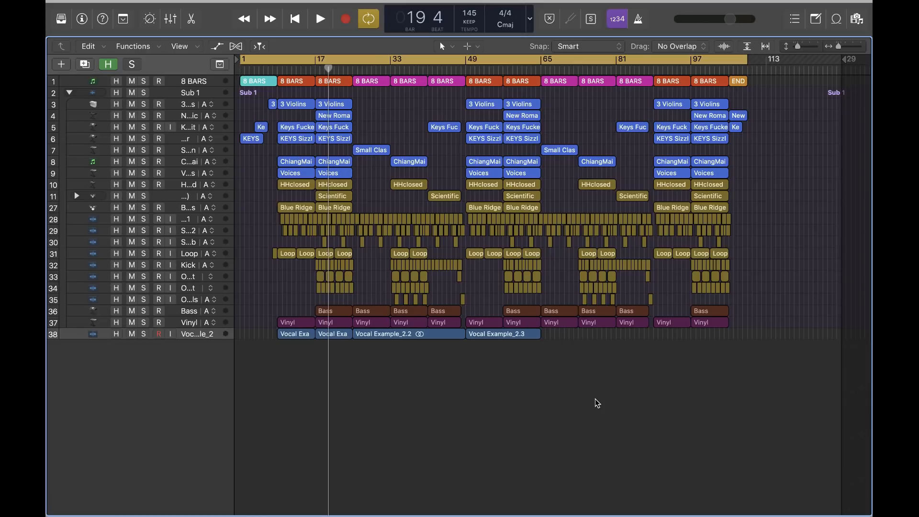
Step: Solo the vocal track to examine it, select all its regions from bar 9 to 65, and turn the solo off
scroll(596, 401, right, 5)
scroll(596, 401, up, 5)
scroll(596, 402, down, 5)
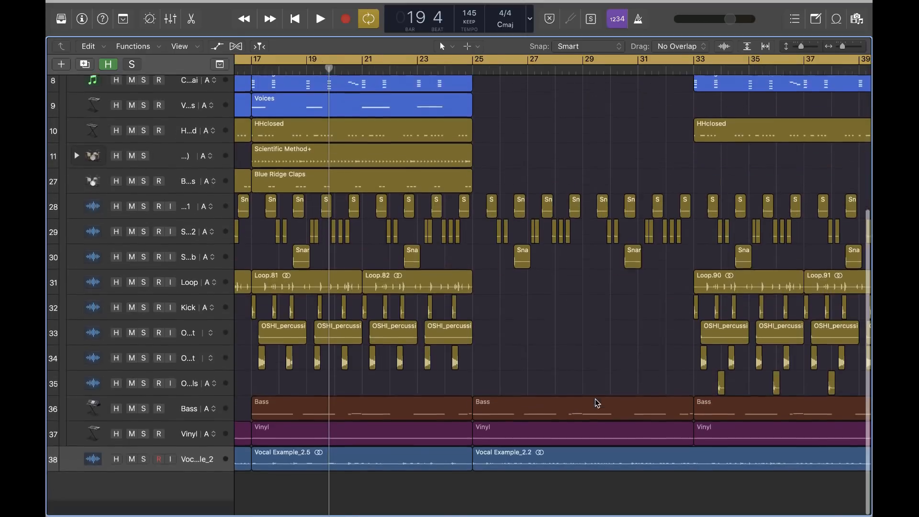
key(s)
scroll(433, 460, down, 5)
scroll(433, 460, down, 2)
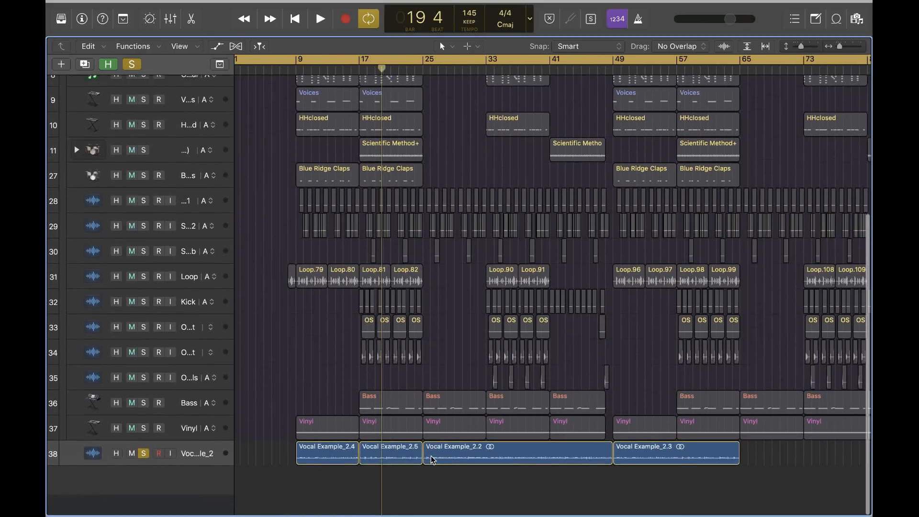
drag(764, 477, 253, 491)
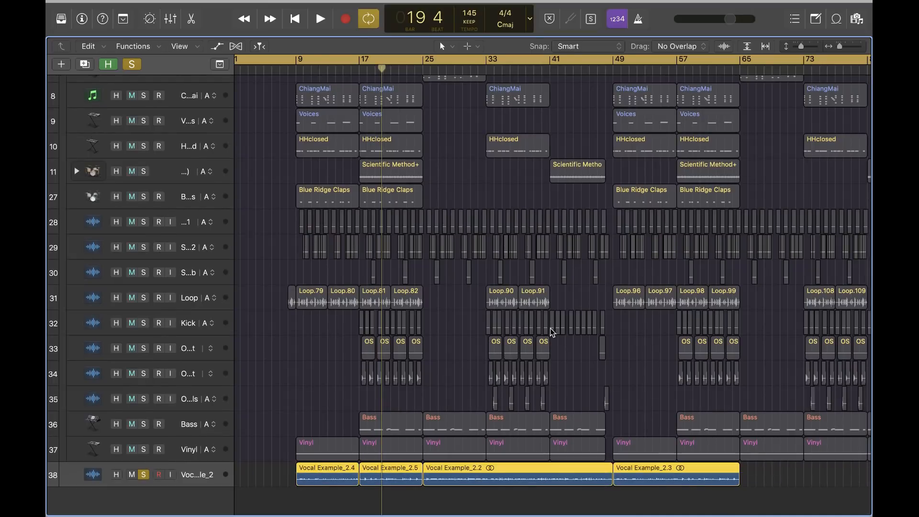
key(s)
scroll(558, 253, down, 5)
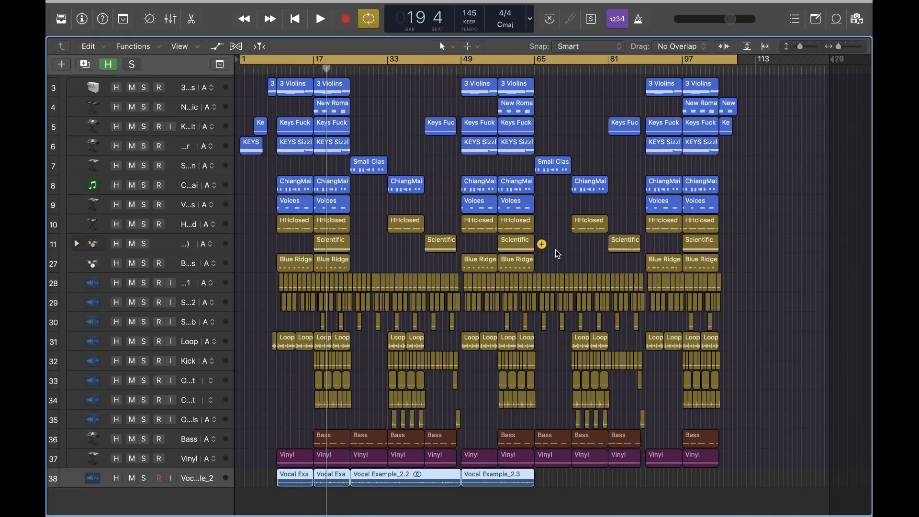
scroll(556, 250, down, 3)
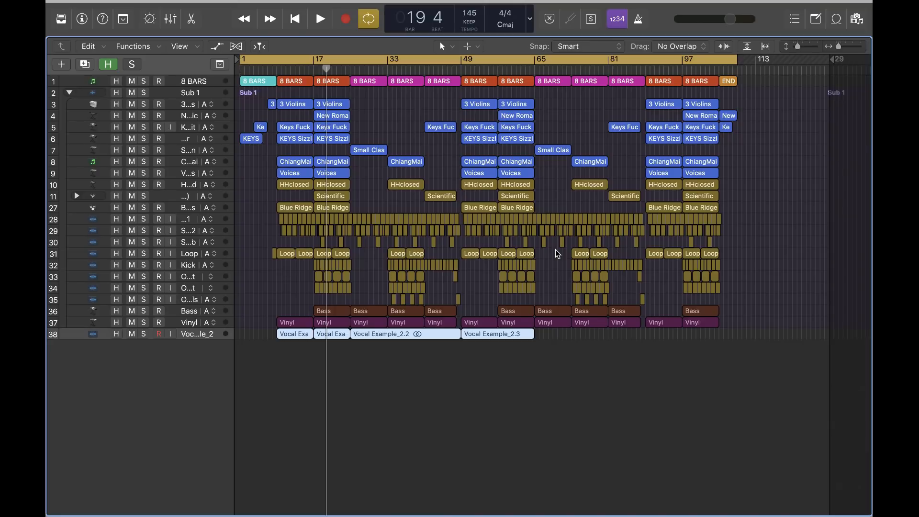
Step: Play the full arrangement with the vocals from bar 1 and raise the listening volume
key(Return)
key(space)
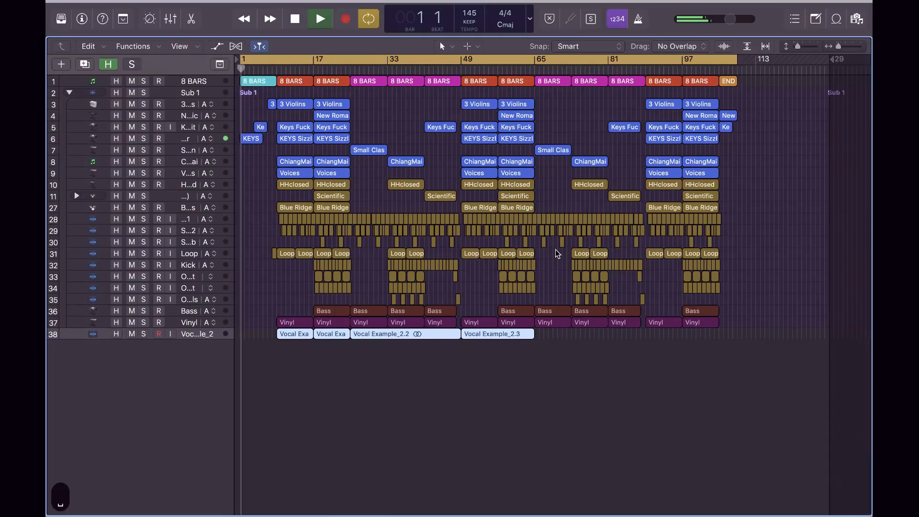
key(XF86AudioRaiseVolume)
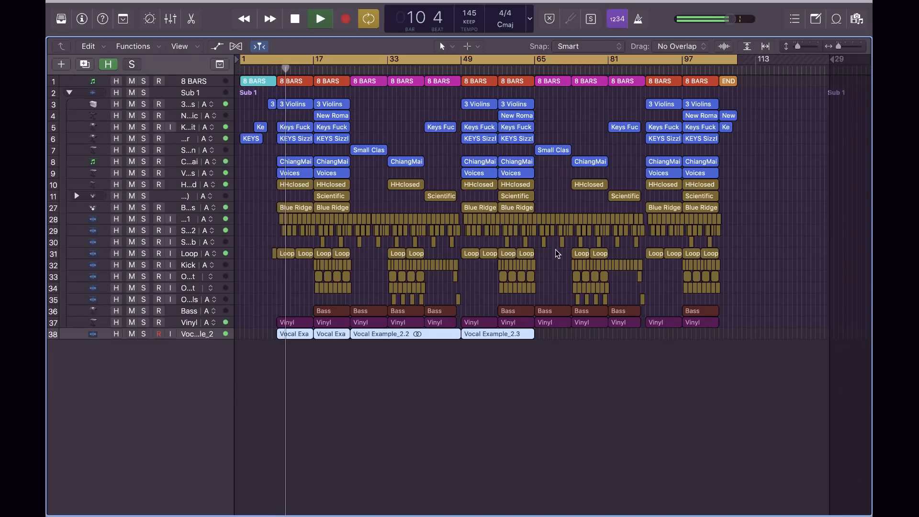
Step: Check the channel levels in the mixer while the song plays, and close the mixer
key(x)
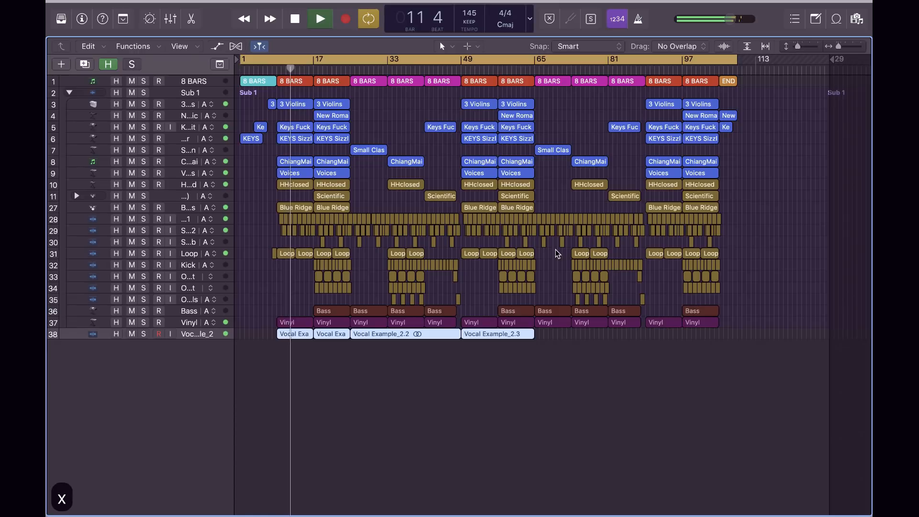
scroll(650, 407, down, 8)
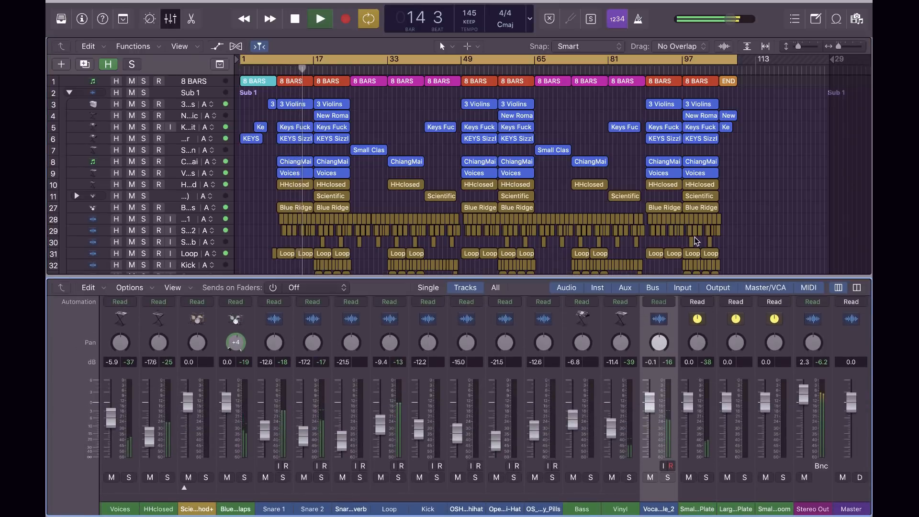
key(x)
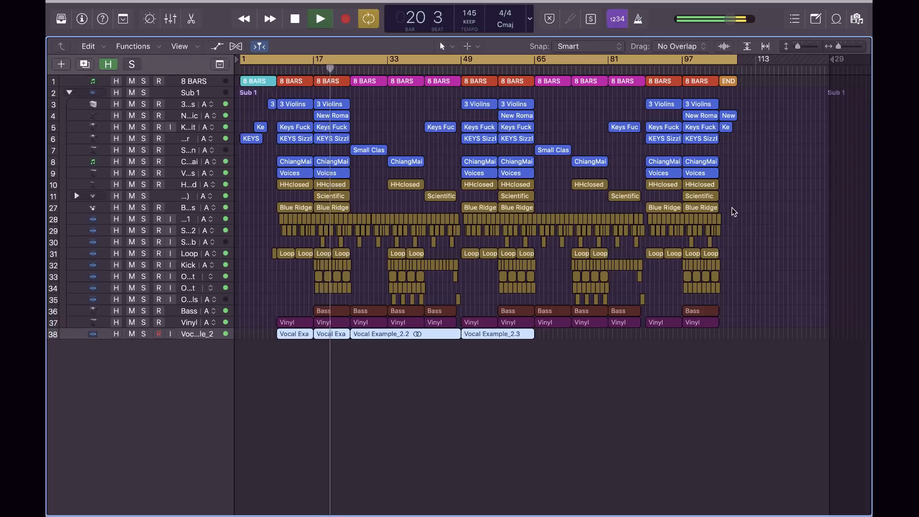
Step: Examine the arrangement across all tracks during playback, from the bar 49 section back to the start, and deselect the vocal regions
scroll(733, 209, right, 8)
scroll(733, 210, right, 10)
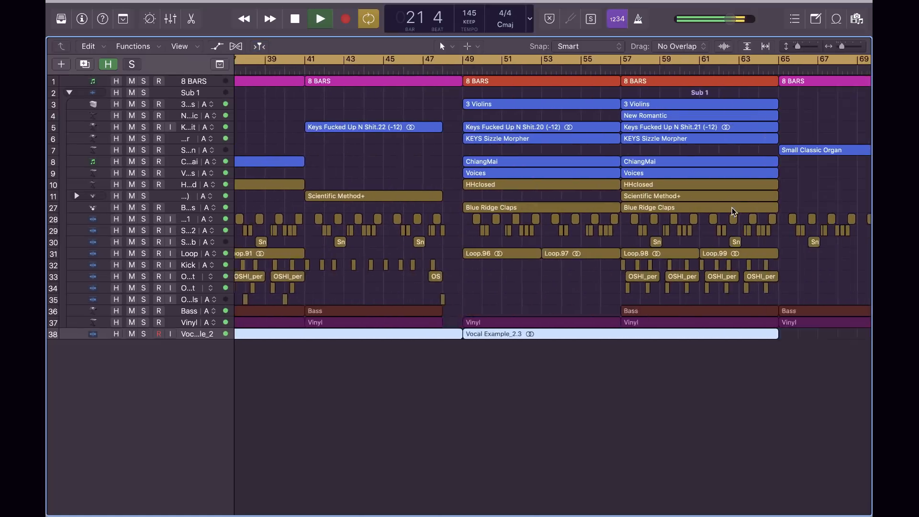
scroll(735, 212, right, 3)
scroll(735, 212, up, 8)
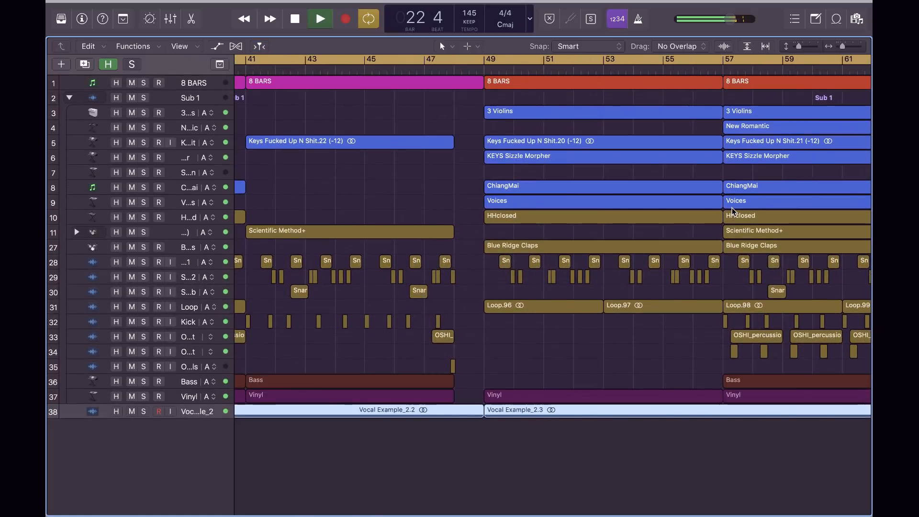
scroll(735, 212, down, 10)
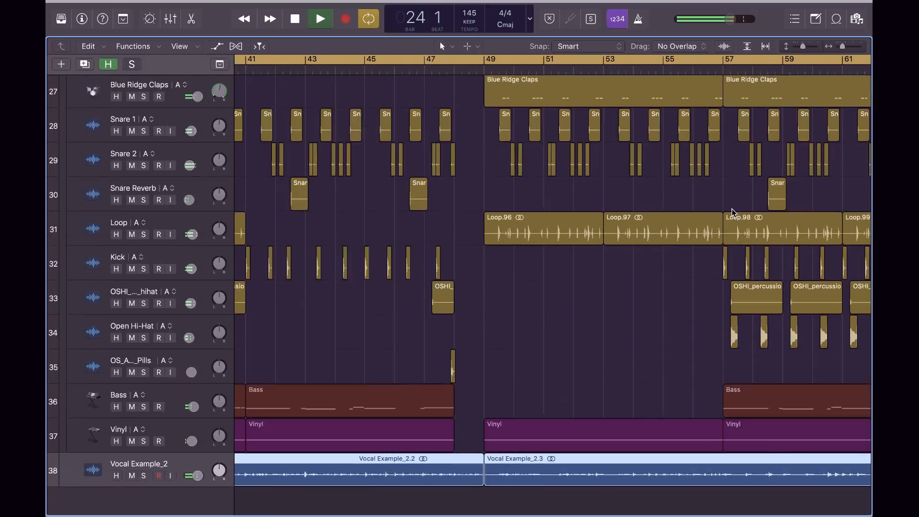
scroll(733, 209, left, 3)
scroll(734, 209, left, 10)
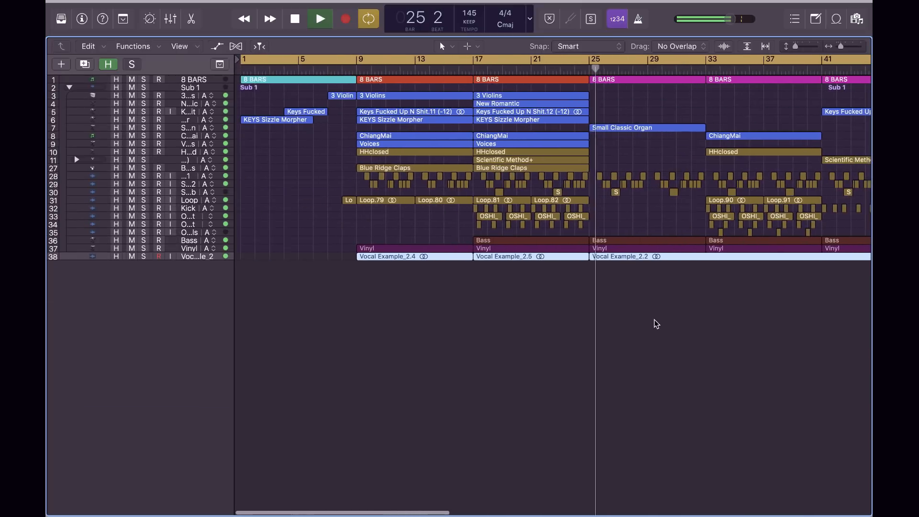
scroll(656, 321, left, 3)
scroll(655, 321, left, 3)
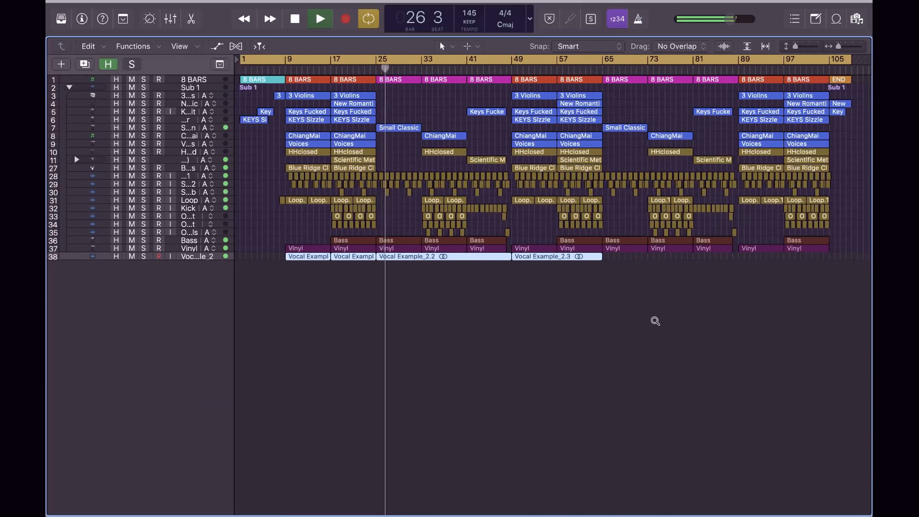
click(656, 320)
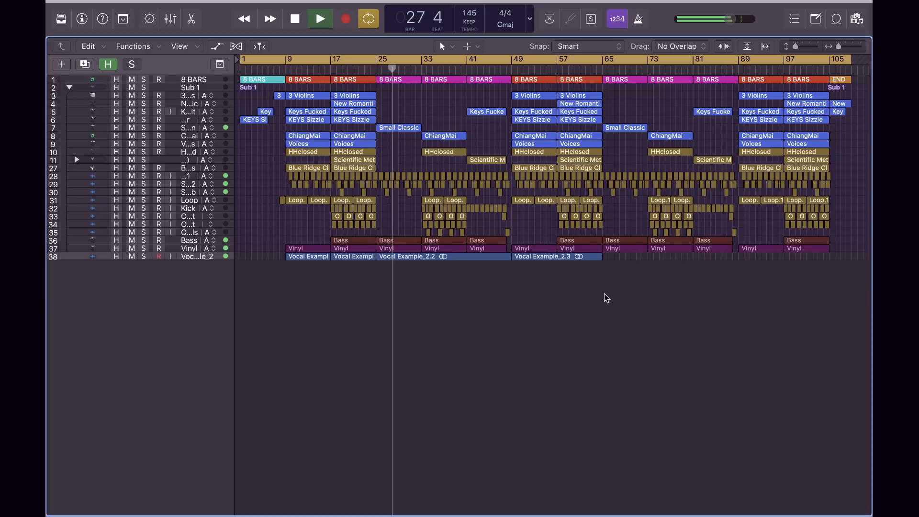
scroll(604, 295, up, 5)
scroll(564, 295, up, 5)
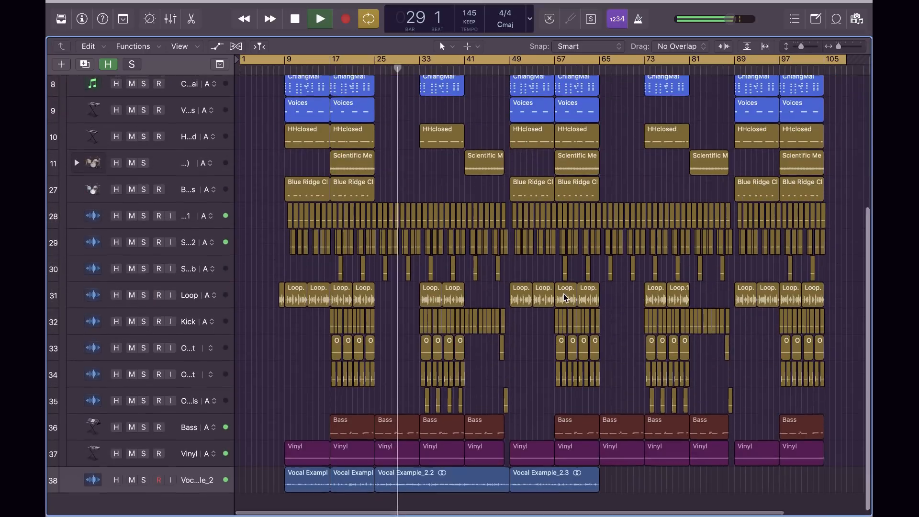
Step: Inspect the effects and sends on the mixer's channel strips during playback, and close the mixer
key(x)
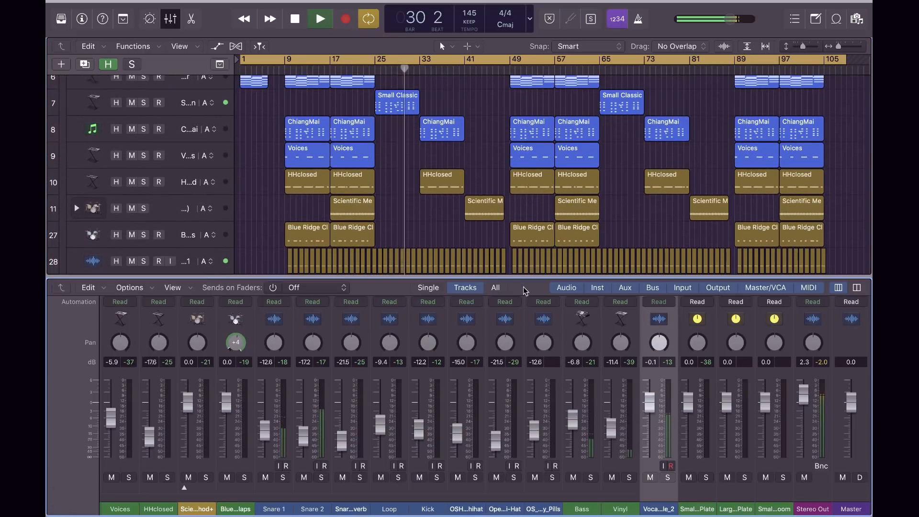
scroll(527, 358, up, 10)
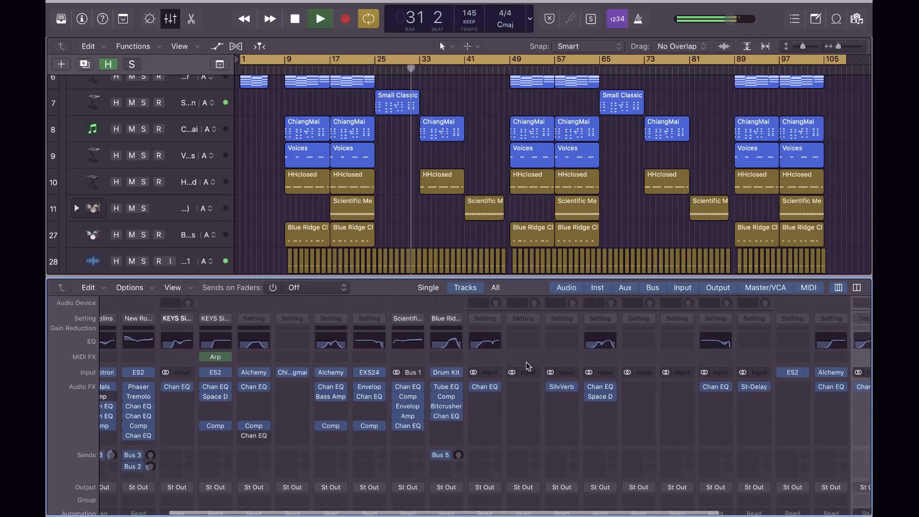
scroll(497, 161, down, 6)
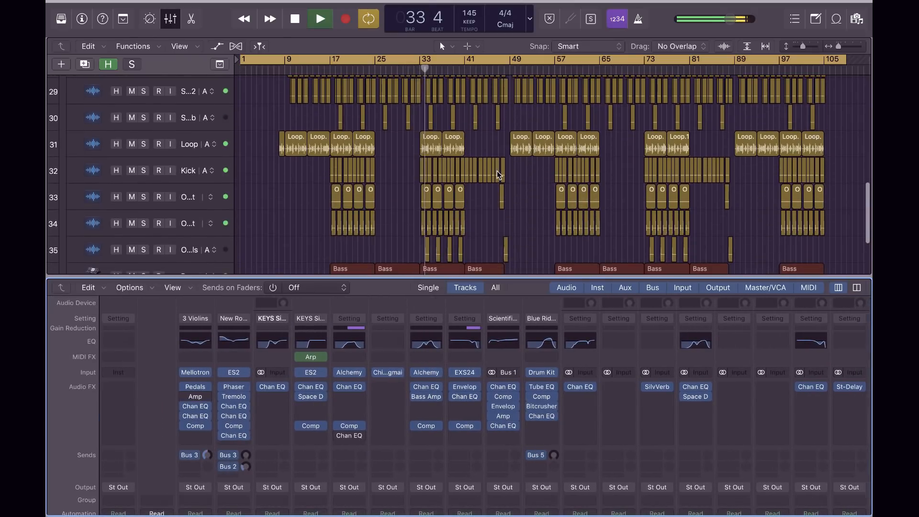
key(x)
Step: Turn off cycle mode while the song keeps playing
scroll(497, 170, down, 2)
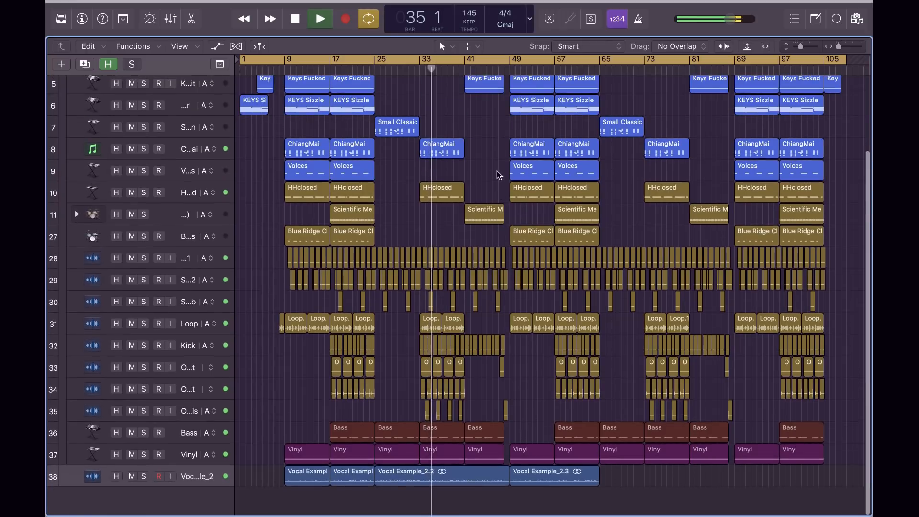
scroll(498, 167, up, 4)
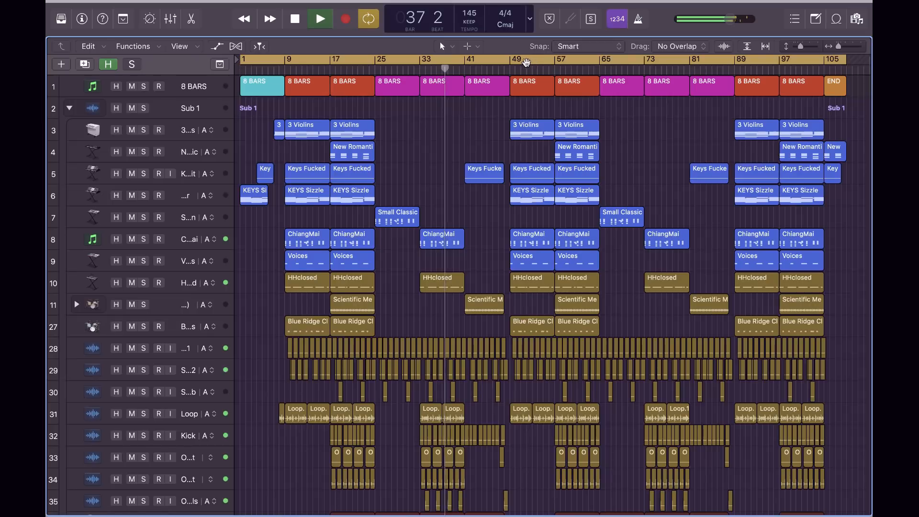
key(c)
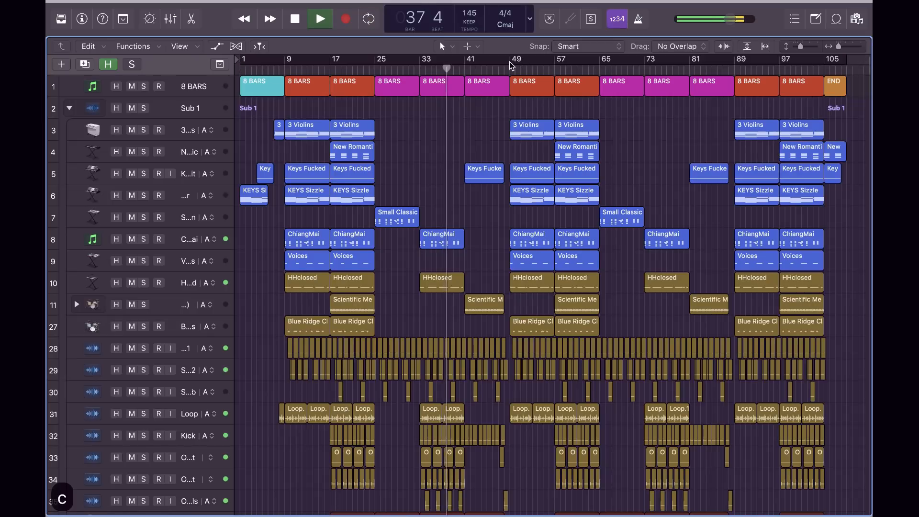
click(600, 63)
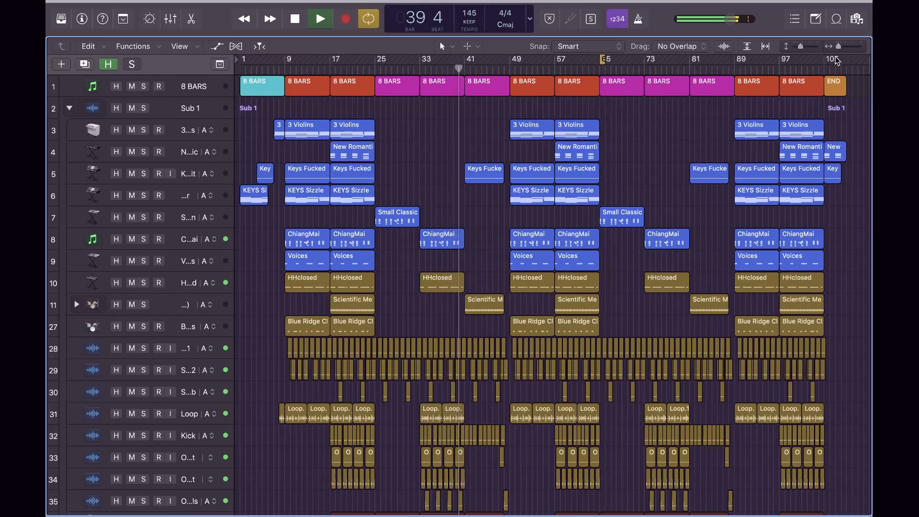
key(c)
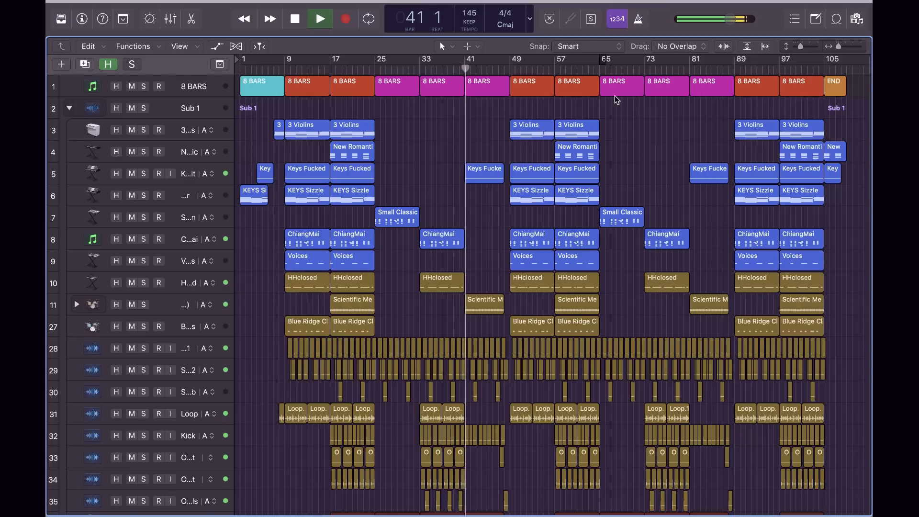
drag(619, 89, 794, 77)
key(super+z)
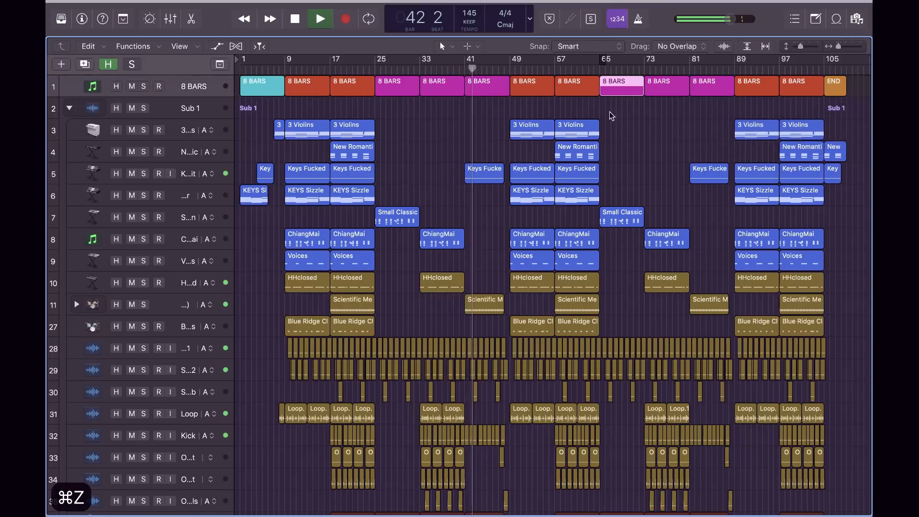
Step: Set the cycle range to the 8 BARS regions from bar 65 to bar 105, turn it into a skip range, and deselect the regions
drag(694, 96, 785, 96)
key(u)
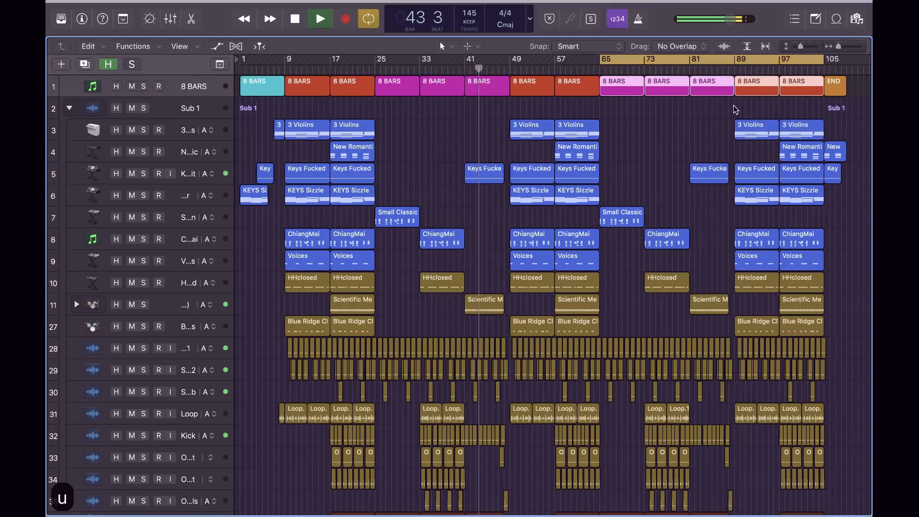
click(711, 60)
click(696, 139)
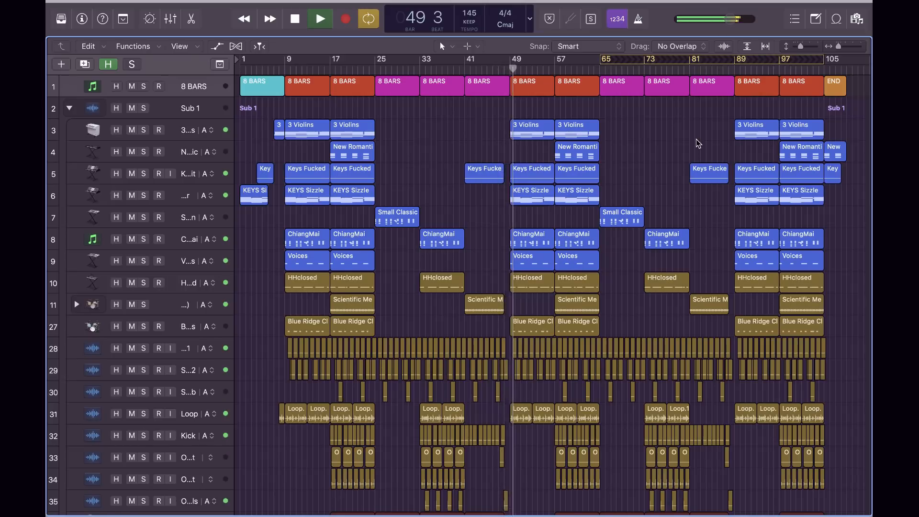
Step: Review the arrangement across all tracks, from the 8 BARS markers down to the vocal example, while the song plays
scroll(696, 139, down, 1)
scroll(696, 139, down, 3)
scroll(697, 141, up, 5)
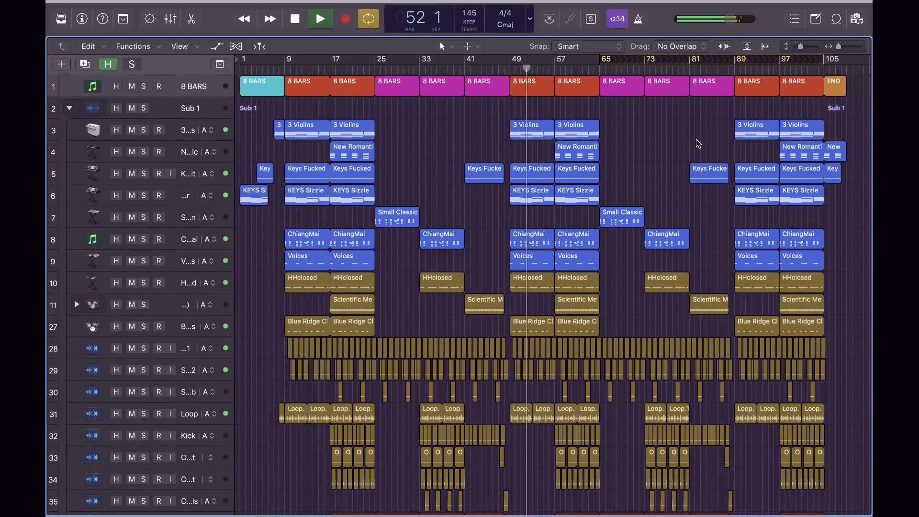
scroll(698, 142, down, 1)
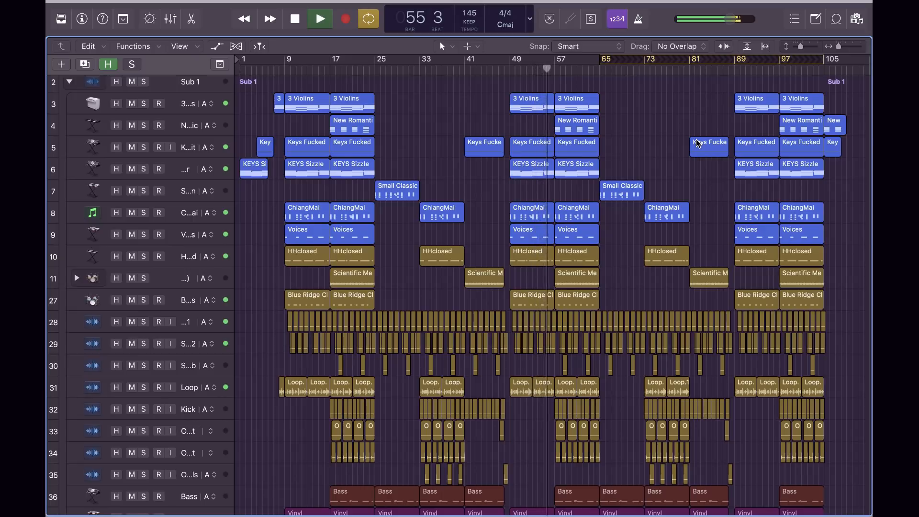
scroll(698, 143, up, 1)
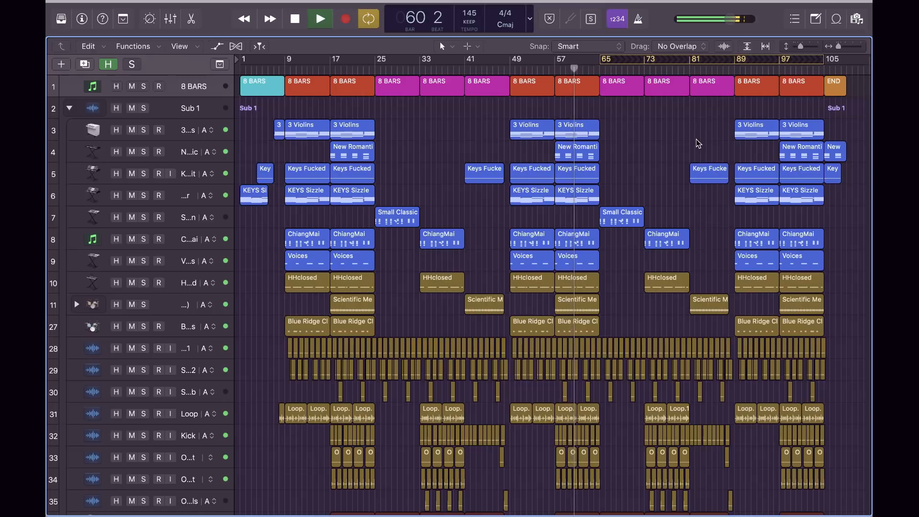
scroll(696, 139, down, 5)
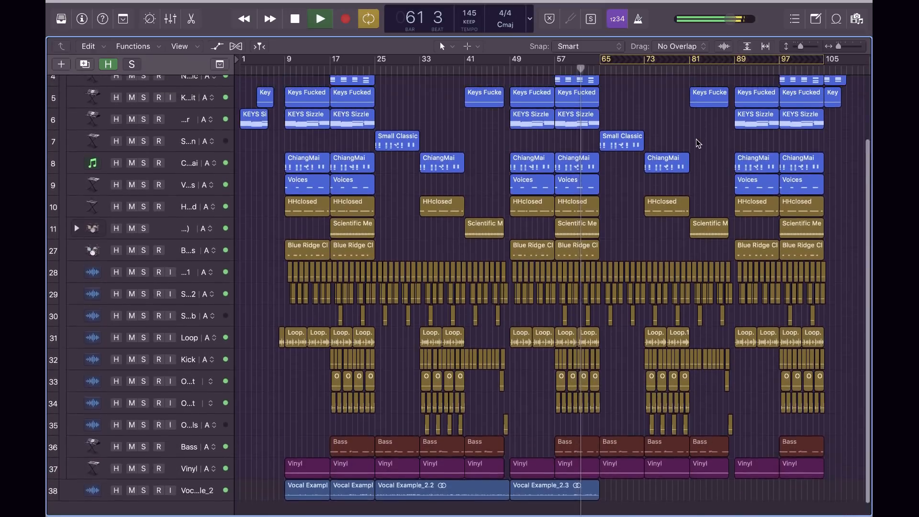
scroll(696, 139, up, 5)
Step: Reduce the track heights so all tracks fit in view, and collapse the Sub 1 track stack
key(super+Up)
key(super+Up)
key(super+Up)
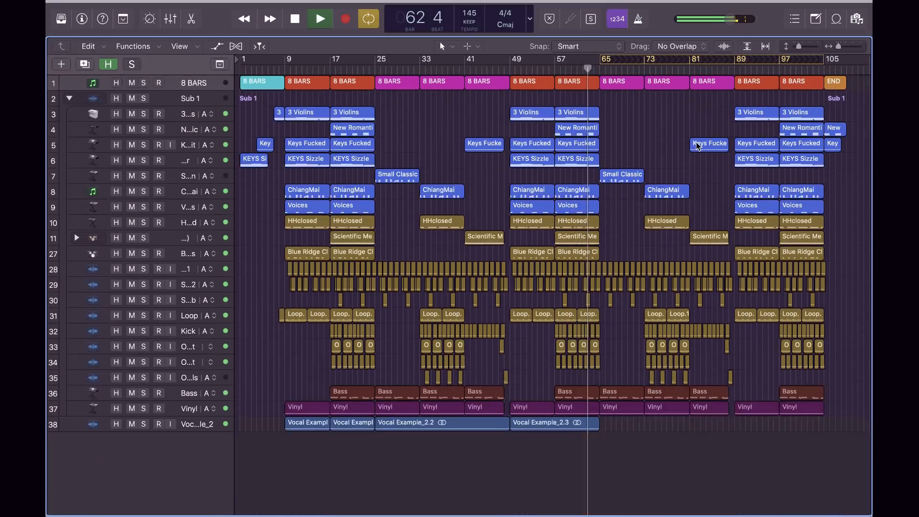
click(70, 93)
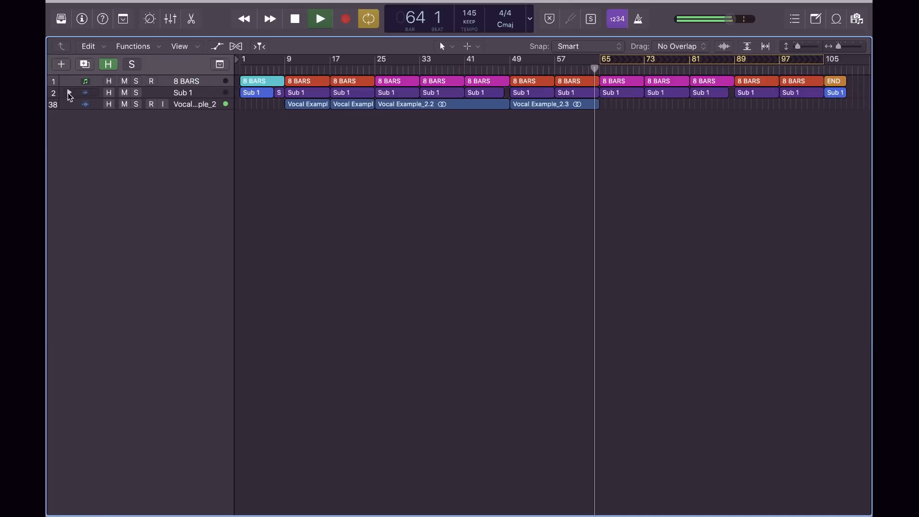